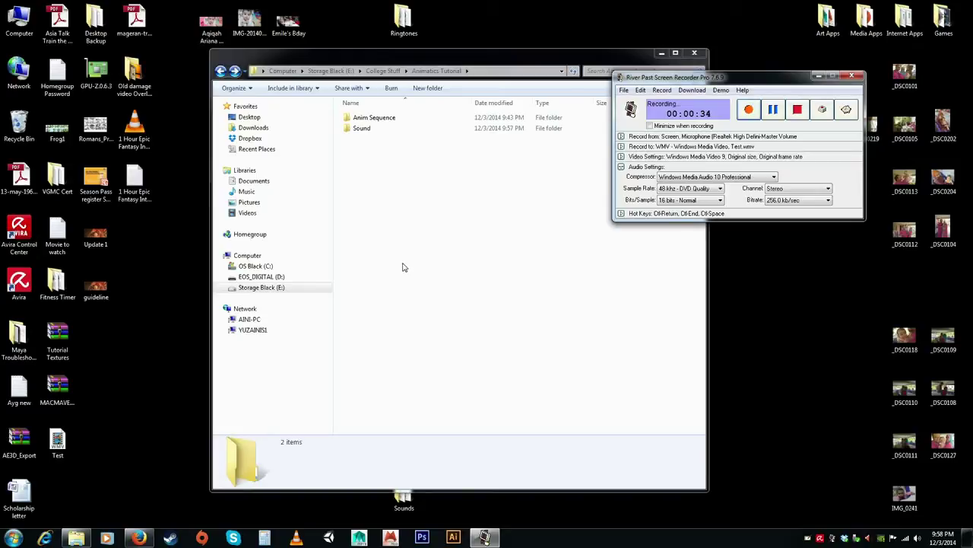
View the storyboard images shot1 through shot9 in the Anim Sequence folder of Animatics Tutorial
left_click(220, 71)
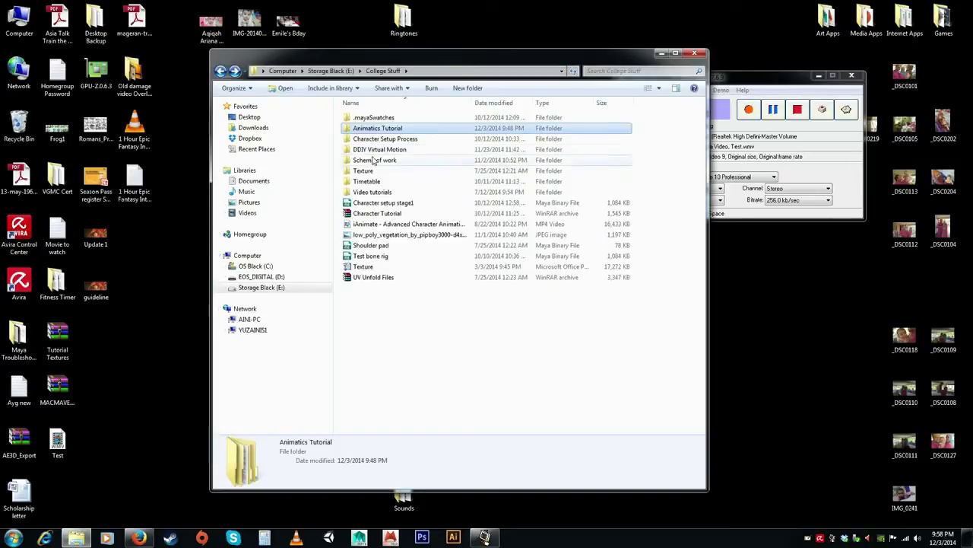
double_click(373, 131)
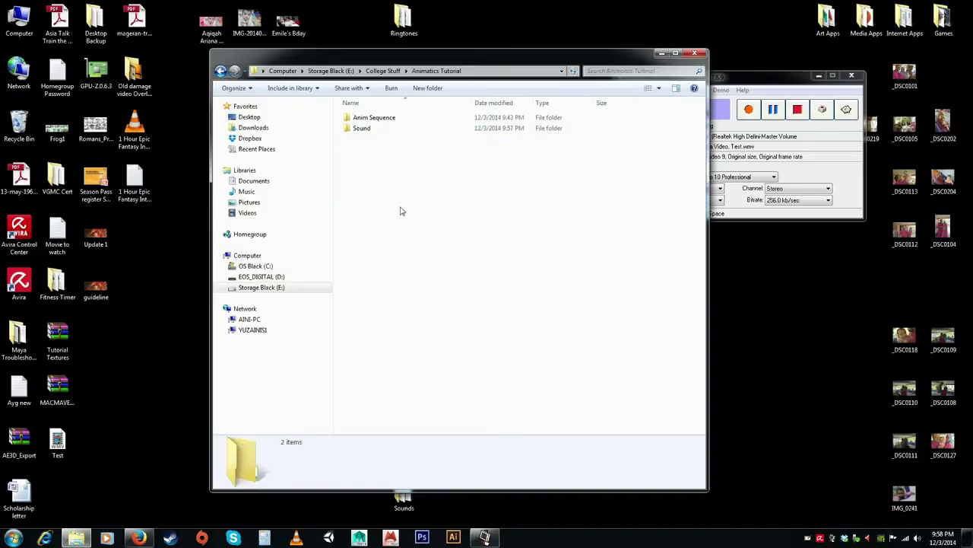
double_click(373, 118)
double_click(366, 116)
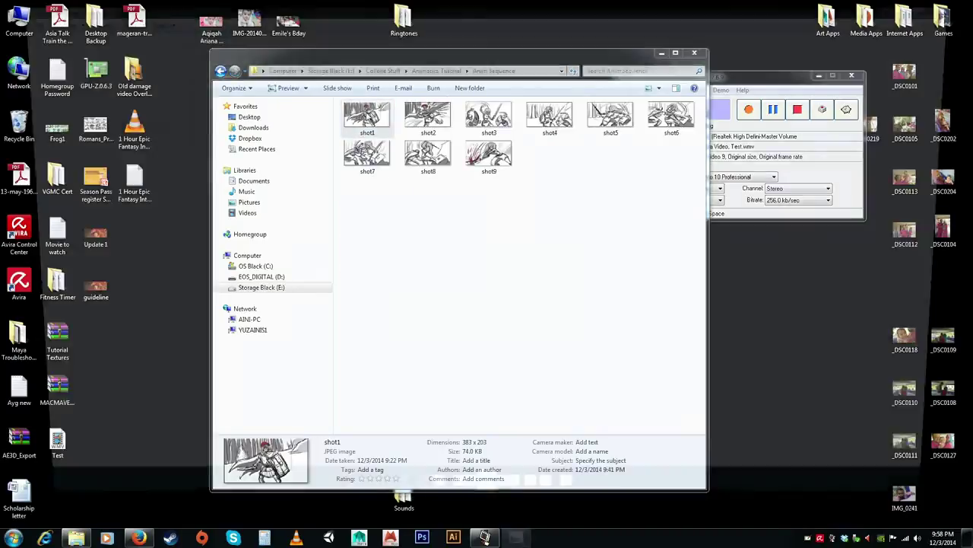
scroll(486, 236, "down", 5)
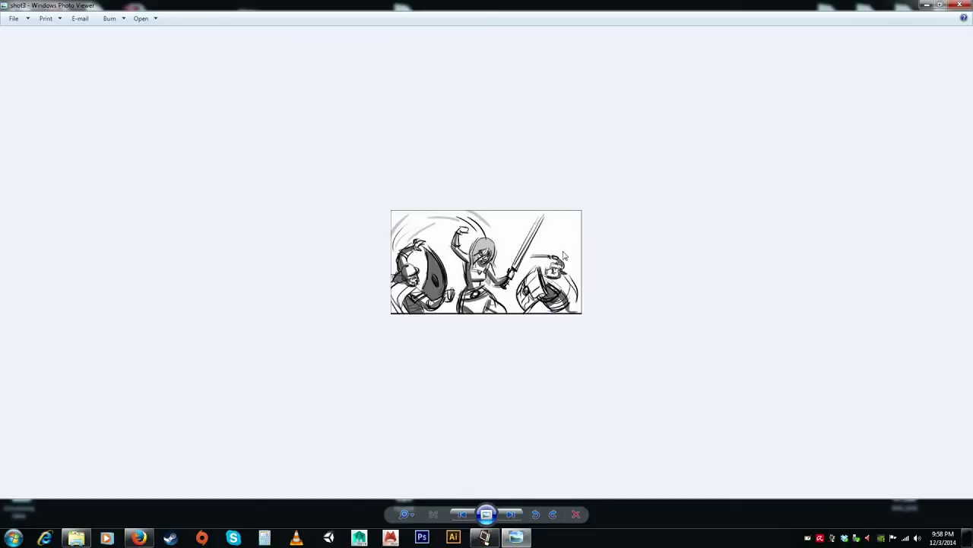
scroll(567, 257, "down", 3)
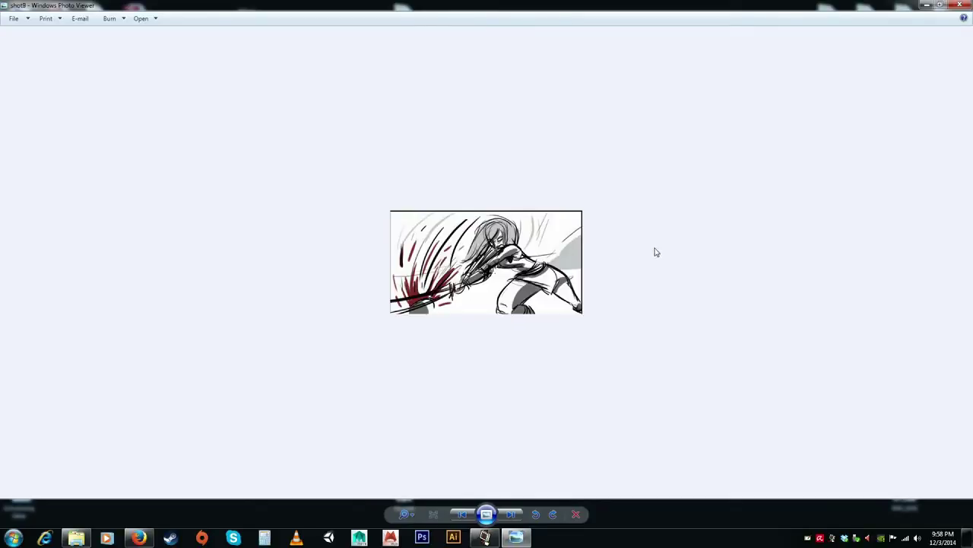
left_click(958, 5)
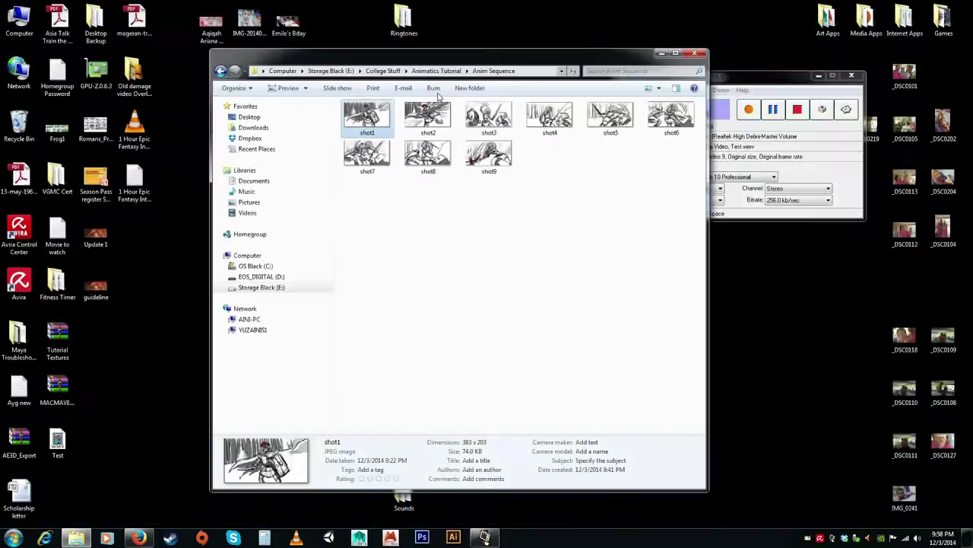
Open the Sound folder of Animatics Tutorial and look through its sound effect files
left_click(434, 230)
left_click(220, 71)
double_click(365, 127)
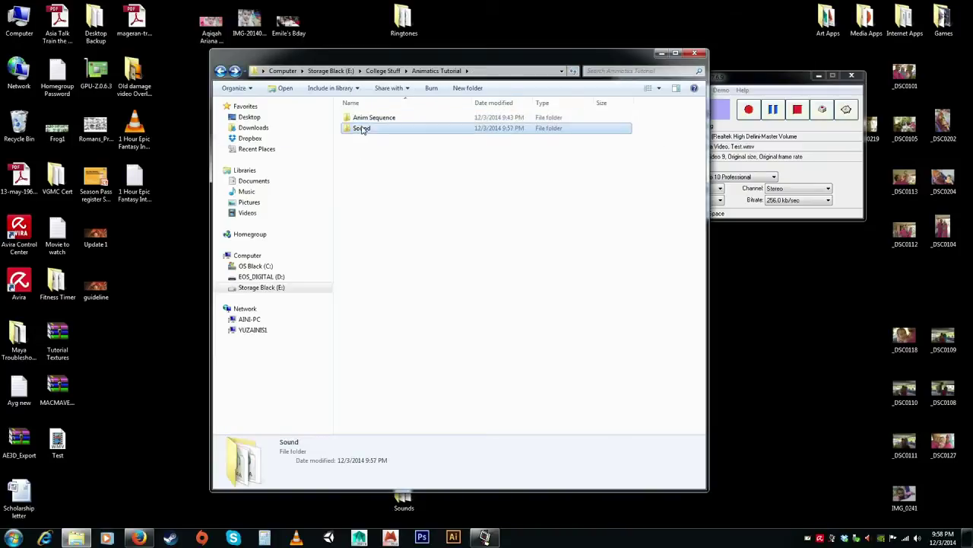
left_click(362, 234)
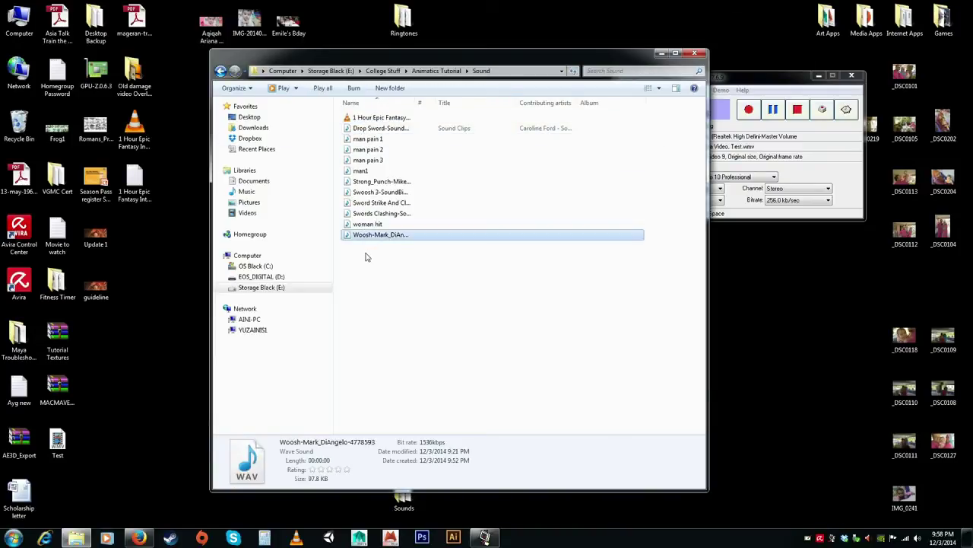
left_click(367, 256)
left_click(365, 192)
left_click(363, 160)
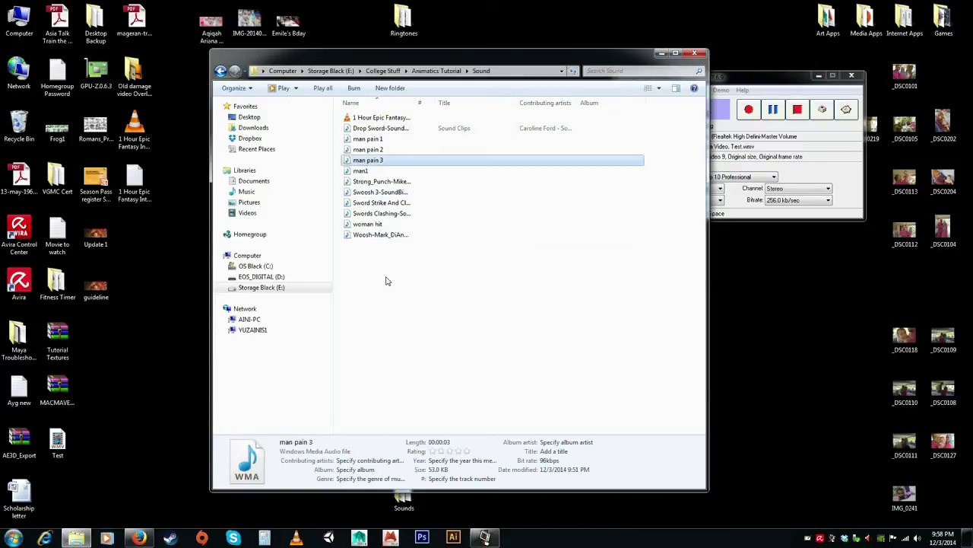
Widen the Name column and inspect the full names of the epic fantasy music mix and the sword sound file
left_click(380, 118)
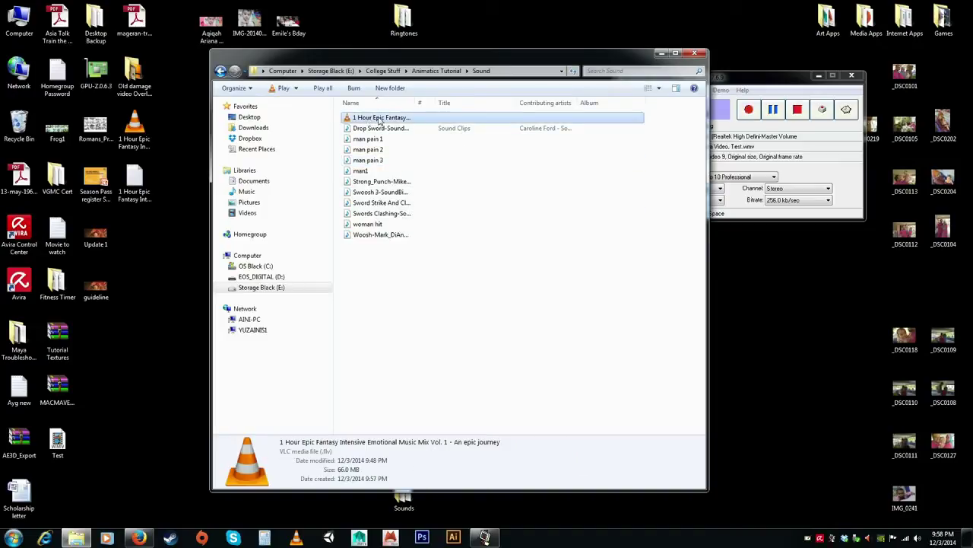
left_click_drag(420, 102, 469, 102)
left_click(376, 129)
left_click(381, 118)
left_click(383, 128)
left_click(386, 119)
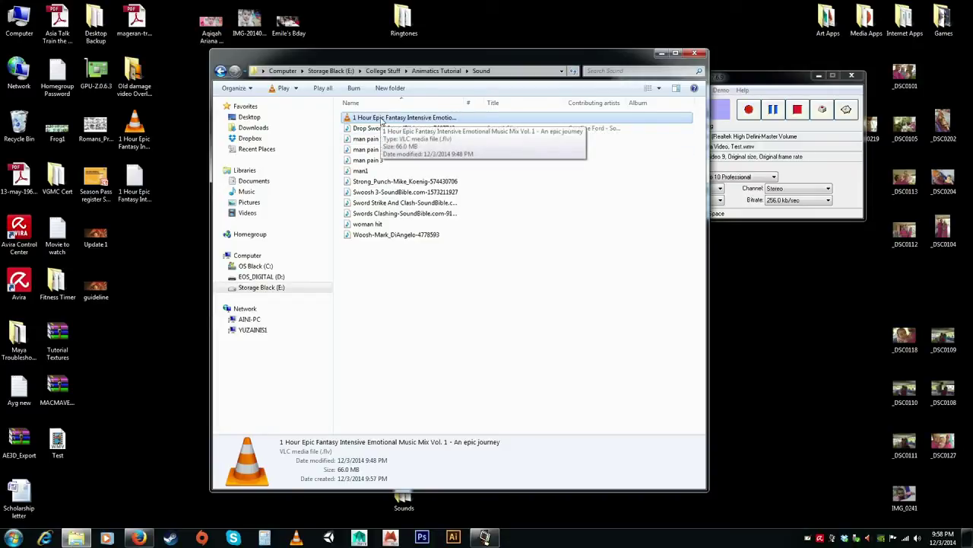
left_click(397, 302)
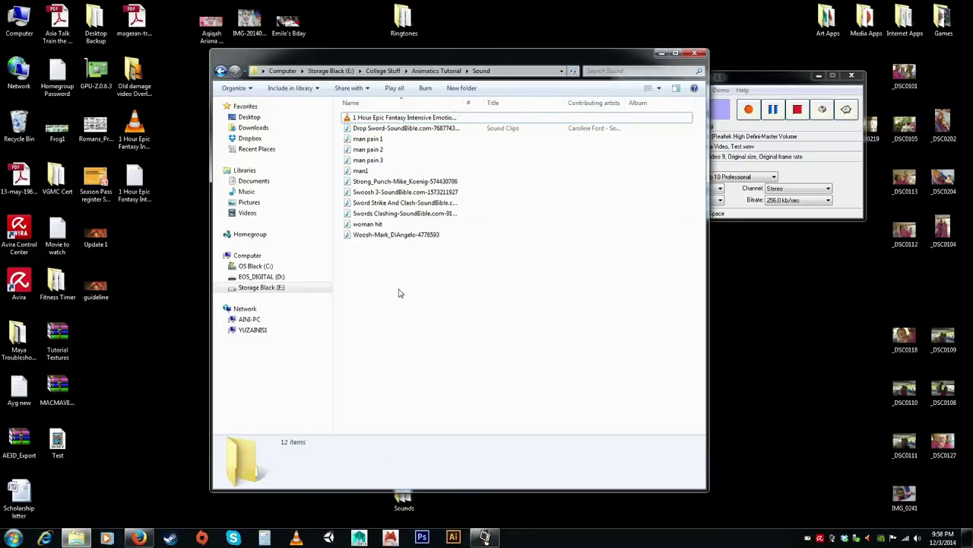
Launch Adobe Premiere Pro CS6 and start a new project, browsing for its save location
left_click(13, 538)
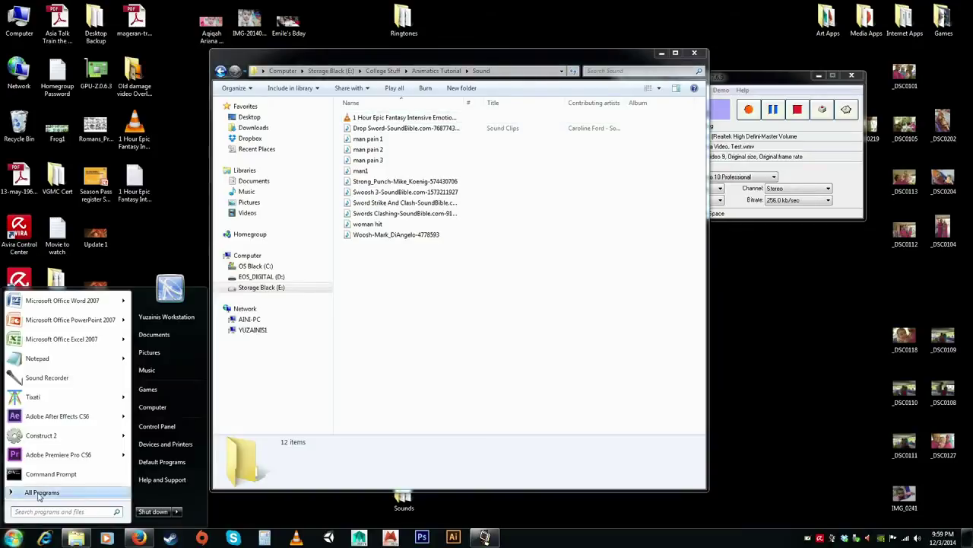
left_click(80, 456)
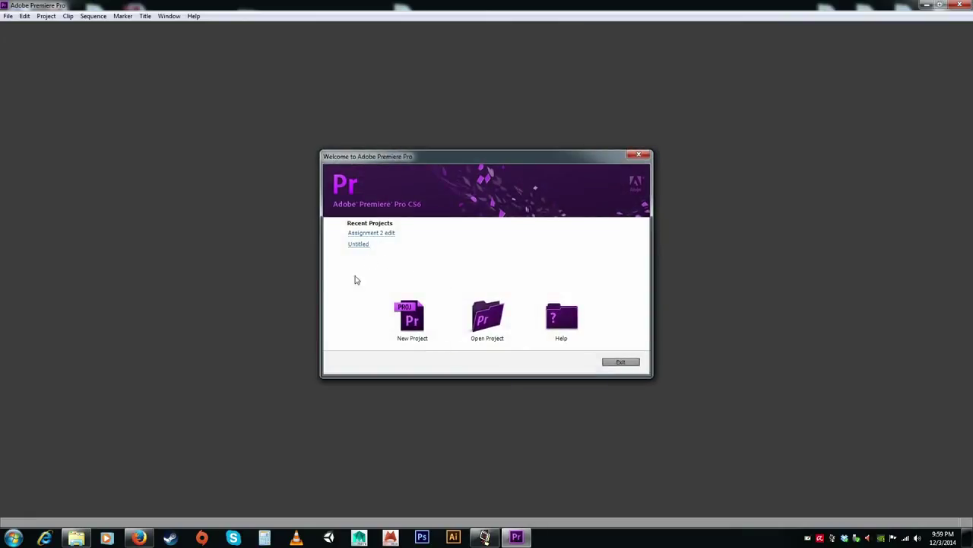
left_click(418, 321)
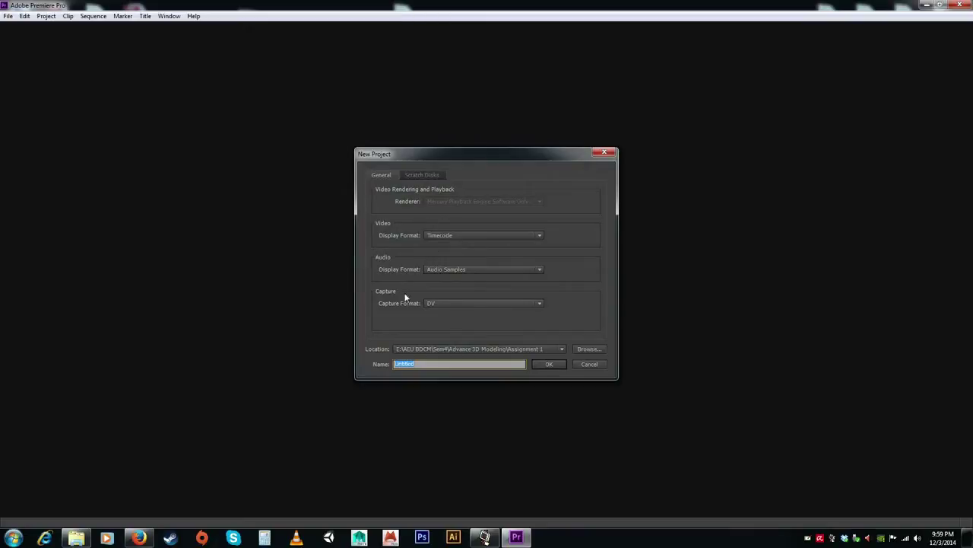
left_click(589, 351)
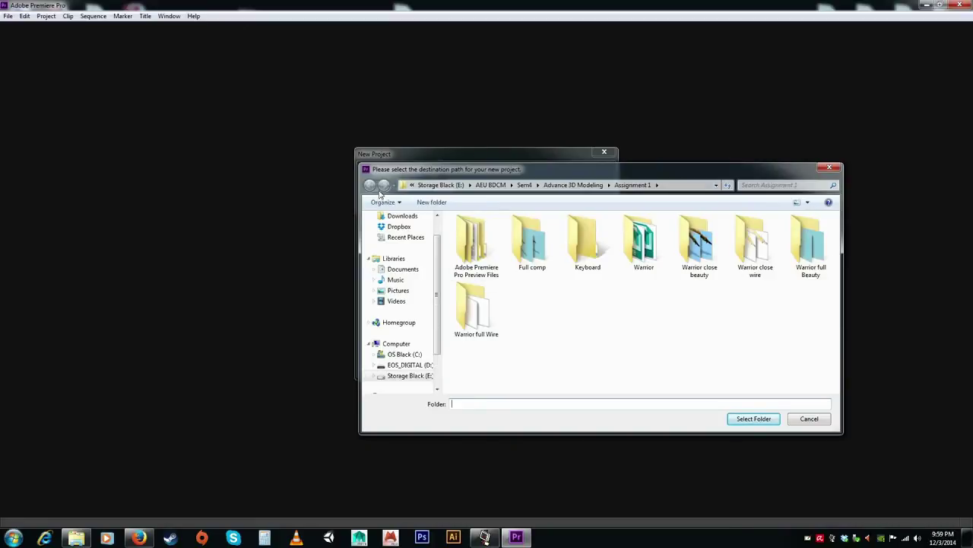
scroll(414, 239, "up", 2)
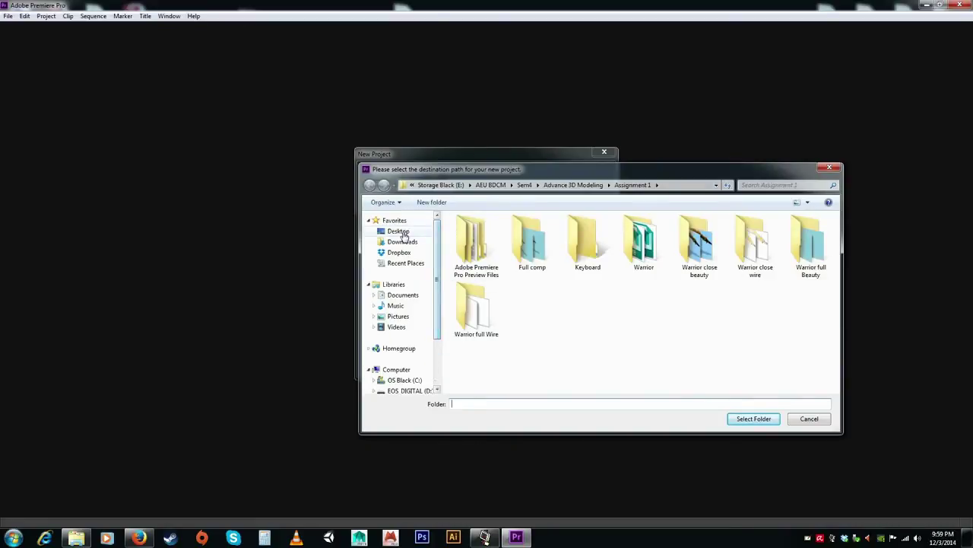
left_click(398, 230)
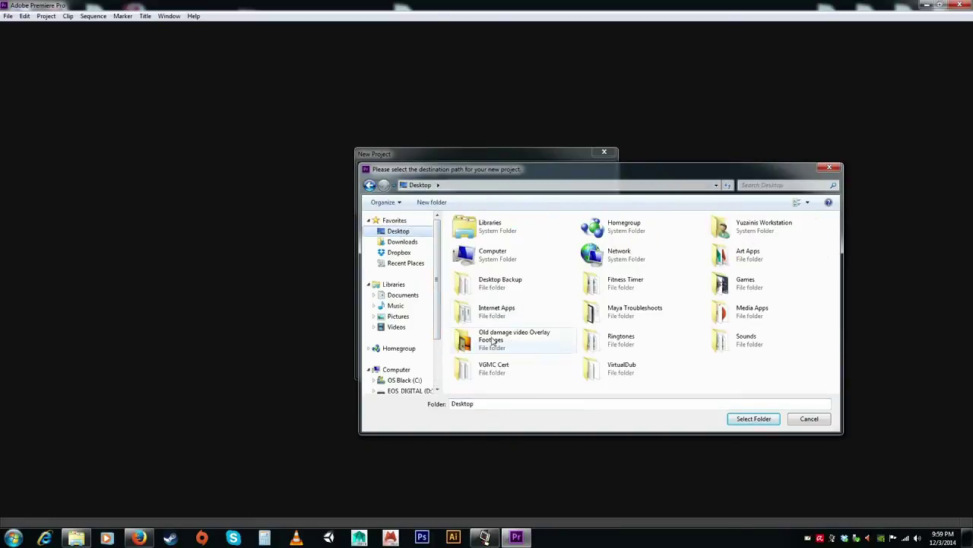
left_click(405, 382)
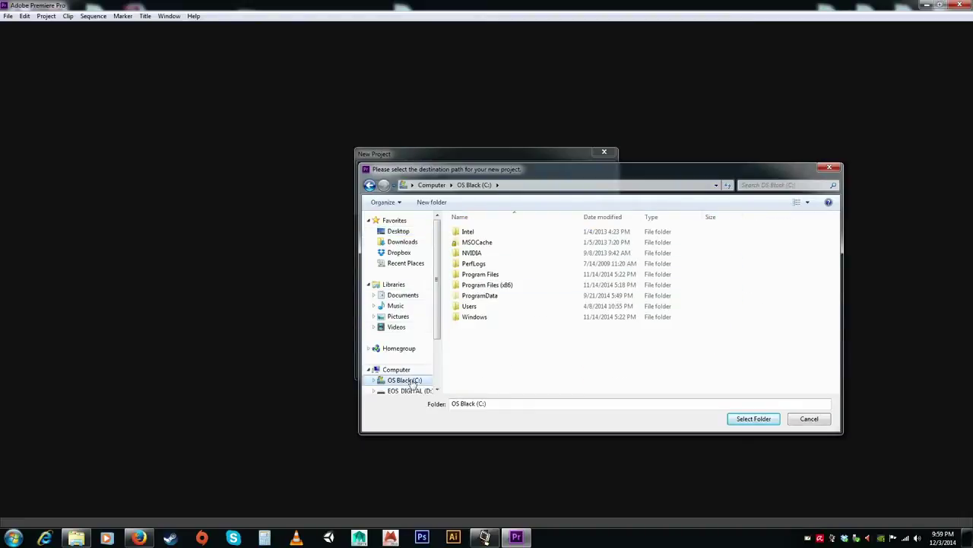
scroll(440, 345, "down", 1)
left_click(407, 365)
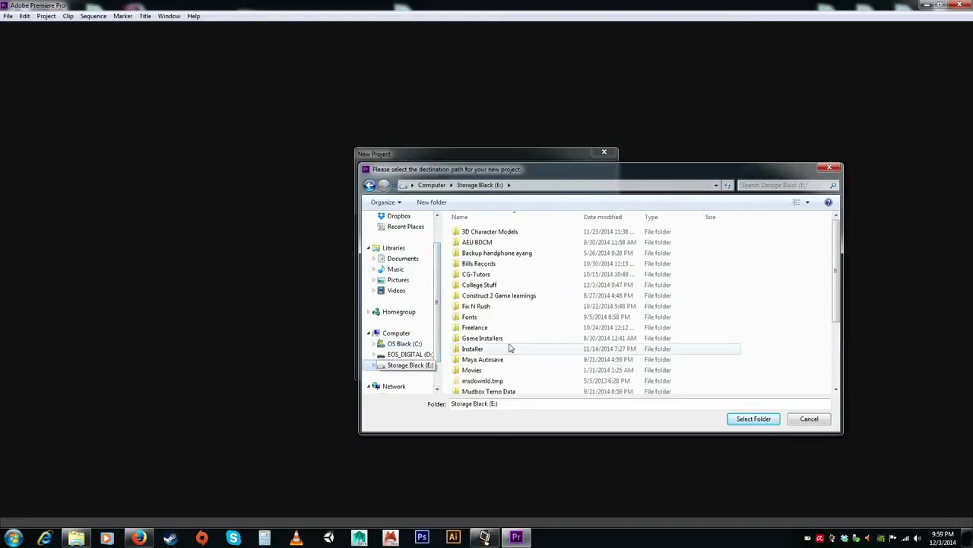
left_click(477, 244)
left_click(368, 185)
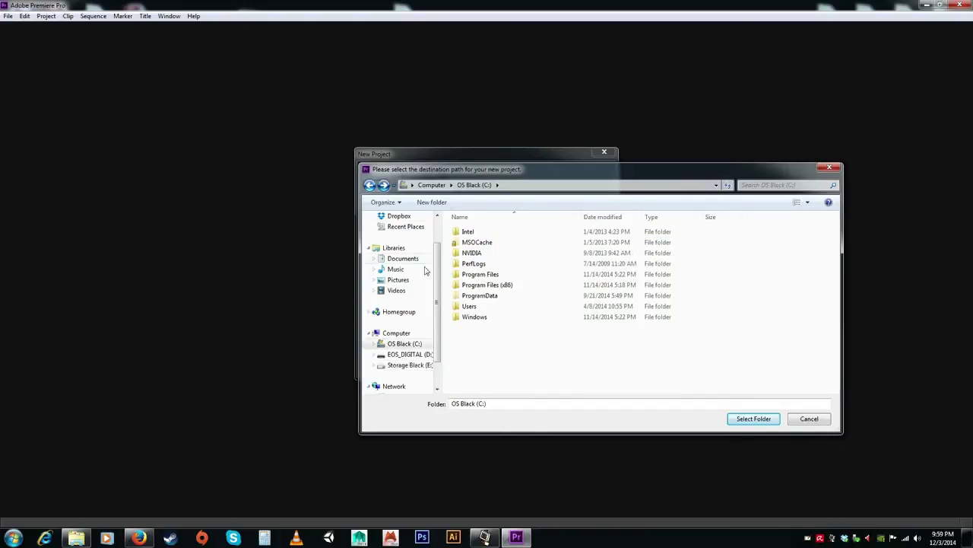
Set the project location to the Animatics Tutorial folder inside College Stuff on Storage Black (E:)
left_click(405, 366)
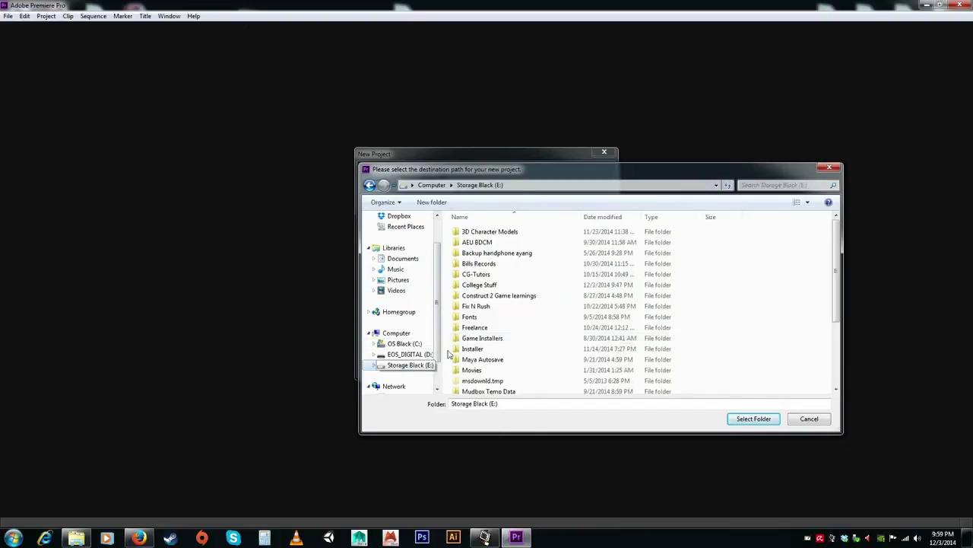
left_click(484, 286)
double_click(484, 286)
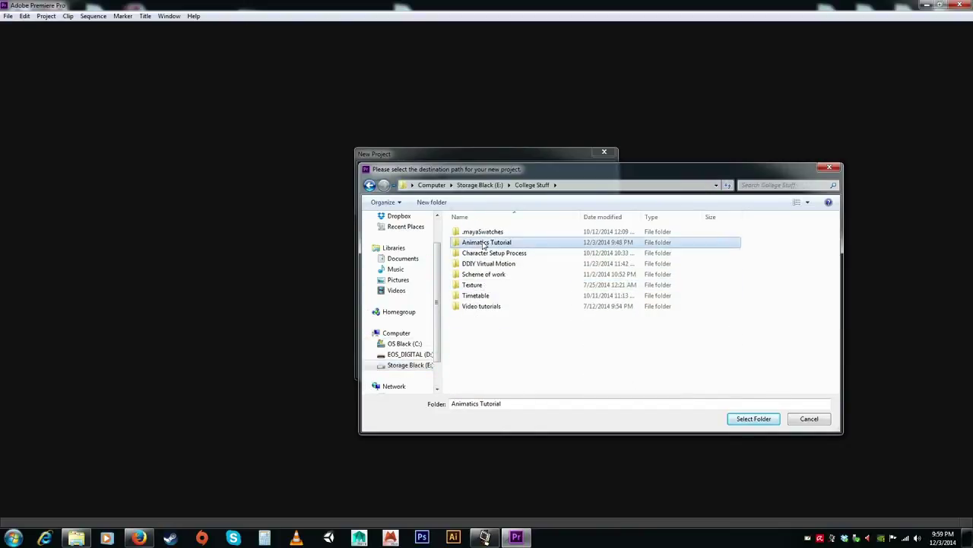
double_click(494, 241)
left_click(516, 404)
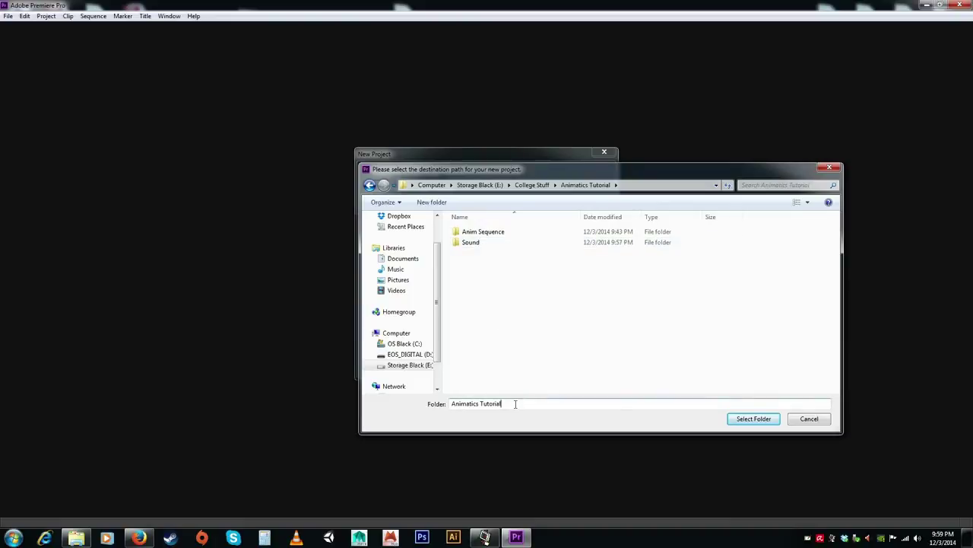
left_click(754, 418)
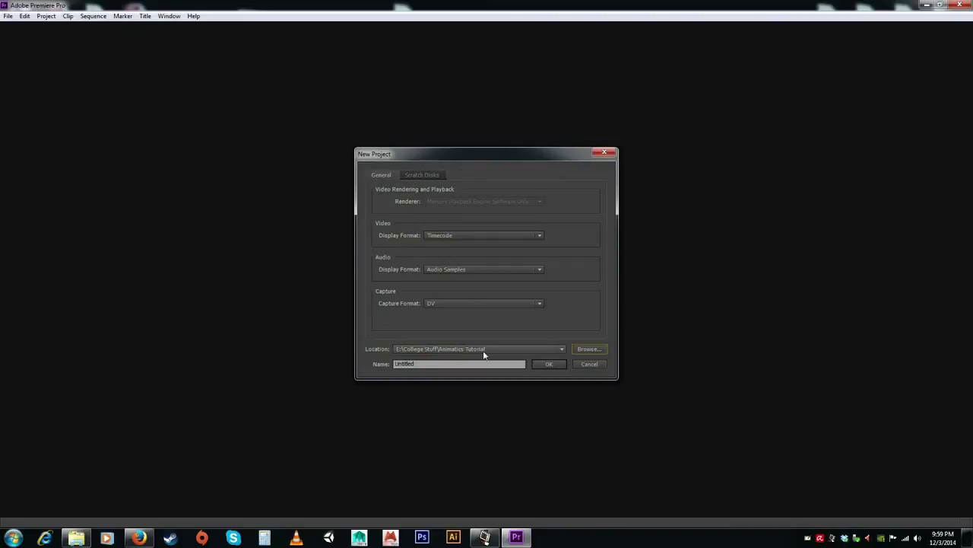
Name the project "Animatics Editing" and create it
double_click(403, 364)
double_click(391, 364)
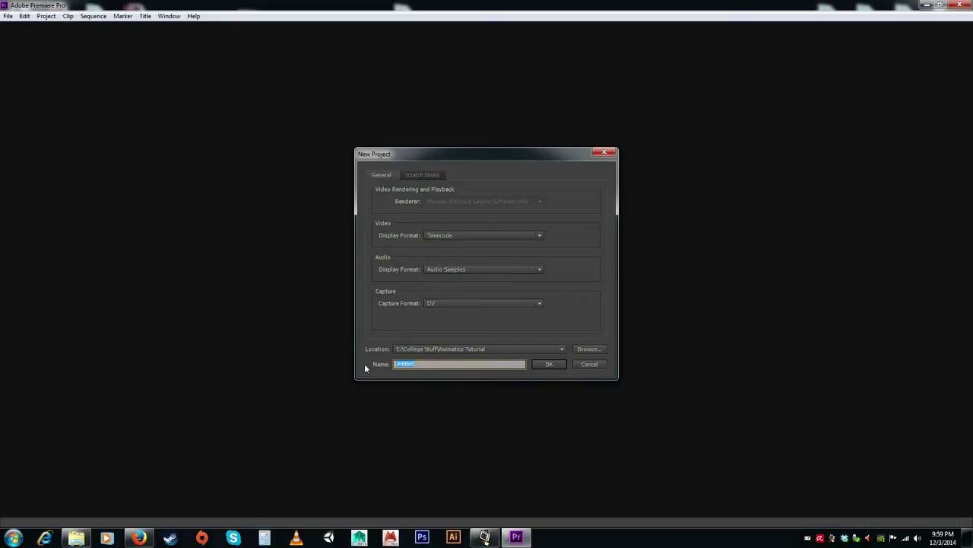
type("Animatics Editing")
left_click(551, 363)
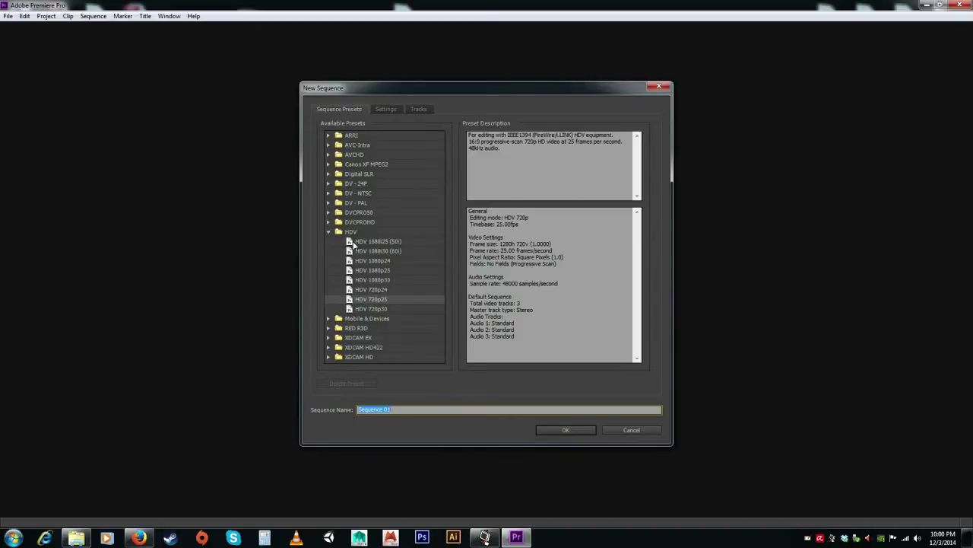
Starting from the HDV 720p25 preset, set the sequence's editing mode to Custom with a timebase of 25.00 frames/second
left_click(330, 233)
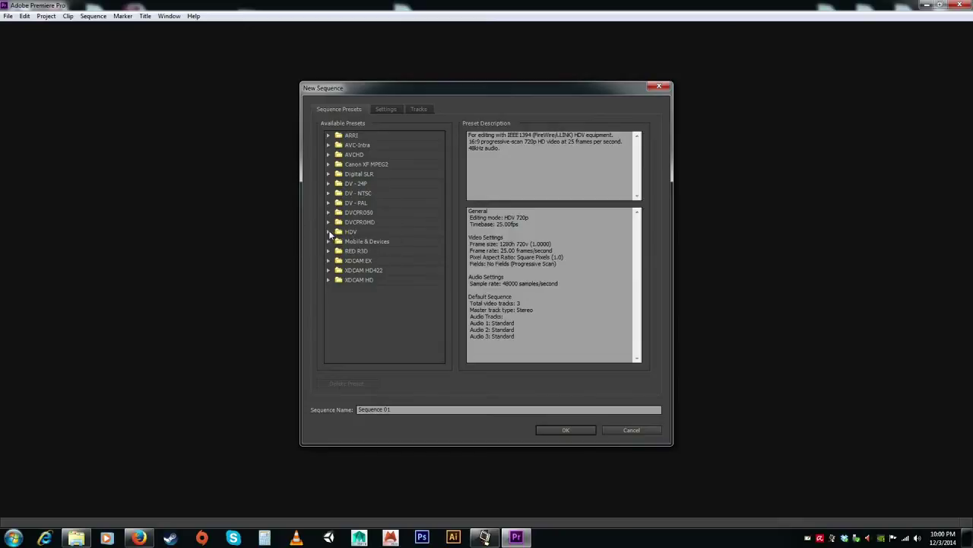
left_click(329, 231)
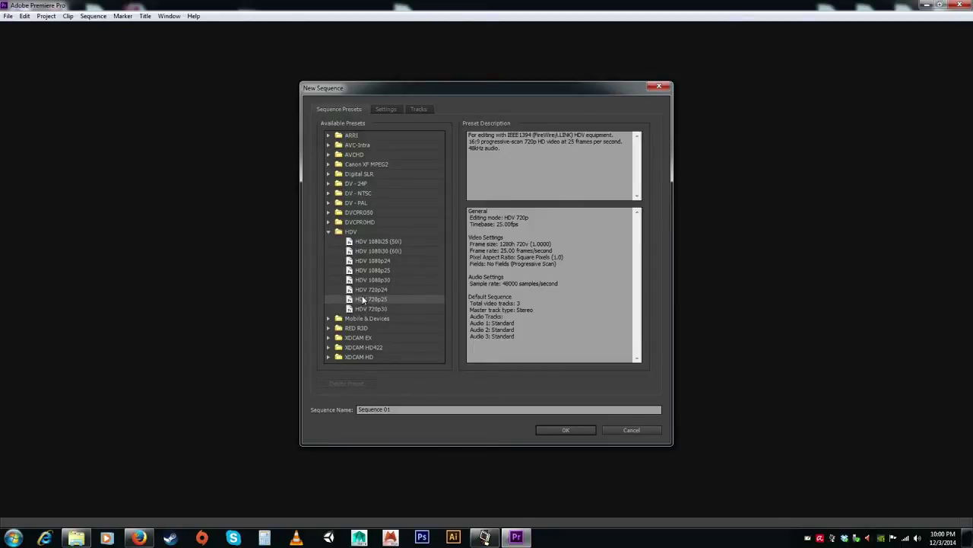
left_click(384, 109)
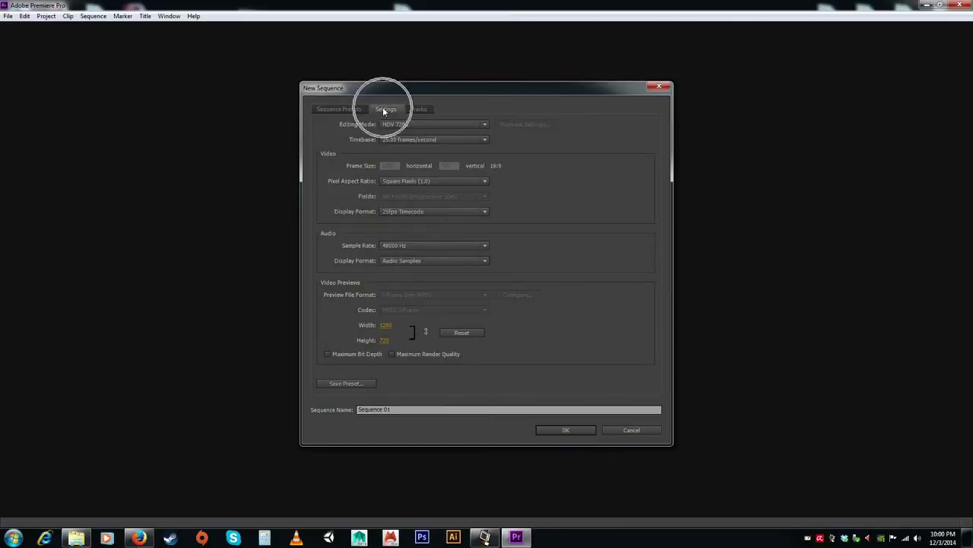
left_click(400, 124)
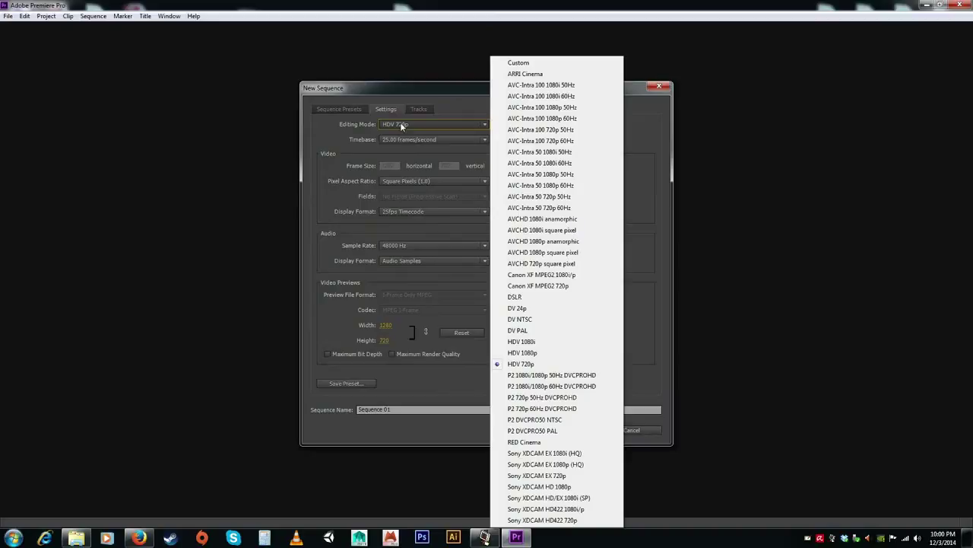
left_click(448, 113)
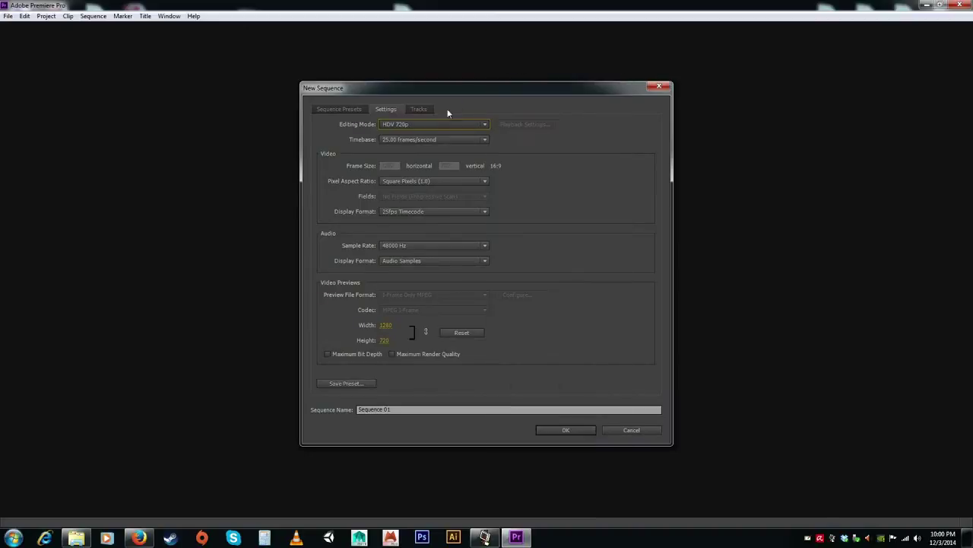
left_click(401, 138)
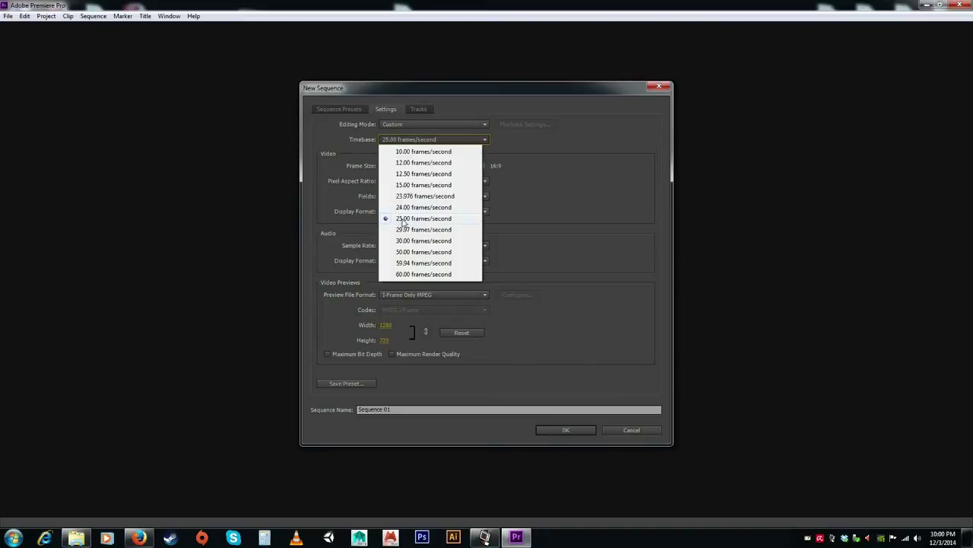
left_click(392, 219)
Set the sequence video to a 1280 by 720 frame, Square Pixels (1.0), No Fields (Progressive Scan) and 25fps Timecode display
left_click_drag(398, 167, 374, 167)
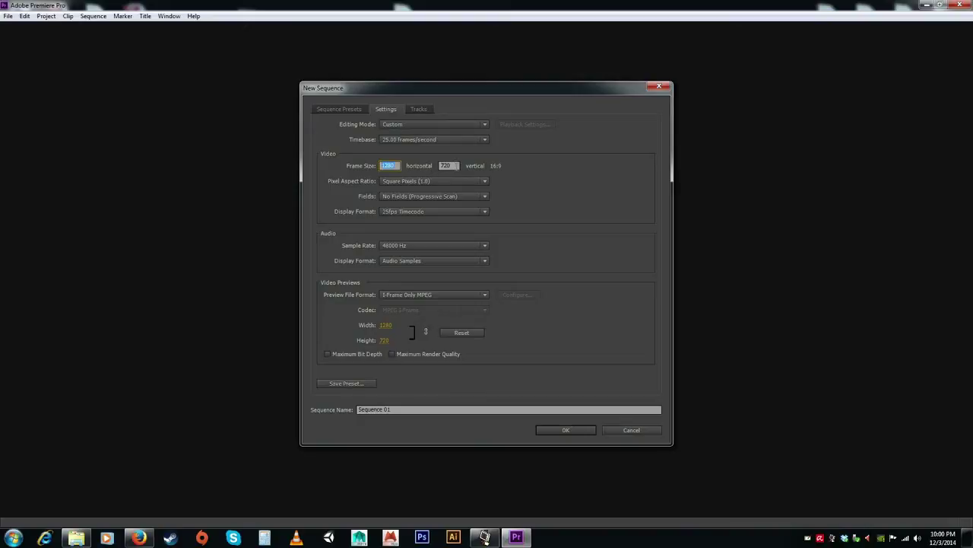
left_click(397, 180)
left_click(424, 191)
left_click(408, 196)
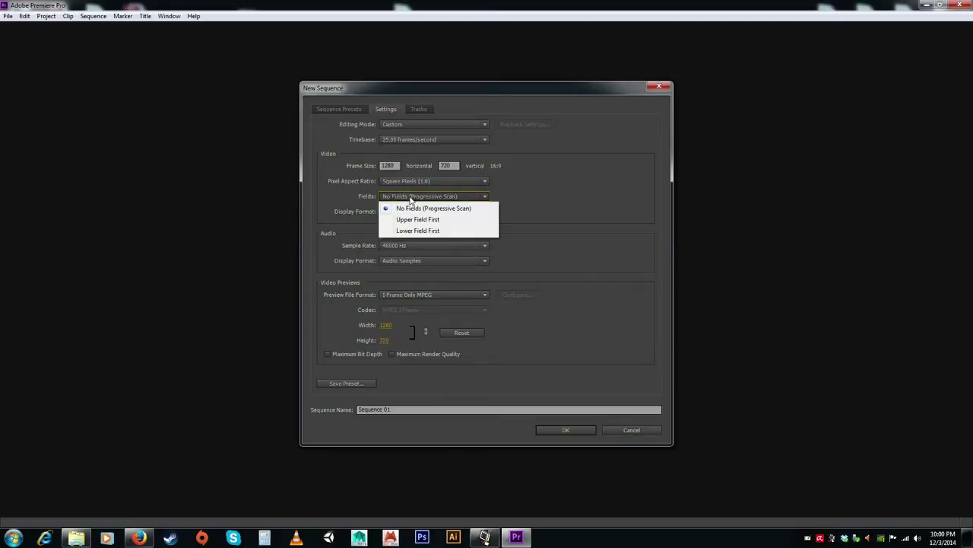
left_click(440, 207)
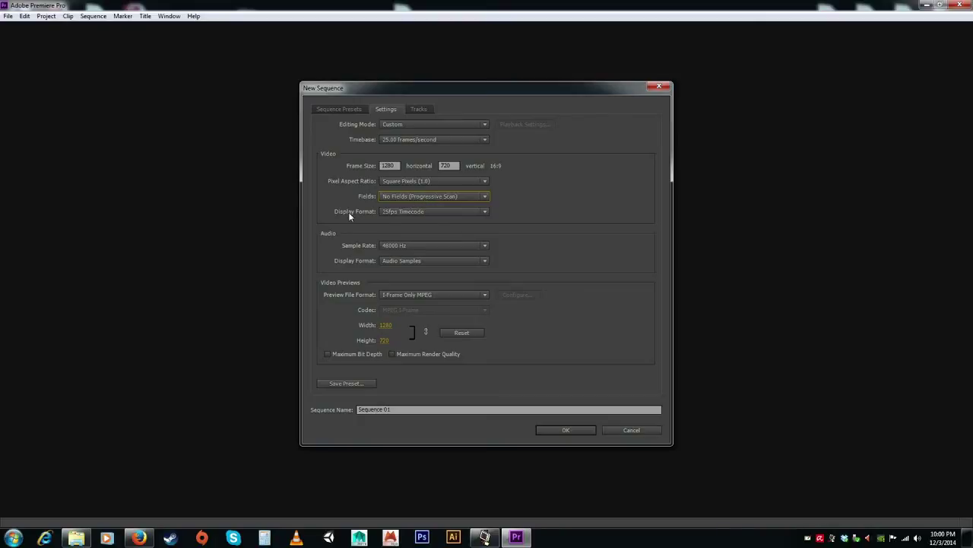
left_click(391, 211)
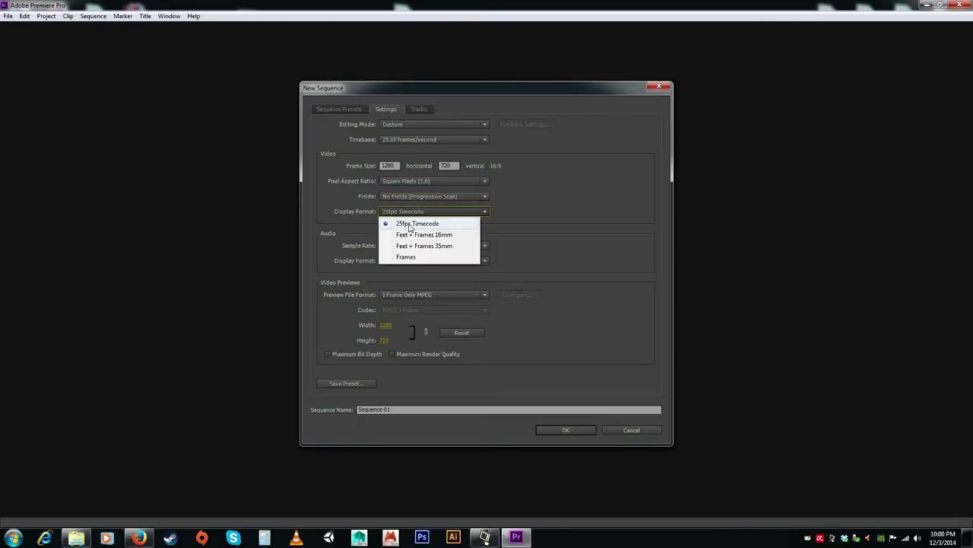
left_click(408, 225)
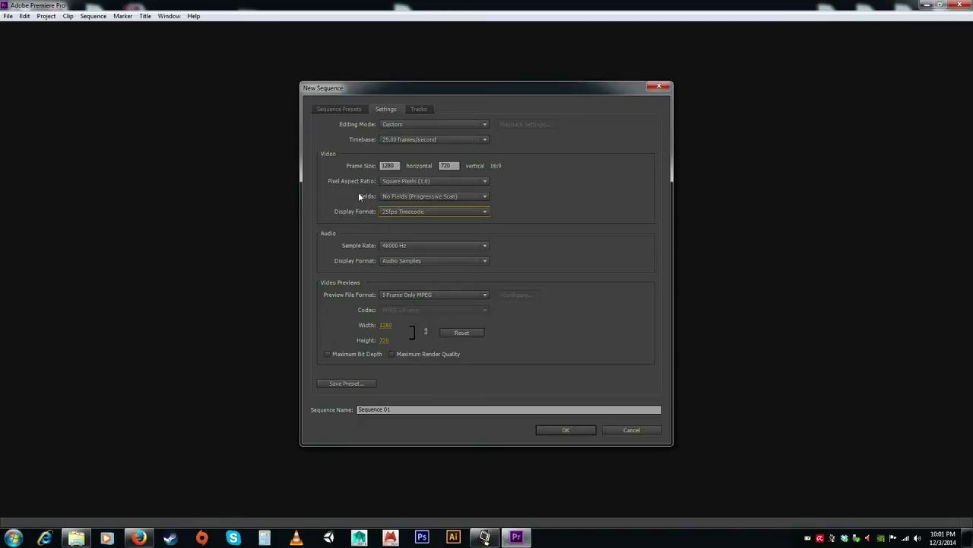
left_click(352, 109)
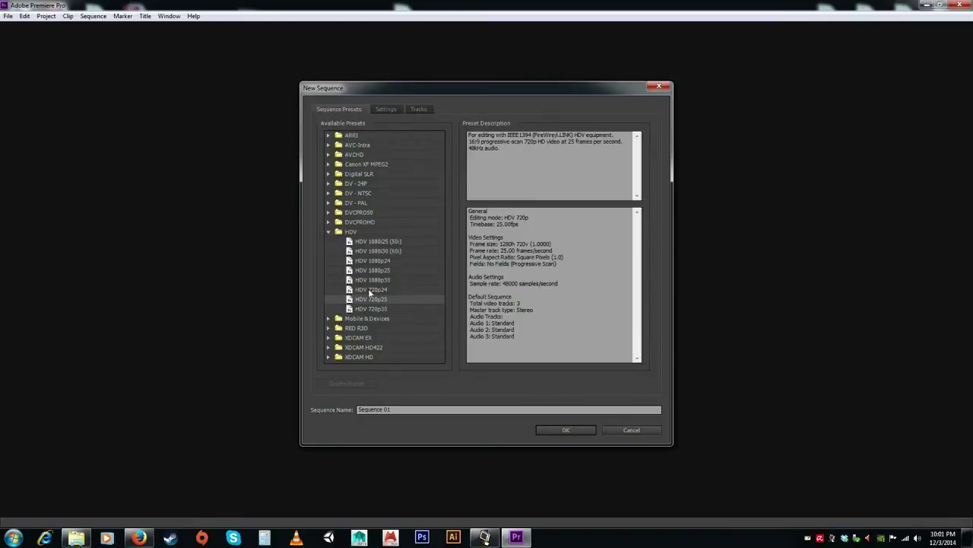
left_click(386, 109)
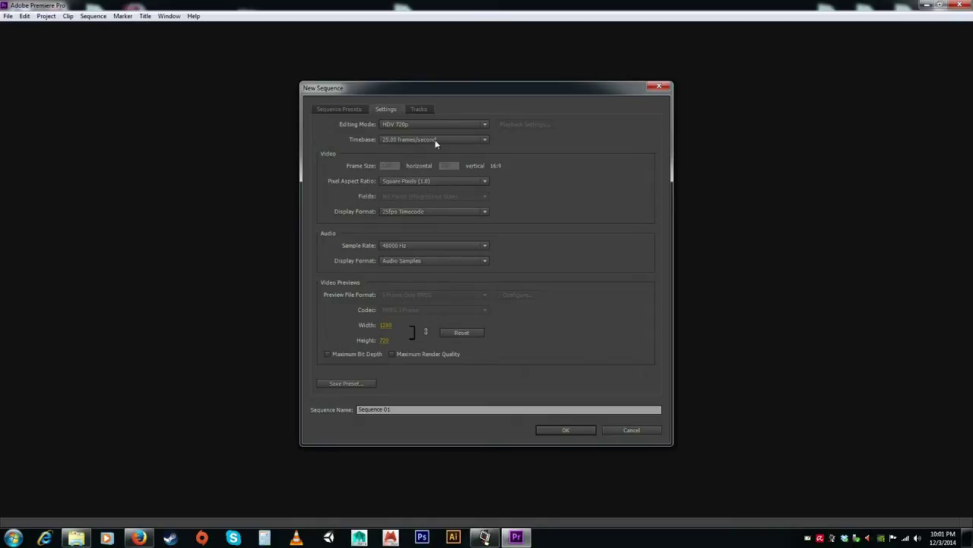
left_click(333, 384)
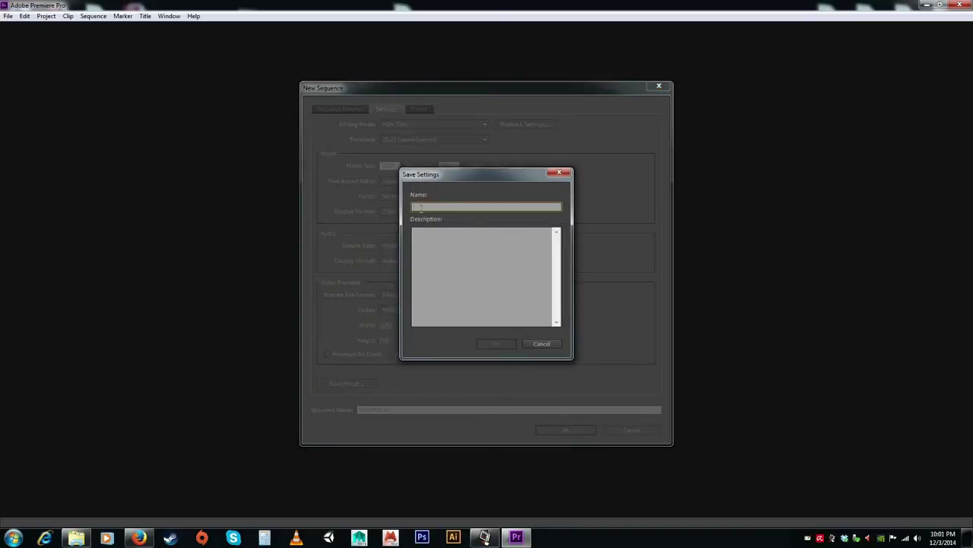
type("xzxz")
left_click_drag(434, 207, 346, 207)
type("HDV 720")
left_click(541, 343)
Create Sequence 01 from the HDV 720p25 preset
left_click(339, 109)
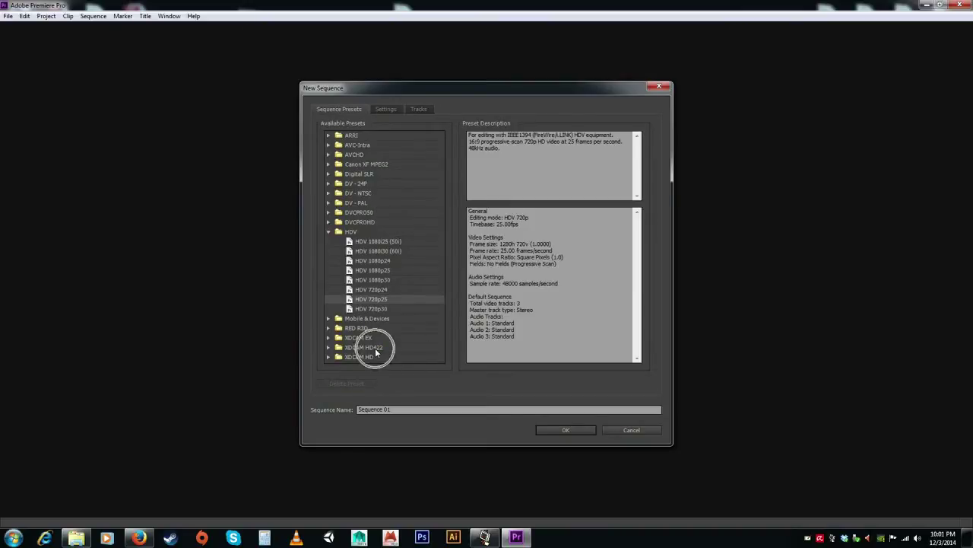
left_click(385, 110)
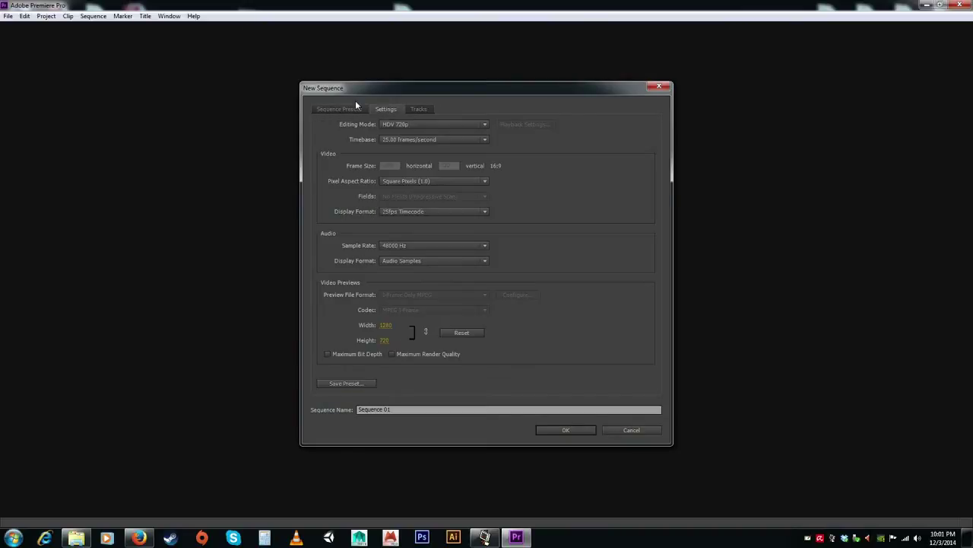
left_click(347, 109)
left_click(371, 290)
left_click(371, 299)
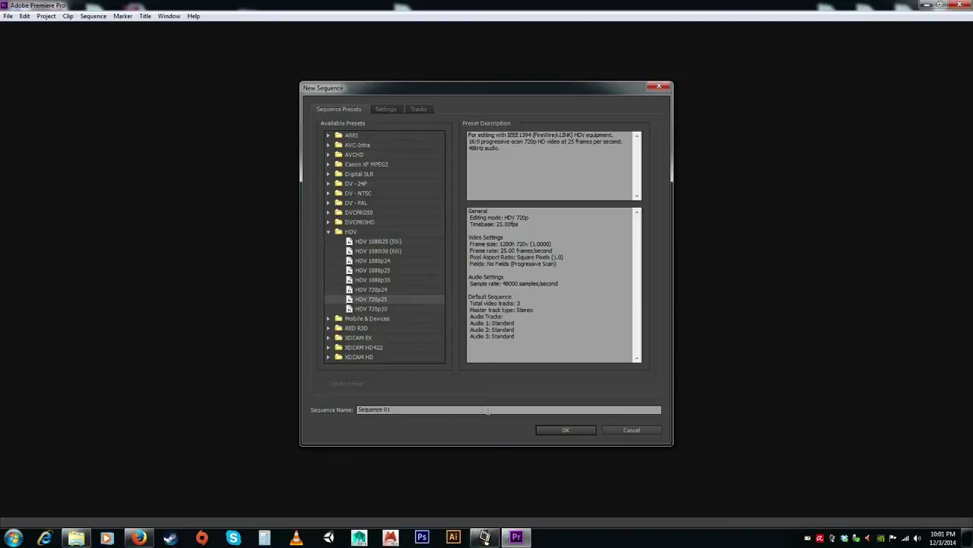
left_click(563, 432)
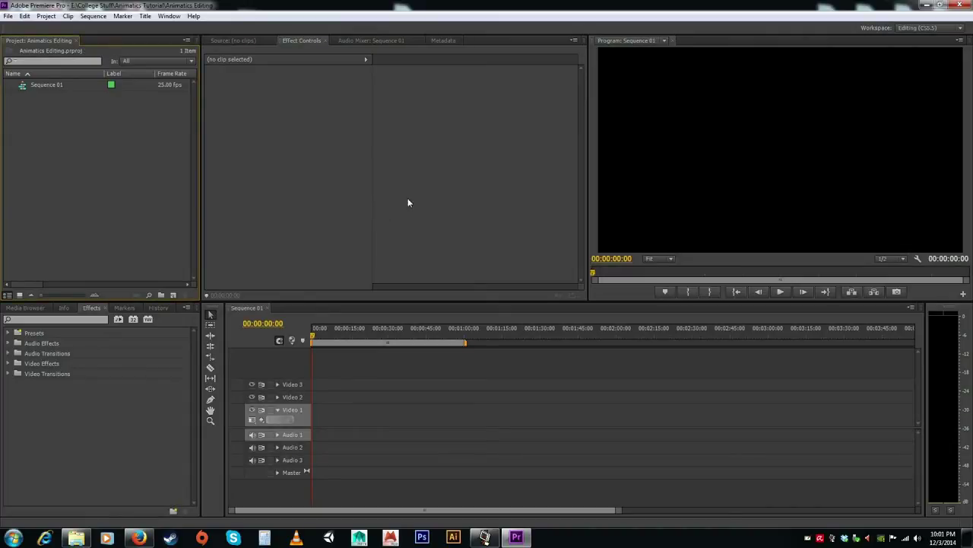
Switch the workspace layout to Editing and make the Project panel active
left_click(921, 28)
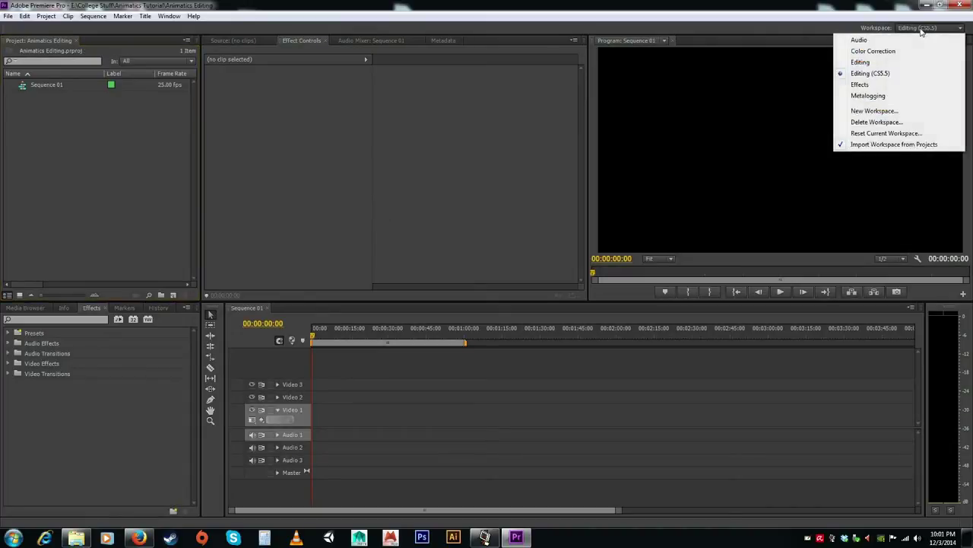
left_click(864, 63)
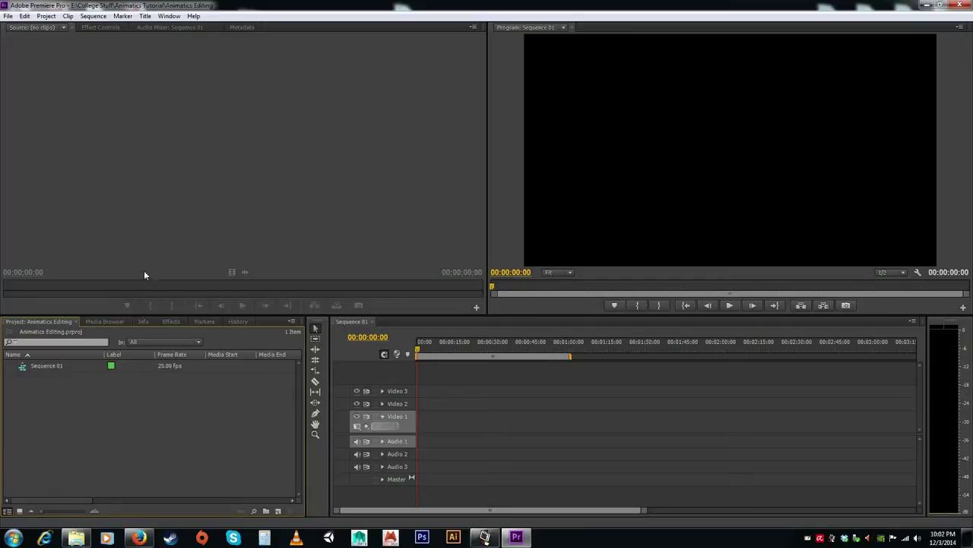
left_click(34, 323)
Look over the Storage Black (E:) drive in the Media Browser, the effects categories, and the project items in icon and list view
left_click(104, 321)
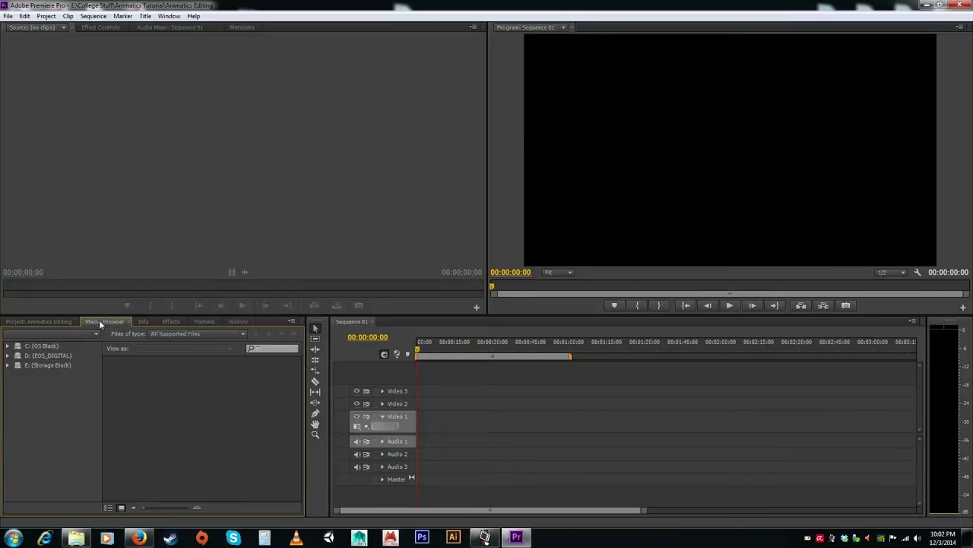
left_click(58, 365)
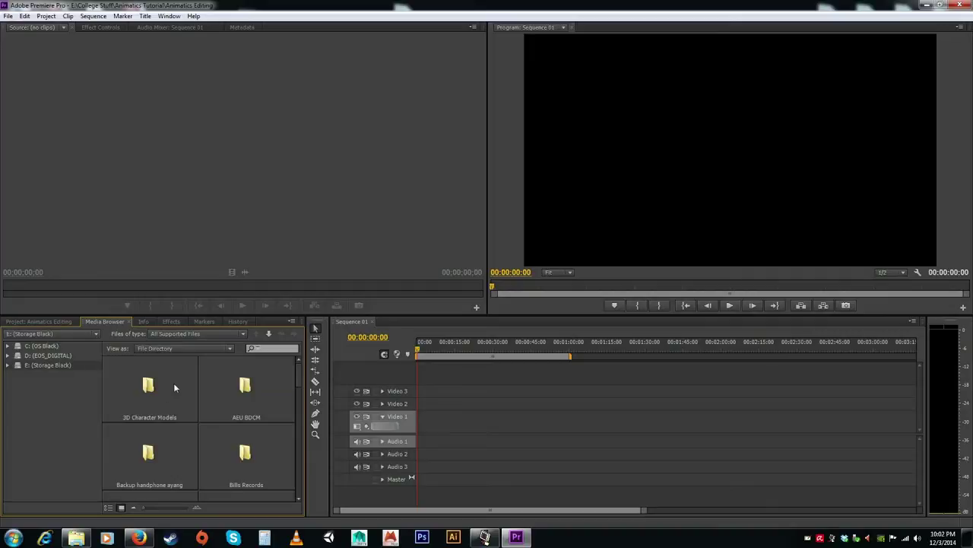
left_click(33, 321)
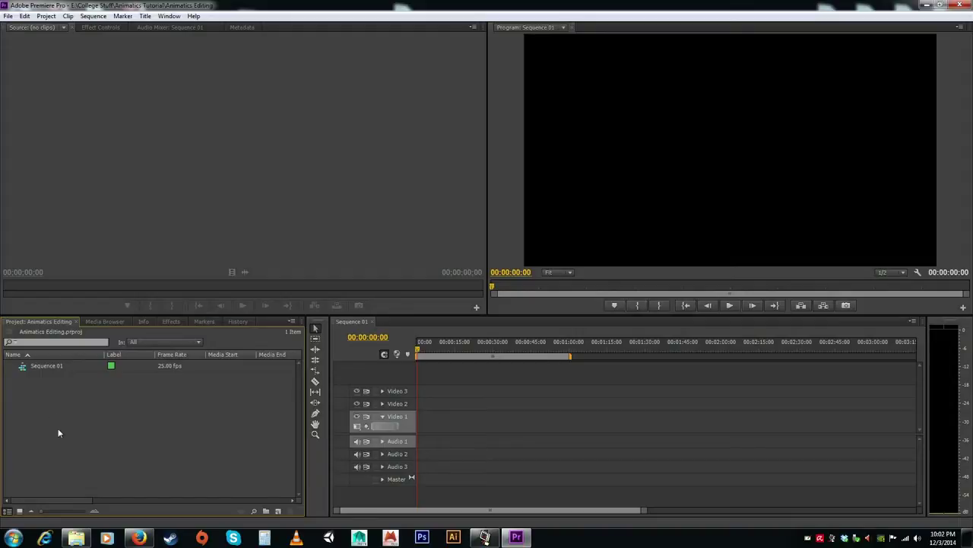
left_click(172, 321)
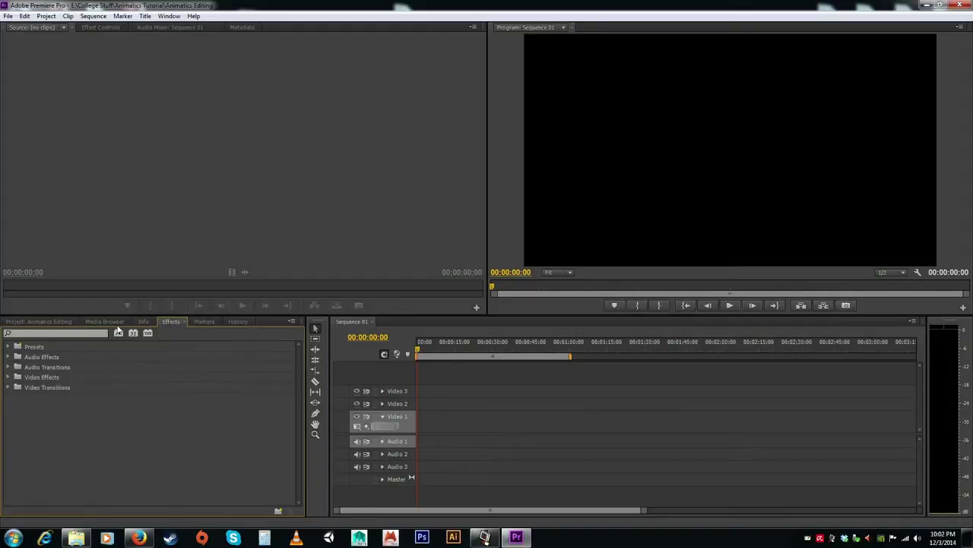
left_click(52, 320)
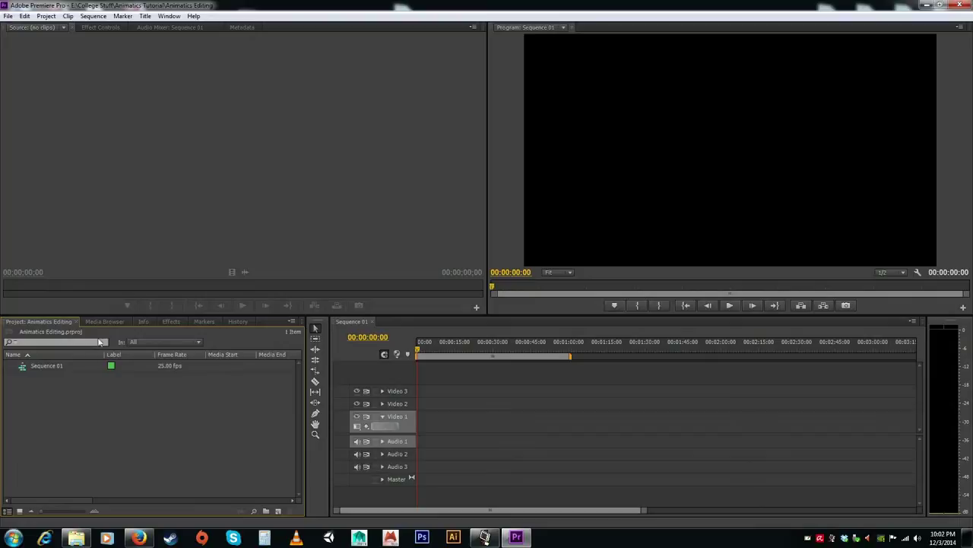
left_click(20, 511)
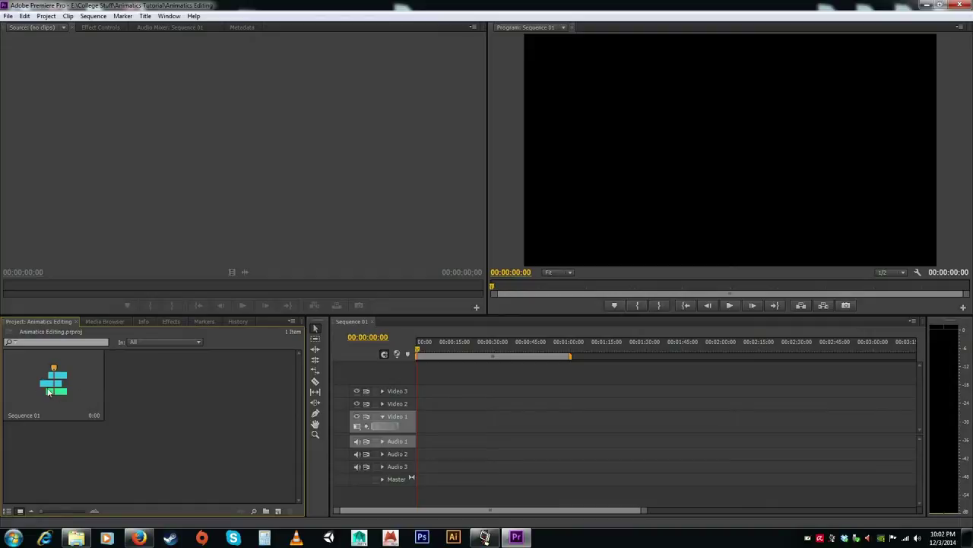
left_click(7, 511)
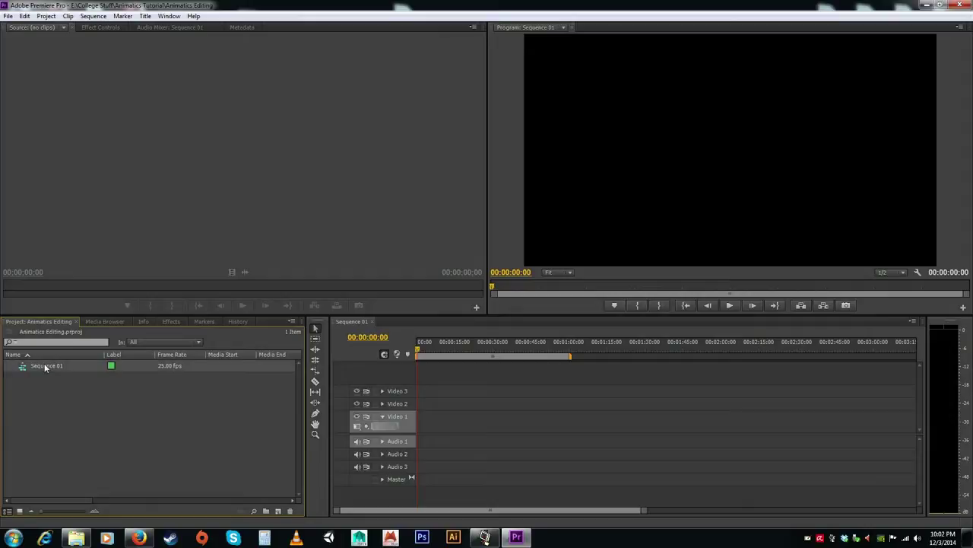
key("ctrl")
key("ctrl")
key("ctrl")
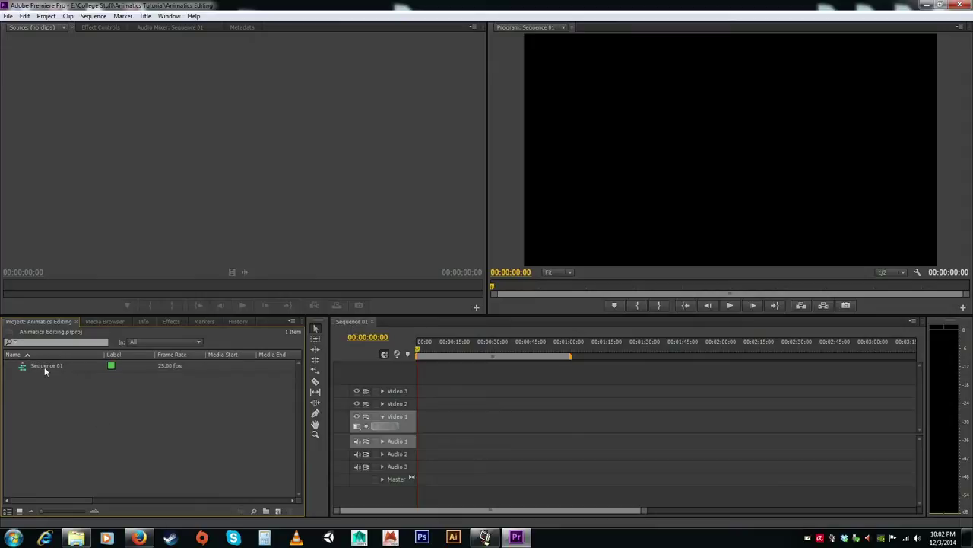
left_click(352, 325)
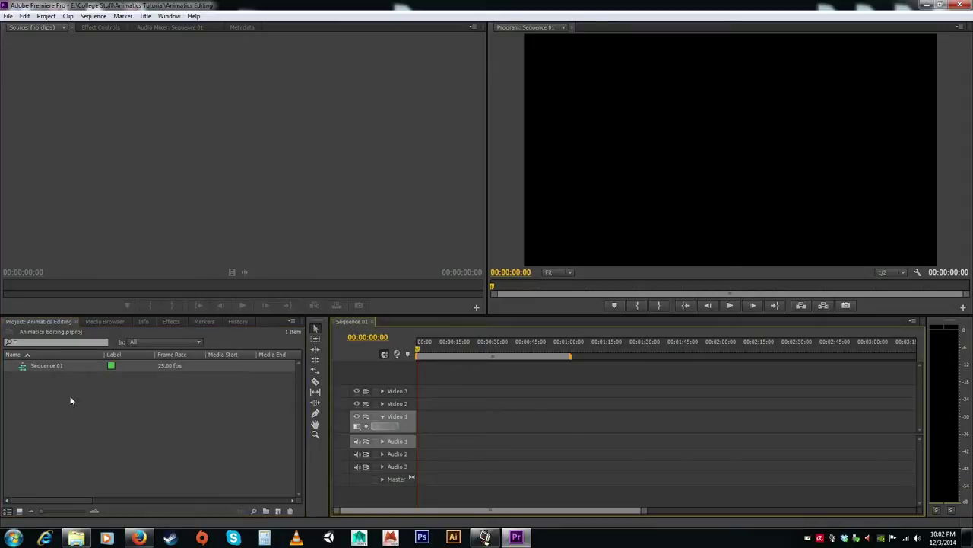
left_click(37, 369)
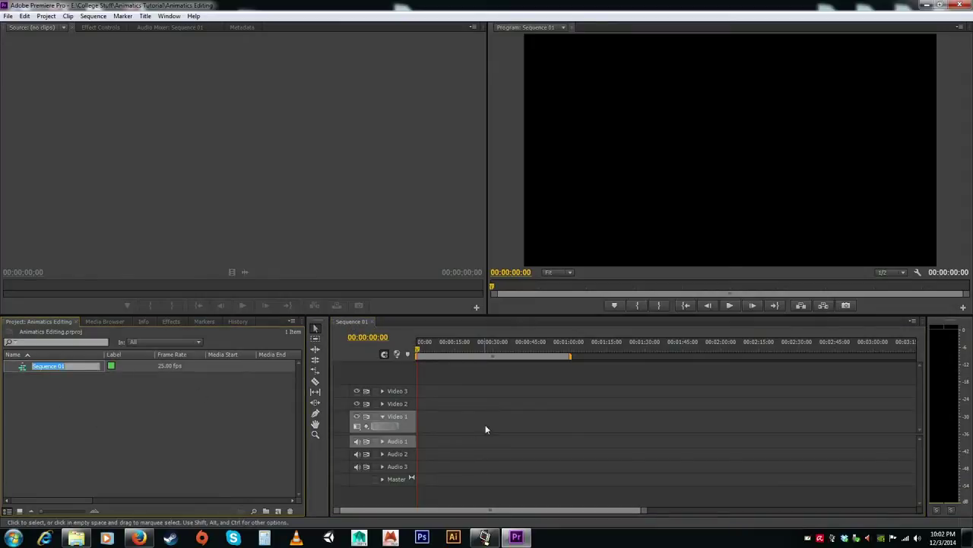
left_click(466, 419)
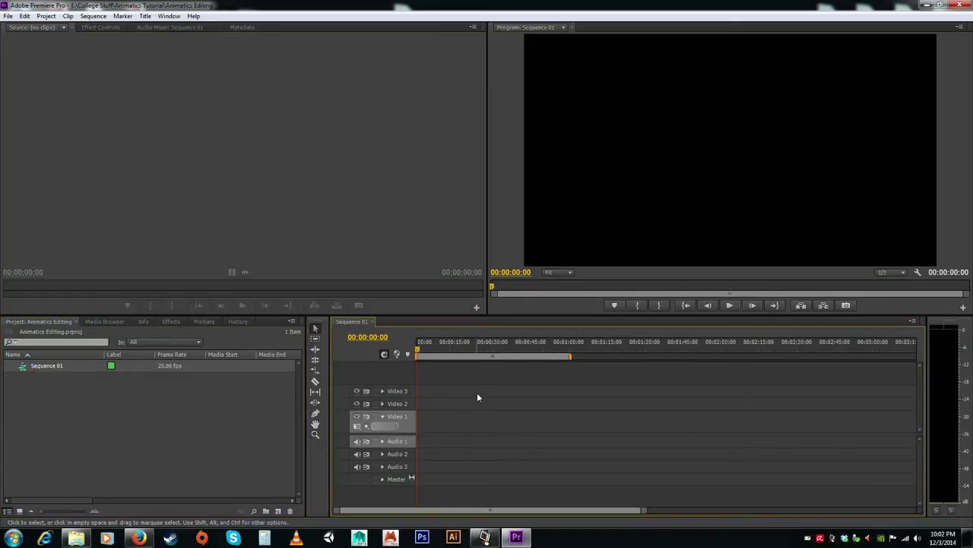
Toggle targeting on the video and audio tracks of Sequence 01, restoring it to Video 1 and Audio 1 only
left_click(399, 405)
left_click(401, 392)
left_click(404, 421)
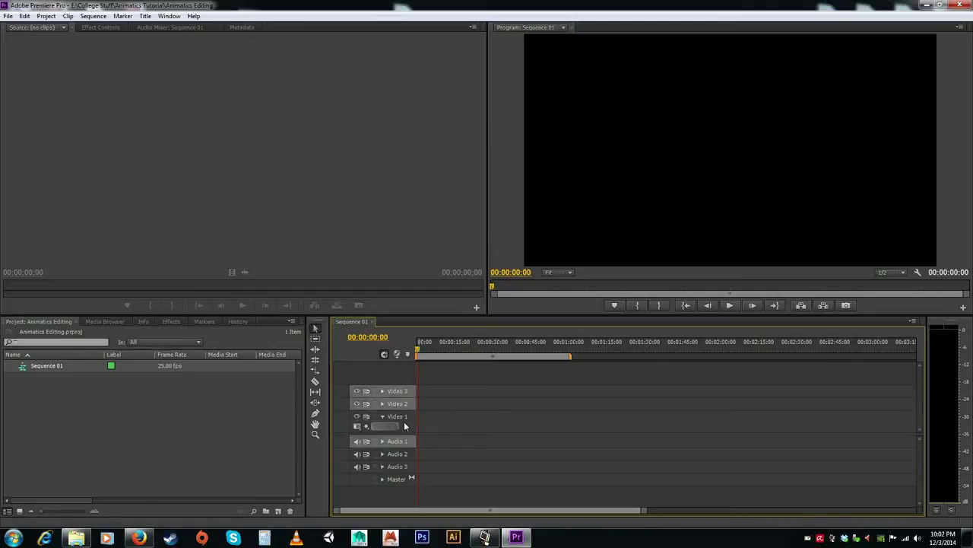
left_click(401, 404)
left_click(399, 390)
left_click(404, 424)
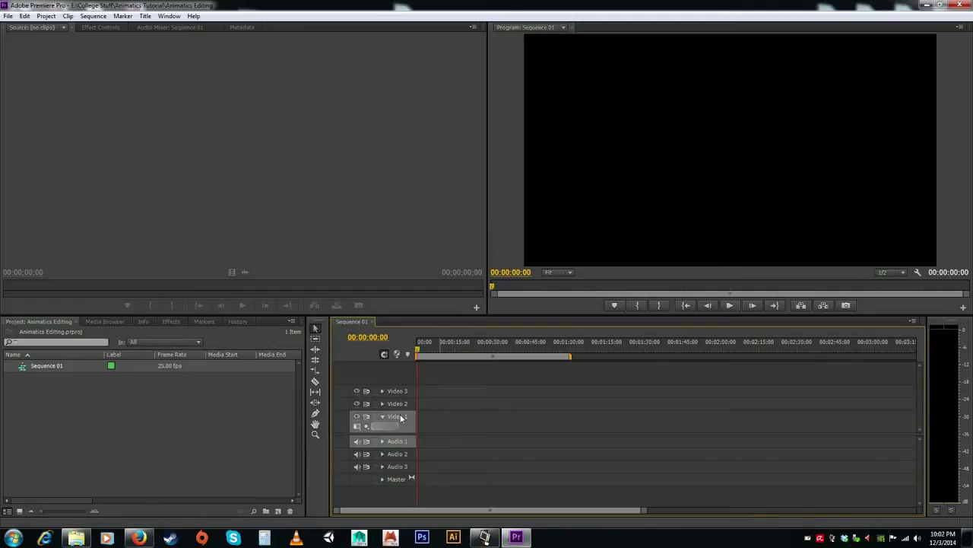
left_click(404, 407)
left_click(405, 391)
left_click(403, 425)
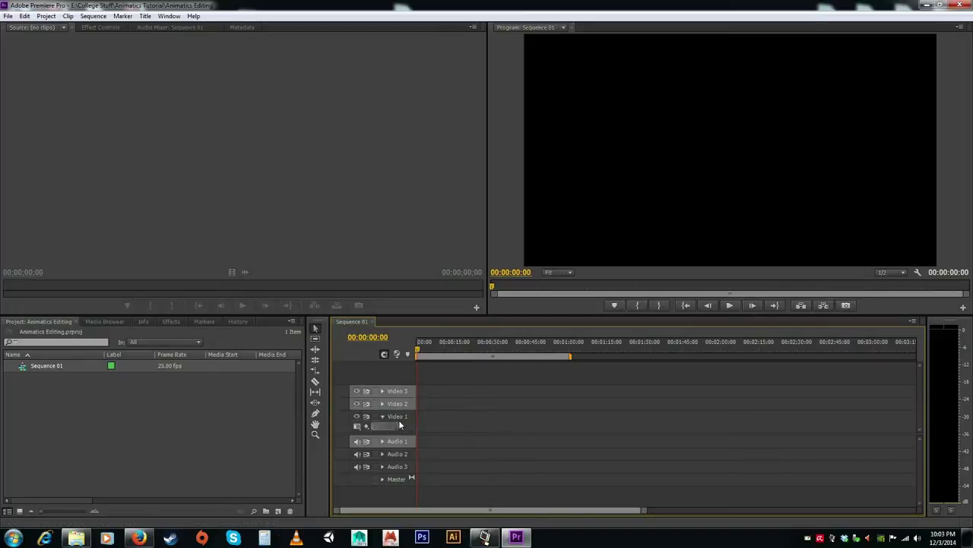
left_click(404, 406)
left_click(401, 391)
left_click(407, 425)
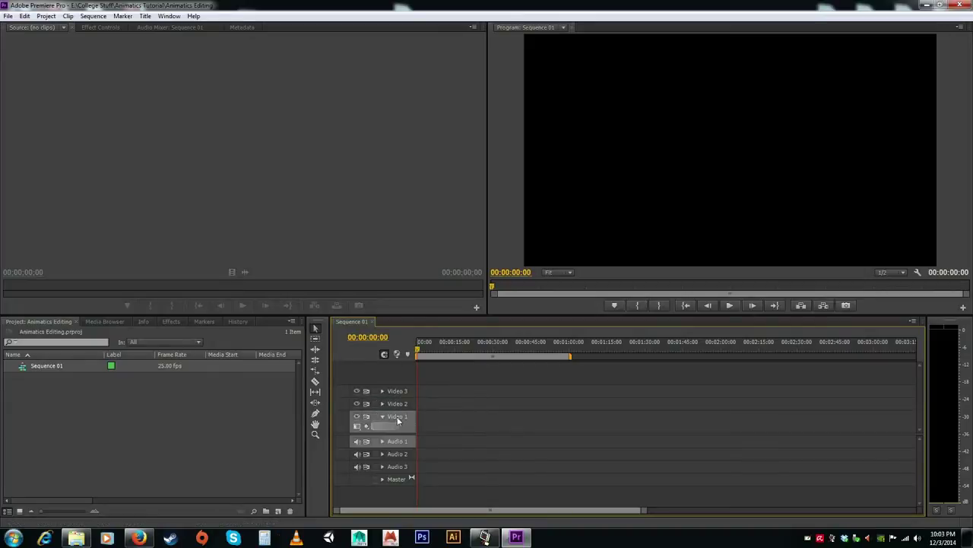
left_click(405, 455)
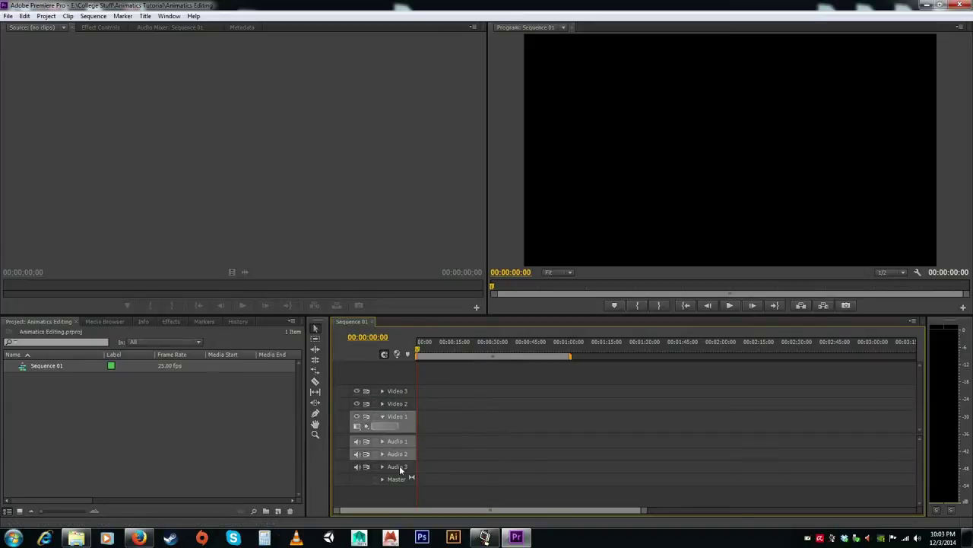
left_click(401, 467)
left_click(400, 455)
left_click(403, 466)
left_click(404, 444)
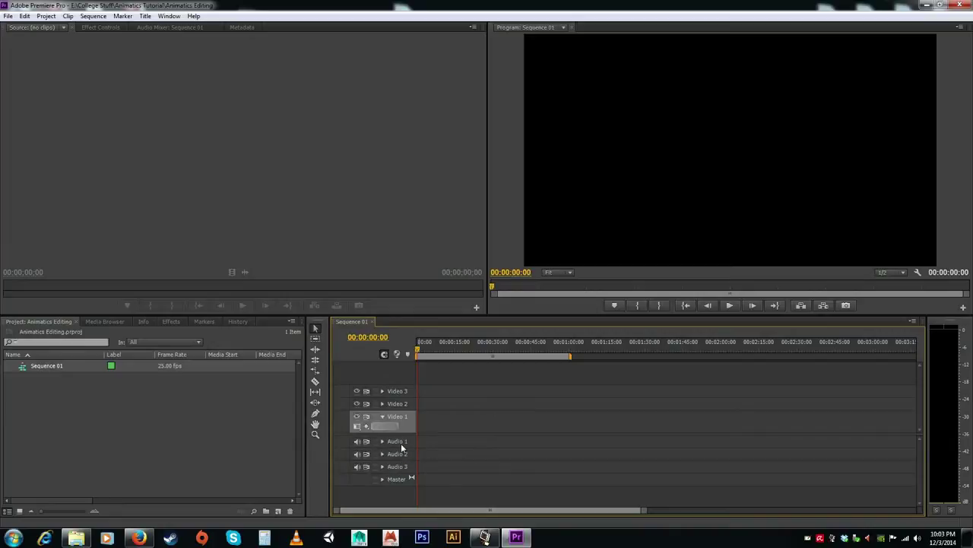
left_click(405, 443)
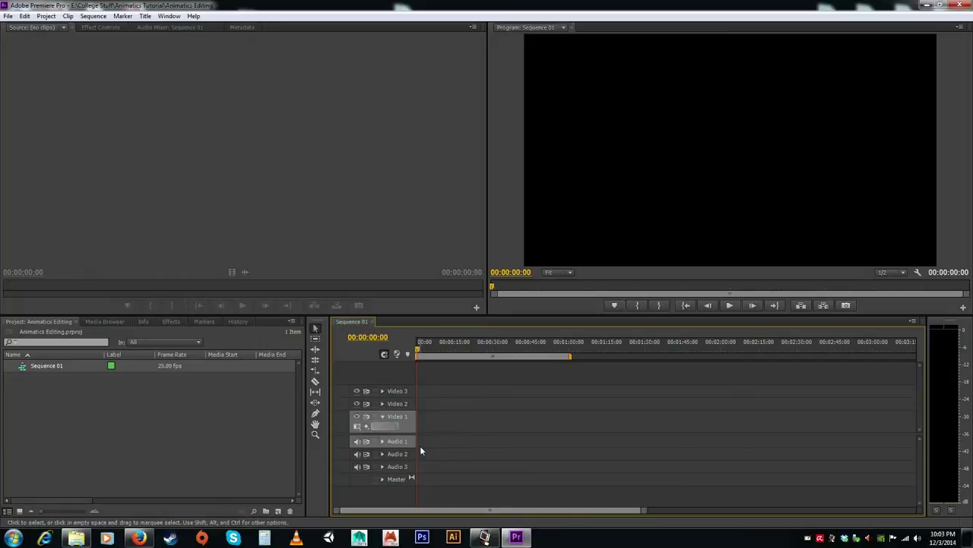
View the empty Effect Controls and return to the Source monitor
key("ctrl")
key("ctrl")
key("ctrl")
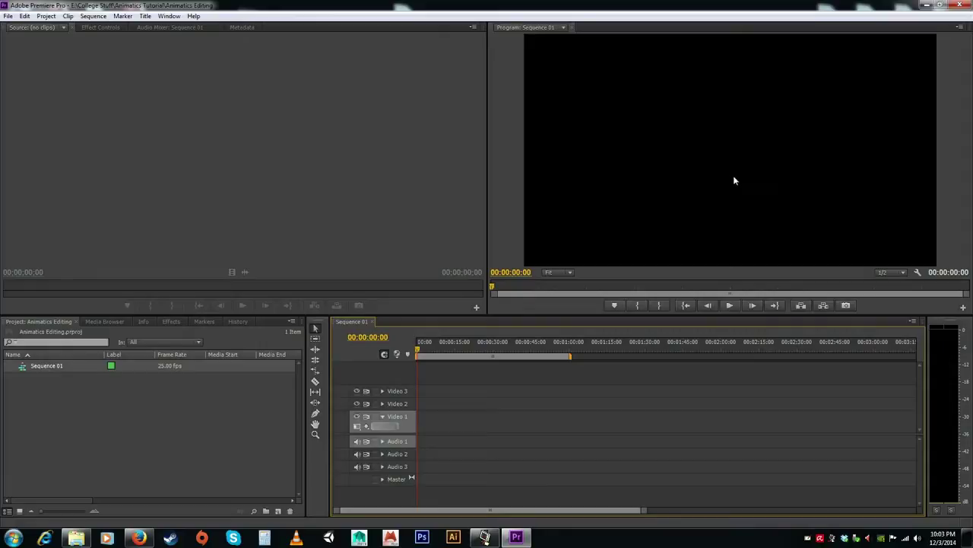
key("ctrl")
left_click(98, 27)
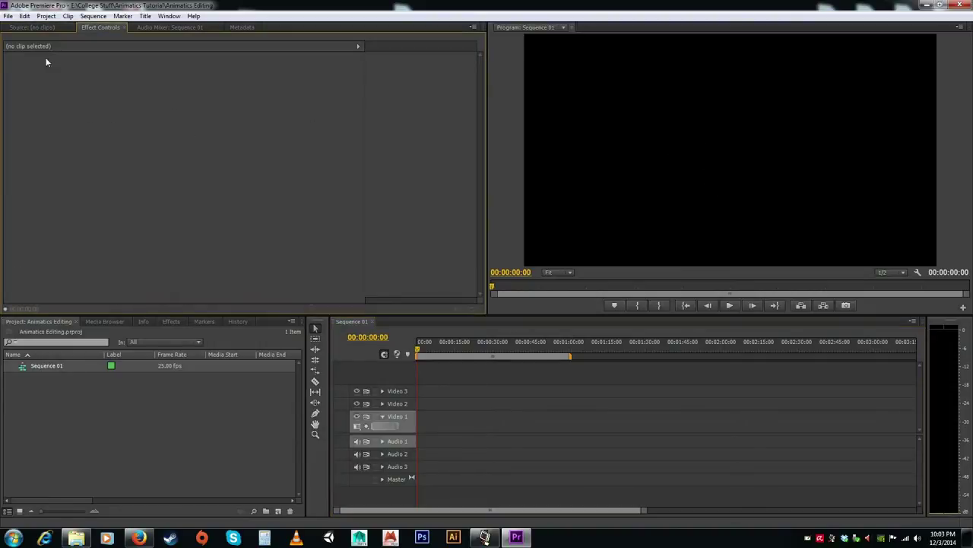
left_click(36, 27)
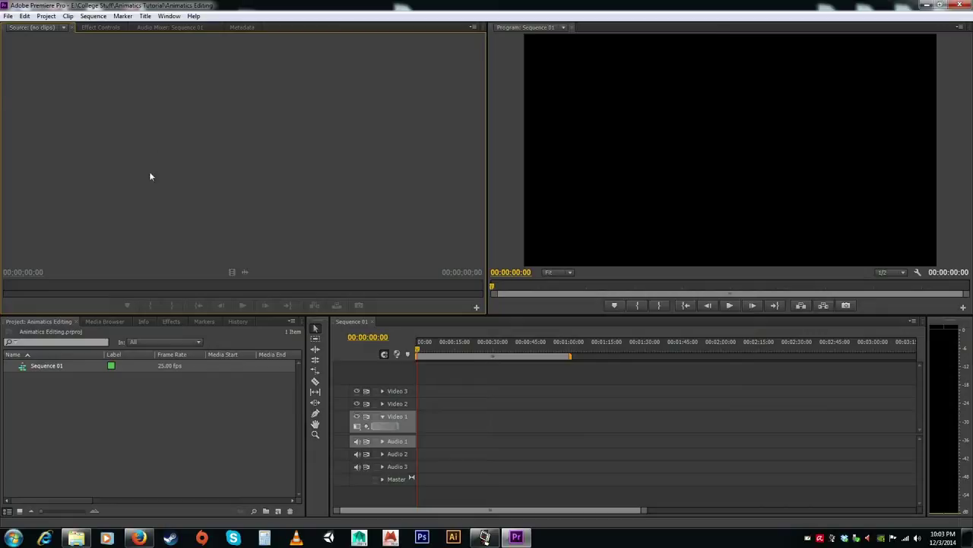
left_click(83, 412)
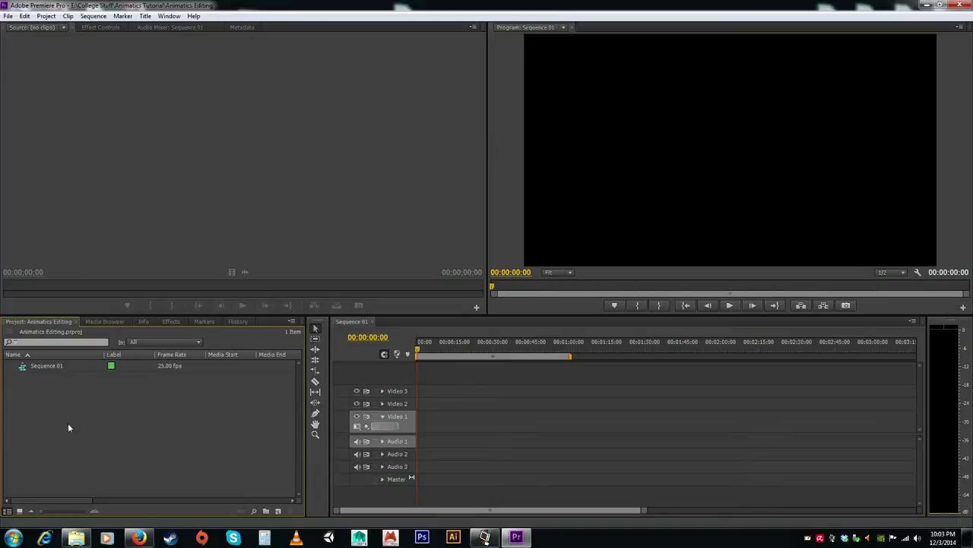
right_click(70, 424)
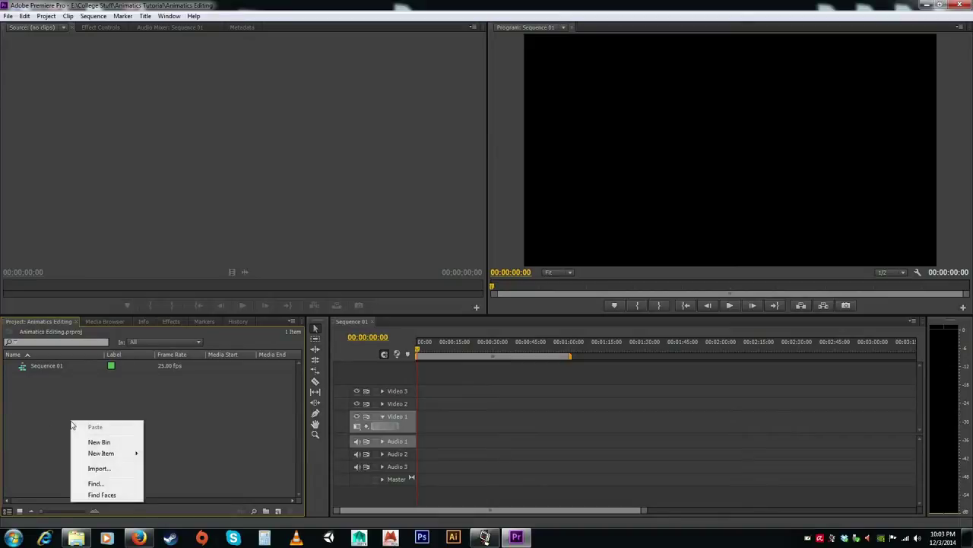
left_click(104, 469)
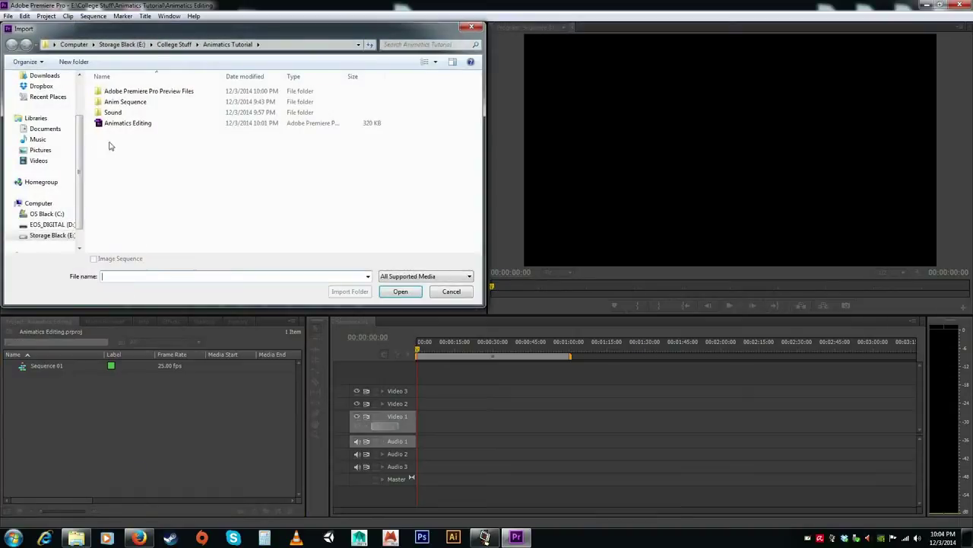
left_click(126, 123)
left_click(126, 114)
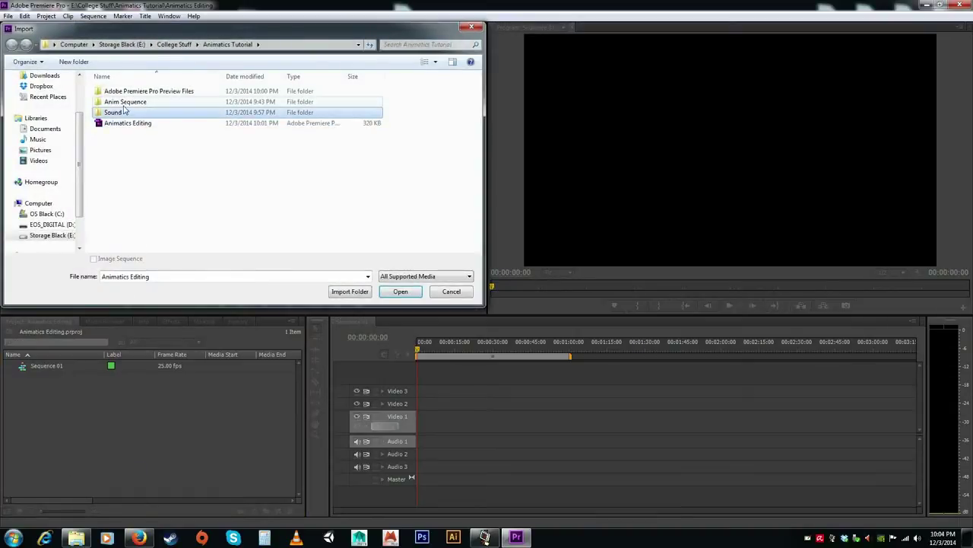
double_click(126, 114)
left_click(120, 134)
left_click(121, 175)
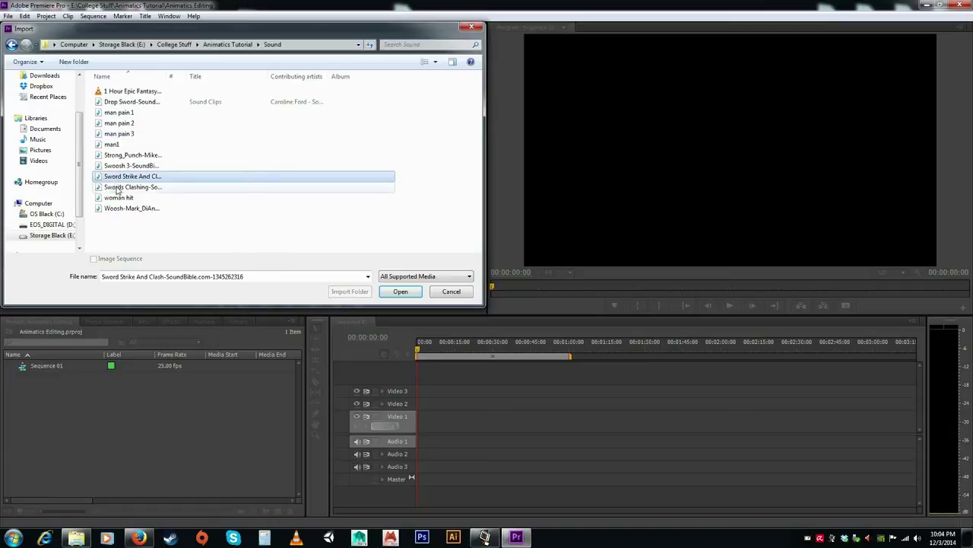
left_click(119, 101)
left_click(122, 90)
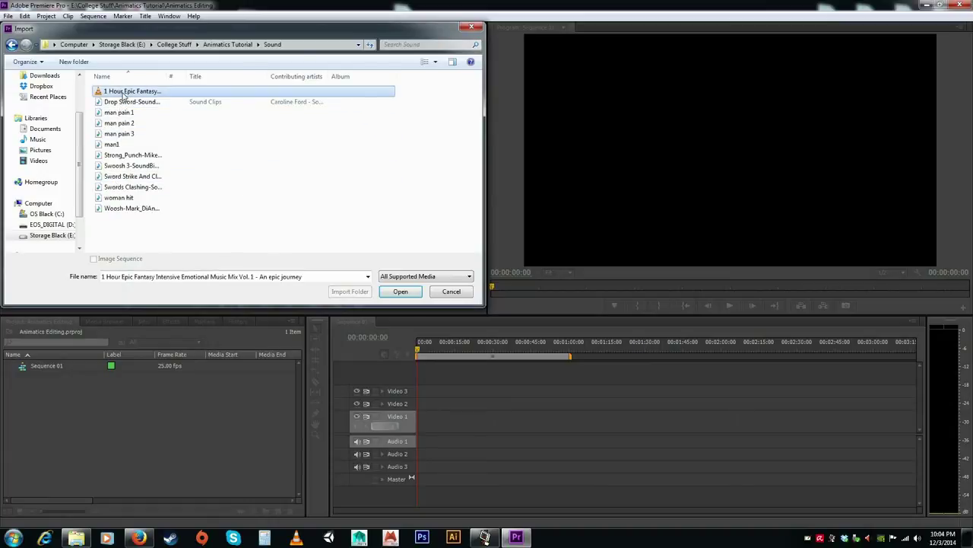
left_click(122, 208, "shift")
left_click(446, 294)
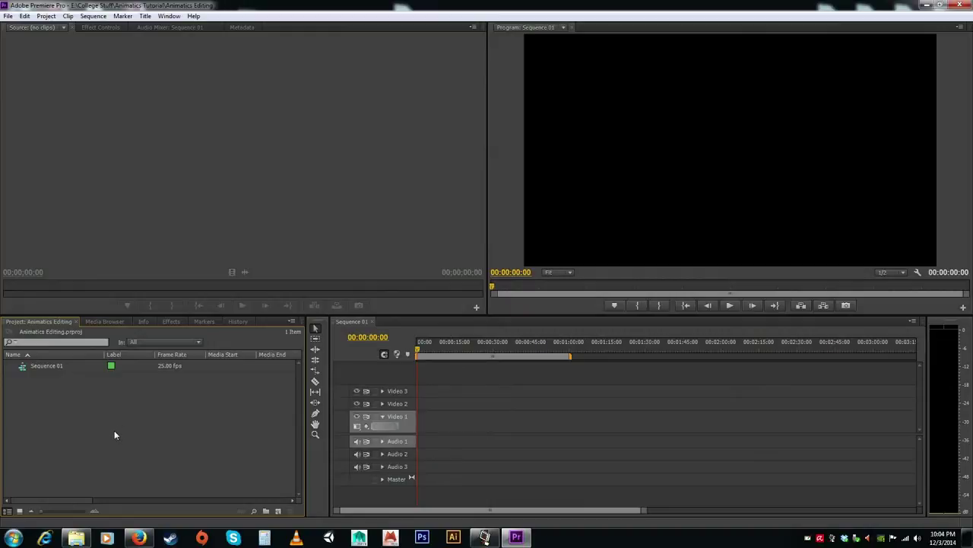
Switch to Windows Explorer, view the files in the Sound folder of Animatics Tutorial, and return to Premiere Pro
left_click(76, 537)
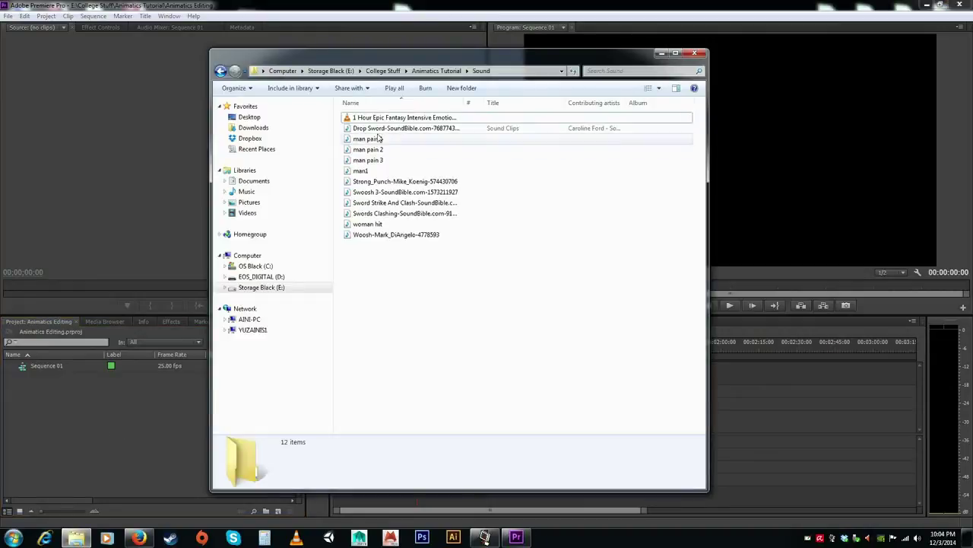
left_click_drag(228, 54, 320, 51)
left_click(312, 70)
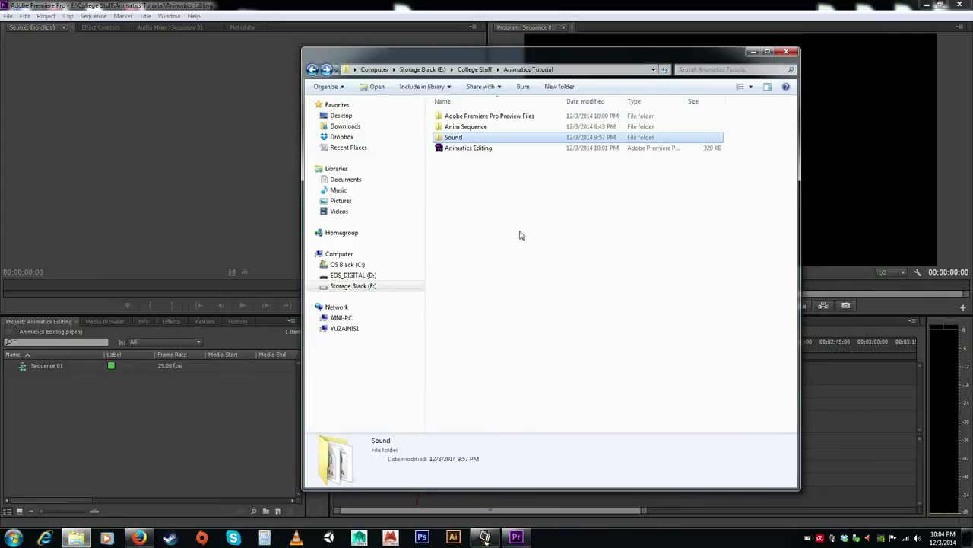
double_click(457, 139)
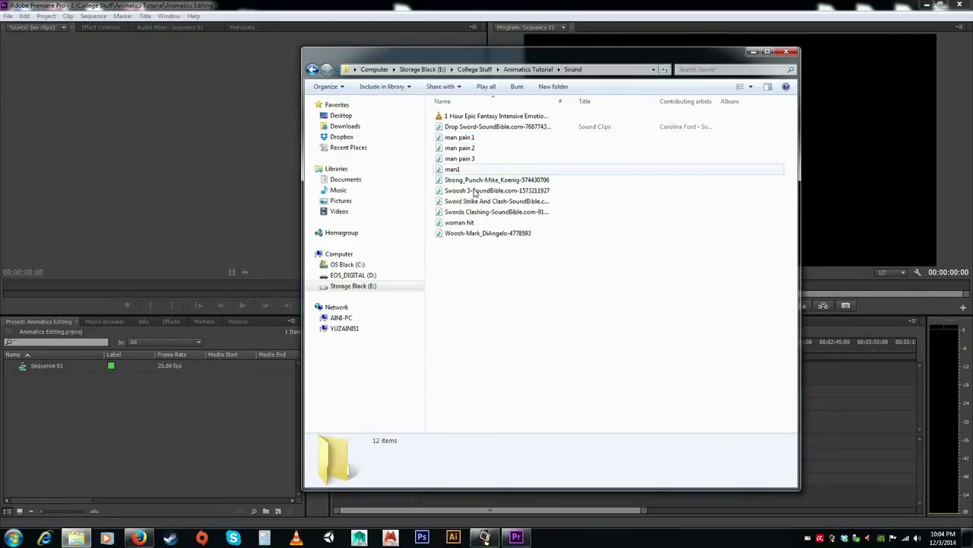
left_click(67, 424)
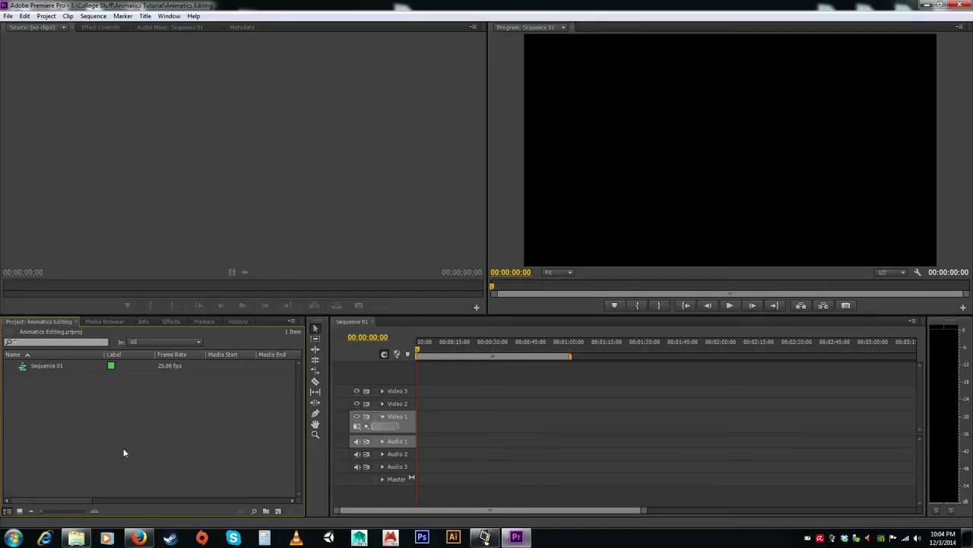
Create two bins in the project, named Sound and Shots
left_click(266, 511)
type("Sound")
key("Tab")
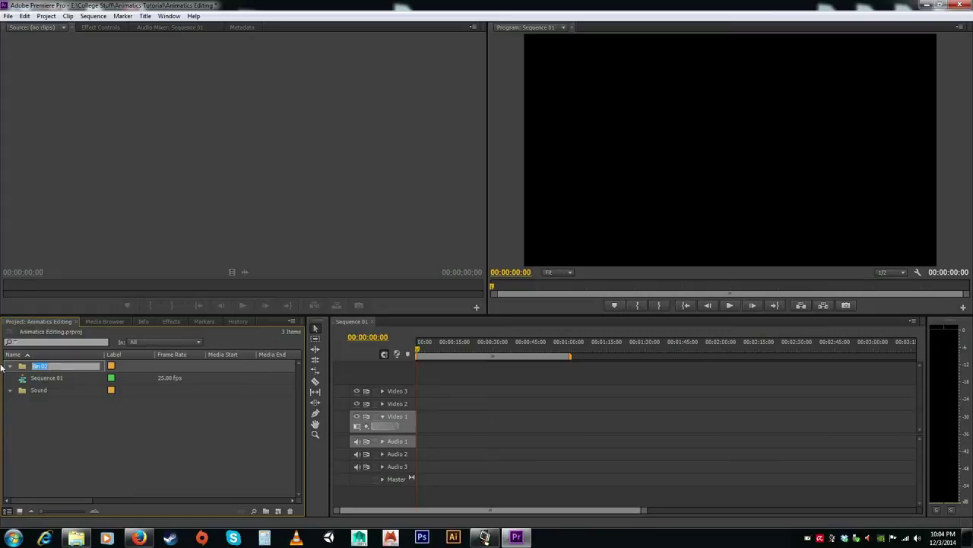
type("Shots")
key("Tab")
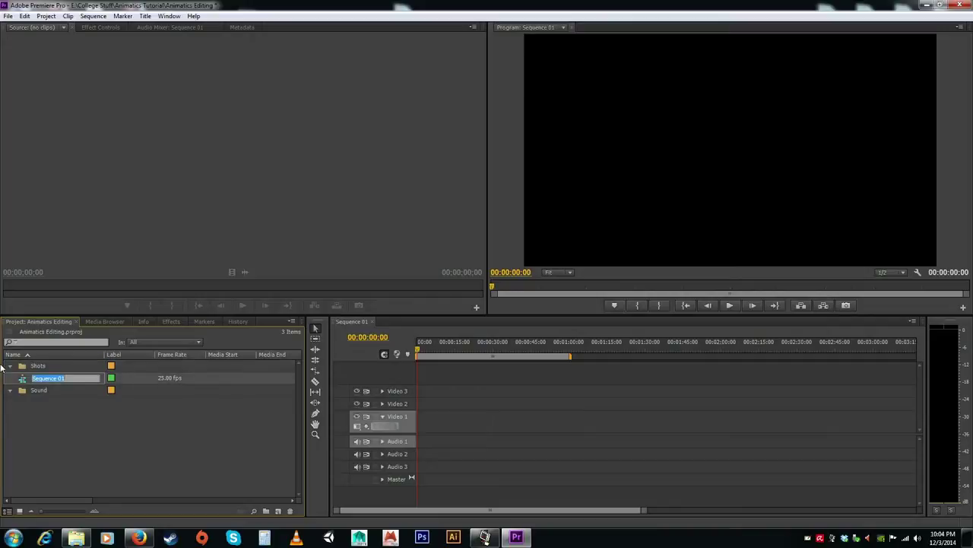
left_click(25, 410)
Sort the project items by label in descending order and look over the available new item types
left_click(38, 354)
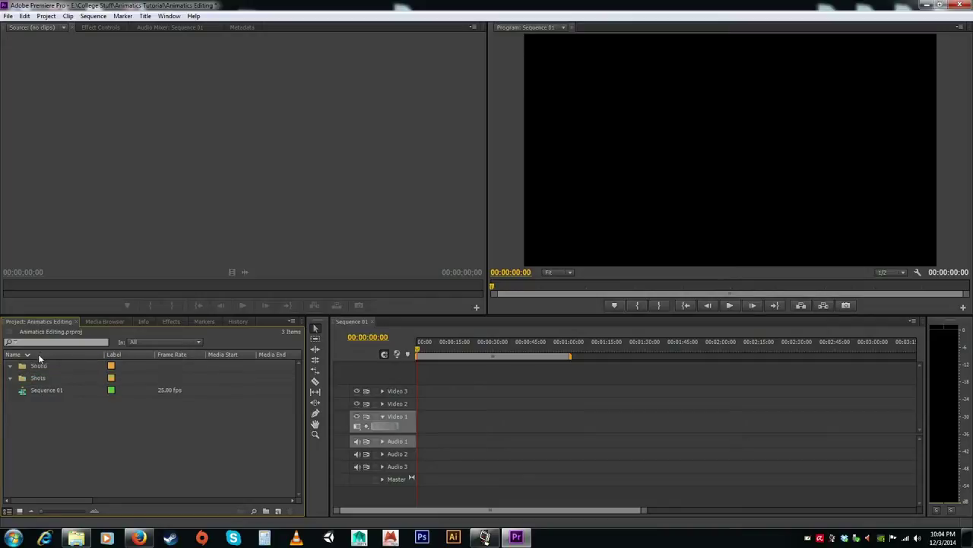
left_click(27, 355)
left_click(121, 355)
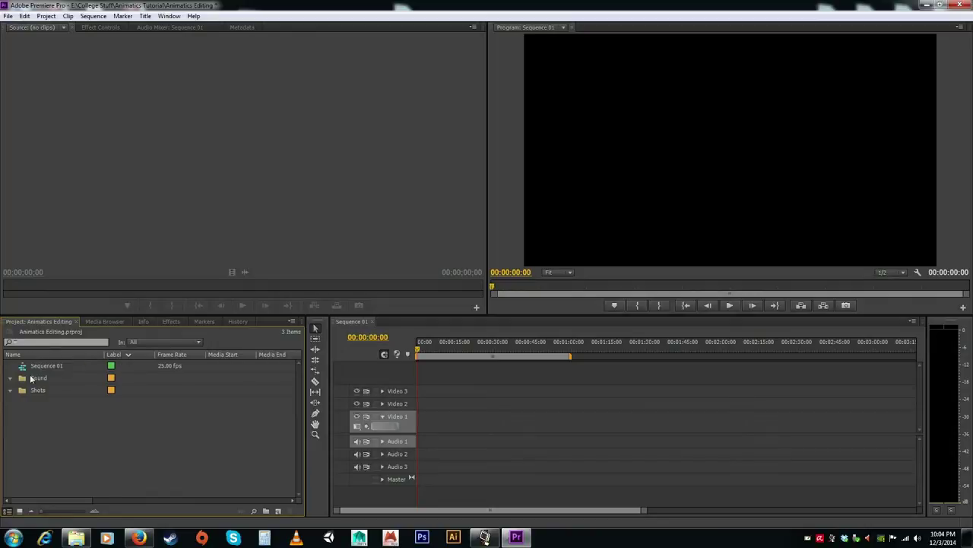
left_click(278, 511)
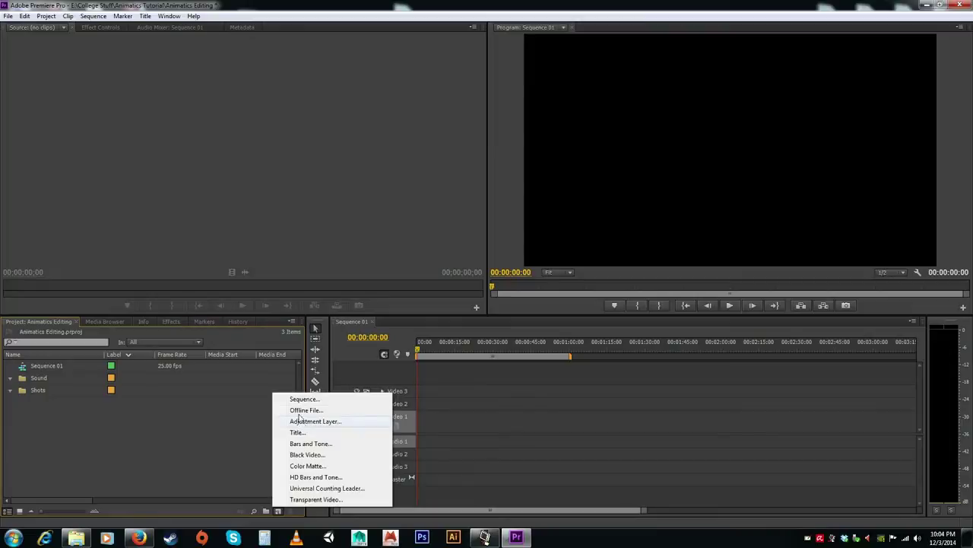
left_click(138, 451)
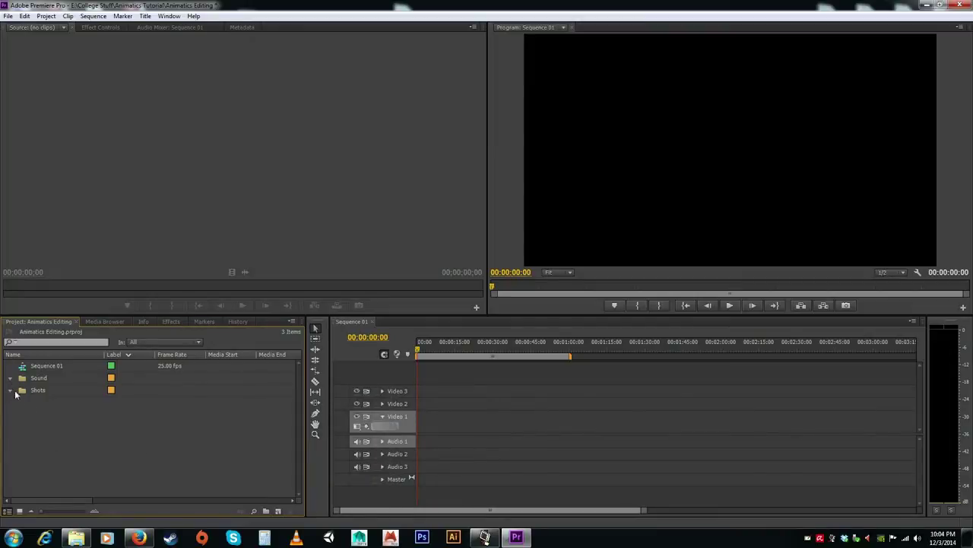
Import all files of the Sound folder from Windows Explorer into the Sound bin, dismissing the import report
left_click(76, 537)
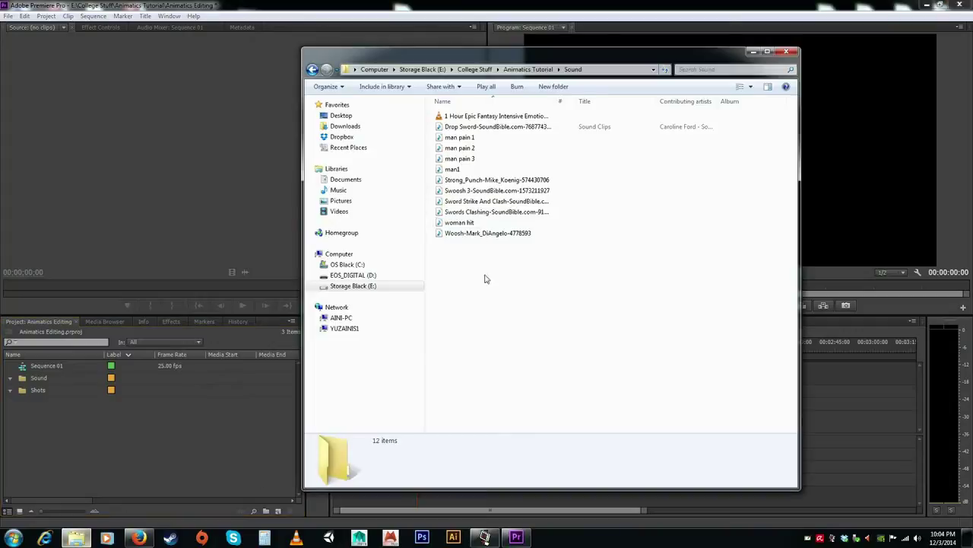
left_click(459, 118)
left_click(461, 233, "shift")
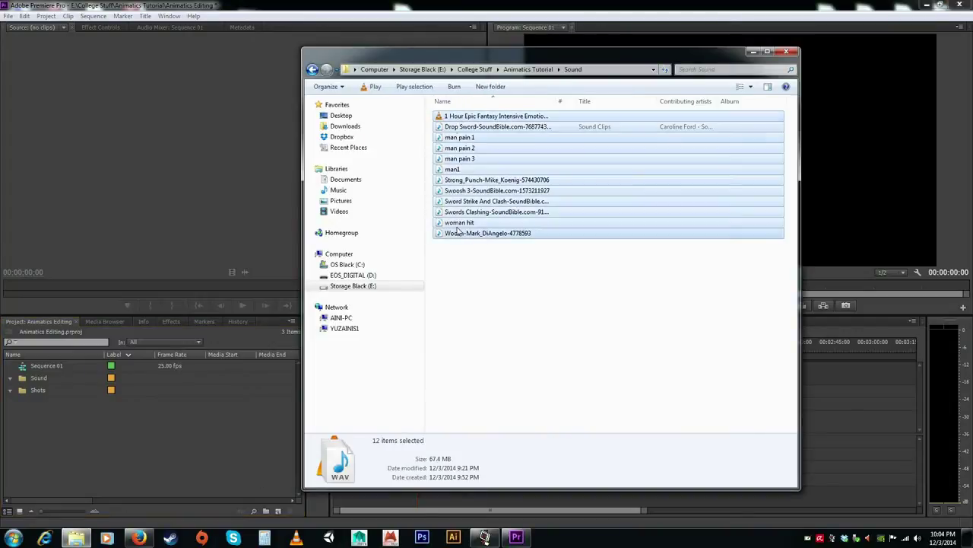
left_click_drag(461, 117, 40, 376)
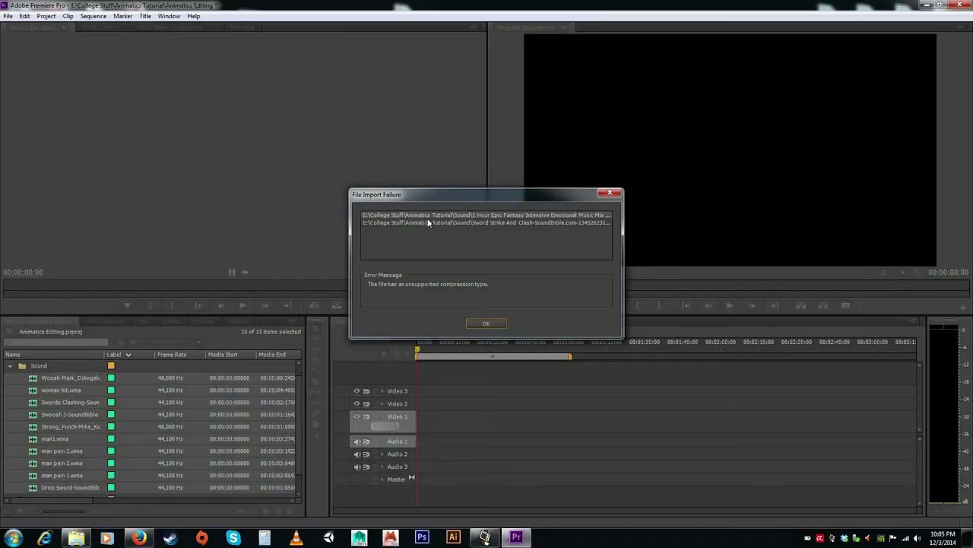
left_click(490, 324)
Look through the imported audio clips in the Sound bin and collapse the bin
scroll(58, 430, "down", 1)
scroll(90, 445, "up", 2)
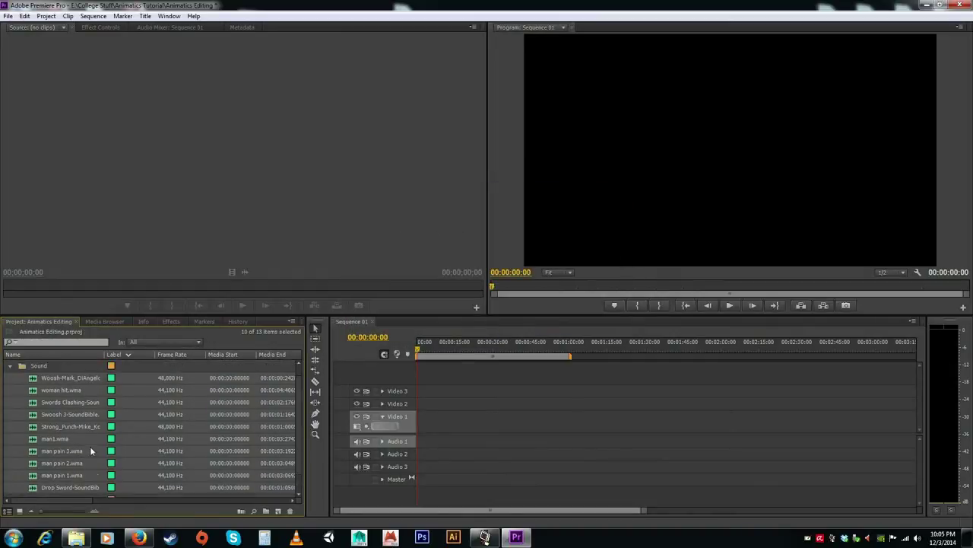
left_click(9, 379)
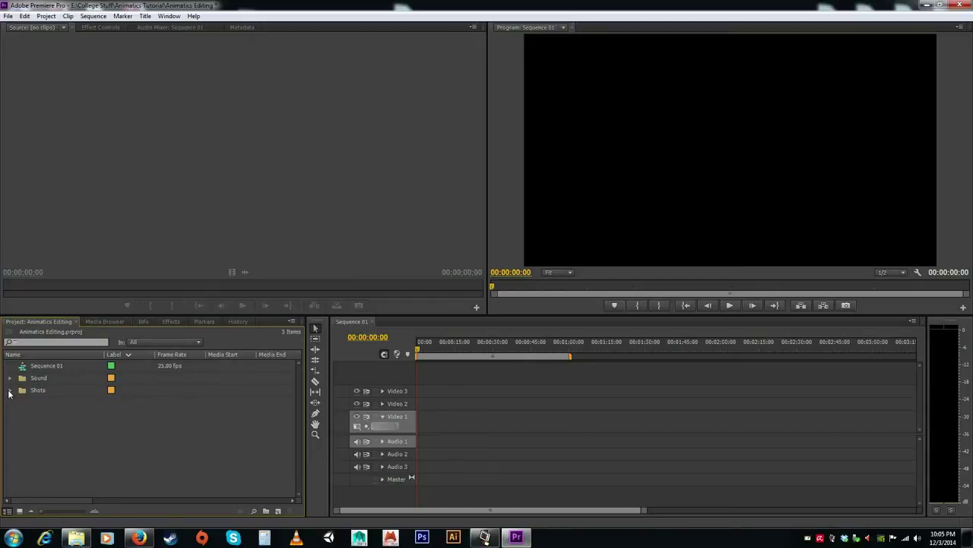
left_click(9, 378)
scroll(111, 436, "down", 1)
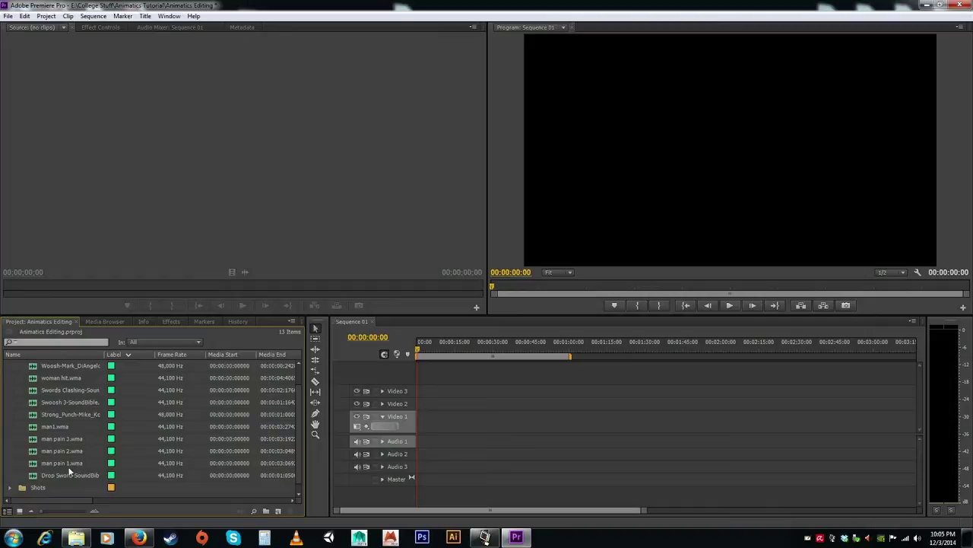
scroll(66, 466, "up", 2)
left_click(10, 378)
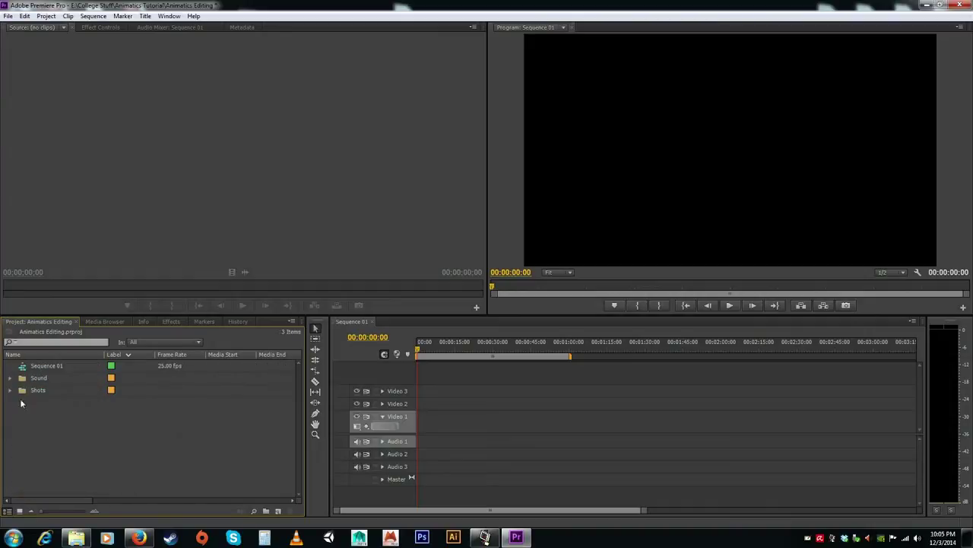
Try to import the 1 Hour Epic Fantasy music file from the Sound folder into the project on its own
left_click(72, 537)
left_click(463, 311)
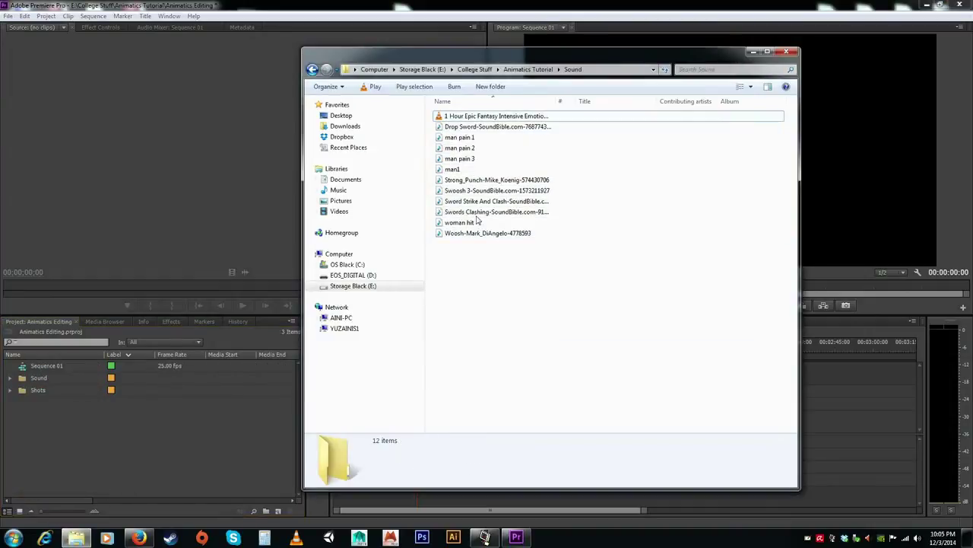
left_click_drag(469, 118, 152, 448)
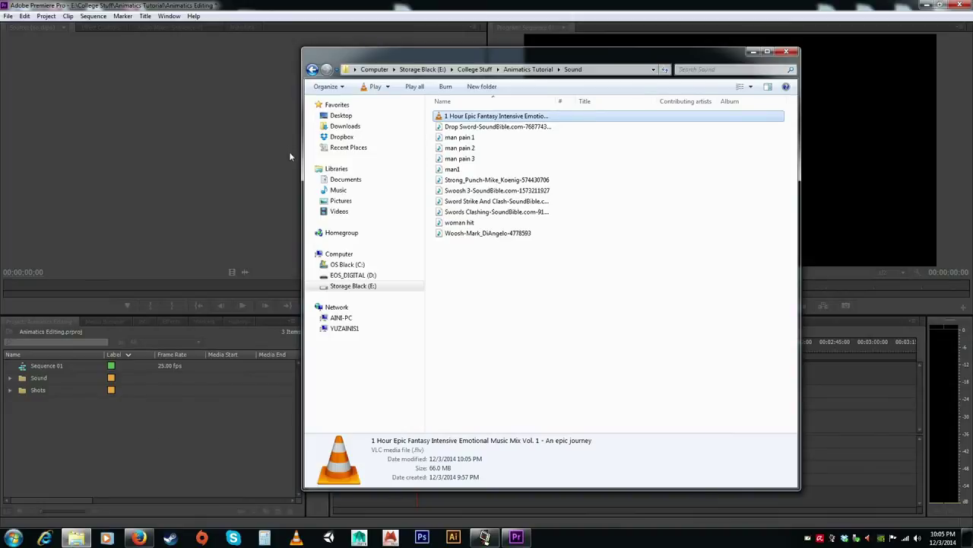
left_click(752, 51)
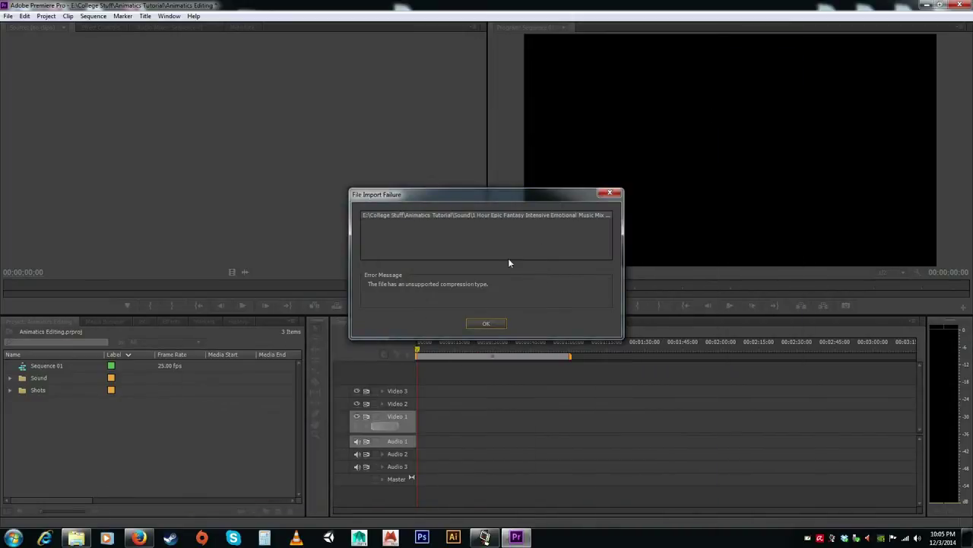
left_click(484, 324)
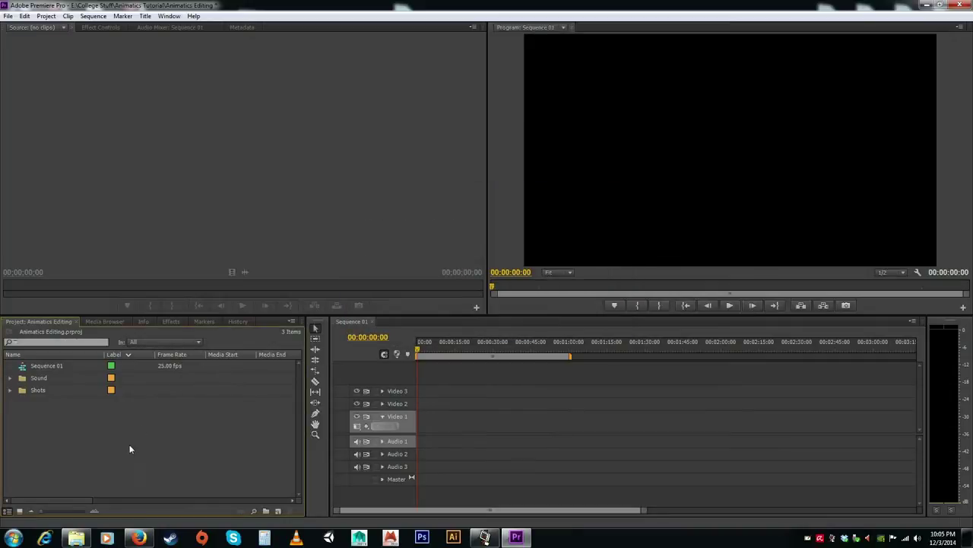
Inspect the file details of the 1 Hour Epic Fantasy, Sword Strike And Clash and Drop Sword files in Windows Explorer
left_click(79, 538)
left_click(481, 123)
left_click(484, 117)
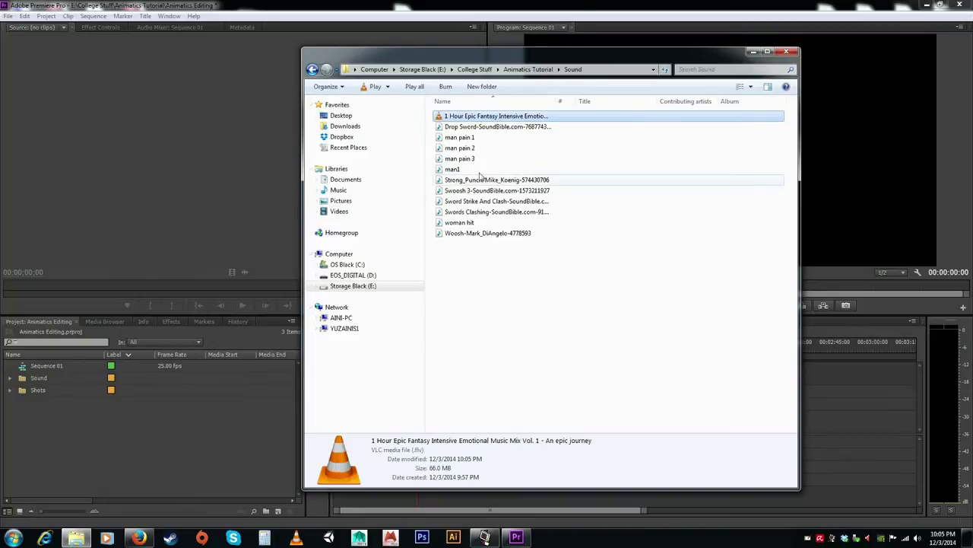
left_click(473, 202)
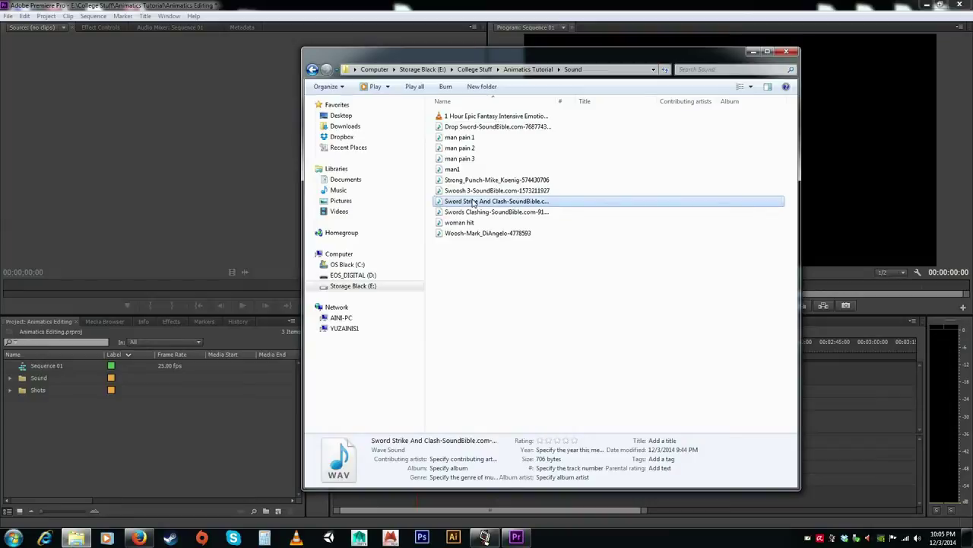
left_click(494, 127)
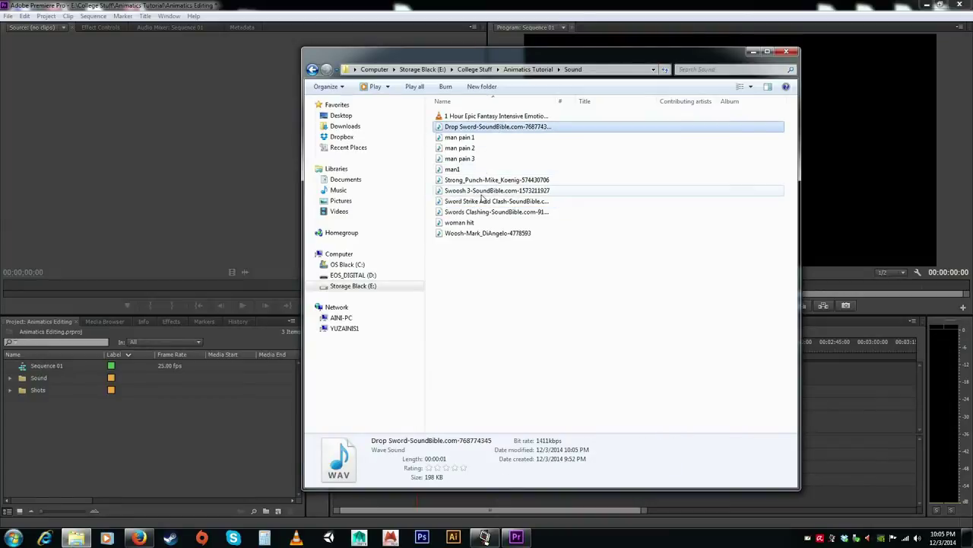
Import shot1 to shot9 from the Anim Sequence folder into the Shots bin and expand the bin
left_click(312, 70)
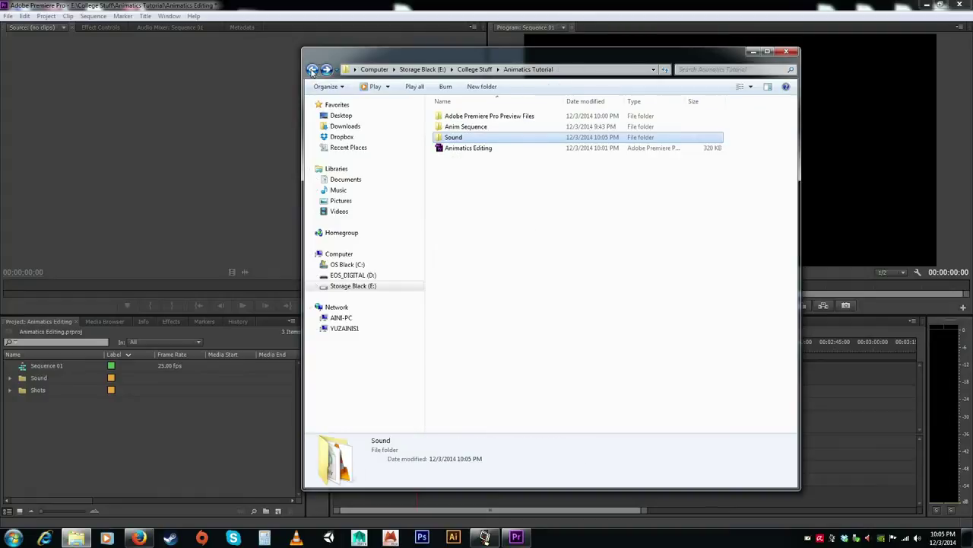
double_click(466, 127)
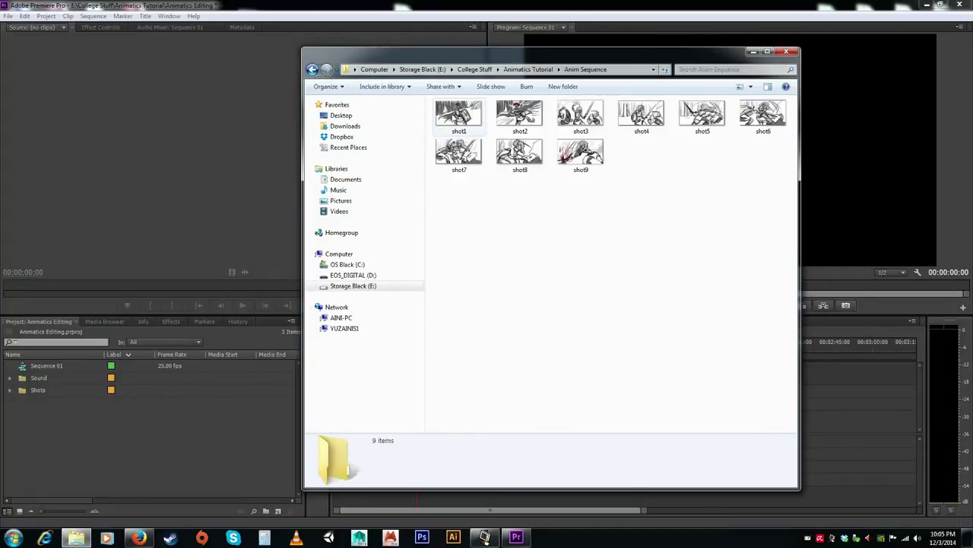
key("ctrl+a")
left_click_drag(459, 156, 40, 390)
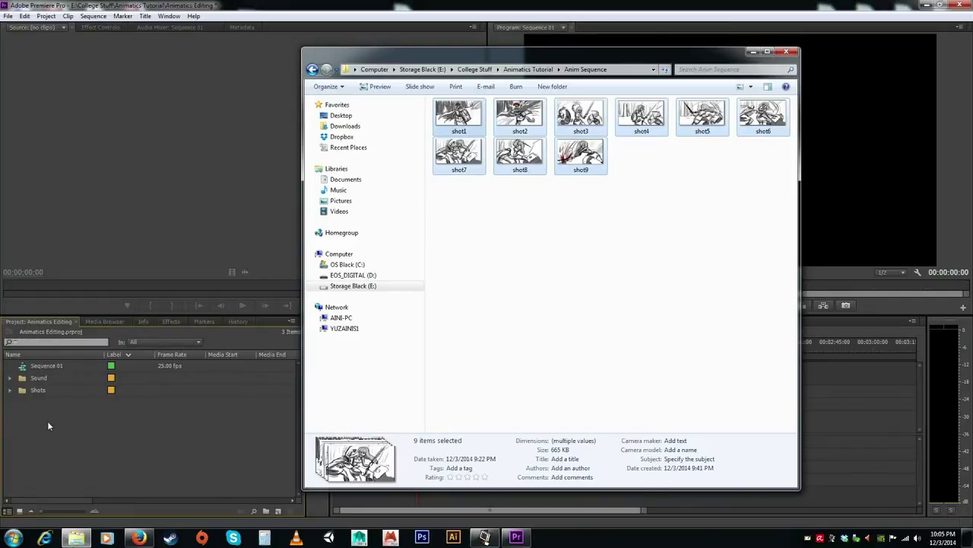
left_click(9, 395)
left_click(10, 391)
scroll(60, 430, "down", 1)
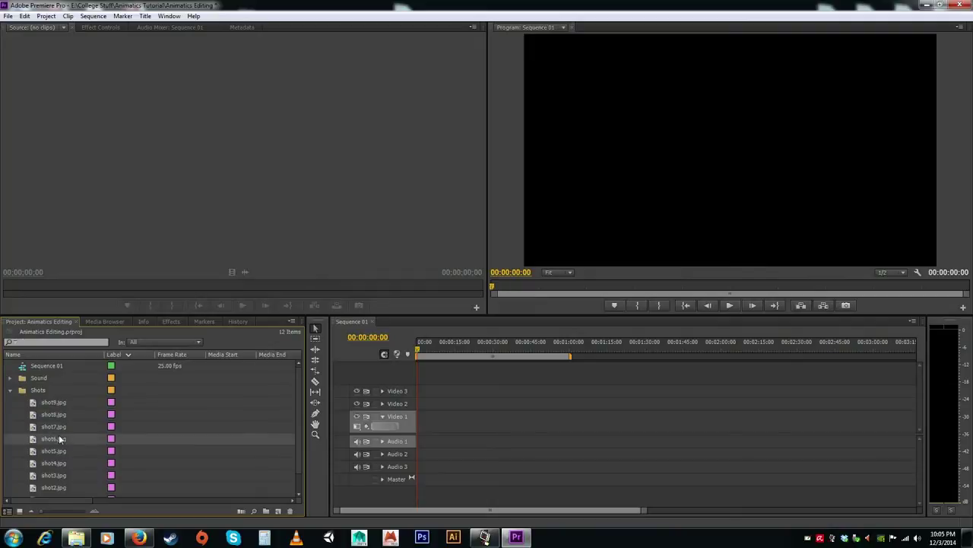
Sort the project items by name in ascending order so the shots run from shot1 to shot9
left_click(50, 352)
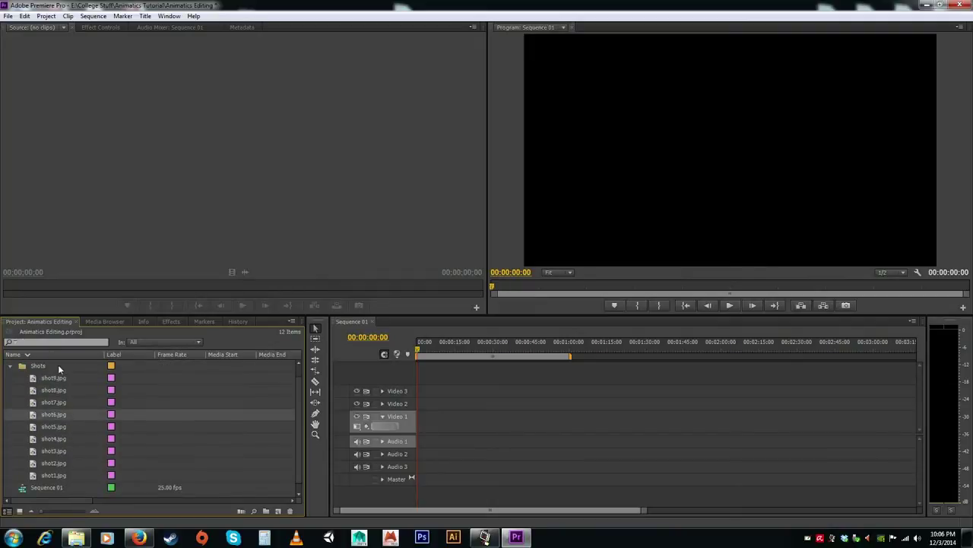
left_click(51, 380)
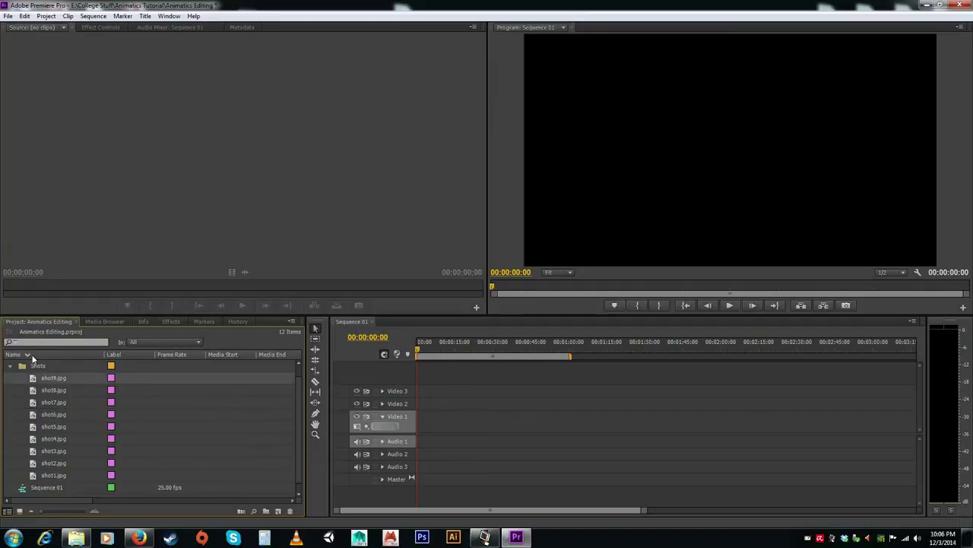
left_click(30, 355)
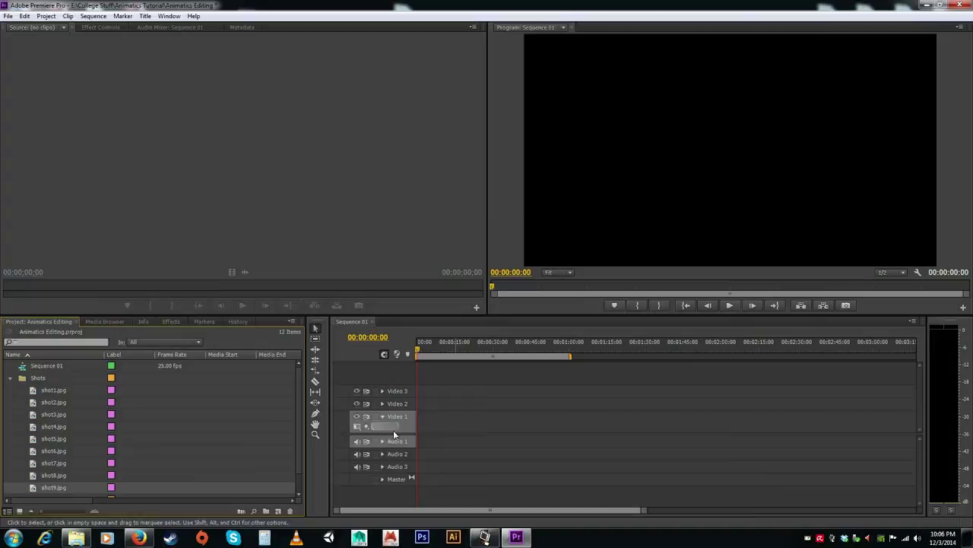
left_click(195, 451)
left_click(50, 406)
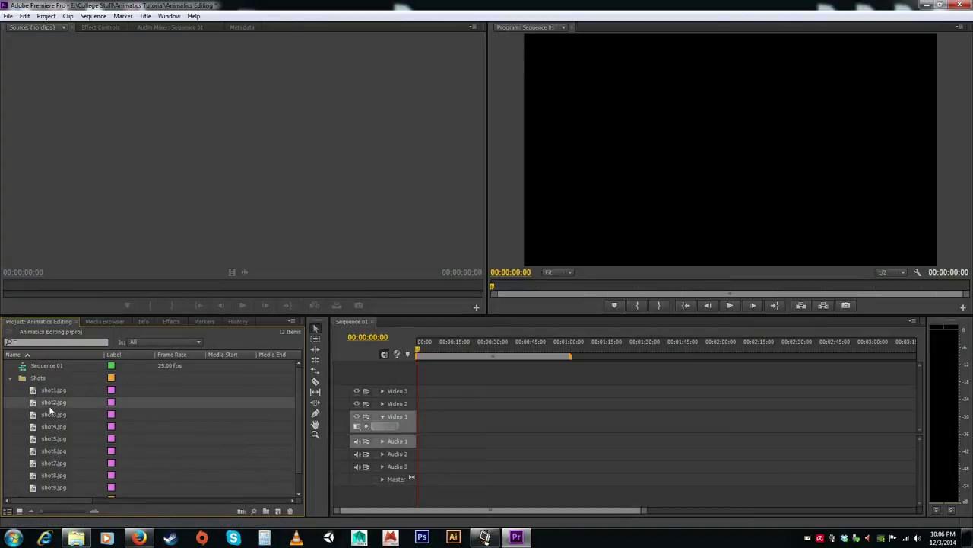
Place shot1.jpg to shot4.jpg one after another on the Video 1 track, starting at 00:00:00:00
left_click_drag(48, 388, 423, 426)
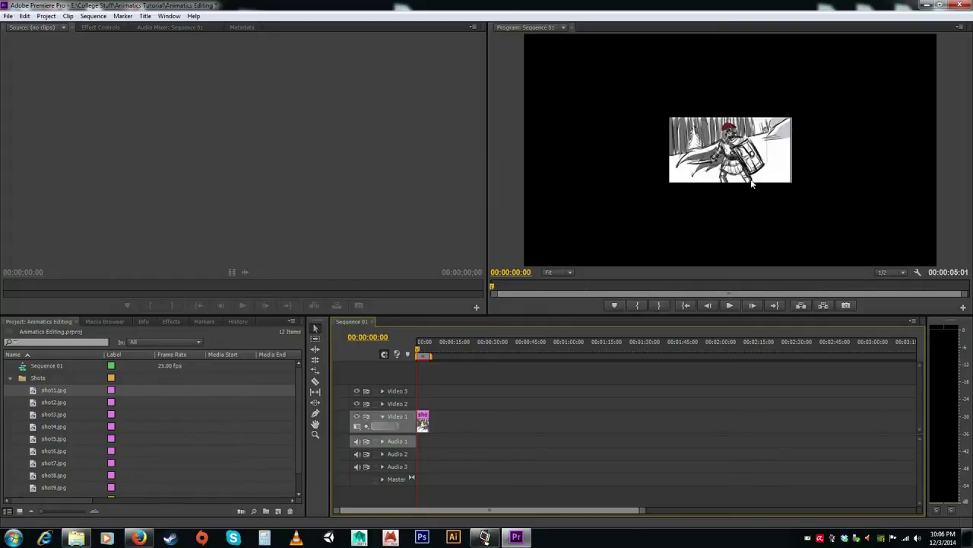
left_click(719, 162)
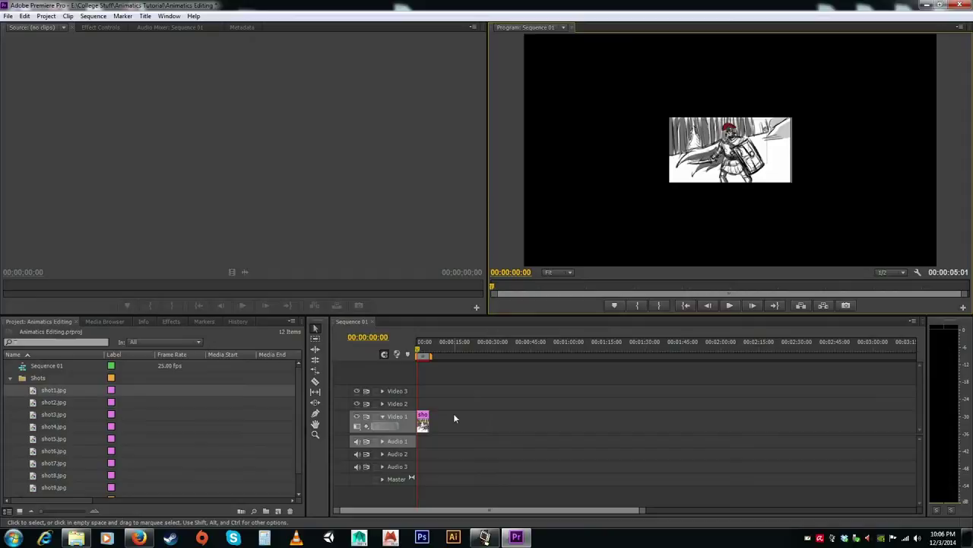
left_click(444, 430)
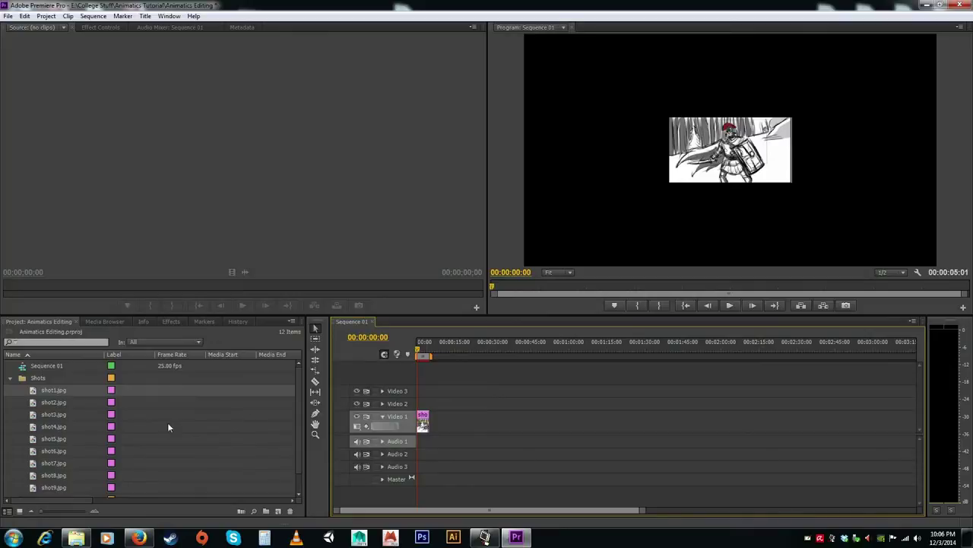
left_click_drag(34, 405, 437, 427)
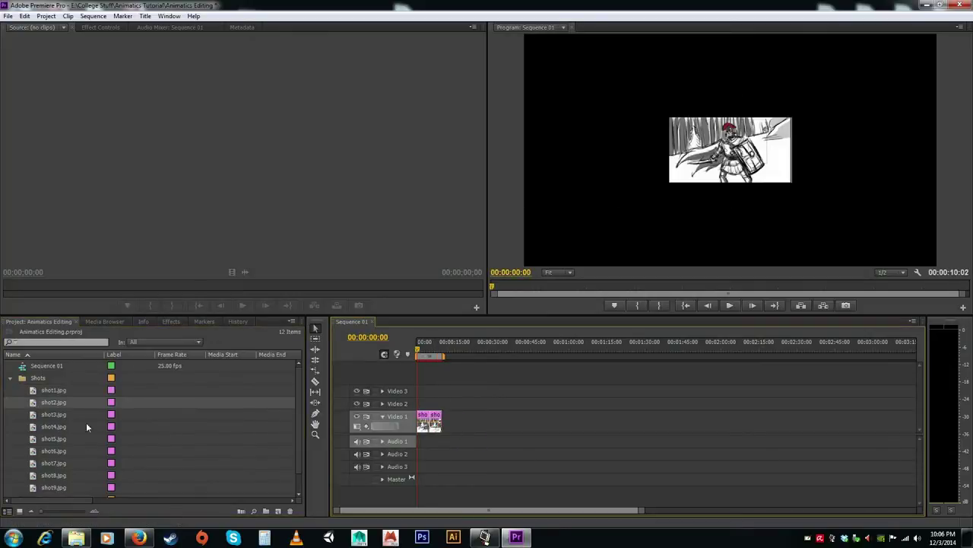
left_click_drag(34, 414, 449, 423)
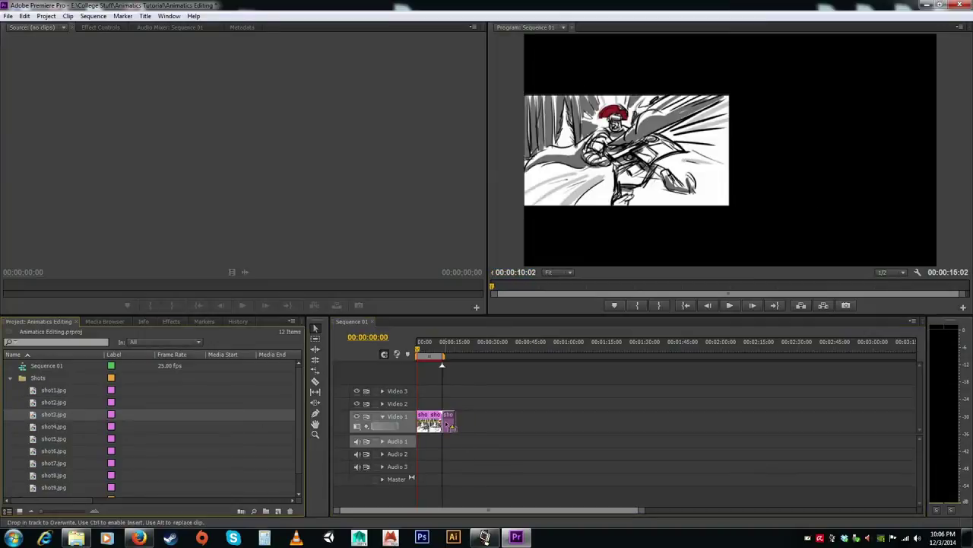
left_click_drag(35, 426, 460, 425)
Add shot5.jpg to shot9.jpg together on the Video 1 track directly after shot4.jpg
left_click(32, 440)
scroll(34, 440, "down", 1)
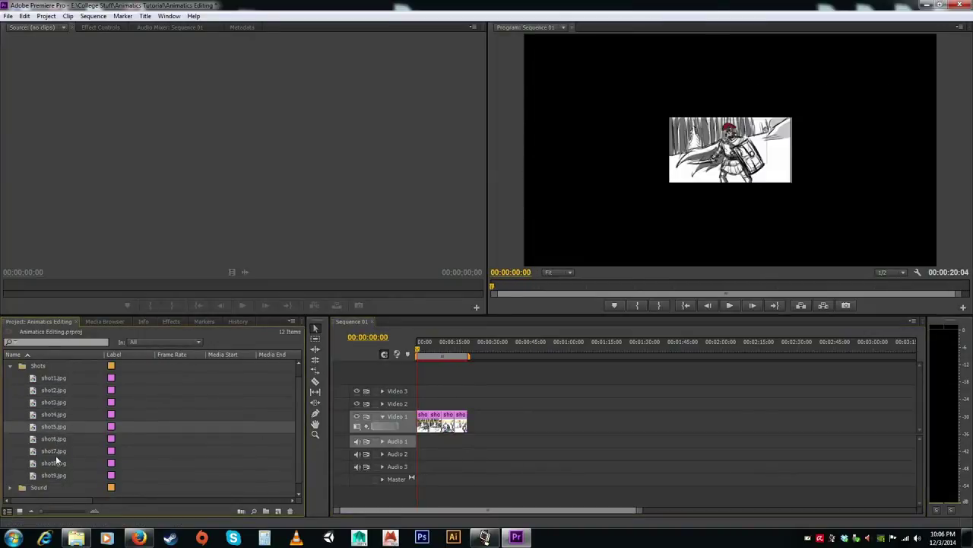
left_click(34, 438, "shift")
left_click(35, 451, "shift")
left_click(35, 464, "shift")
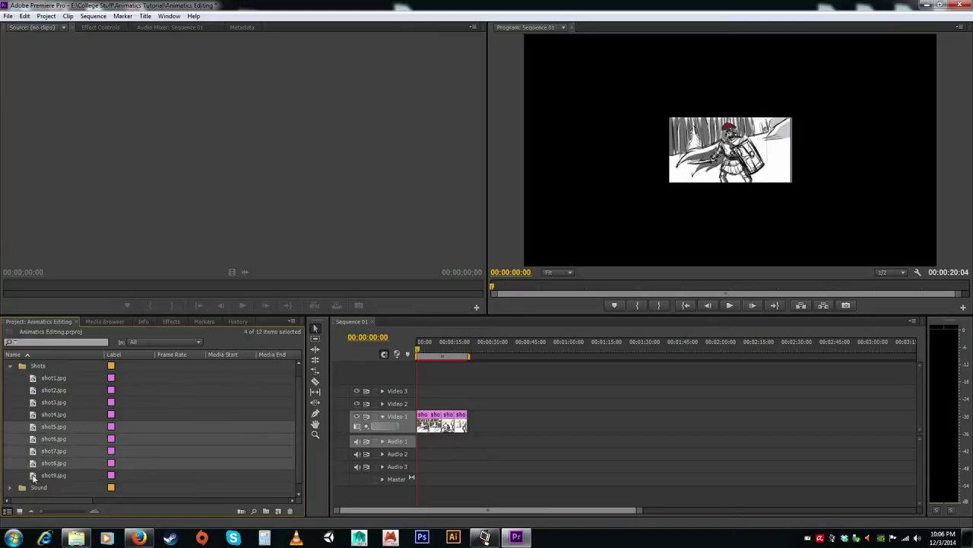
left_click(35, 475, "shift")
left_click_drag(34, 428, 508, 427)
left_click(473, 428)
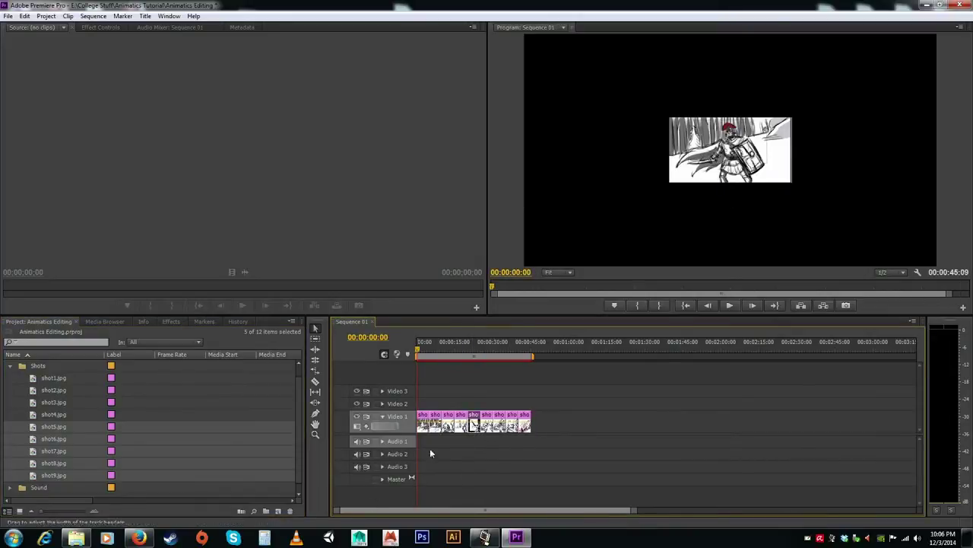
Examine the clips shot1 to shot9 one by one along the Video 1 track and the time ruler
key("ctrl")
key("ctrl")
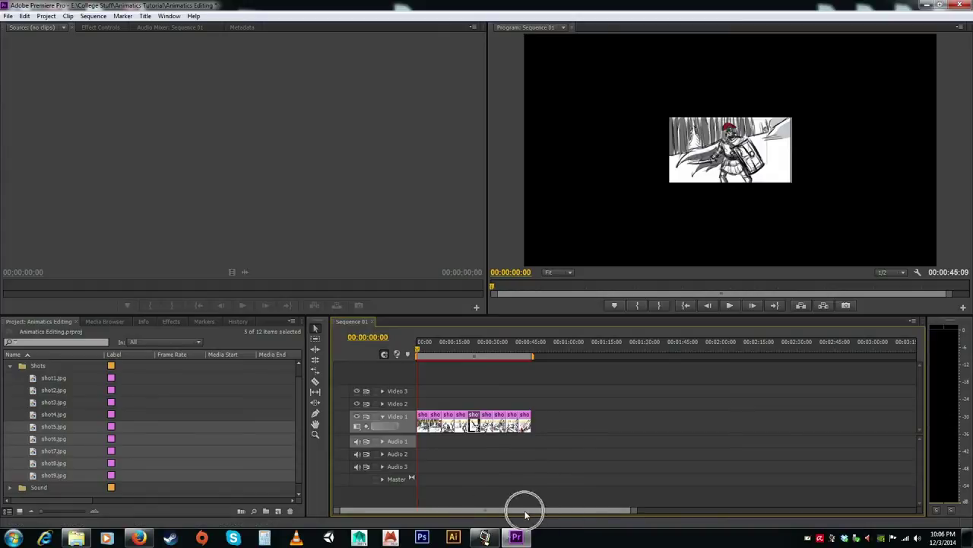
mouse_move(495, 511)
left_mouse_down()
mouse_move(548, 505)
mouse_move(491, 508)
left_mouse_up()
key("ctrl")
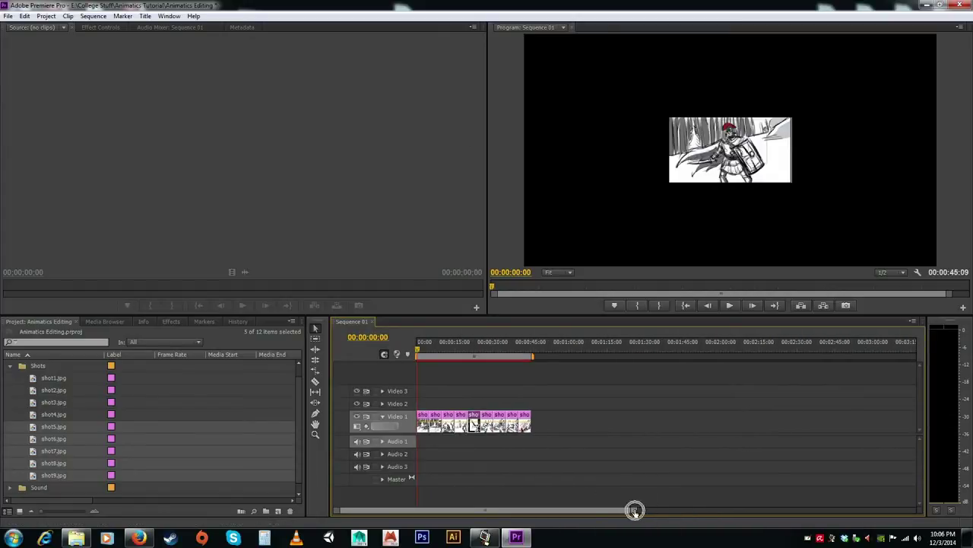
key("ctrl")
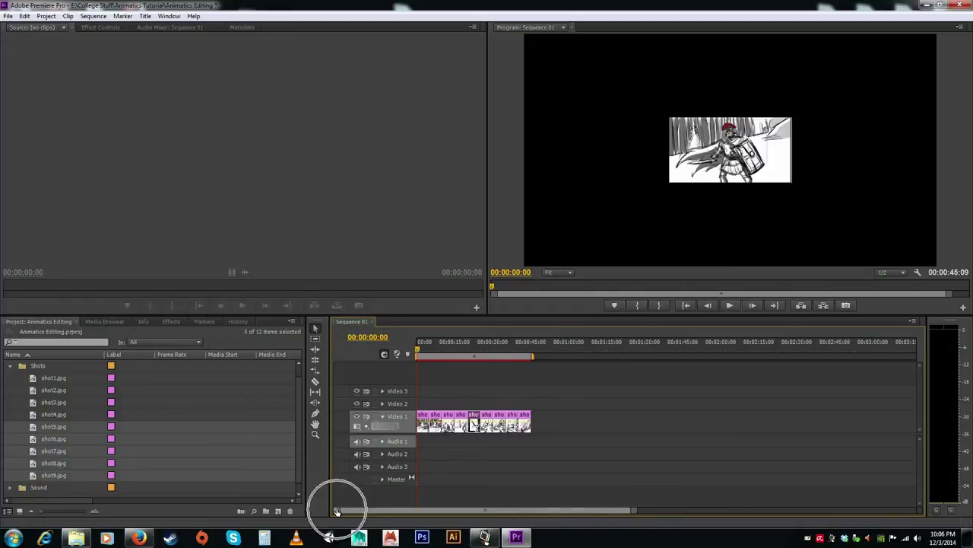
left_click_drag(635, 511, 557, 510)
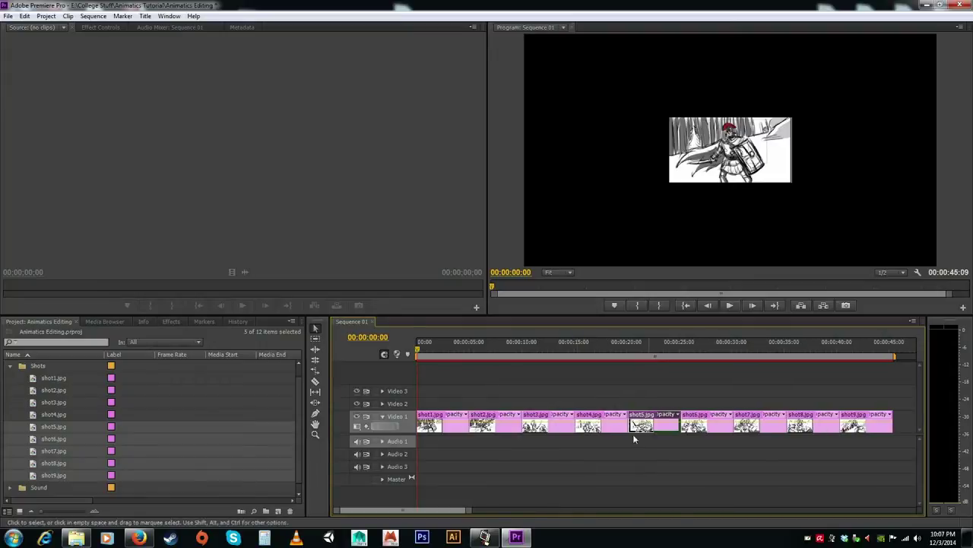
left_click(447, 429)
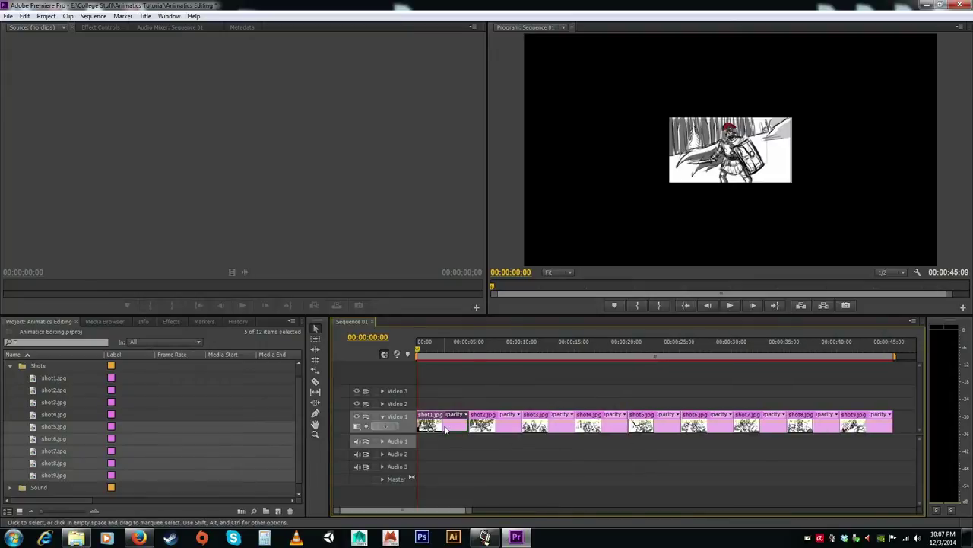
left_click(496, 428)
left_click(551, 429)
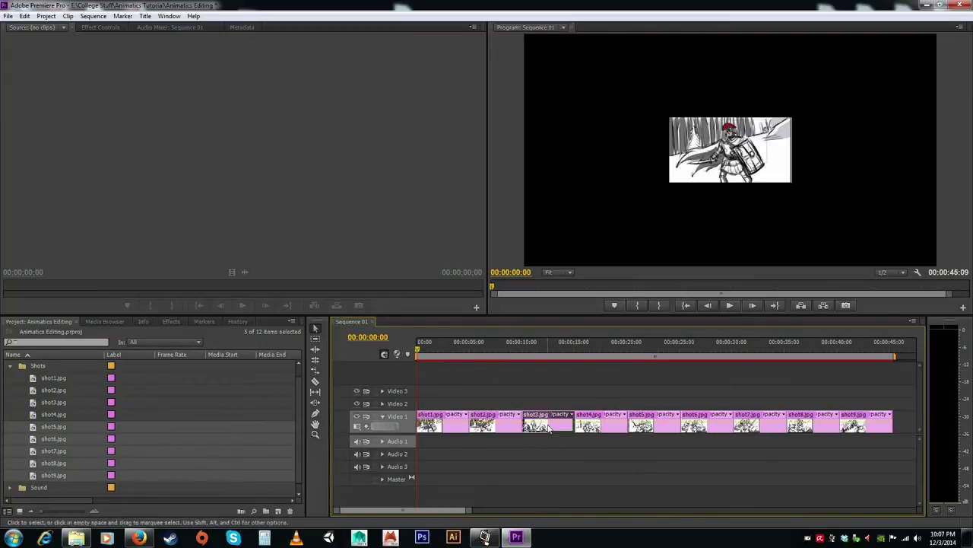
left_click(604, 430)
left_click(668, 431)
left_click(703, 430)
left_click(753, 430)
left_click(814, 428)
left_click(868, 430)
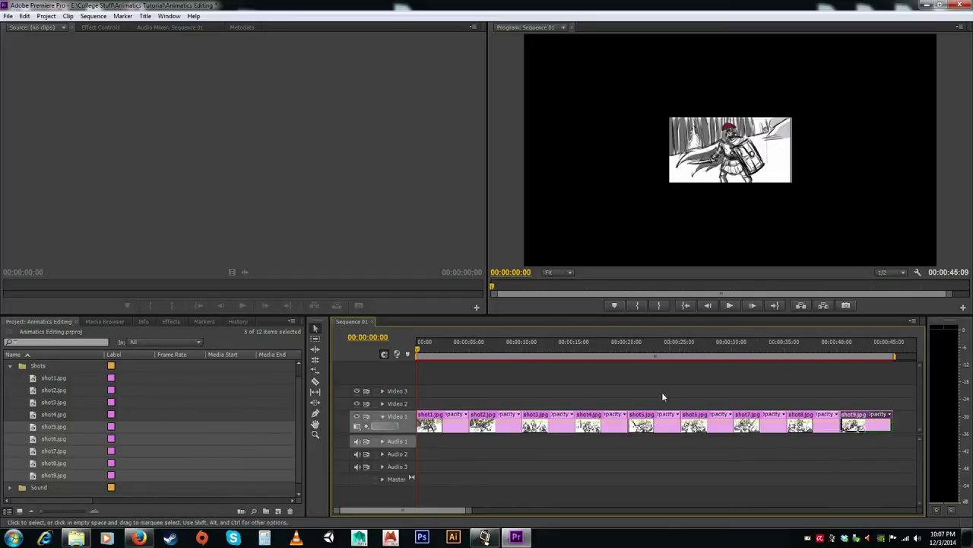
left_click_drag(538, 342, 373, 337)
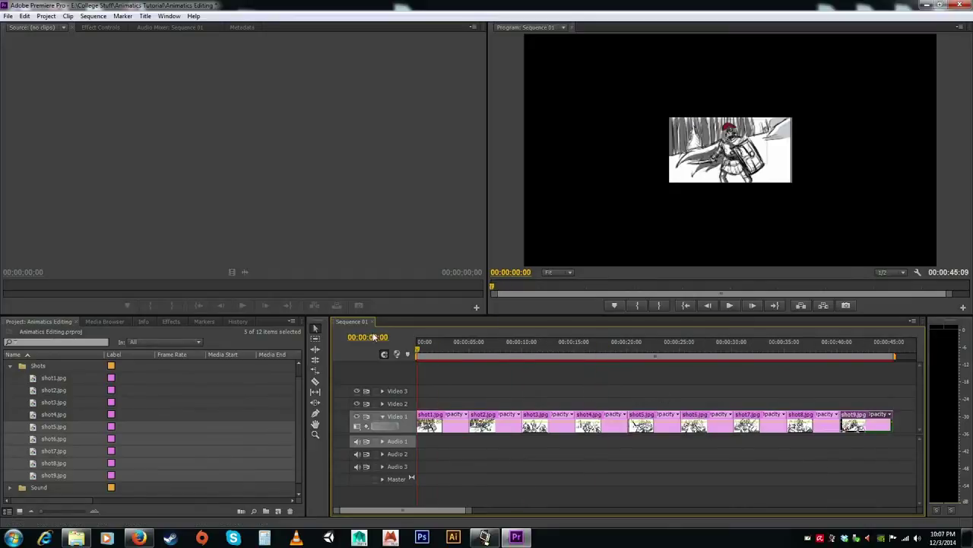
Try to open the effect controls for all nine Video 1 clips at once
left_click(435, 424)
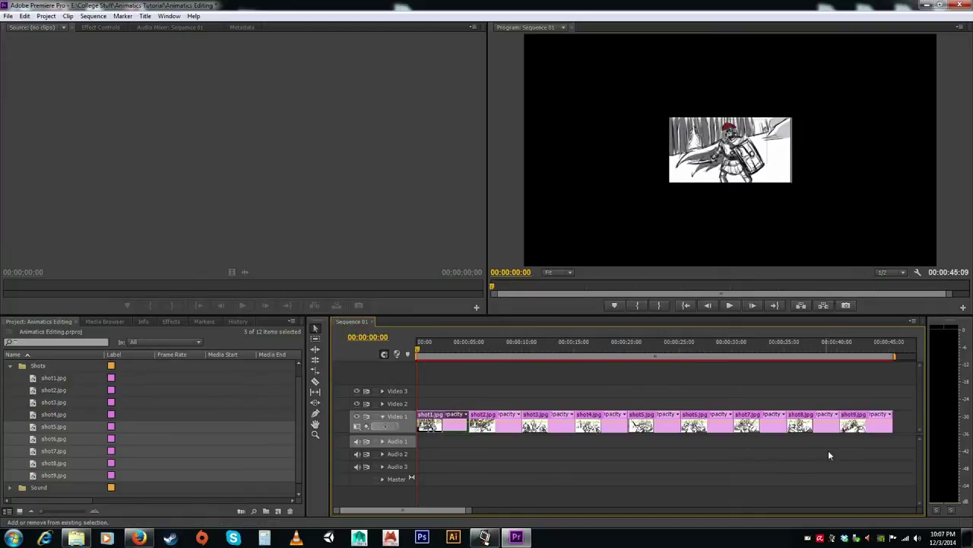
left_click(864, 433, "shift")
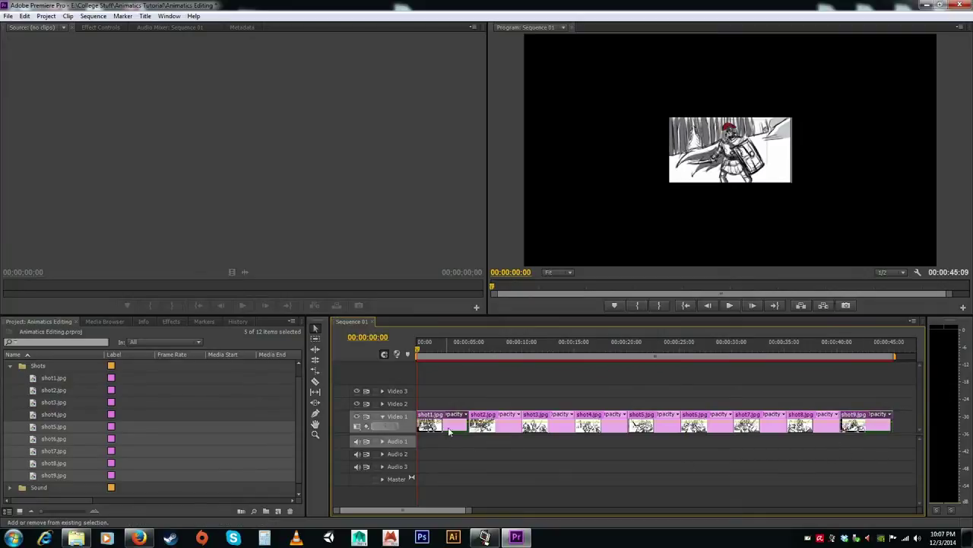
left_click(448, 431, "shift")
left_click(511, 431, "shift")
left_click(549, 430, "shift")
left_click(618, 430, "shift")
left_click(660, 430, "shift")
left_click(718, 430, "shift")
left_click(776, 430, "shift")
left_click(795, 429, "shift")
left_click(430, 429, "shift")
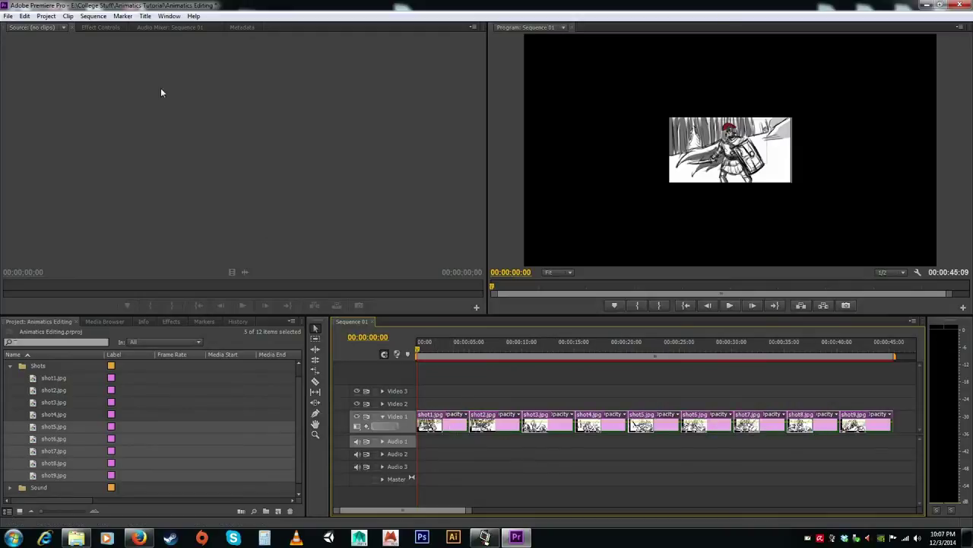
left_click(99, 29)
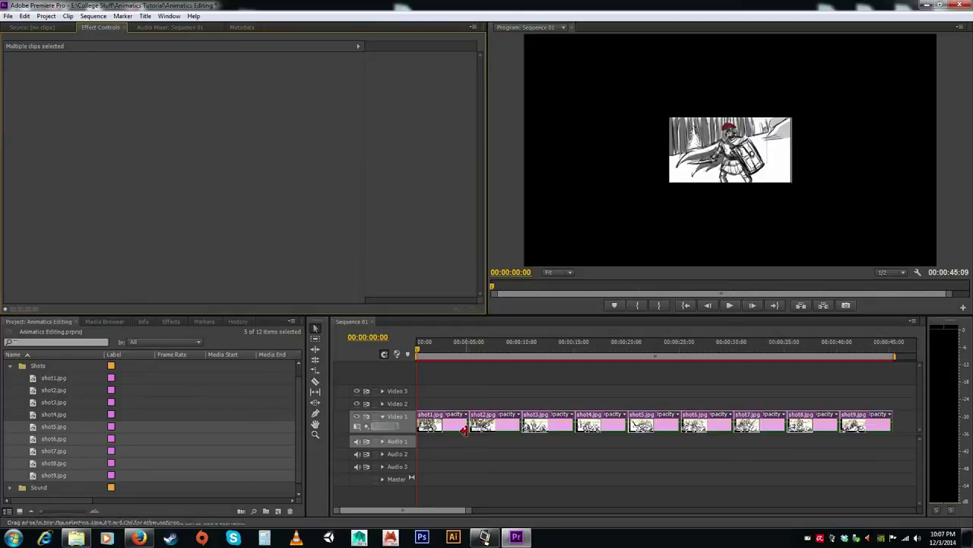
Show the effect controls of the shot1.jpg clip alone and expand its Motion settings
left_click(454, 430)
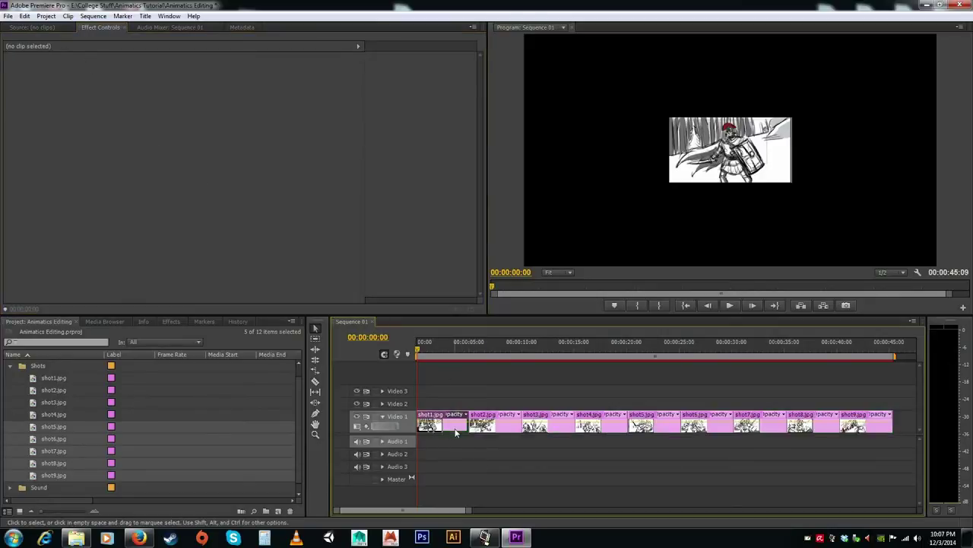
left_click(36, 29)
left_click(90, 29)
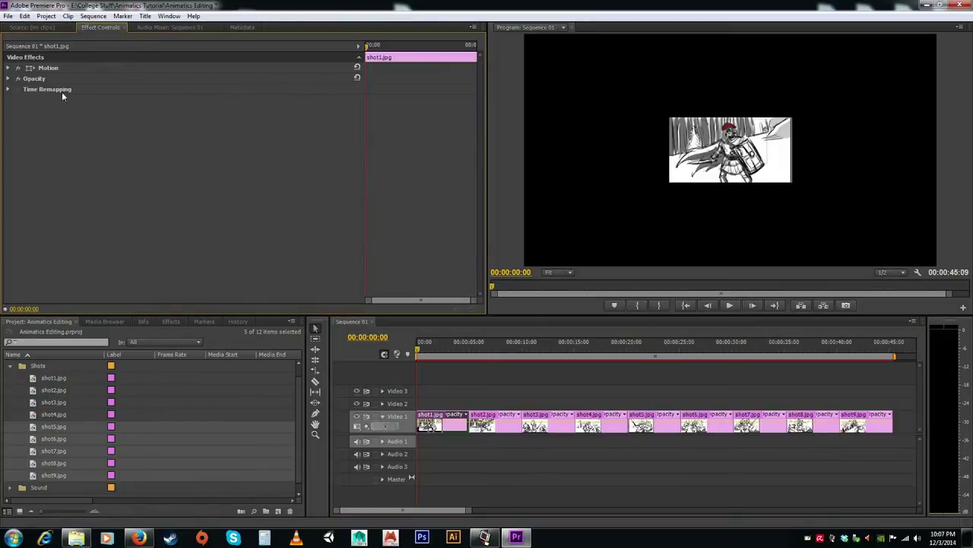
left_click(467, 457)
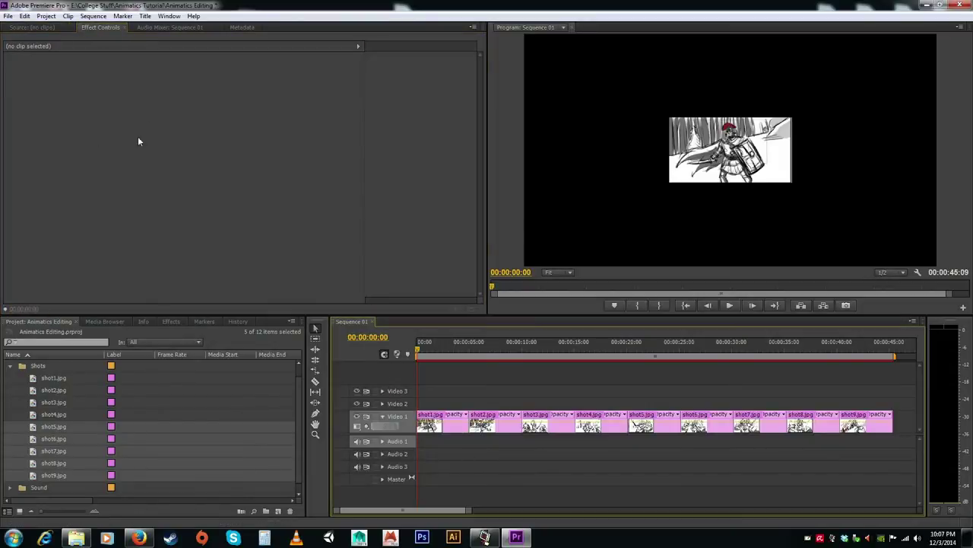
left_click(454, 424)
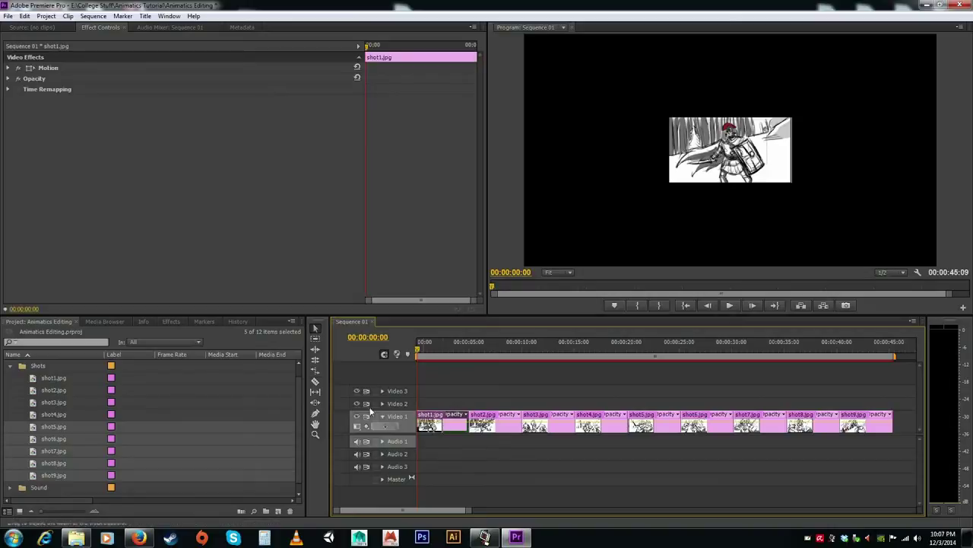
left_click(7, 67)
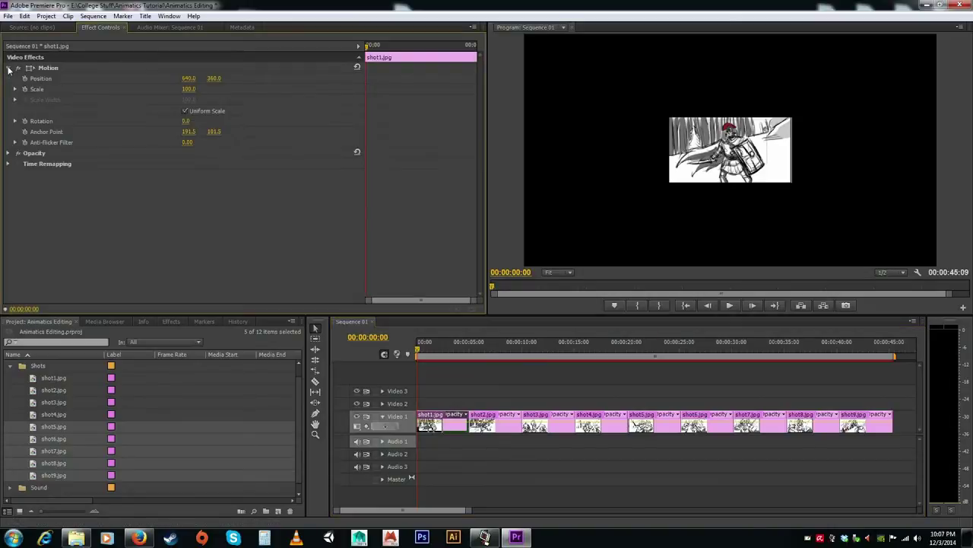
Try scale values of 200, 250 and about 309 on the shot1.jpg clip
left_click(194, 89)
type("200")
key("Return")
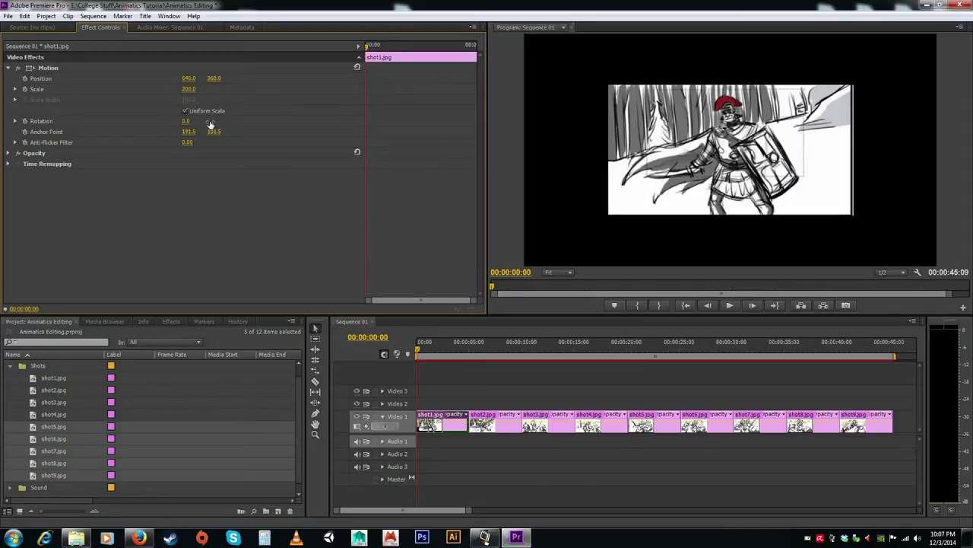
left_click(190, 89)
type("250")
key("Return")
left_click_drag(187, 90, 285, 114)
left_click_drag(187, 89, 194, 130)
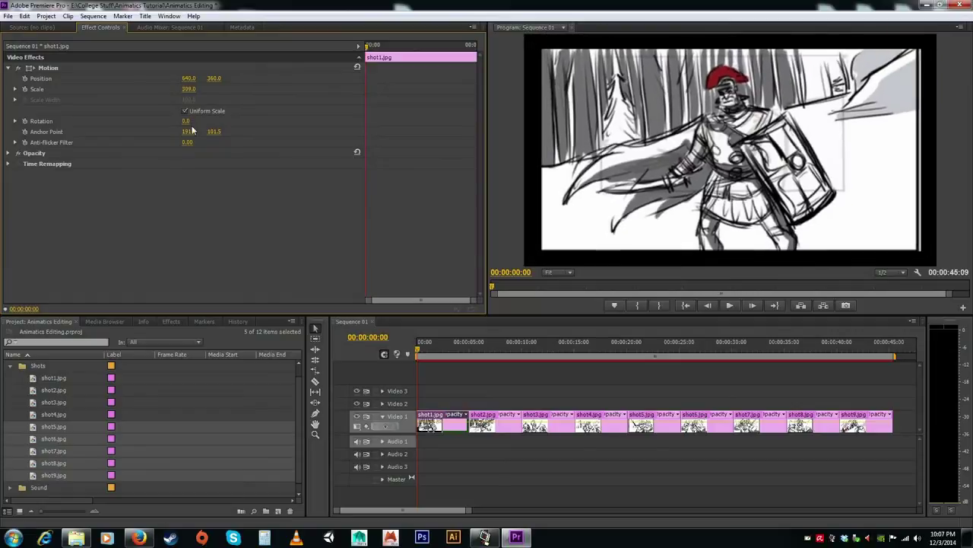
Set the scale of the shot1.jpg clip to 360 so it fills the frame
left_click(188, 89)
left_click_drag(189, 90, 214, 98)
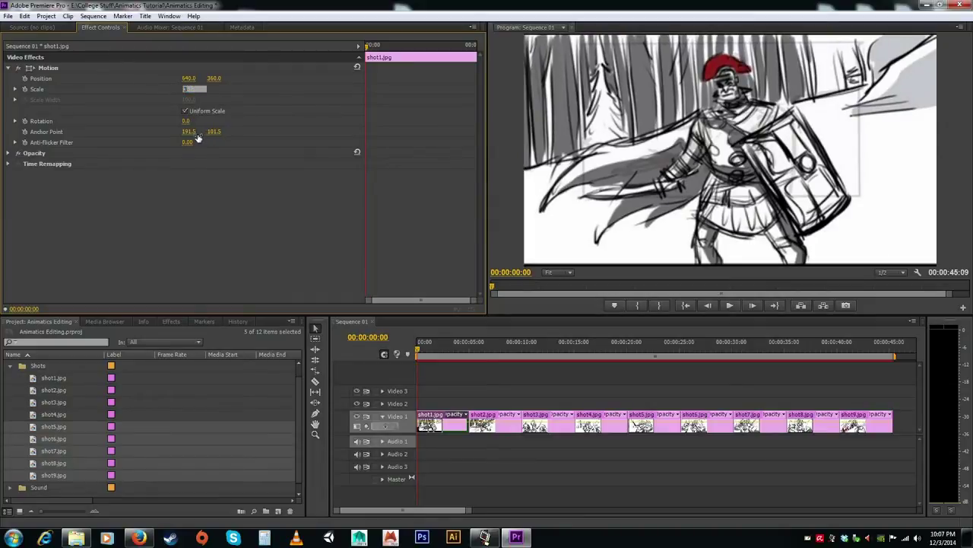
type("0")
key("Return")
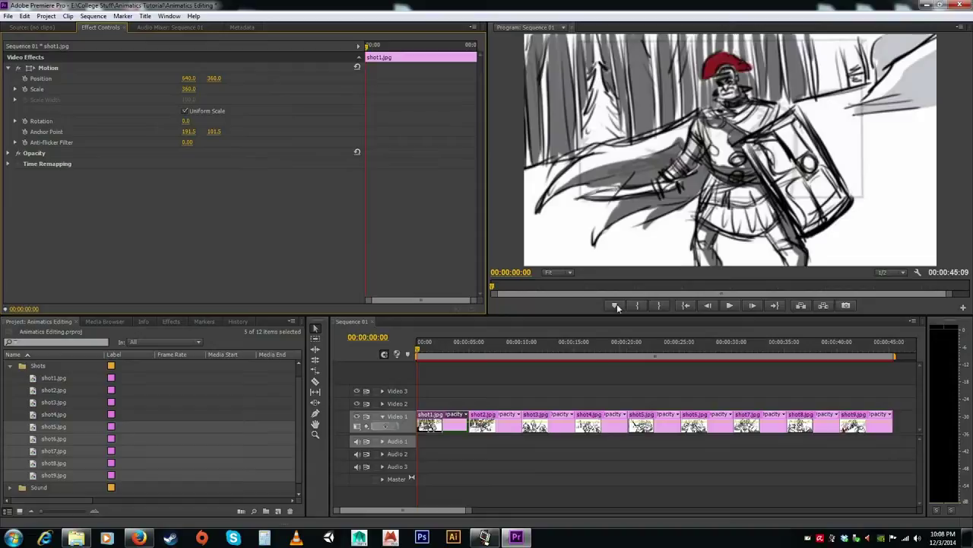
Show the Motion settings of the shot2.jpg clip to compare its scale with the shot1.jpg clip
mouse_move(482, 359)
left_mouse_down()
mouse_move(506, 340)
mouse_move(437, 346)
mouse_move(473, 349)
mouse_move(458, 348)
left_mouse_up()
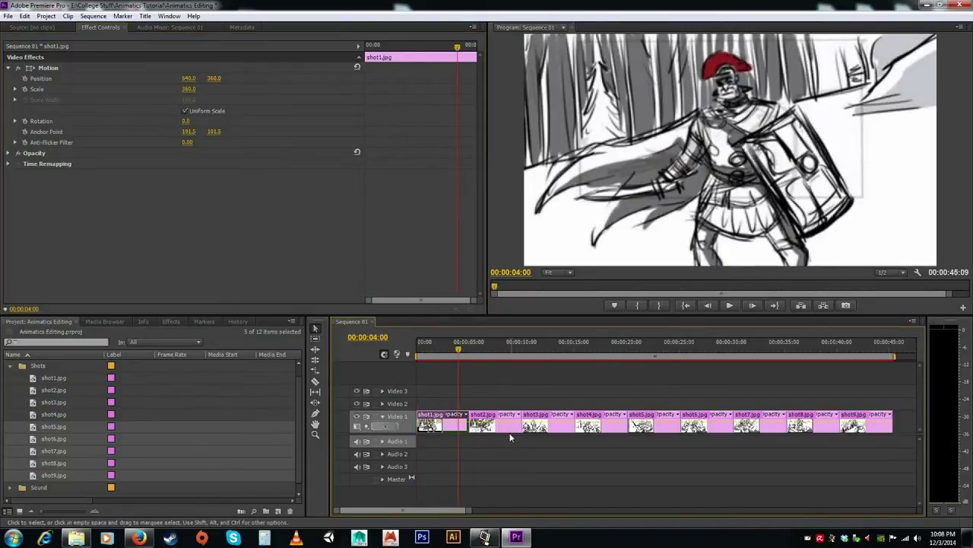
left_click(499, 430)
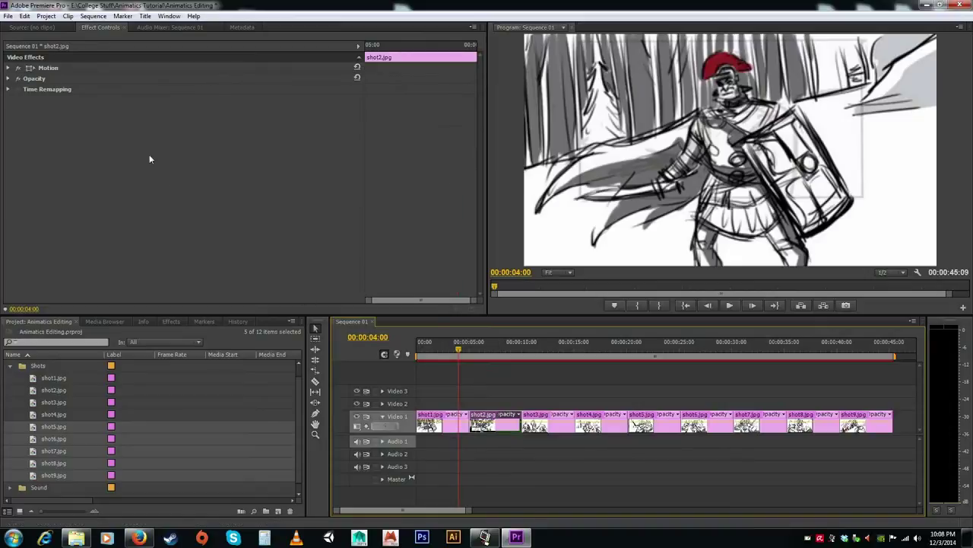
left_click(9, 67)
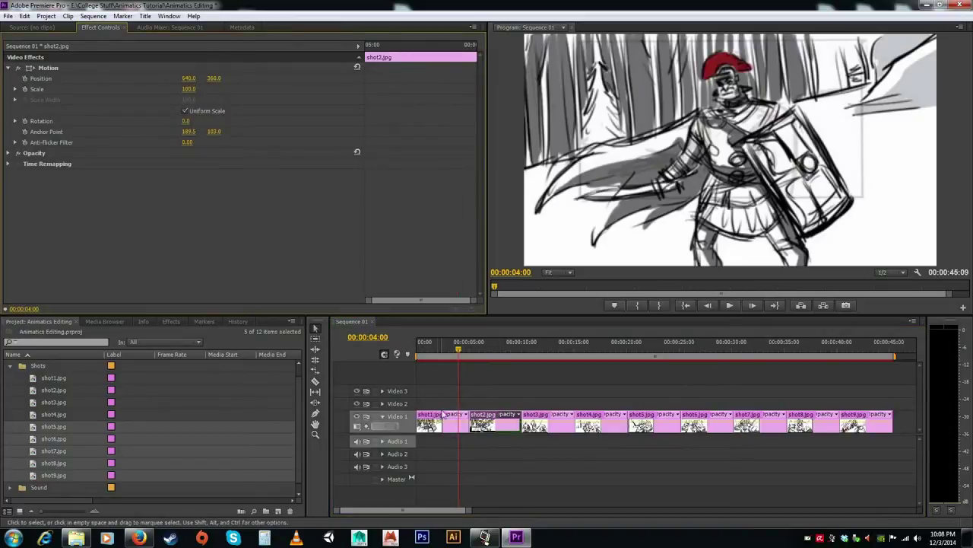
left_click(437, 352)
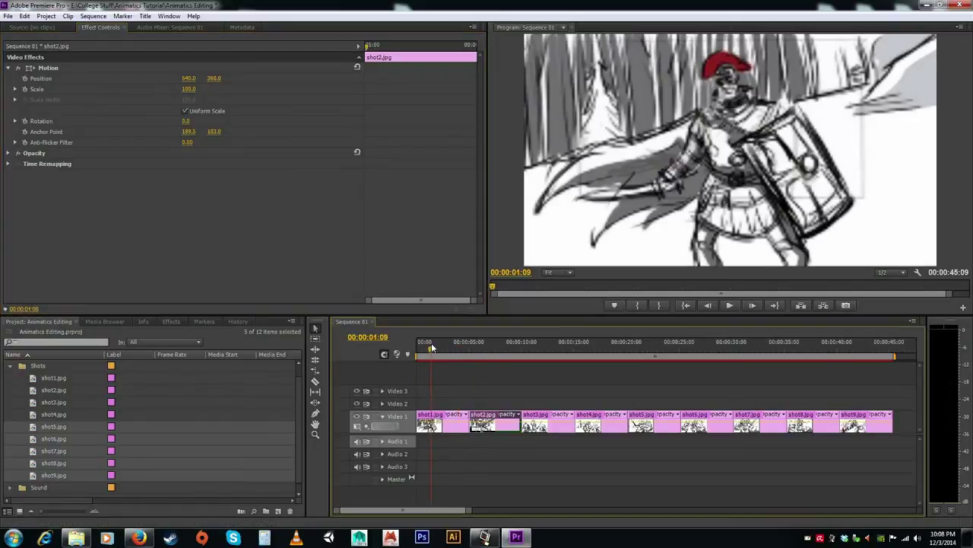
Copy the scaled shot1.jpg clip on Video 1 so its attributes can be reused
left_click(448, 431)
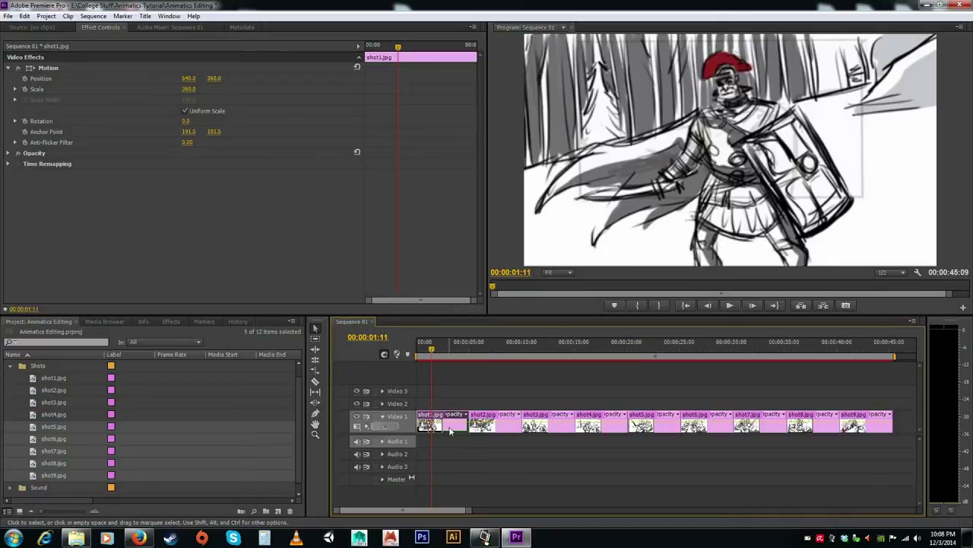
right_click(452, 430)
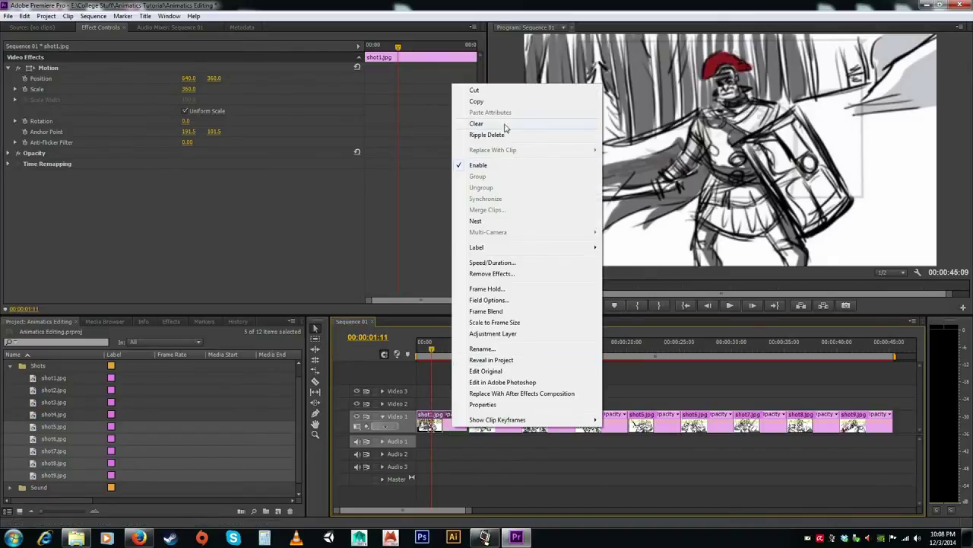
left_click(478, 101)
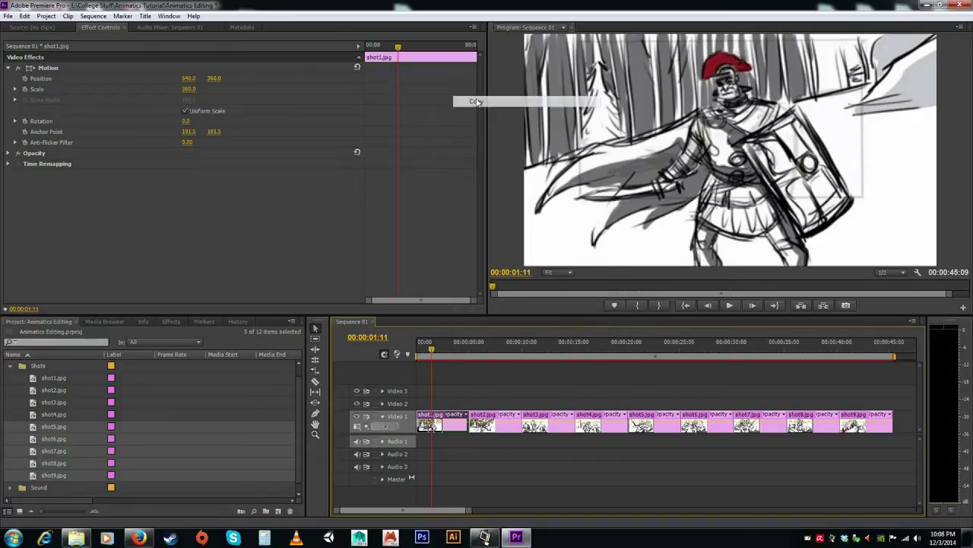
Paste the copied attributes onto the eight clips shot2.jpg to shot9.jpg on Video 1
left_click(499, 431)
left_click(860, 428, "shift")
left_click(551, 428, "shift")
left_click(611, 429, "shift")
left_click(661, 428, "shift")
left_click(713, 430, "shift")
left_click(765, 431, "shift")
left_click(808, 431, "shift")
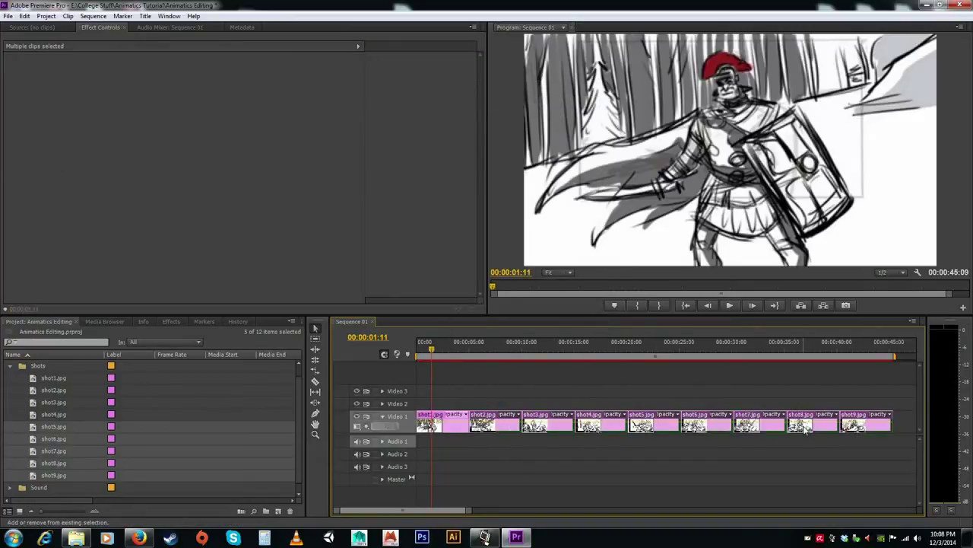
right_click(499, 430)
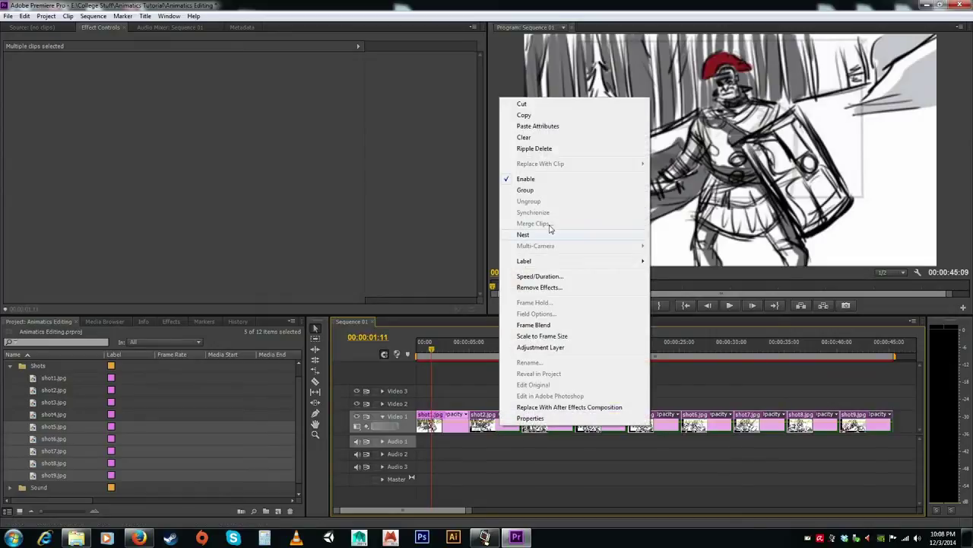
left_click(527, 127)
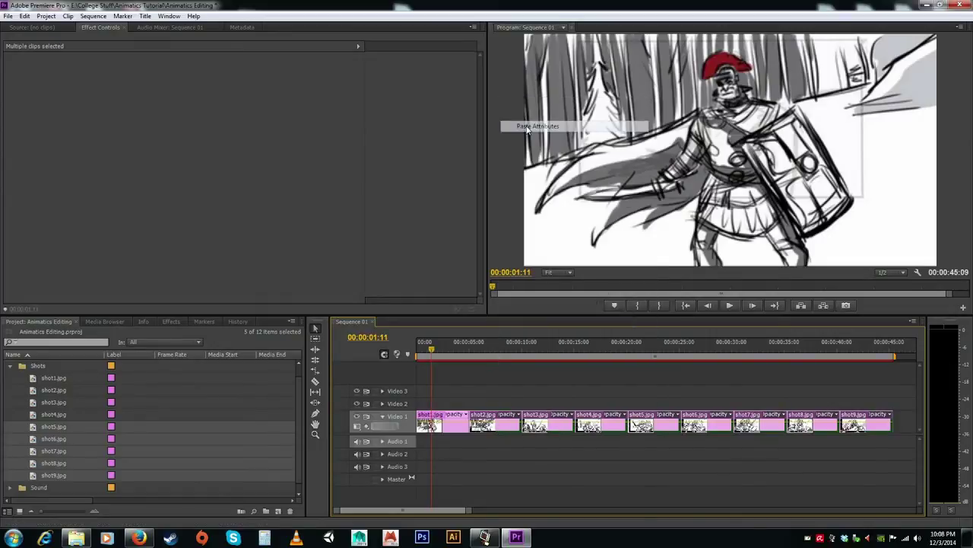
left_click(500, 463)
Check the scale of the shot2.jpg and shot3.jpg clips and return the playhead to the sequence start
left_click(496, 346)
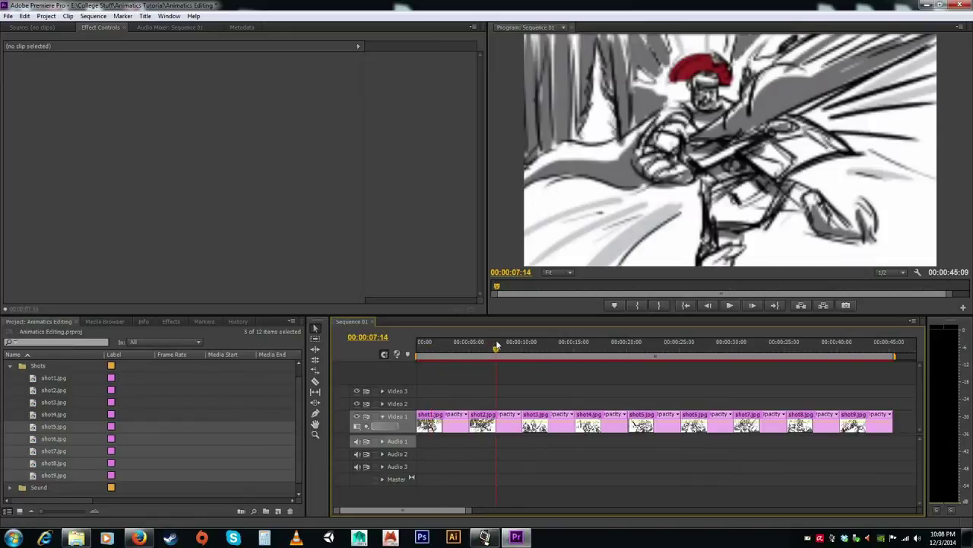
left_click(495, 424)
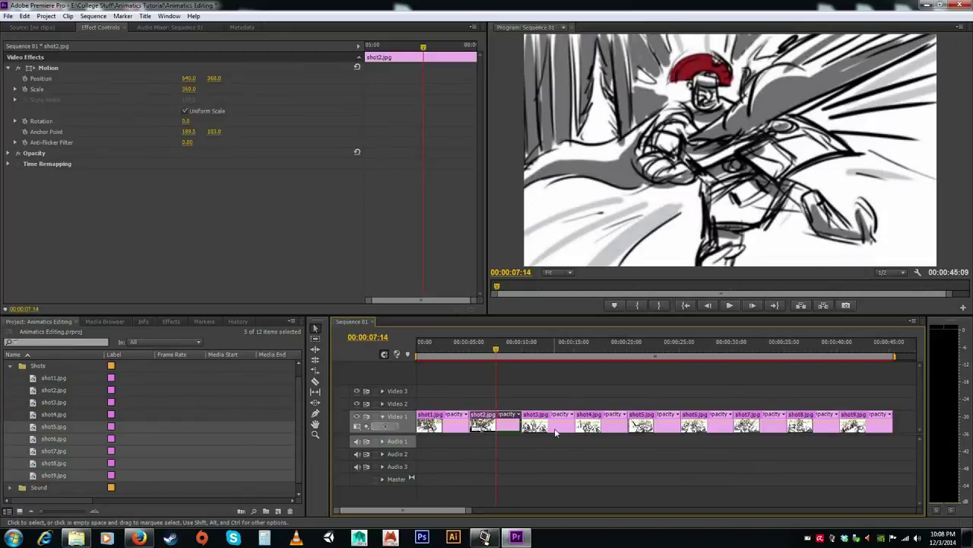
left_click(555, 430)
left_click_drag(530, 346, 359, 338)
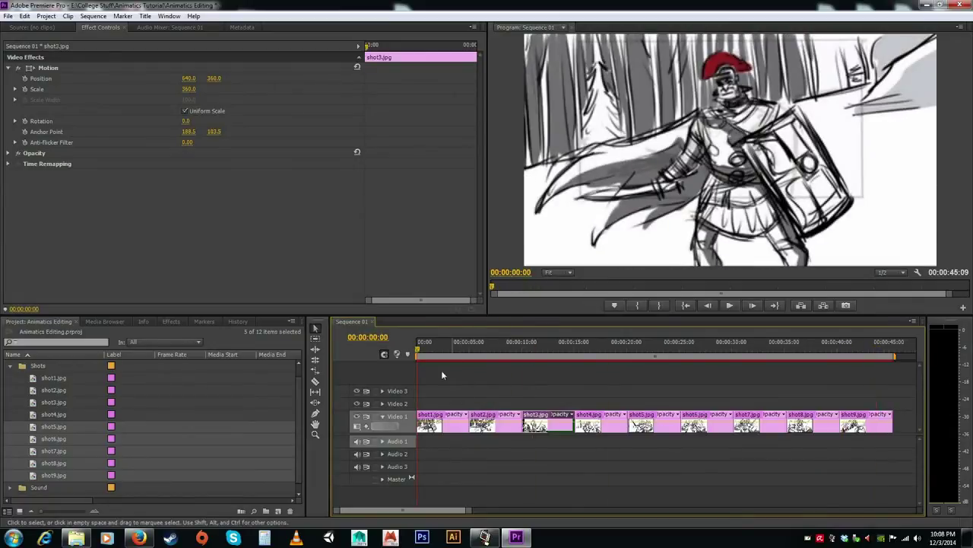
Play and scrub through the first shot to judge its timing, leaving the playhead at 00:00:02:09
left_click(465, 346)
key("Left")
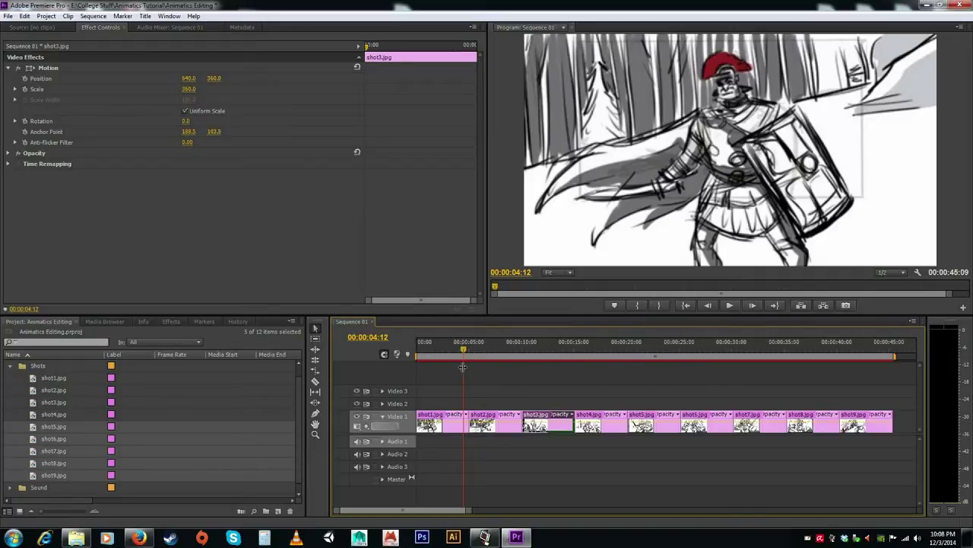
left_click(417, 350)
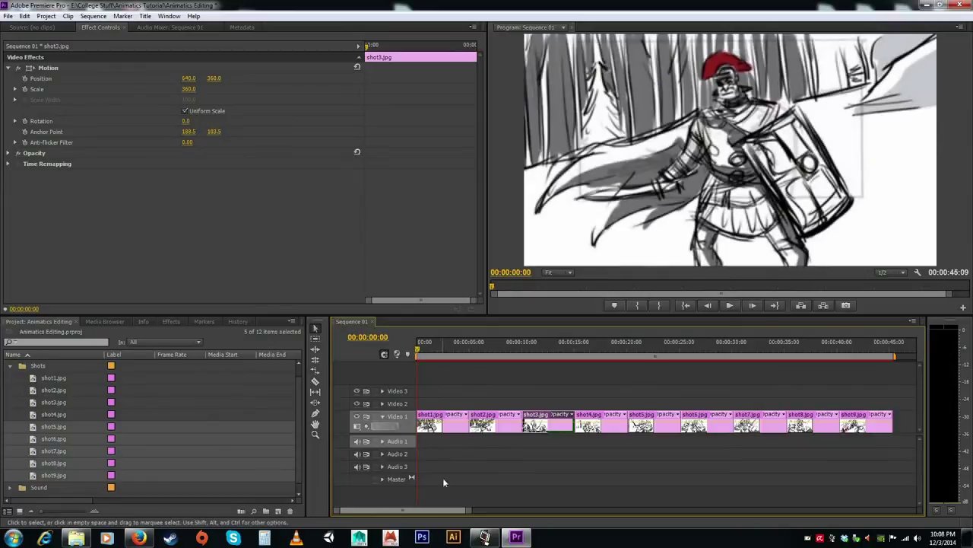
mouse_move(469, 510)
left_mouse_down()
mouse_move(460, 514)
mouse_move(478, 516)
mouse_move(470, 515)
left_mouse_up()
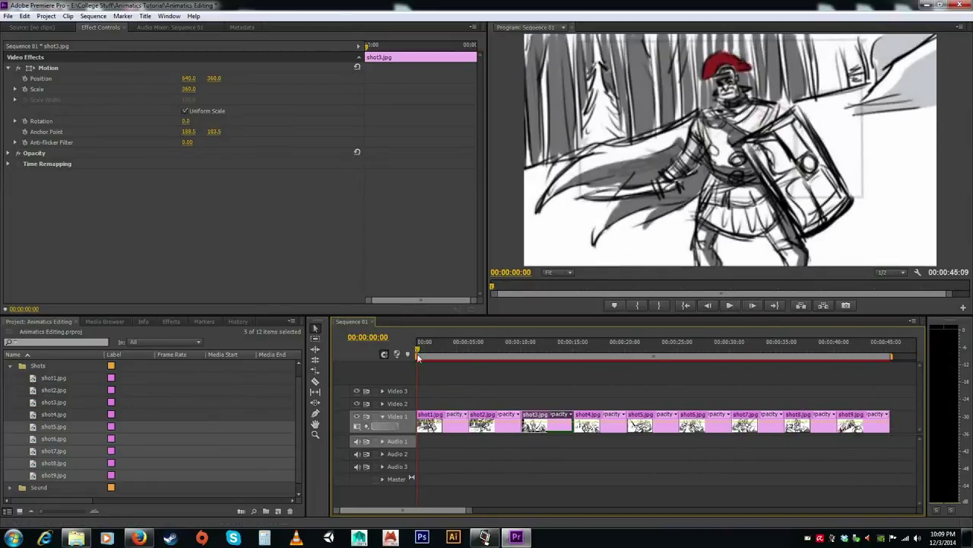
key("space")
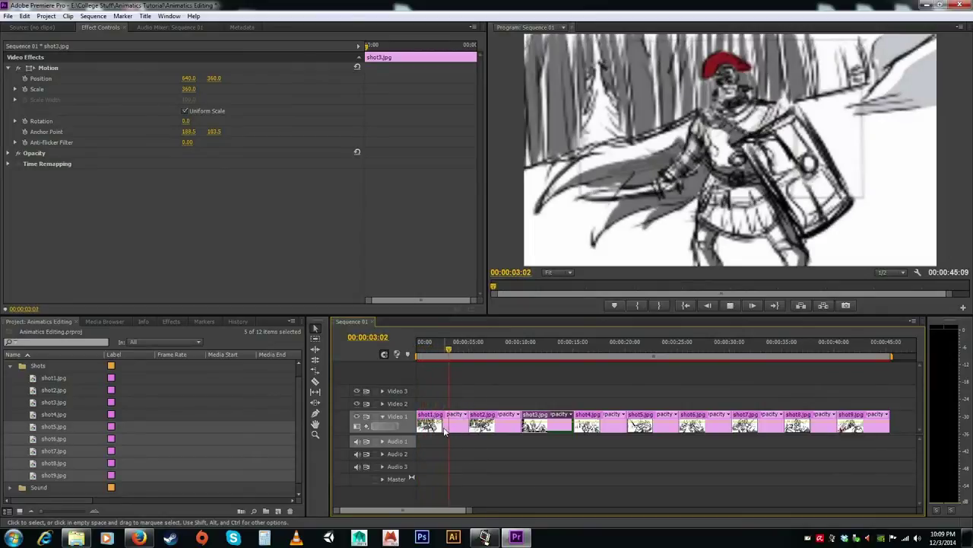
mouse_move(461, 348)
left_mouse_down()
mouse_move(479, 348)
mouse_move(445, 344)
left_mouse_up()
left_click(495, 427)
key("space")
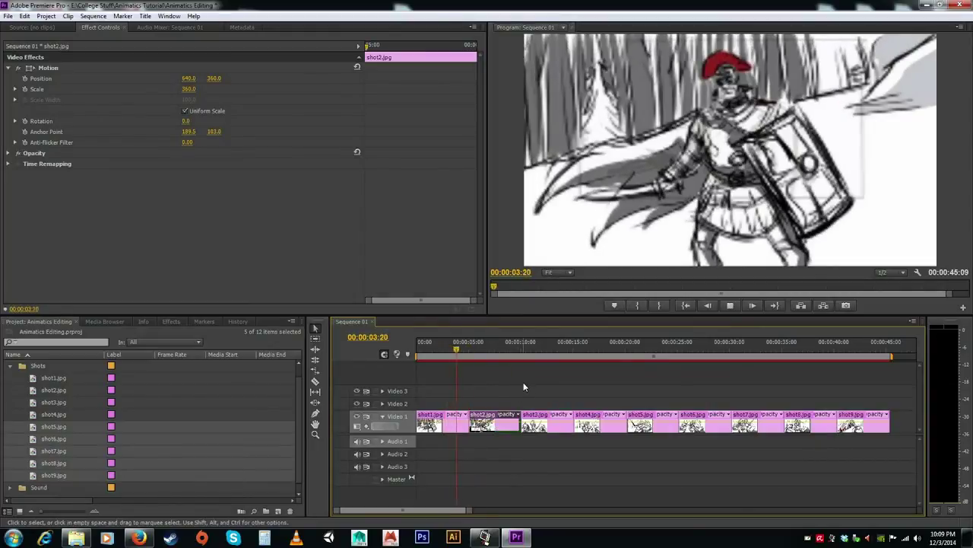
left_click(480, 348)
mouse_move(468, 345)
left_mouse_down()
mouse_move(423, 347)
mouse_move(441, 349)
left_mouse_up()
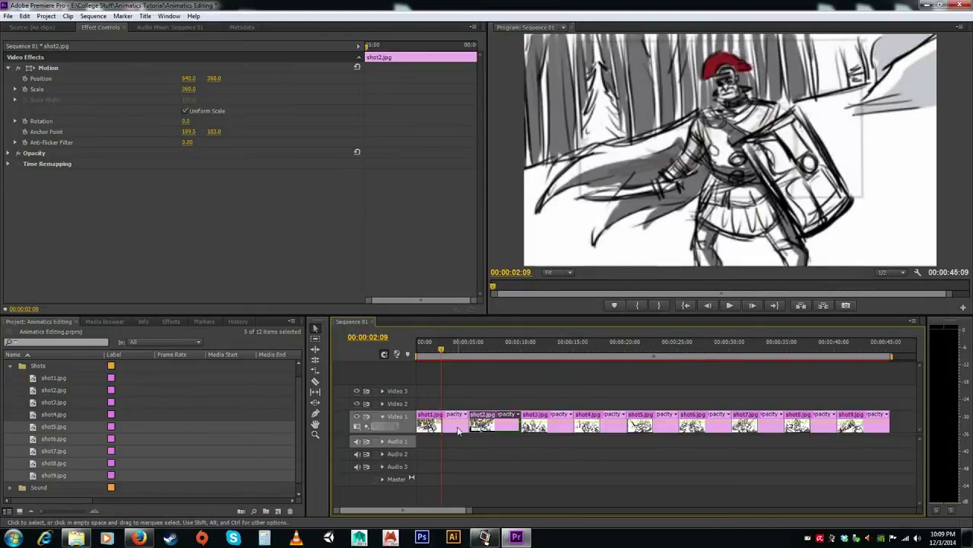
Try trimming the end of the shot1.jpg clip back to the playhead at 00:00:02:09 and restore its full length
left_click(459, 432)
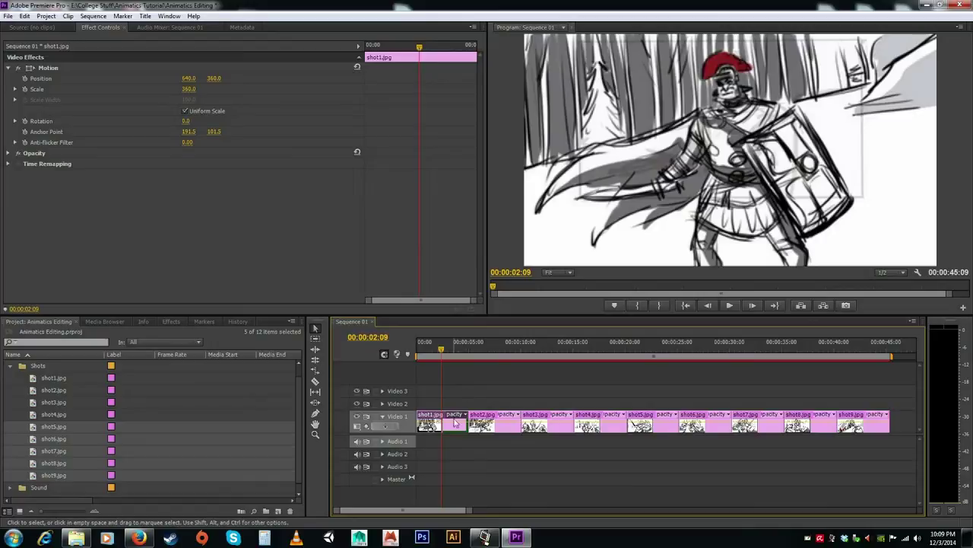
left_click(460, 398)
left_click(456, 428)
left_click_drag(464, 426, 439, 430)
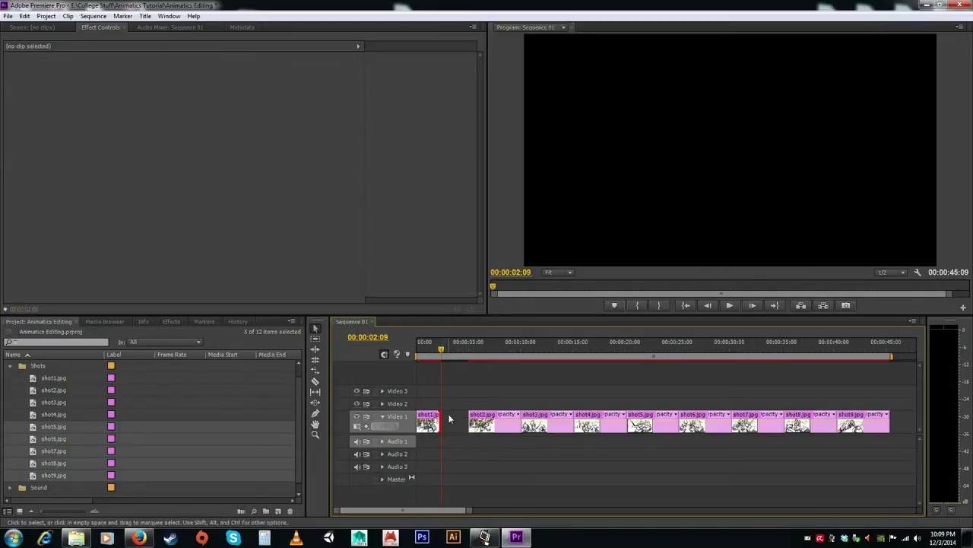
left_click_drag(436, 428, 468, 428)
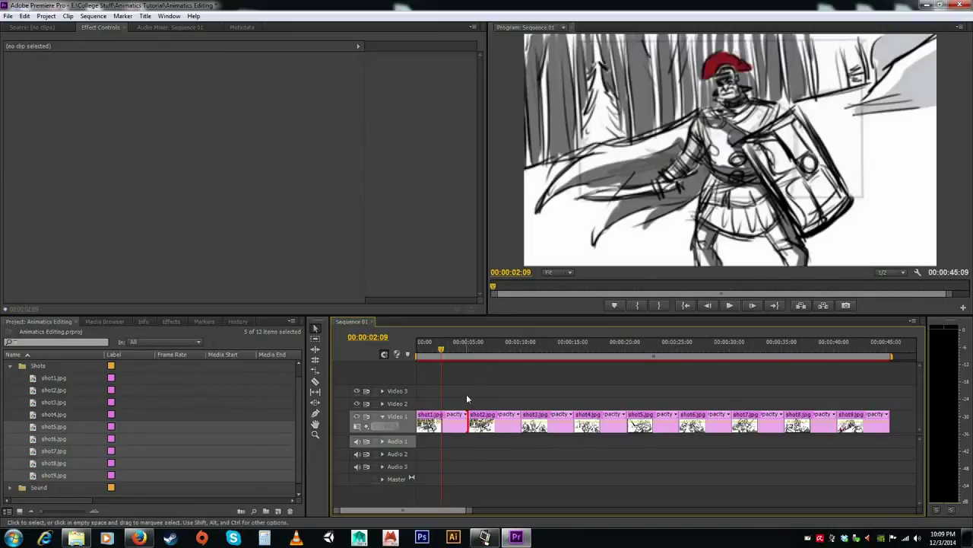
Split the shot1.jpg clip at 00:00:02:01 with the Razor tool and delete the part after the cut
mouse_move(441, 347)
left_mouse_down()
mouse_move(446, 366)
mouse_move(438, 362)
left_mouse_up()
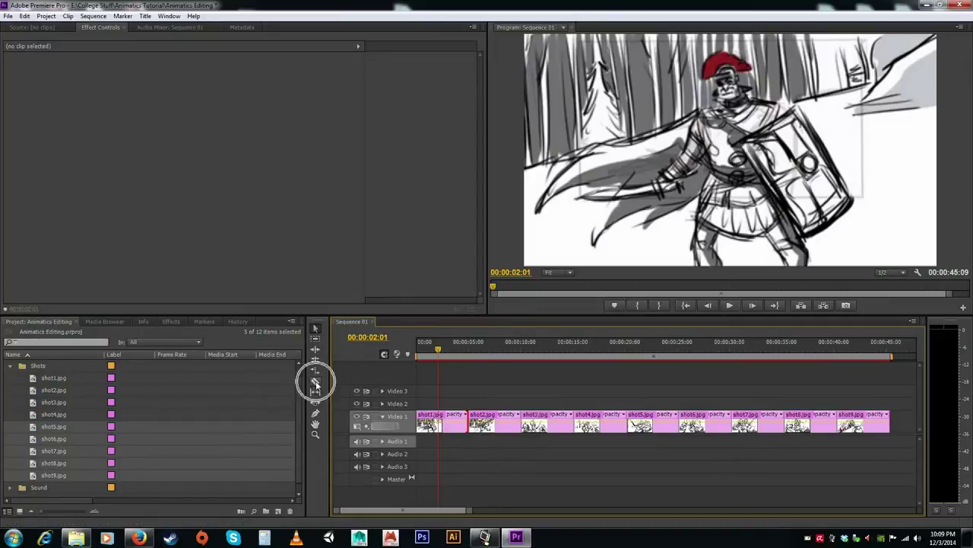
left_click(316, 328)
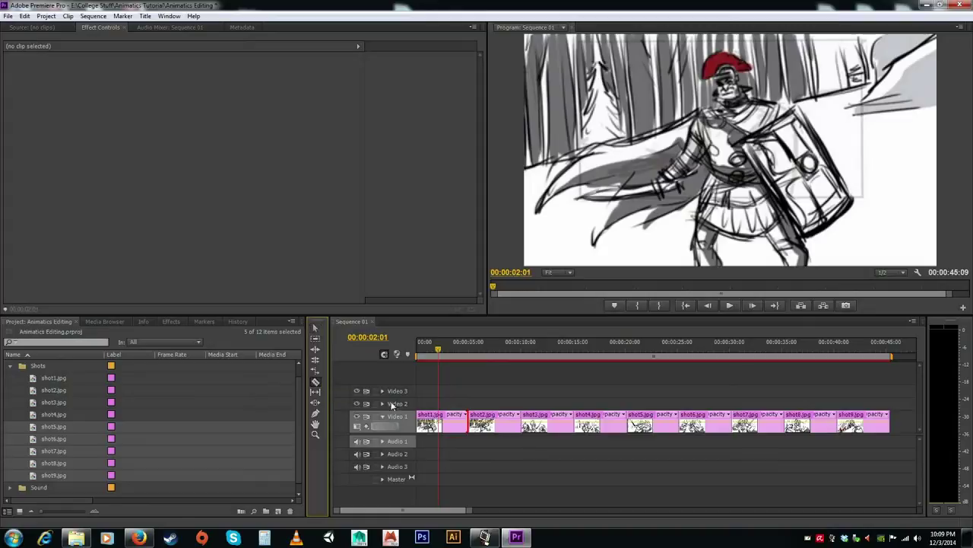
left_click(439, 422)
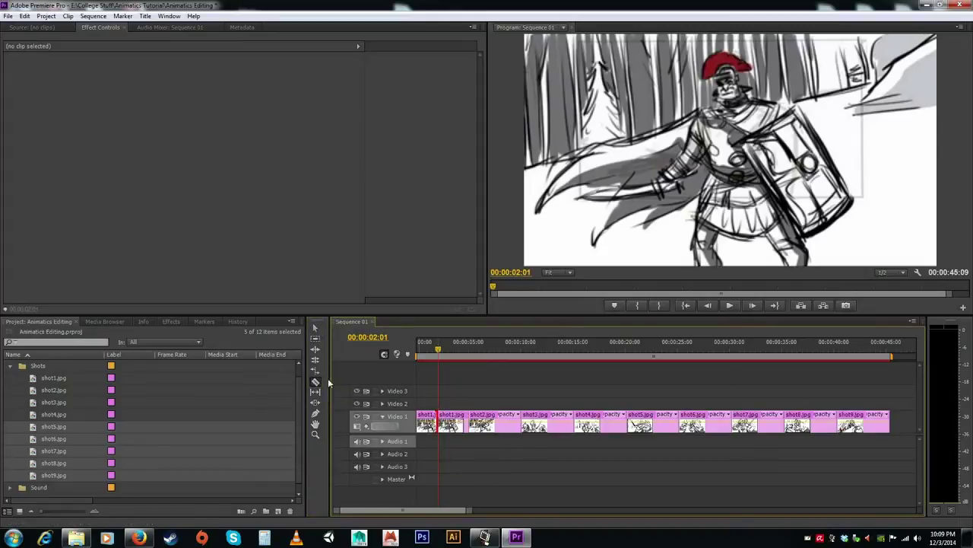
left_click(314, 332)
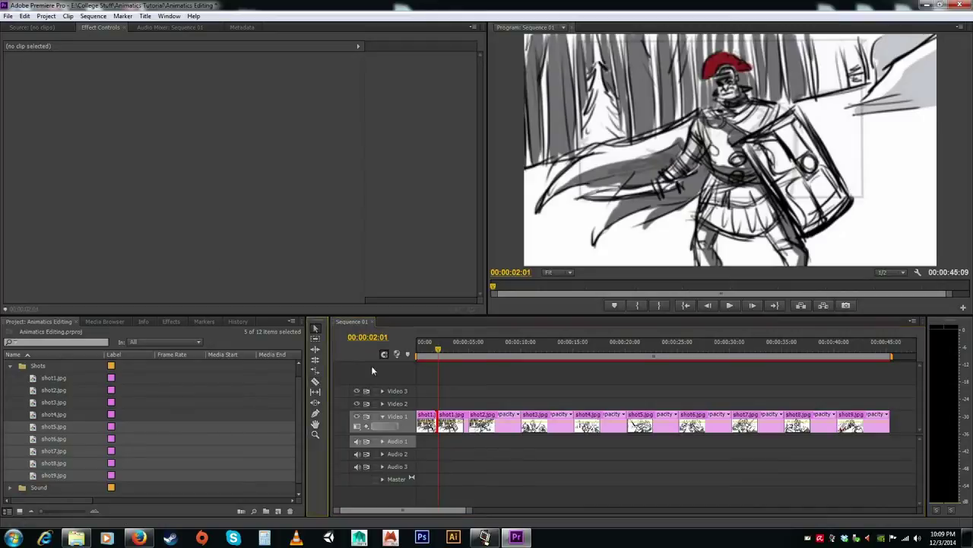
left_click(454, 428)
key("Delete")
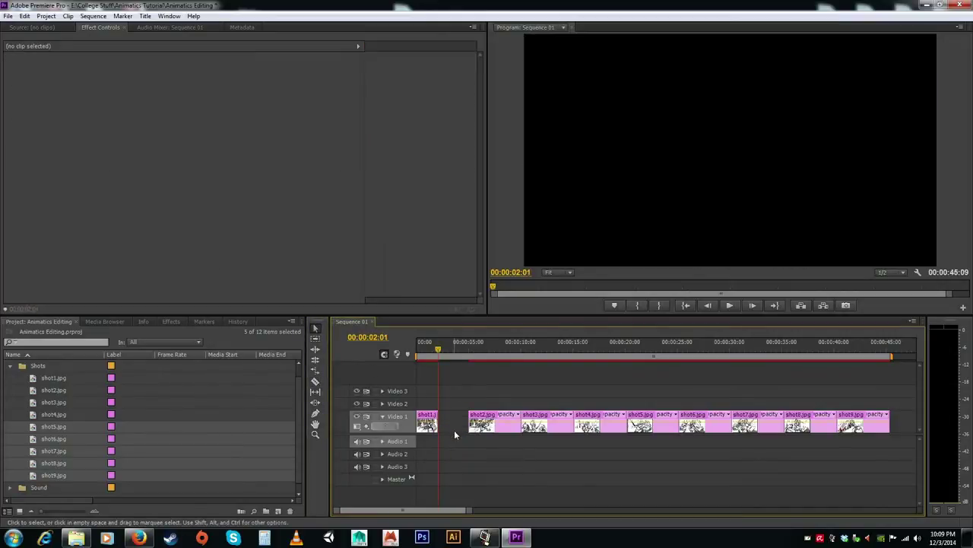
Shift all clips from shot2.jpg to shot9.jpg together with the Track Select tool to close the gap after shot1.jpg
mouse_move(431, 352)
left_mouse_down()
mouse_move(441, 352)
mouse_move(424, 353)
mouse_move(437, 356)
mouse_move(429, 360)
mouse_move(446, 358)
mouse_move(431, 361)
left_mouse_up()
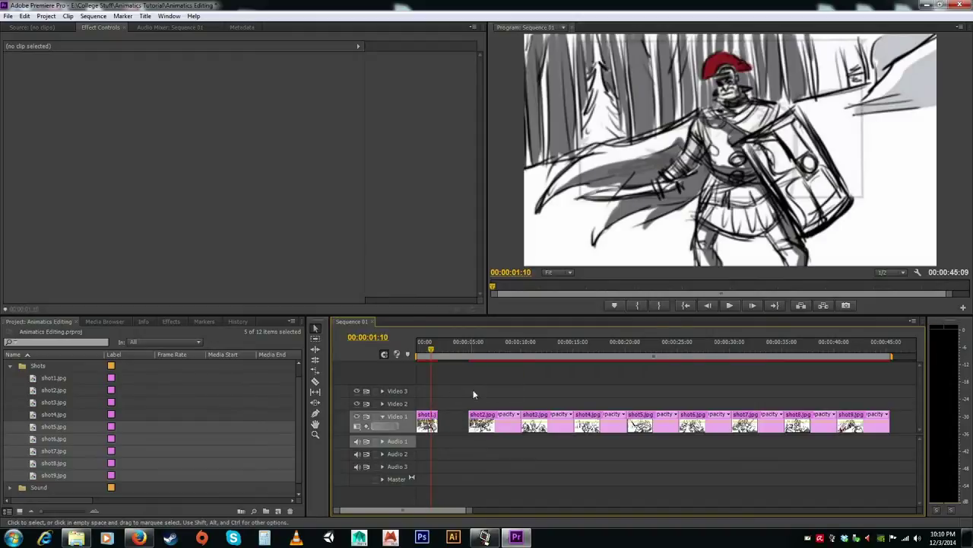
left_click(317, 342)
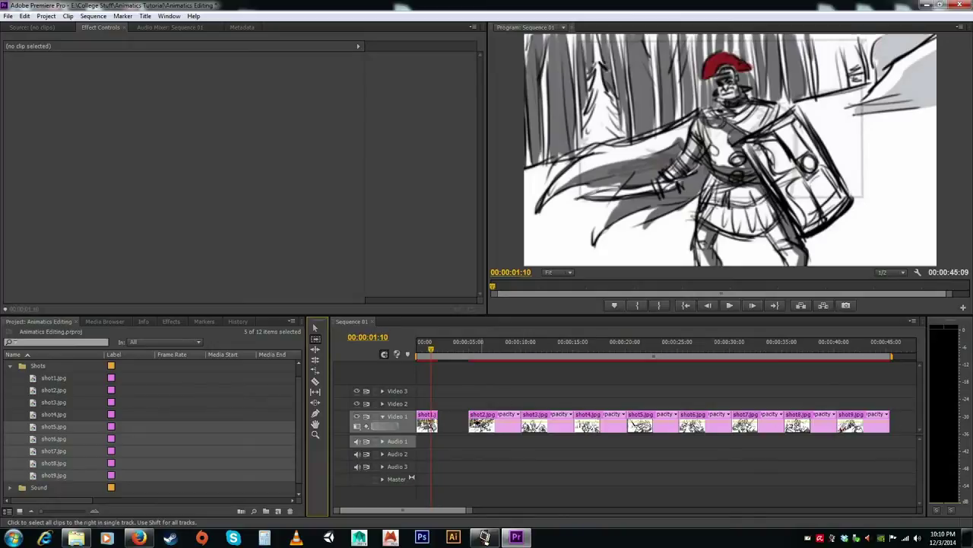
left_click(487, 424)
left_click_drag(488, 424, 457, 424)
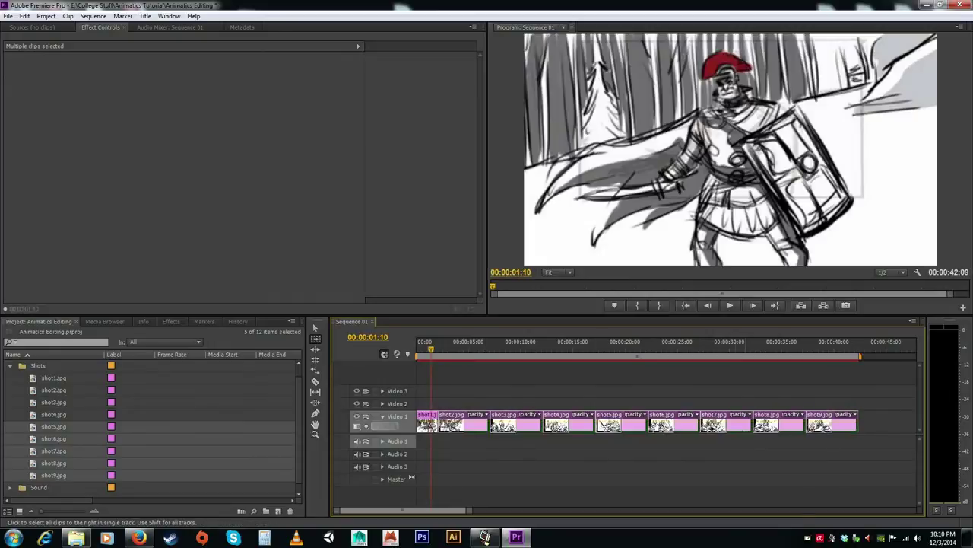
Play the sequence from the start to check the cut from shot1.jpg to shot2.jpg
left_click(479, 390)
key("Home")
key("space")
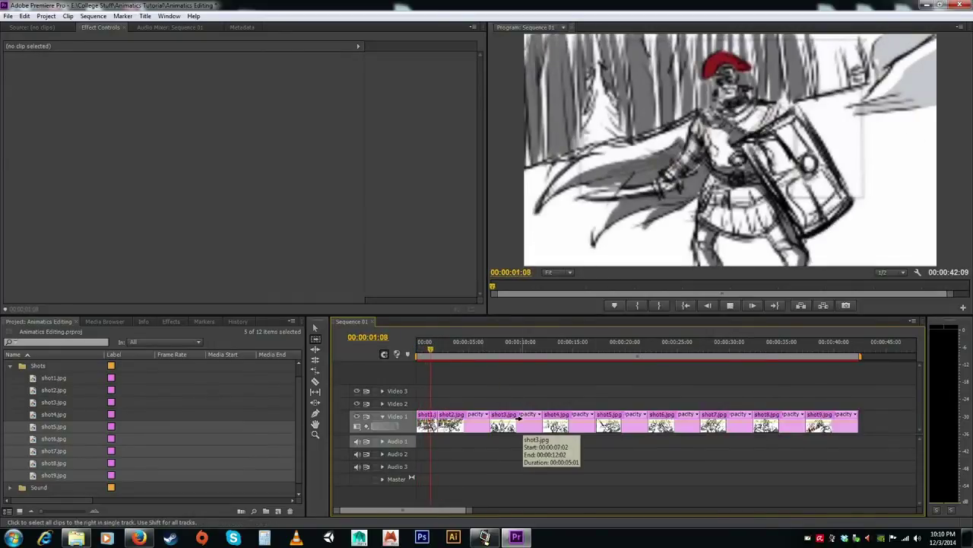
key("space")
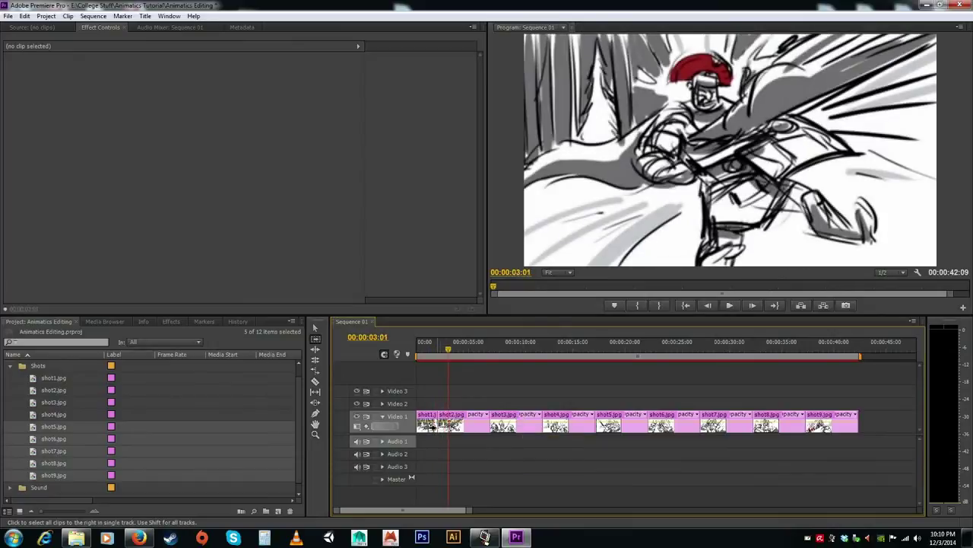
Shorten the end of the shot1.jpg clip a little more and shift all following clips together up against it
left_click(313, 332)
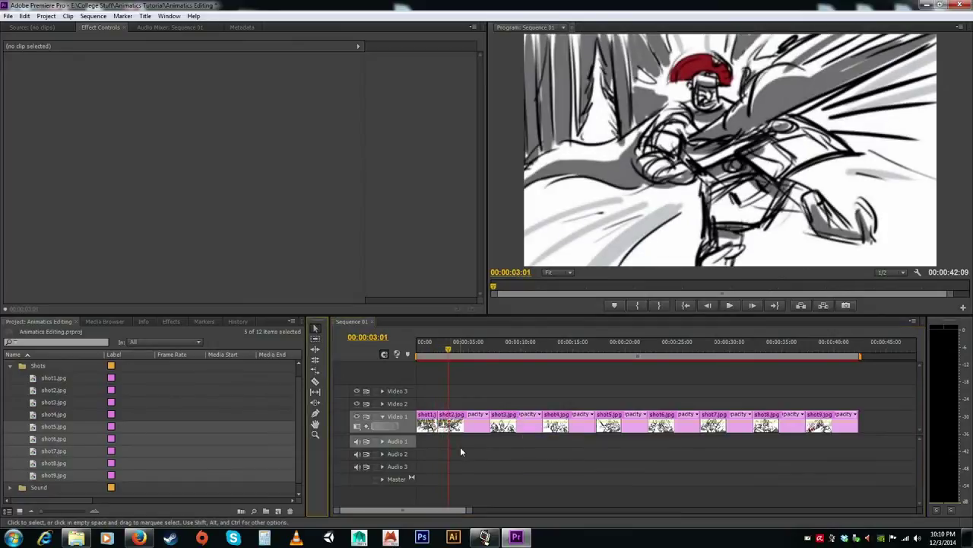
left_click(428, 424)
left_click_drag(437, 427, 429, 427)
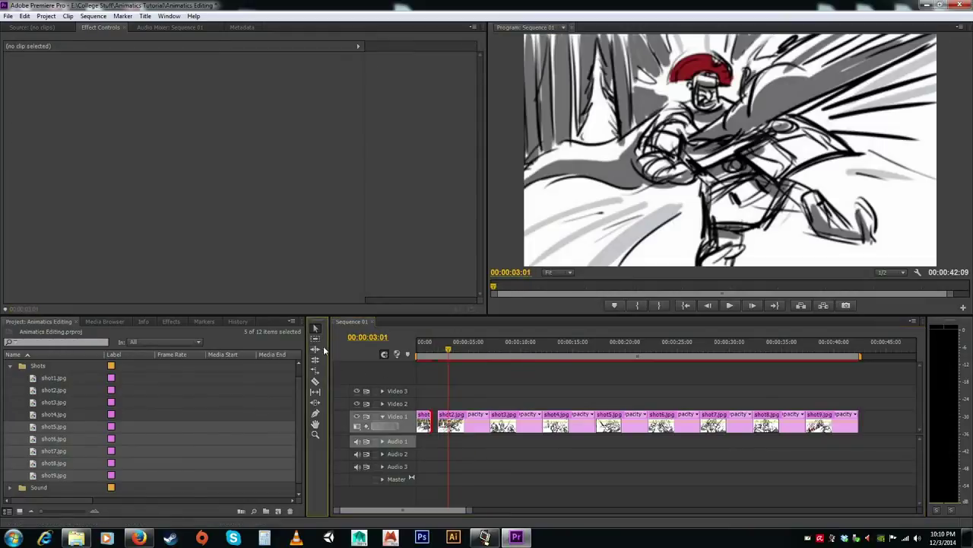
left_click_drag(470, 427, 463, 429)
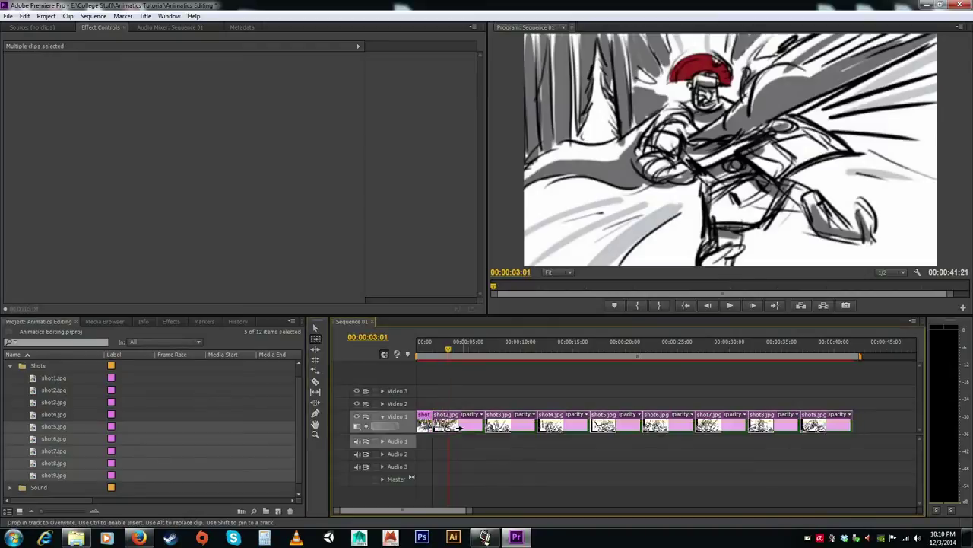
Trim the end of shot2.jpg to 00:00:02:18 and shift shot3.jpg to shot9.jpg together up against it
key("Home")
key("space")
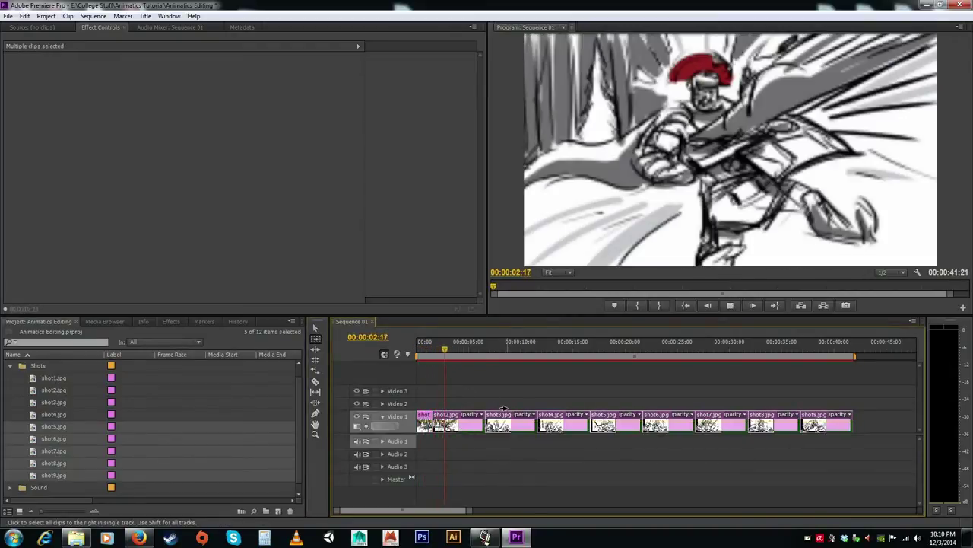
left_click(506, 353)
left_click_drag(506, 353, 446, 354)
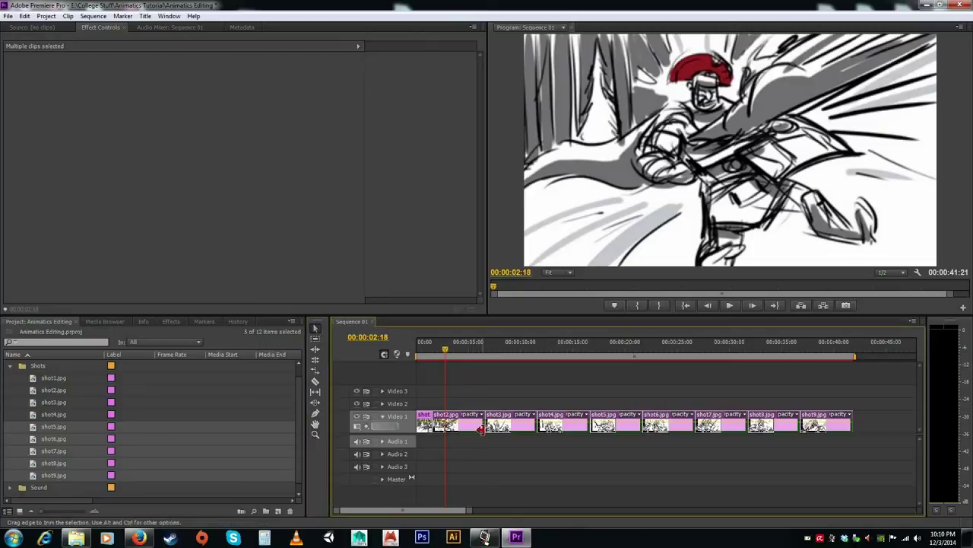
left_click_drag(484, 423, 445, 426)
left_click(315, 339)
left_click_drag(508, 420, 471, 419)
Trim the end of shot3.jpg to 00:00:04:10 and shift shot4.jpg to shot9.jpg together up against it
key("space")
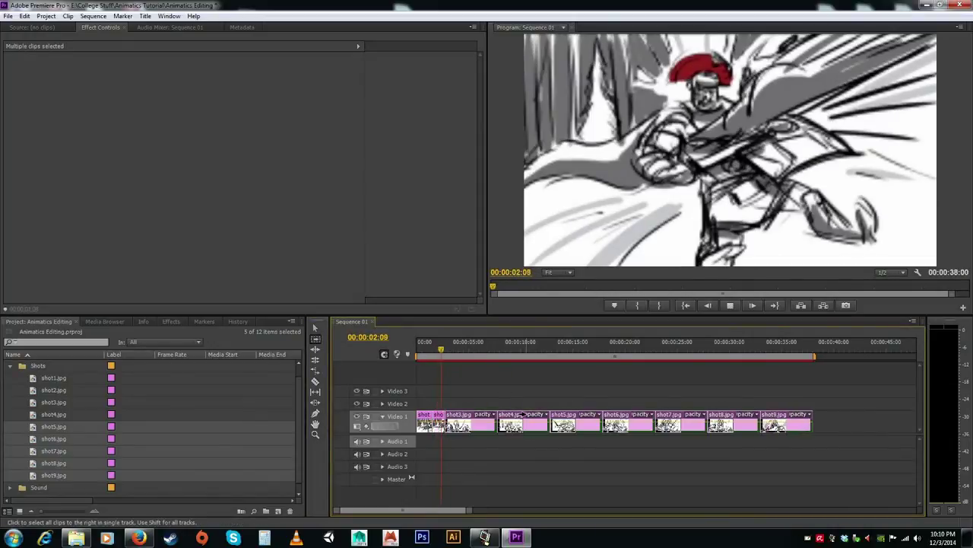
key("space")
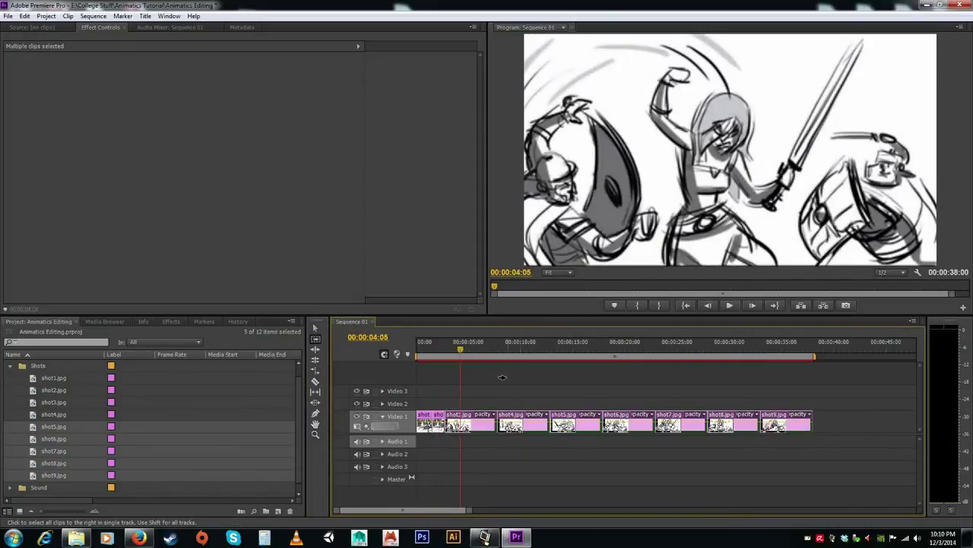
mouse_move(460, 354)
left_mouse_down()
mouse_move(517, 353)
mouse_move(476, 355)
left_mouse_up()
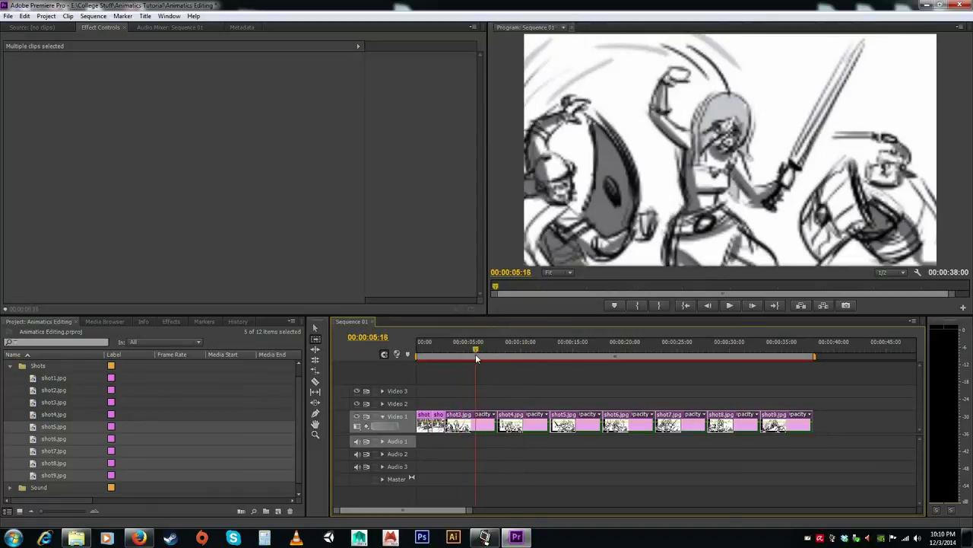
left_click(462, 348)
left_click(316, 334)
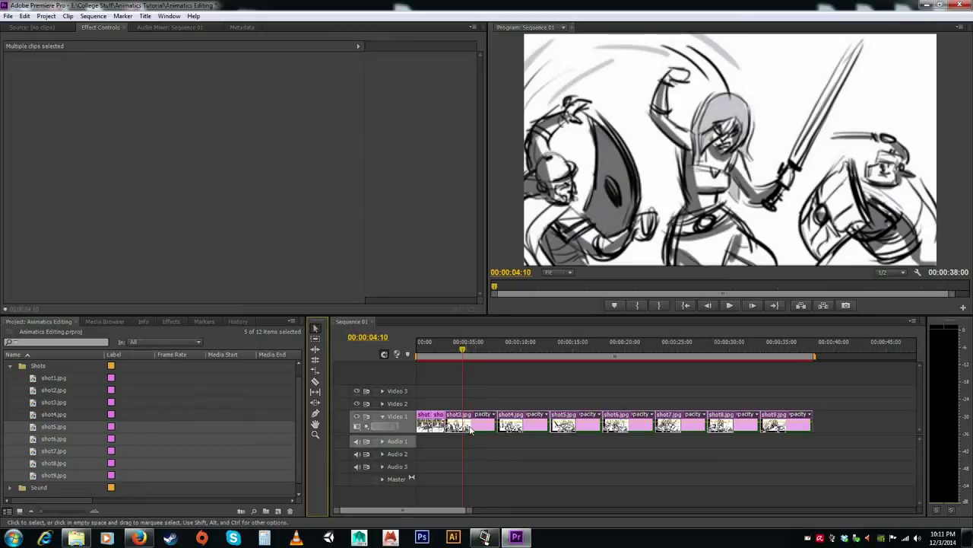
left_click_drag(476, 427, 460, 426)
left_click(316, 339)
left_click_drag(527, 423, 491, 426)
Play back shot3.jpg, shorten its end to just before 00:00:03:18 and move shot4.jpg up against it
mouse_move(463, 349)
left_mouse_down()
mouse_move(423, 349)
mouse_move(446, 349)
left_mouse_up()
key("space")
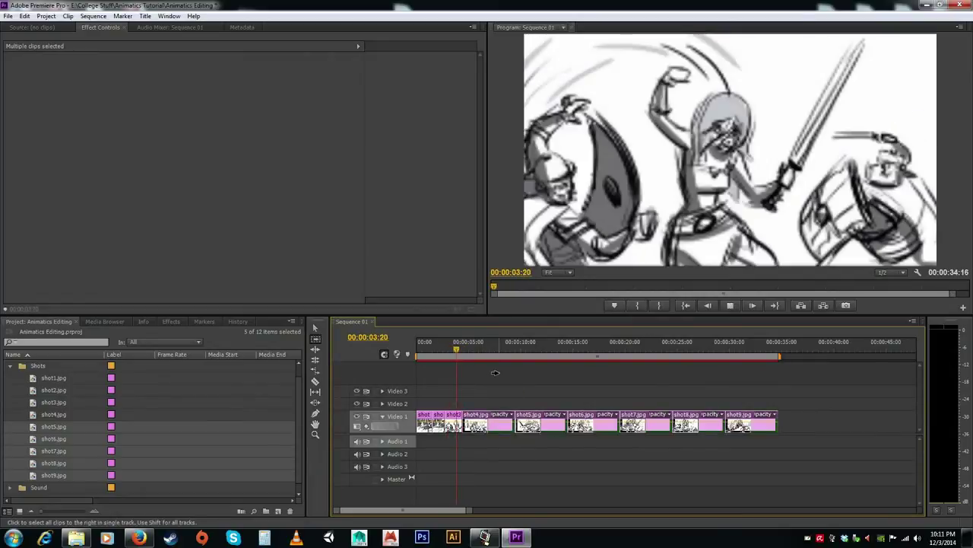
left_click(451, 348)
left_click_drag(444, 347, 450, 348)
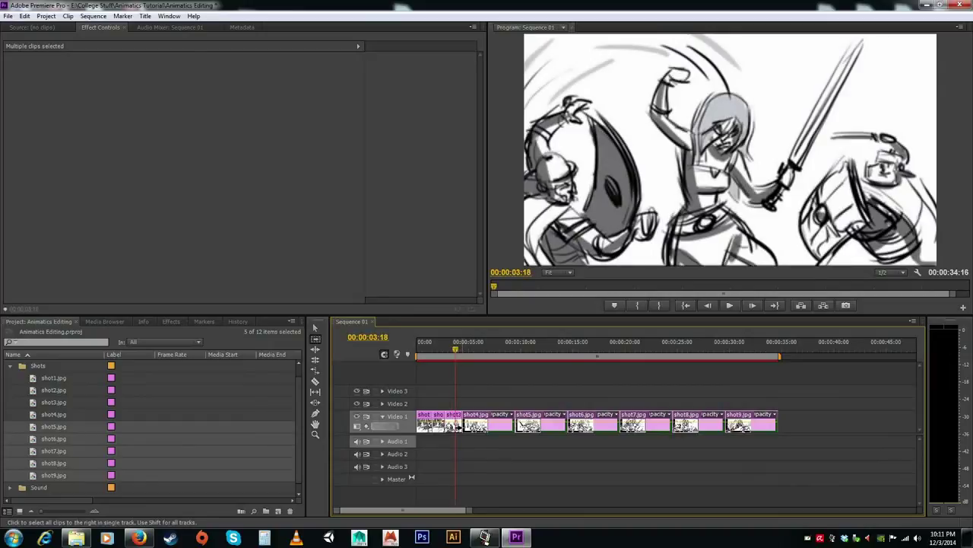
left_click(314, 329)
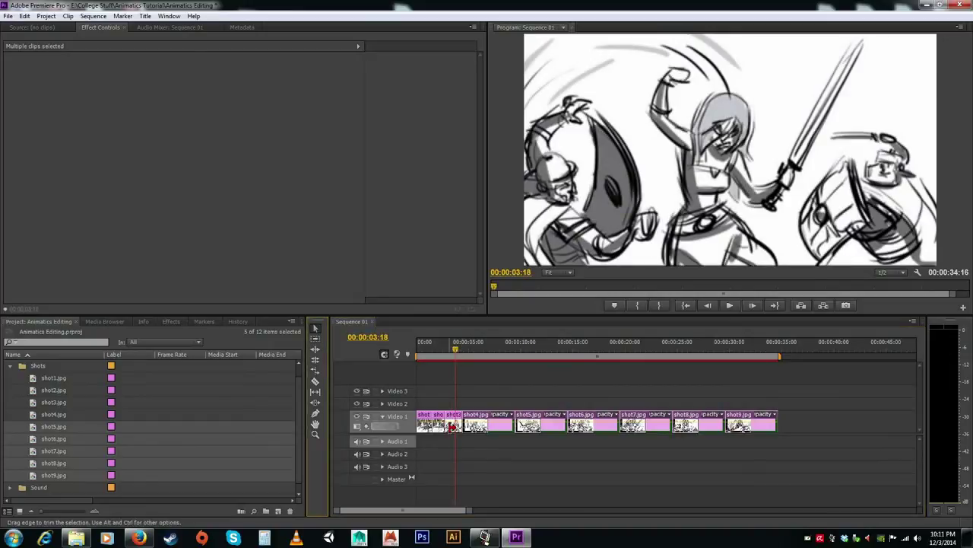
left_click(448, 425)
left_click_drag(467, 512, 403, 512)
left_click(559, 426)
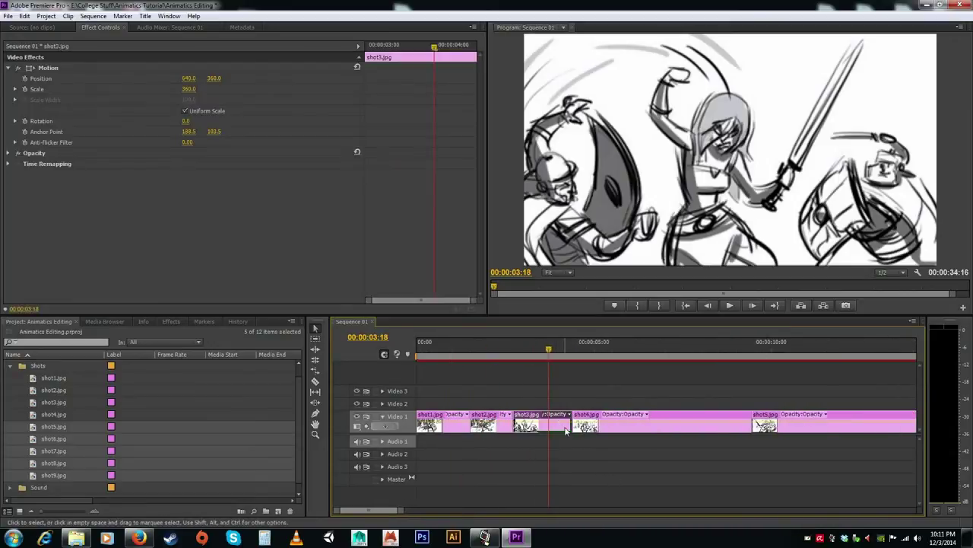
mouse_move(569, 427)
left_mouse_down()
mouse_move(541, 428)
mouse_move(582, 419)
mouse_move(559, 420)
left_mouse_up()
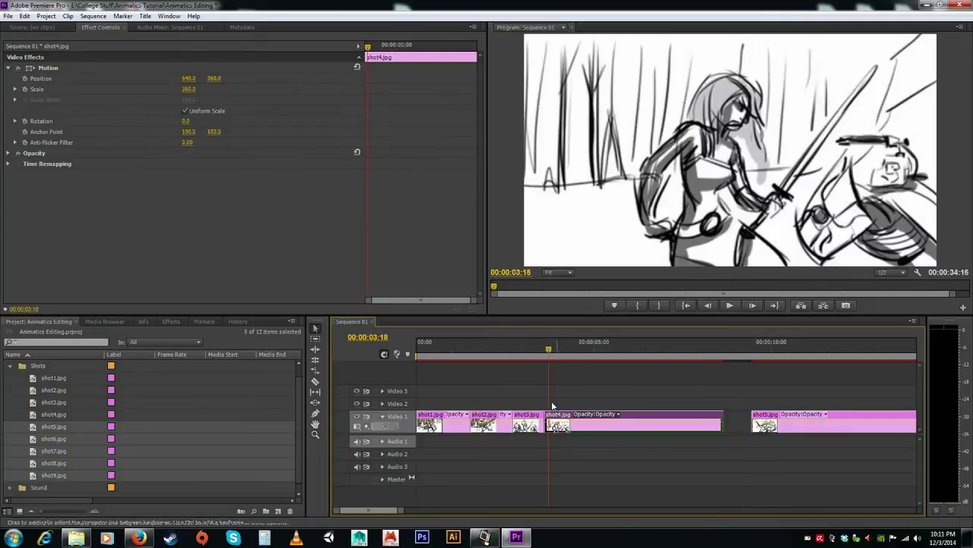
Shorten the end of shot3.jpg slightly more, close the gap with shot4.jpg and play across the new cut
key("space")
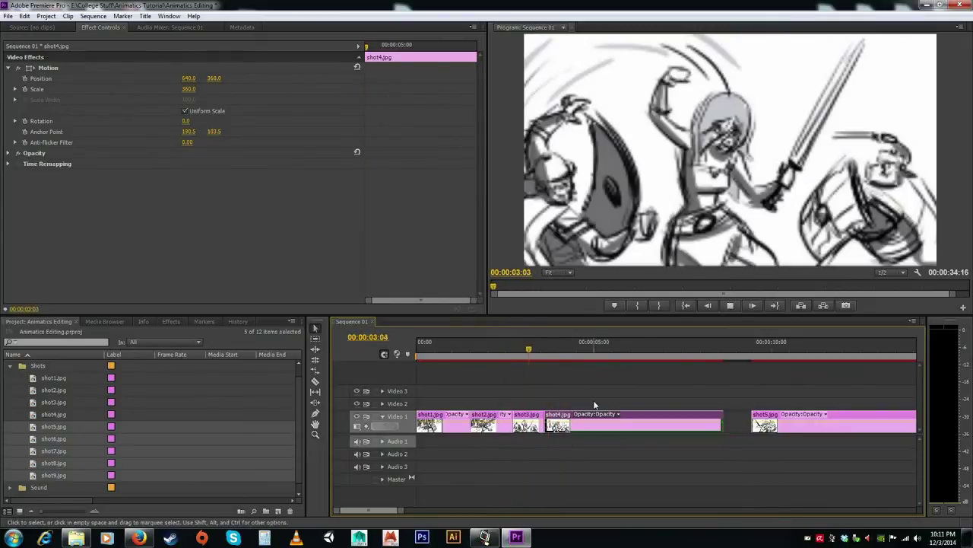
left_click_drag(540, 349, 535, 347)
mouse_move(545, 423)
left_mouse_down()
mouse_move(532, 423)
mouse_move(555, 421)
left_mouse_up()
left_click(511, 348)
key("space")
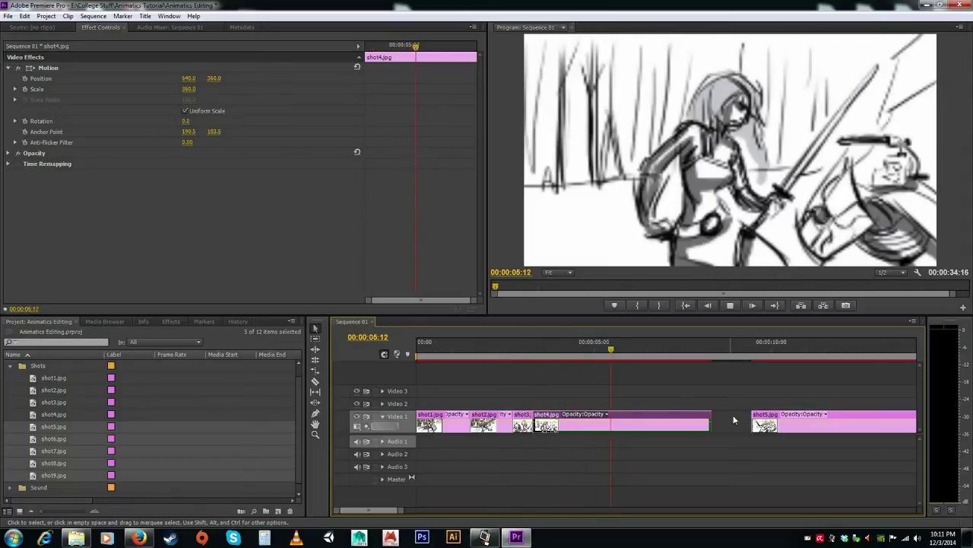
Trim shot4.jpg and shot5.jpg to roughly half a second each, placing shot5.jpg directly after shot4.jpg, and play them back
left_click(765, 348)
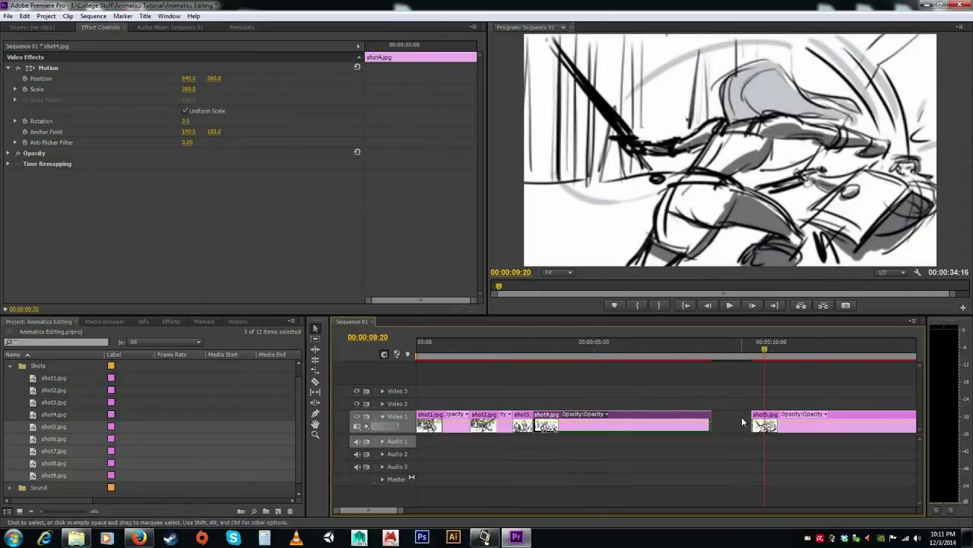
left_click_drag(708, 426, 547, 422)
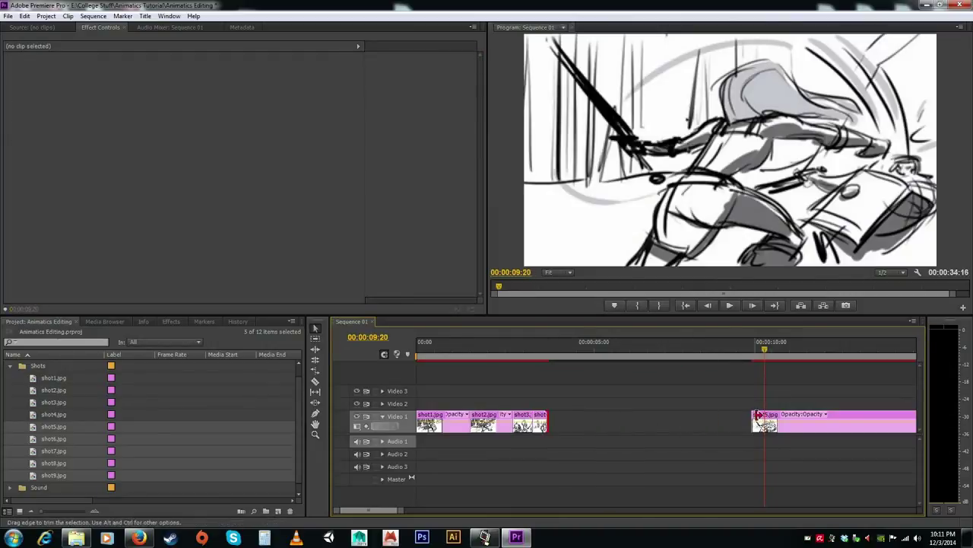
left_click_drag(780, 426, 578, 432)
left_click_drag(722, 428, 566, 427)
left_click(517, 349)
key("space")
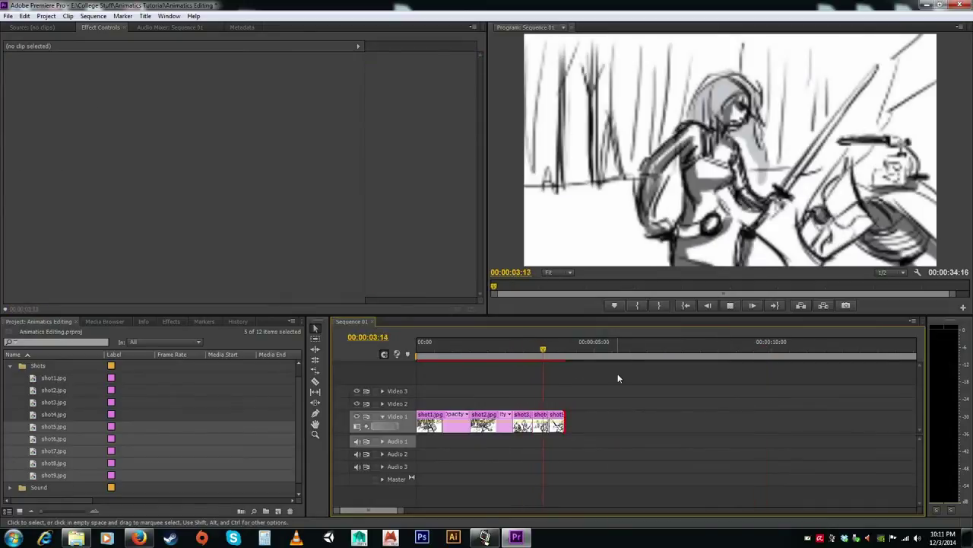
Shift shot6.jpg to shot9.jpg together with the Track Select tool to bring them closer to shot5.jpg
left_click_drag(403, 510, 444, 522)
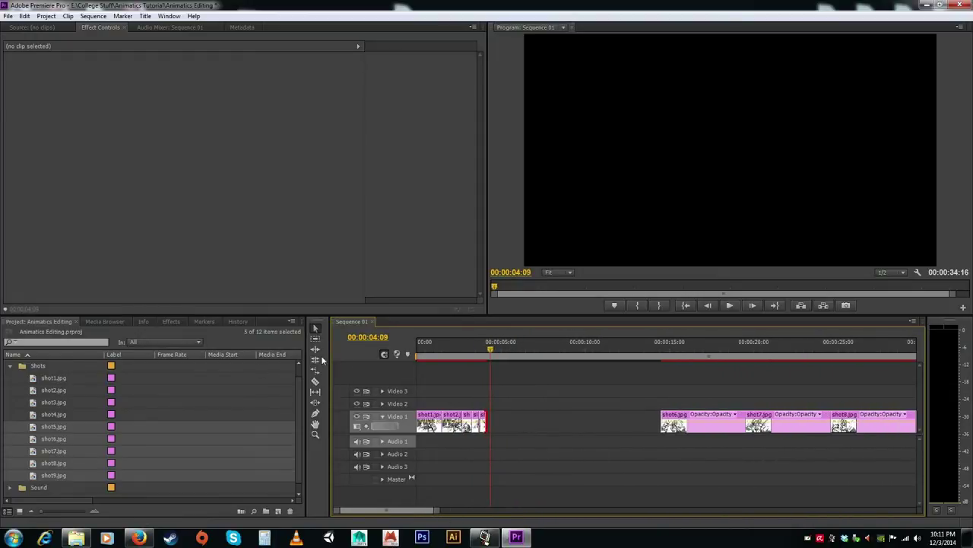
left_click(315, 339)
left_click_drag(693, 427, 539, 427)
left_click(316, 328)
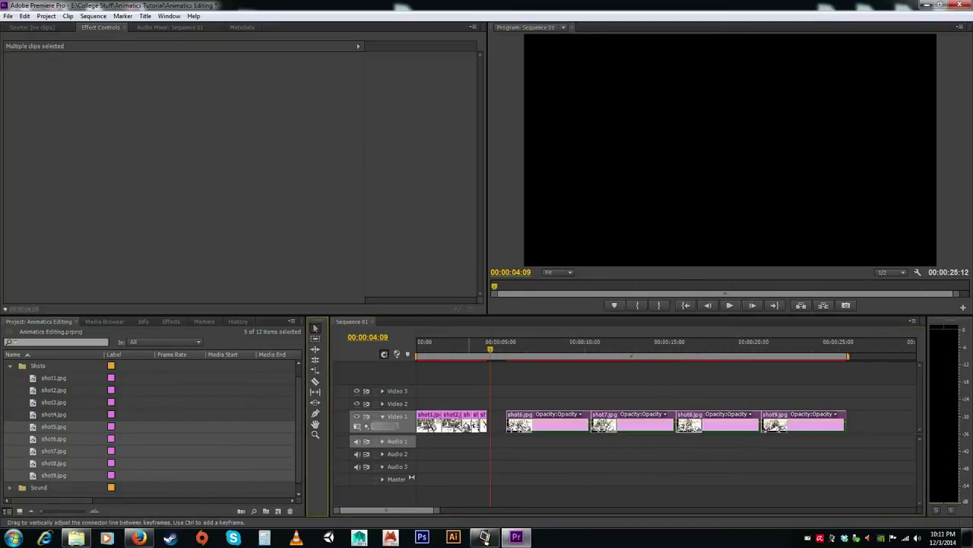
left_click(527, 463)
Move shot6.jpg up against the end of shot5.jpg and trim its end to 00:00:04:22
left_click(535, 430)
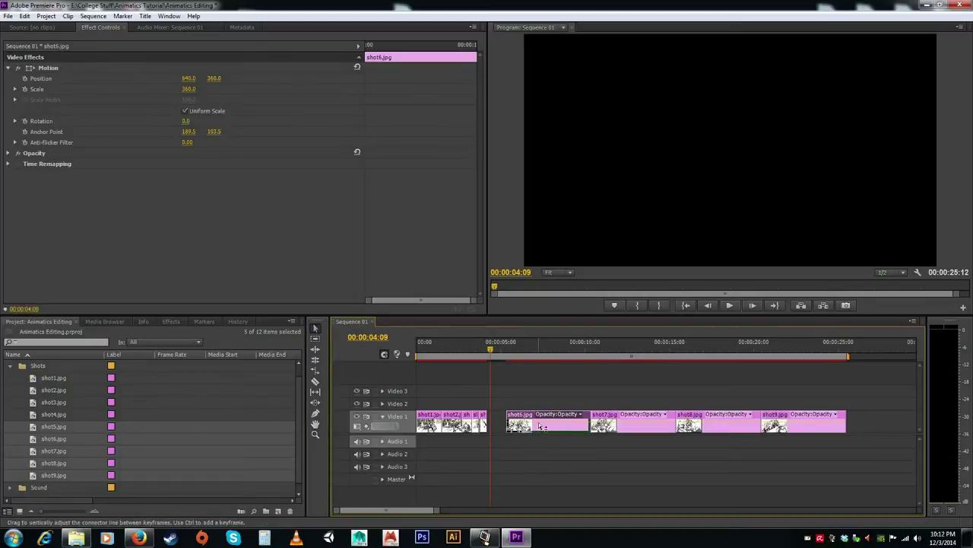
left_click_drag(491, 349, 485, 348)
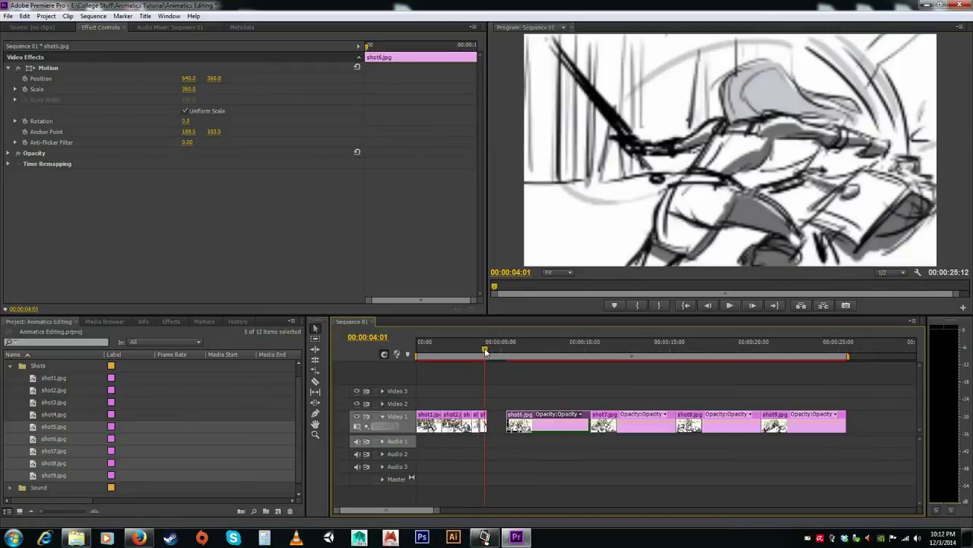
left_click(513, 441)
left_click(519, 423)
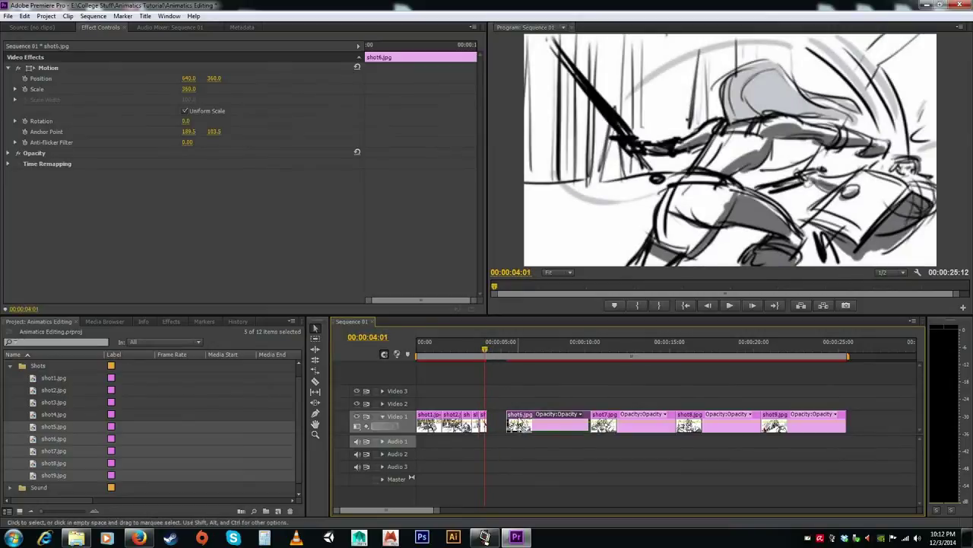
left_click_drag(519, 423, 500, 424)
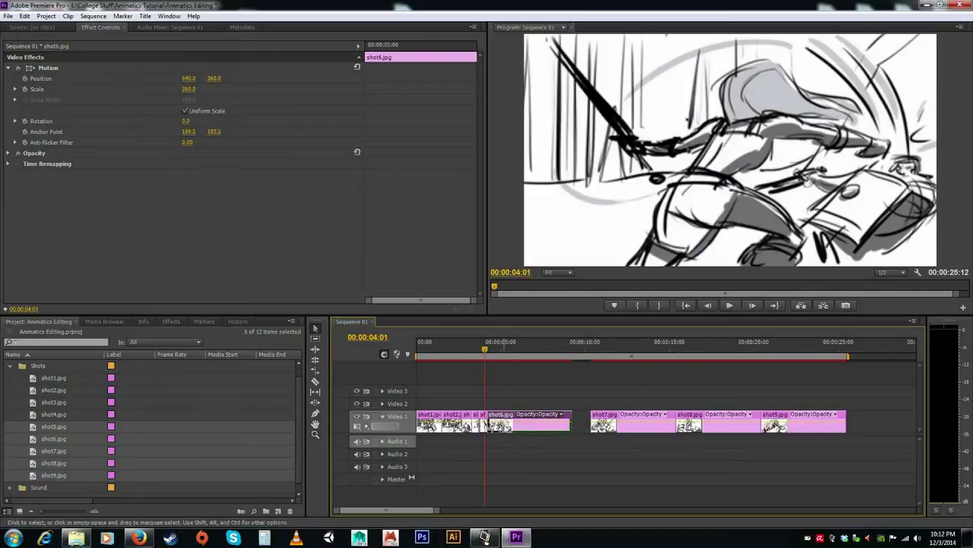
left_click_drag(487, 351, 501, 350)
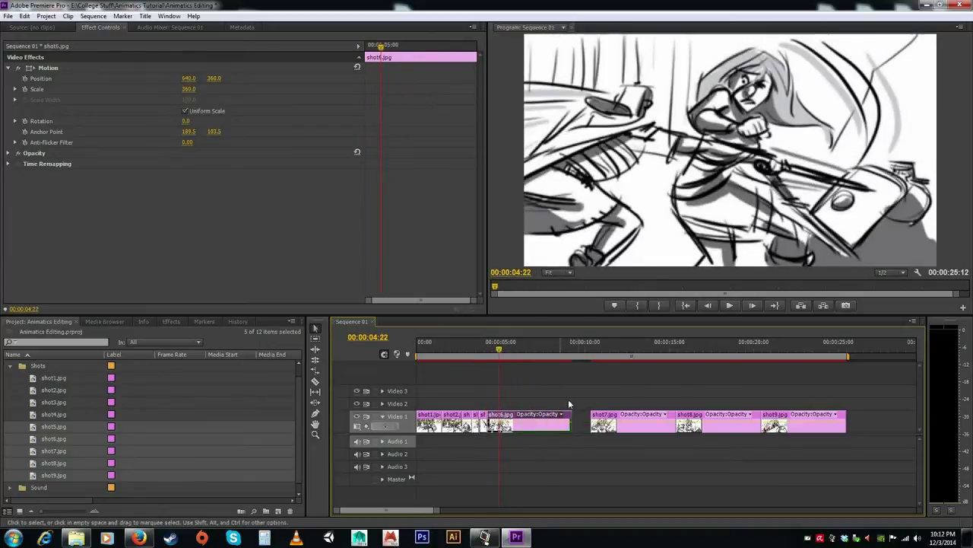
left_click_drag(570, 424, 500, 425)
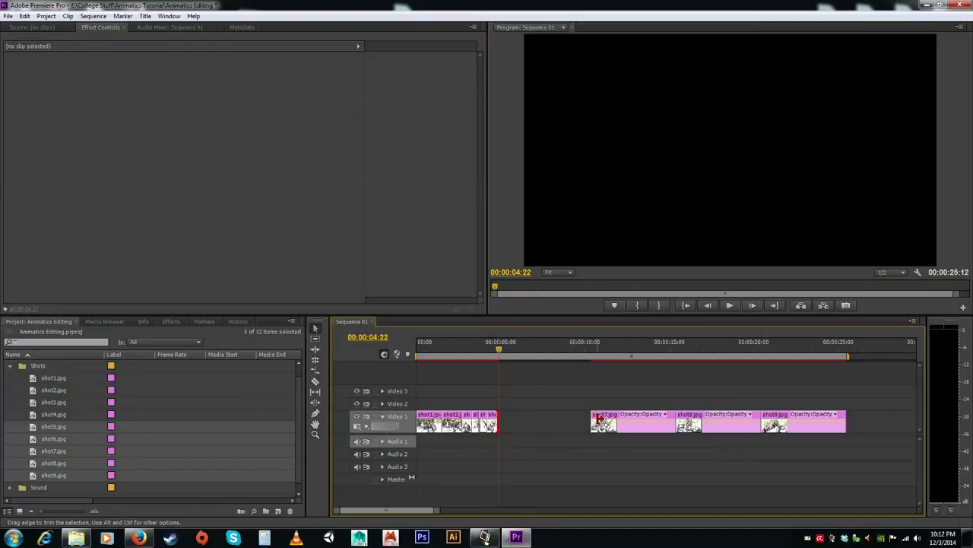
Move shot7.jpg up against shot6.jpg, play across the cut and trim the end of shot7.jpg to 00:00:05:20
left_click_drag(606, 421, 514, 419)
left_click_drag(499, 350, 476, 348)
key("space")
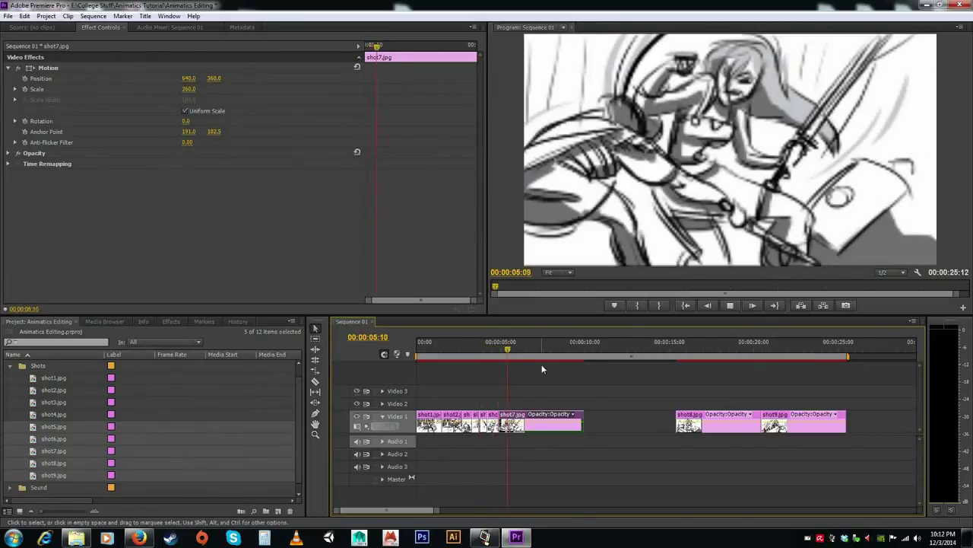
key("space")
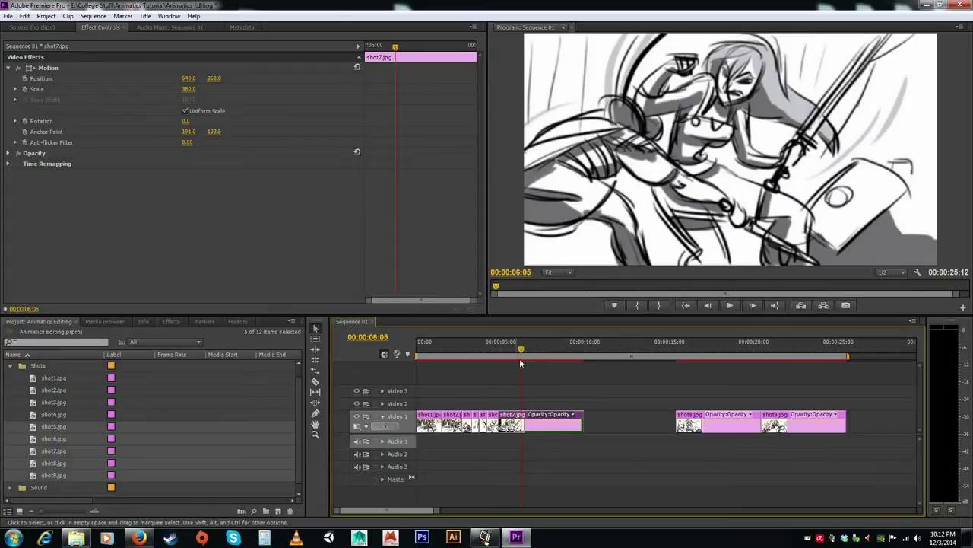
left_click(517, 350)
left_click_drag(582, 424, 513, 424)
Move shot8.jpg at its original length up against shot7.jpg and trim its end to 00:00:06:11
left_click_drag(681, 418, 636, 420)
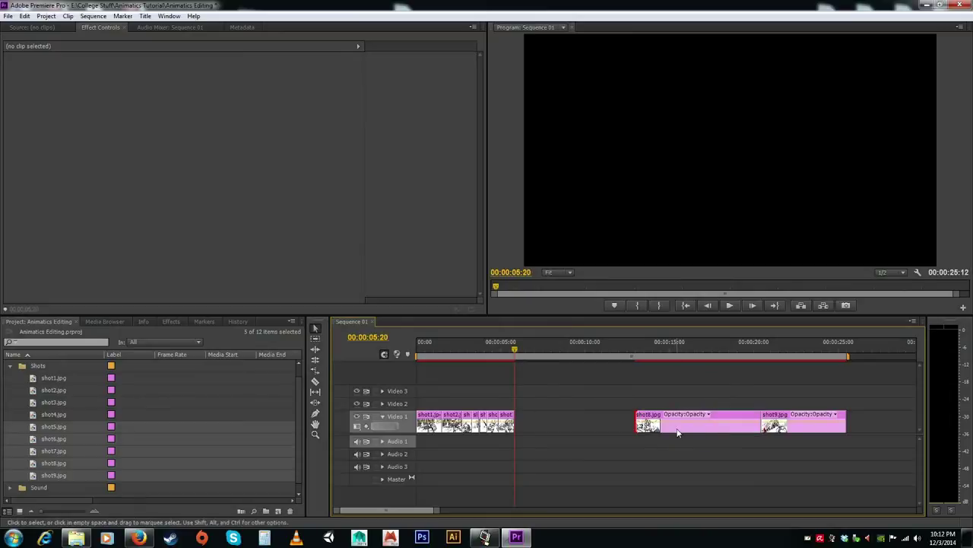
key("ctrl+z")
left_click_drag(696, 426, 534, 426)
mouse_move(522, 351)
left_mouse_down()
mouse_move(509, 350)
mouse_move(525, 350)
left_mouse_up()
left_click_drag(596, 427, 524, 427)
Move shot9.jpg up against shot8.jpg, trim its end to about 00:00:07:08 and play the closing shots
left_click_drag(775, 417, 548, 423)
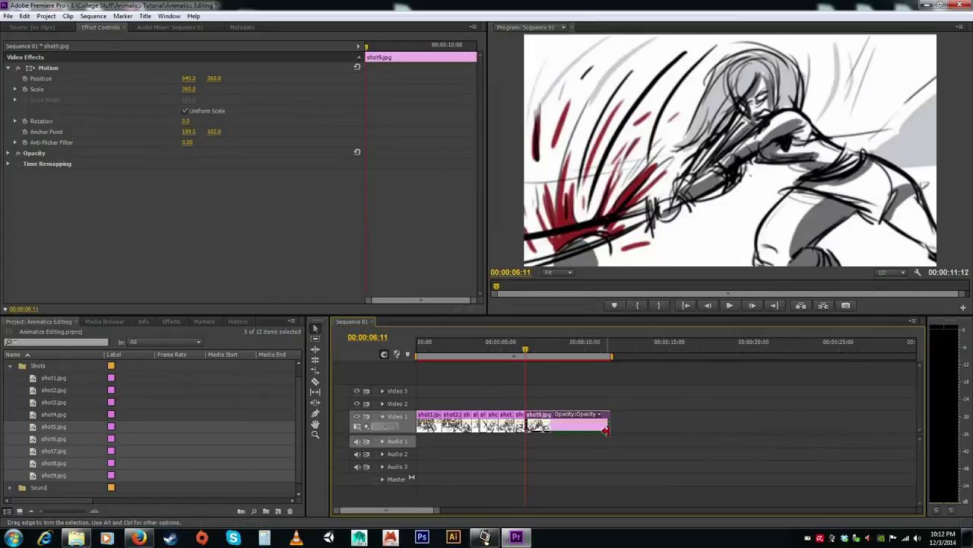
left_click_drag(615, 429, 539, 422)
left_click(505, 340)
key("space")
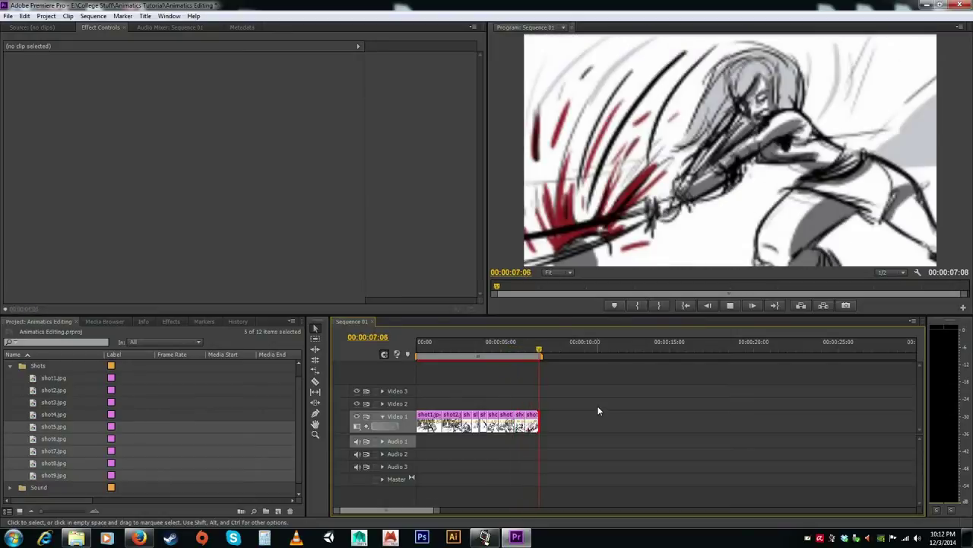
Play the storyboard sequence from the start and scrub back through the shots to review their timing
left_click_drag(532, 349, 407, 340)
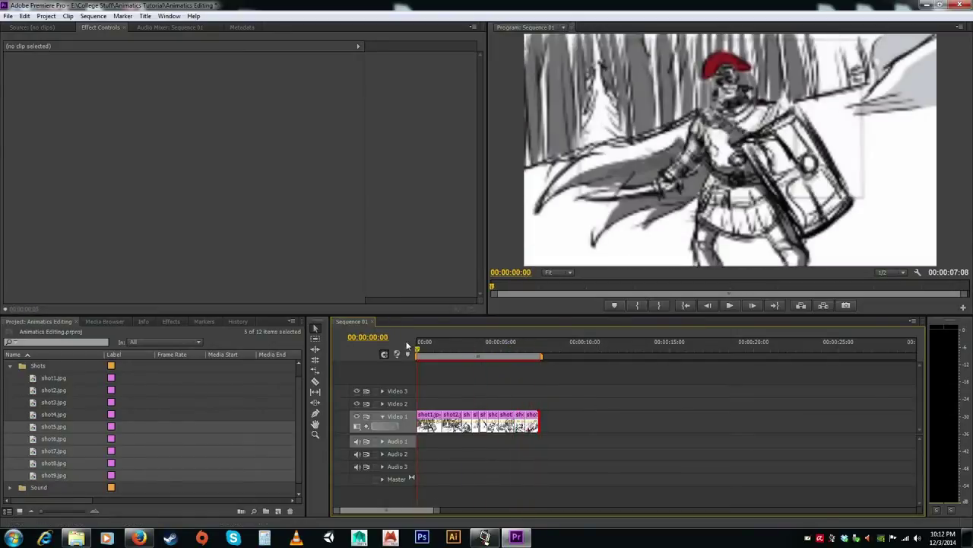
key("space")
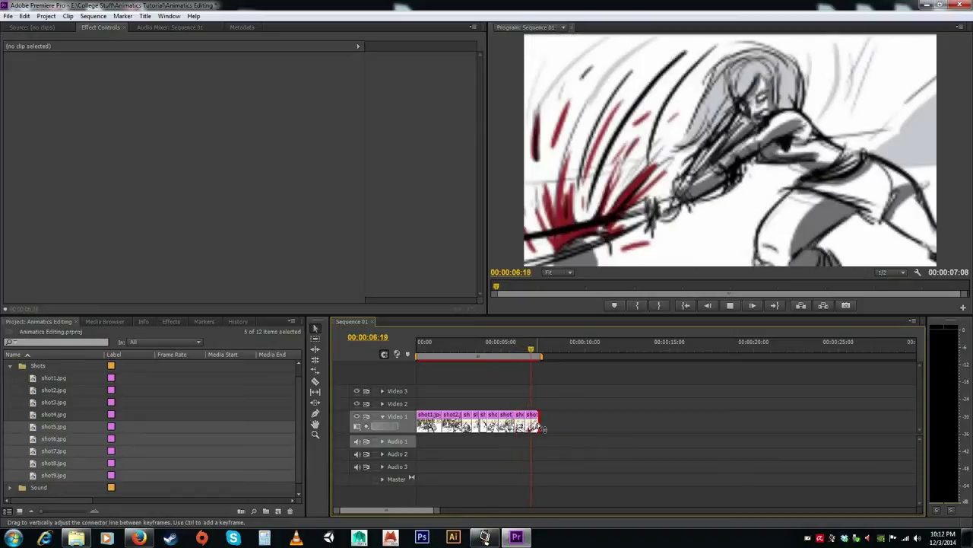
left_click_drag(421, 344, 461, 342)
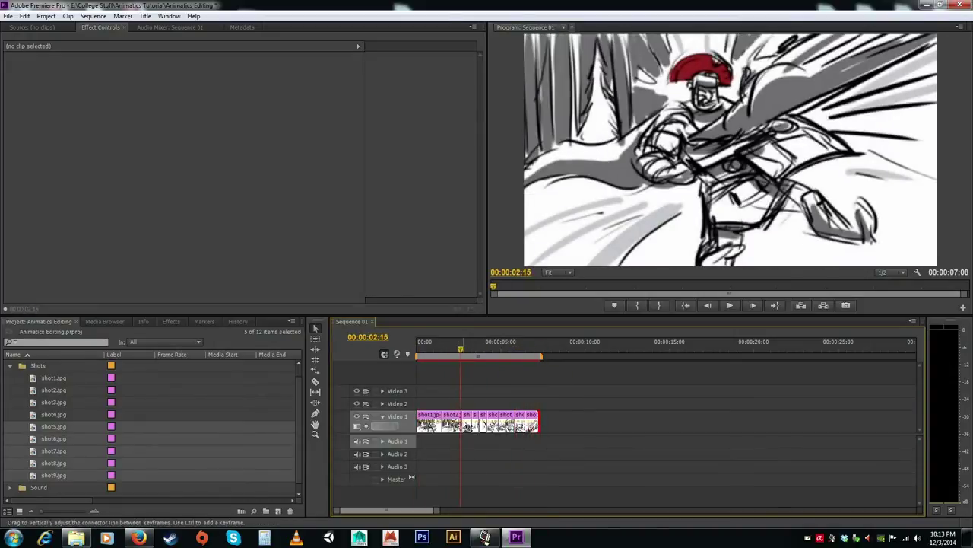
Collapse the Shots bin, expand the Sound bin and place man1.wma on Audio 1 at the start of the sequence
left_click(10, 366)
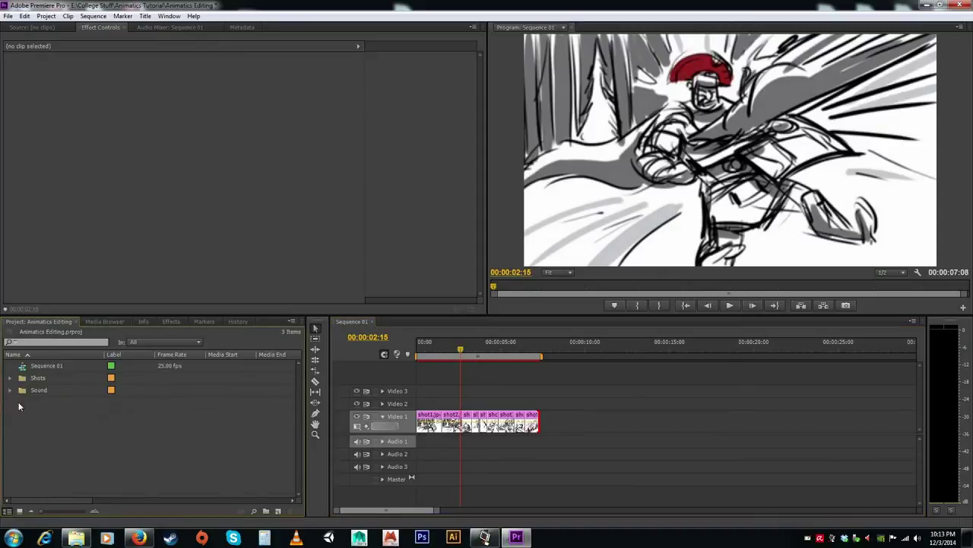
left_click(9, 391)
scroll(83, 431, "down", 1)
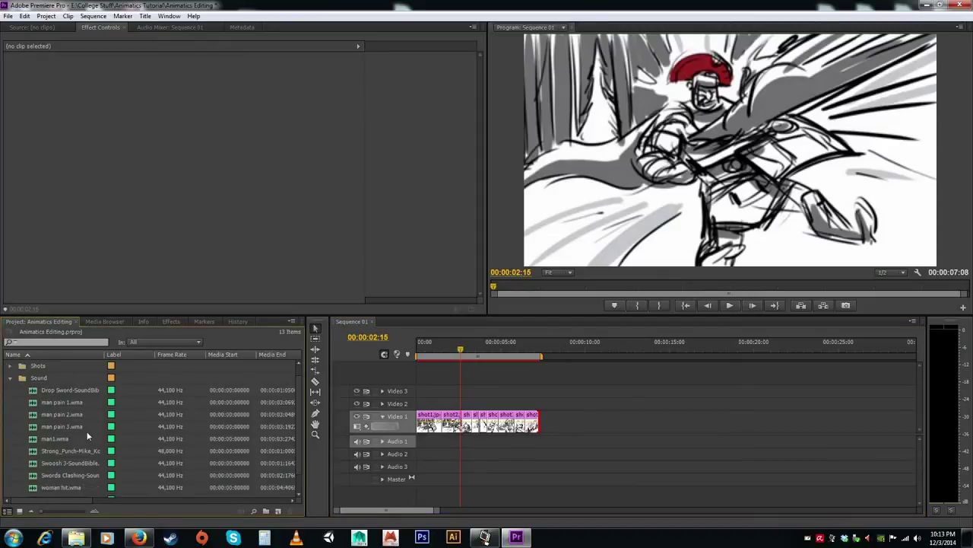
left_click(38, 402)
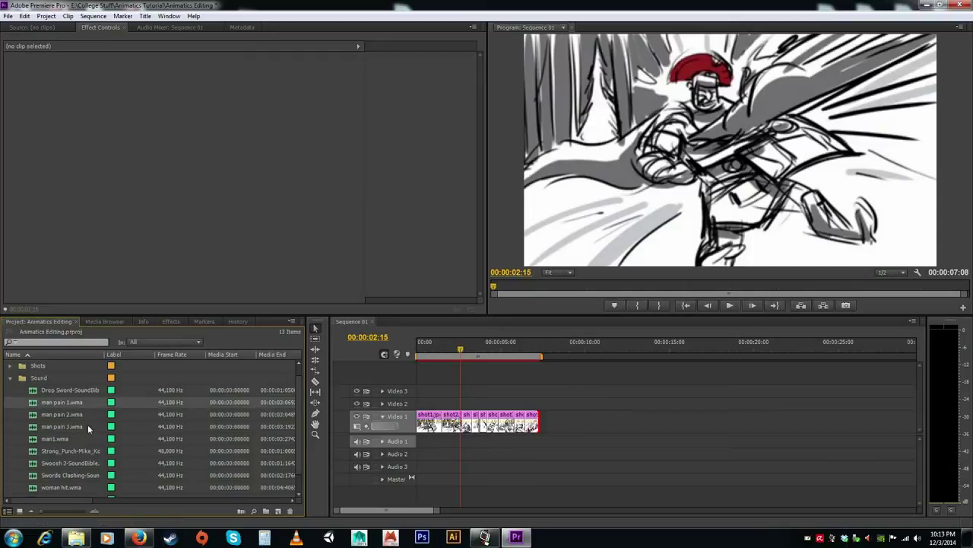
left_click(47, 440)
scroll(53, 441, "down", 1)
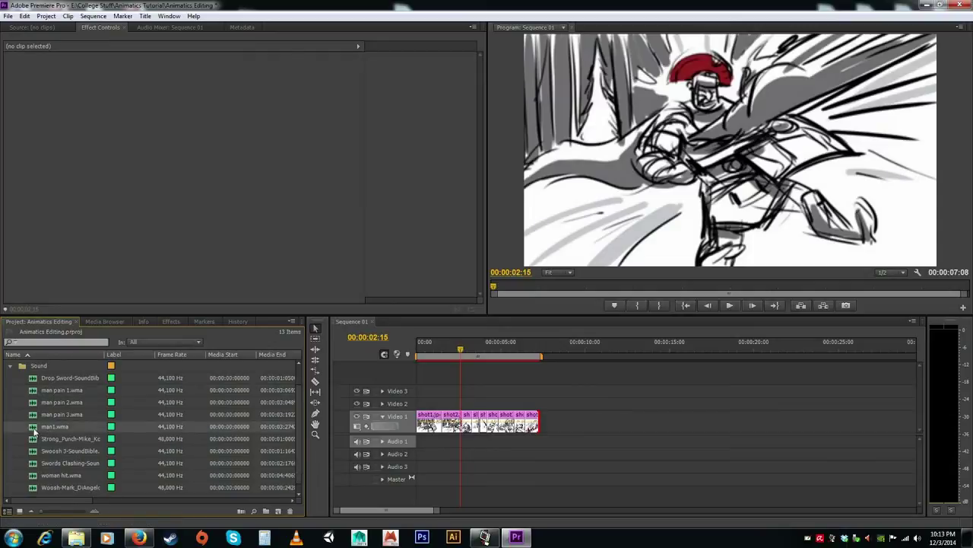
left_click_drag(53, 427, 423, 449)
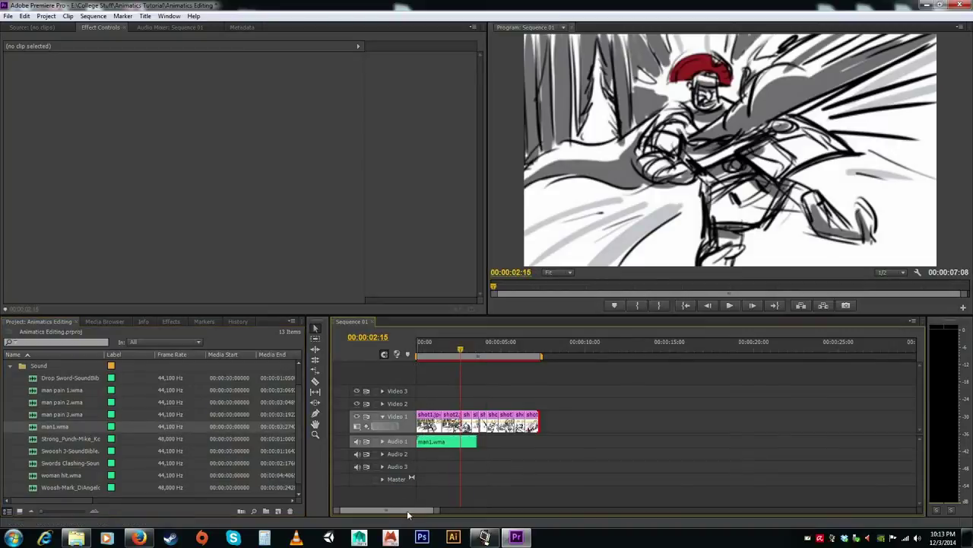
Expand the Audio 1 track so the waveform of man1.wma shows in a magnified timeline
left_click_drag(434, 512, 409, 509)
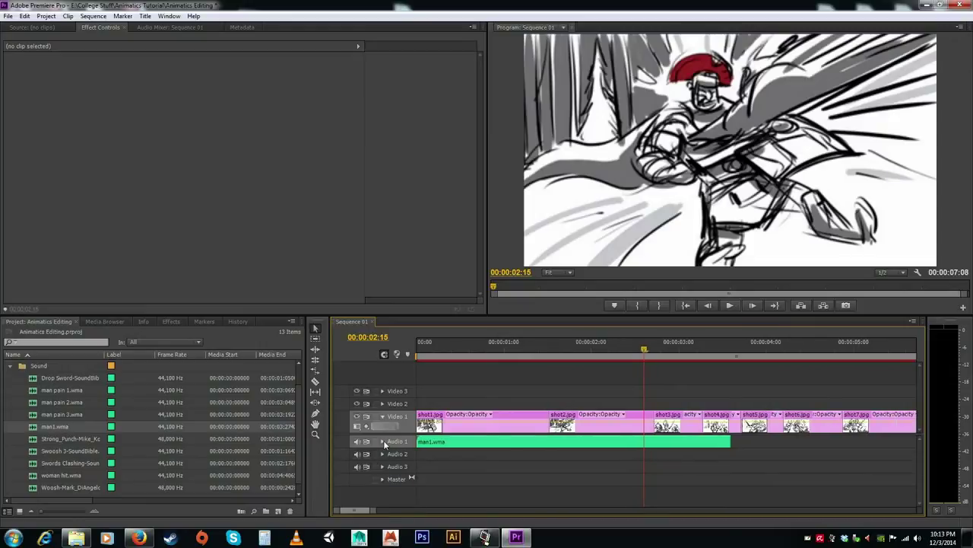
left_click(383, 441)
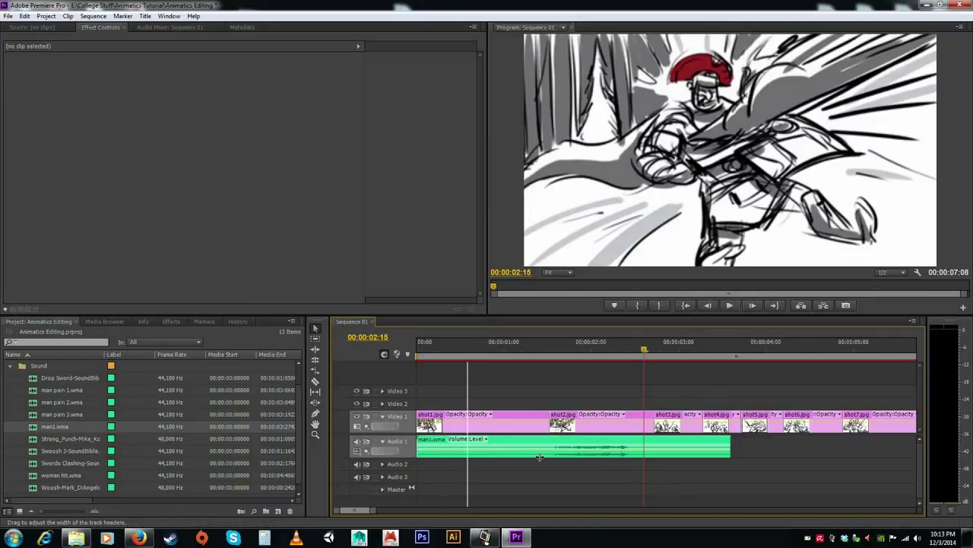
left_click_drag(535, 452, 534, 459)
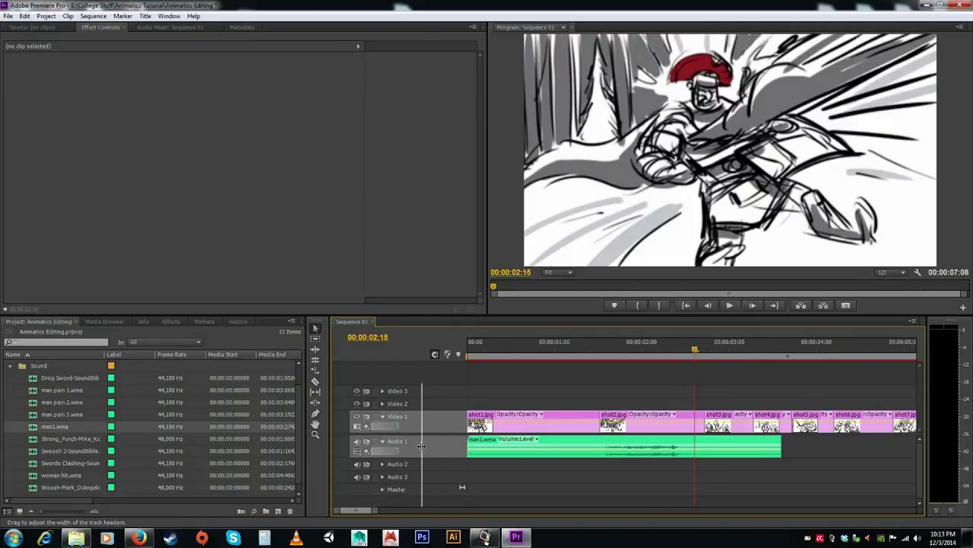
left_click_drag(418, 449, 418, 451)
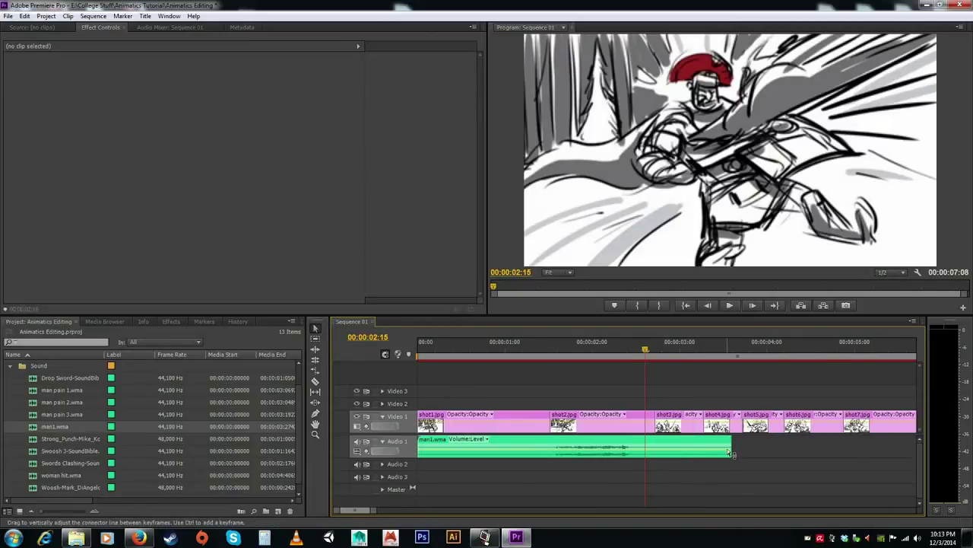
Trim the quiet parts from both ends of the man1.wma clip and move it back to the start of the sequence
left_click_drag(730, 451, 645, 448)
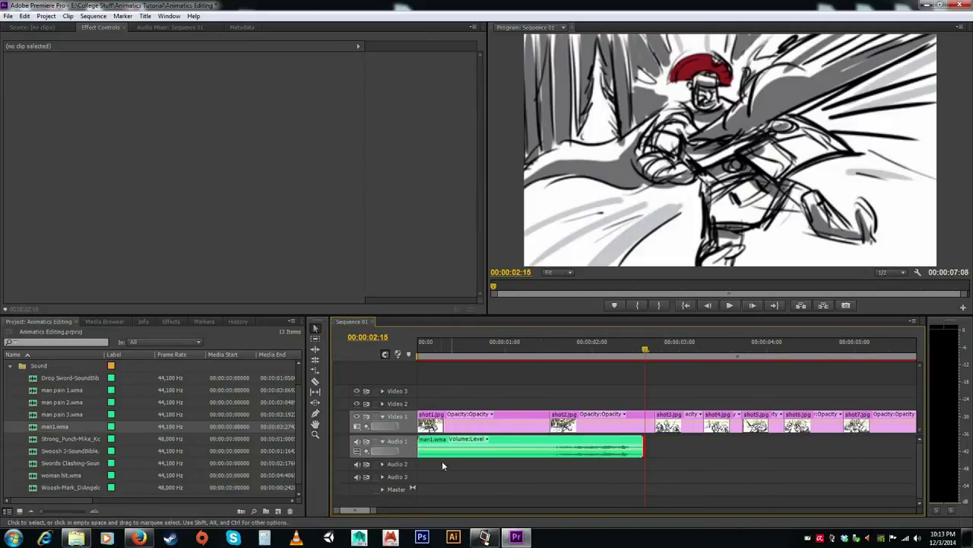
left_click(449, 454)
left_click_drag(421, 447, 546, 450)
left_click_drag(547, 348, 428, 351)
key("space")
key("space")
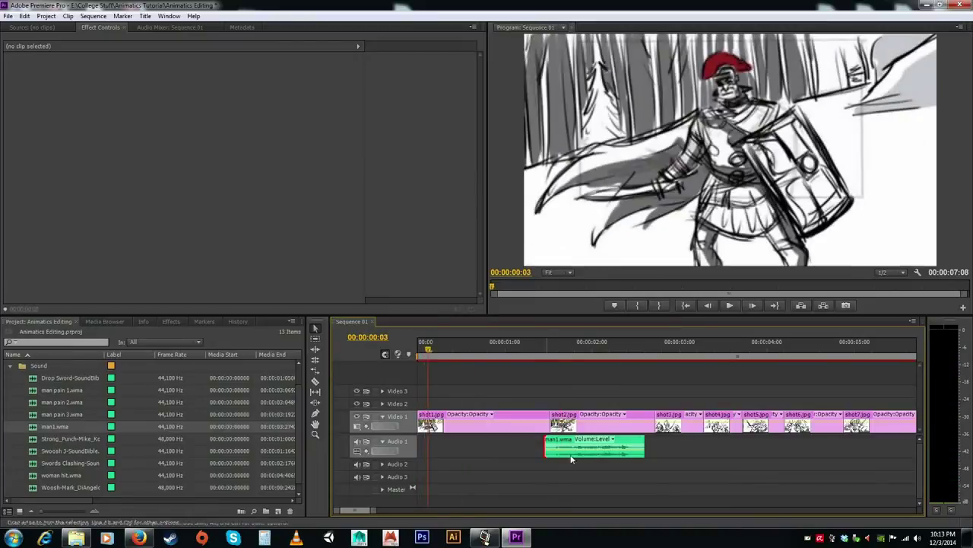
left_click_drag(576, 437, 454, 446)
Play the opening of the sequence to check the trimmed man1.wma sound against shot1
key("Home")
key("space")
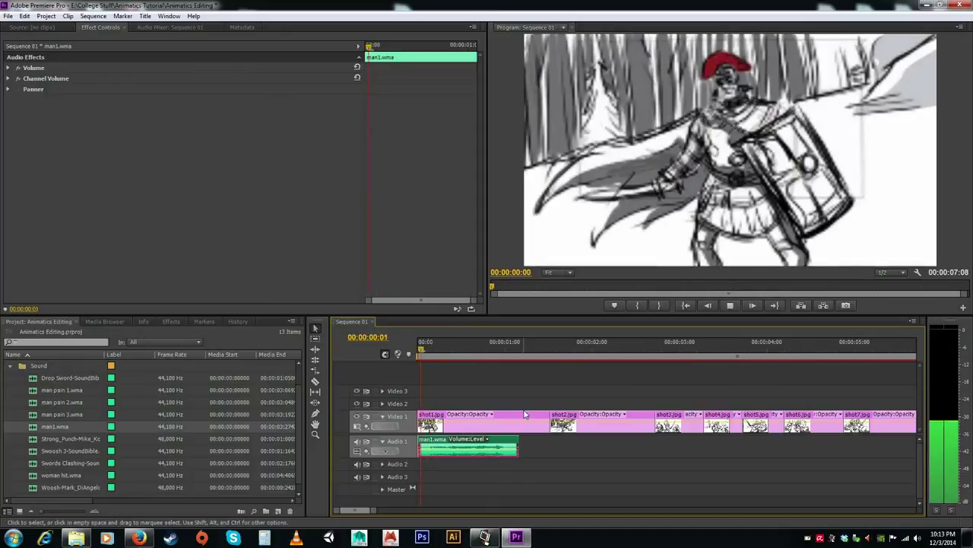
key("space")
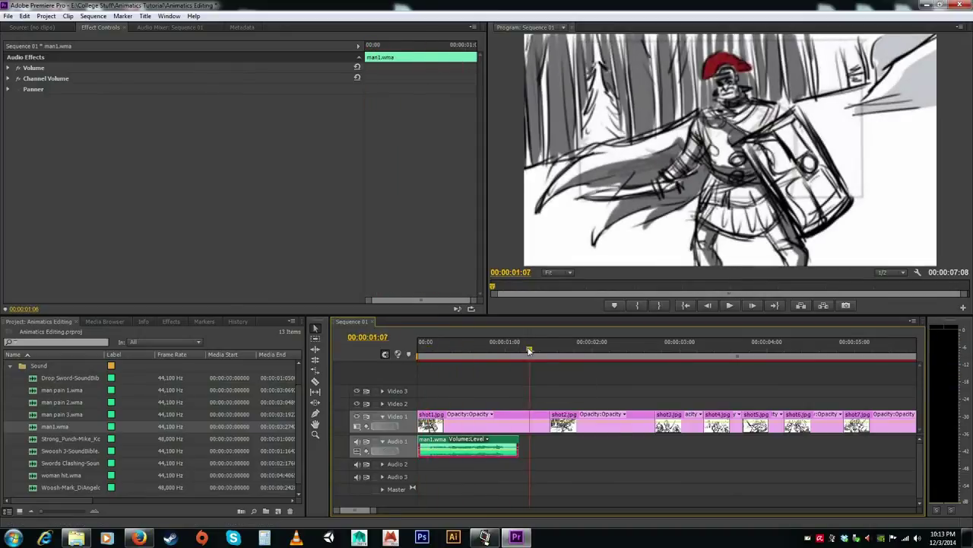
left_click_drag(530, 351, 479, 356)
key("space")
key("space")
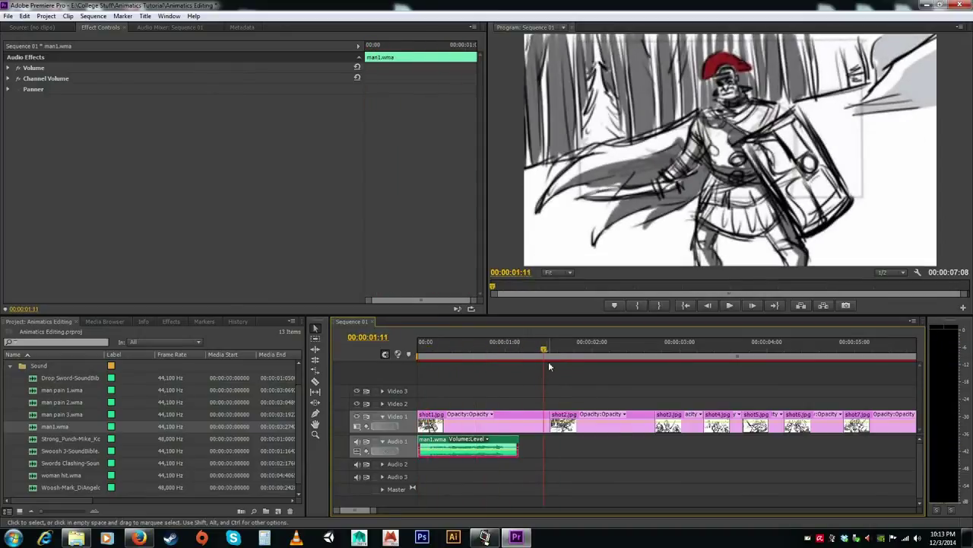
Extend the end of the man1.wma clip to about 00:00:01:12, just before shot2, and play back its ending
left_click(518, 451)
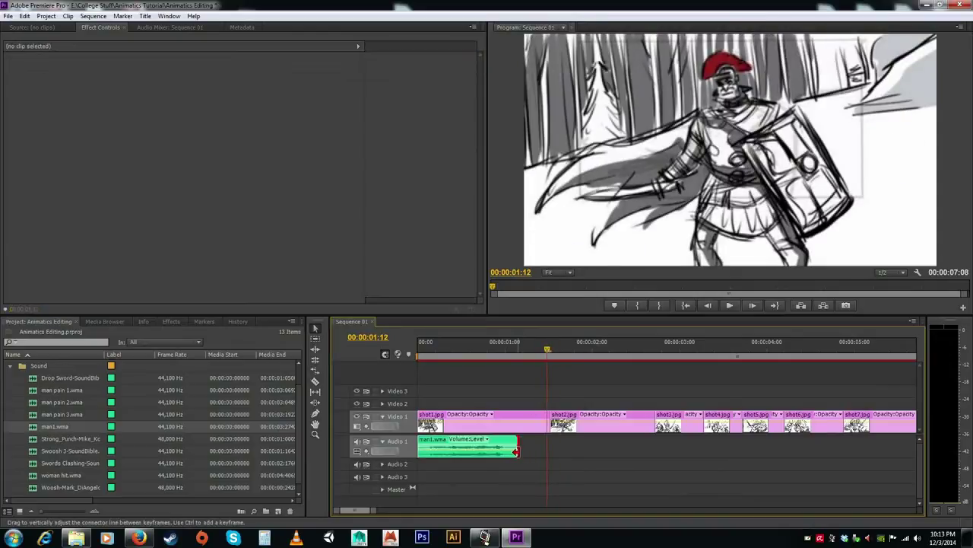
left_click_drag(518, 451, 547, 453)
left_click(488, 350)
key("space")
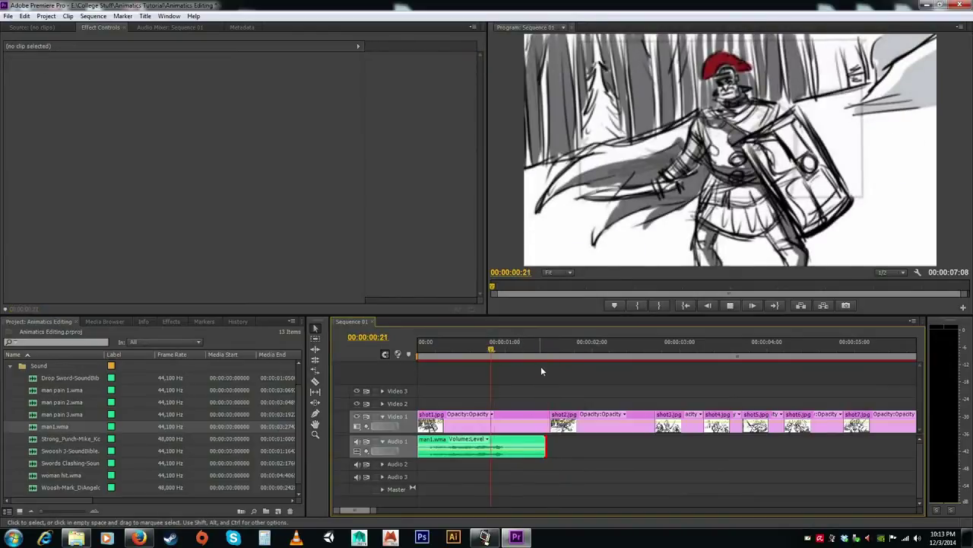
key("space")
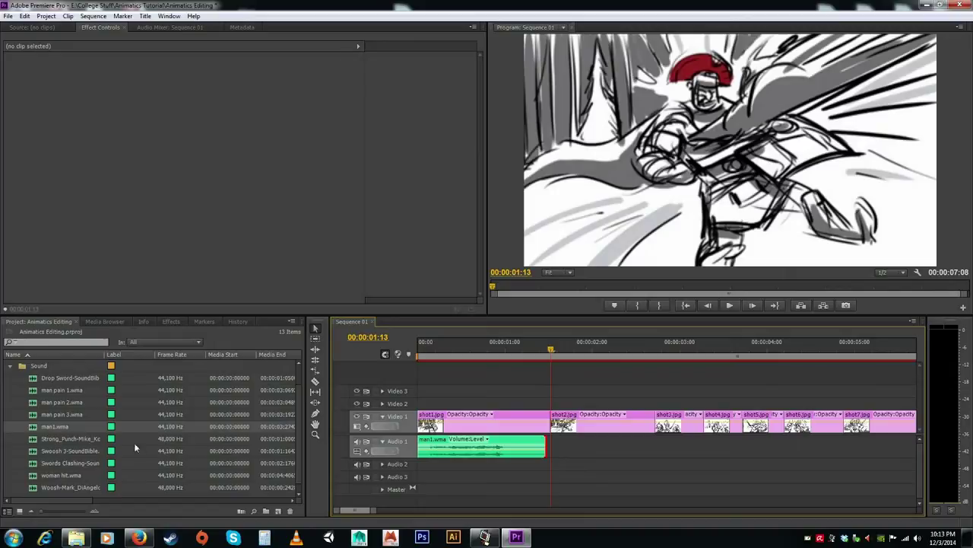
Place man pain 3.wma on Audio 1 under shot2 and trim both ends to its audible part
left_click(34, 418)
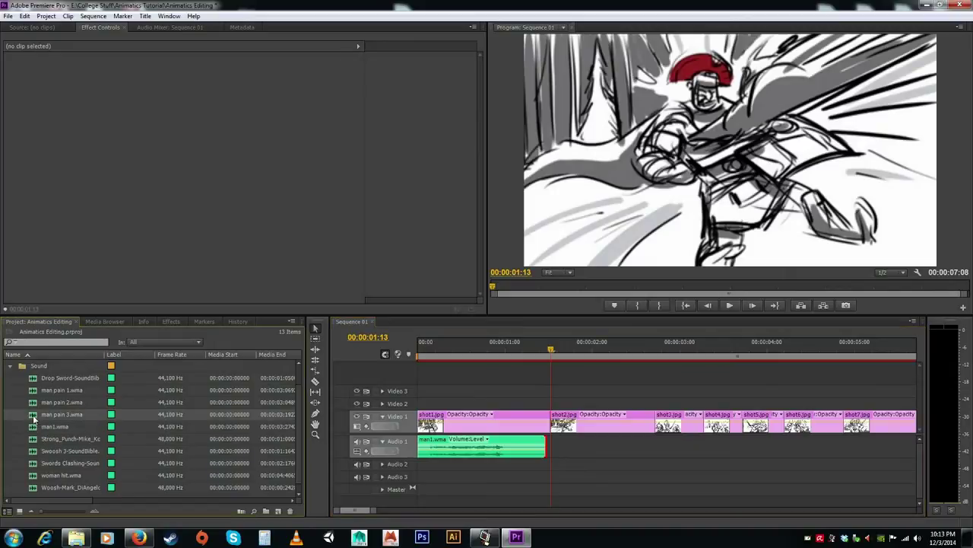
left_click_drag(34, 417, 559, 450)
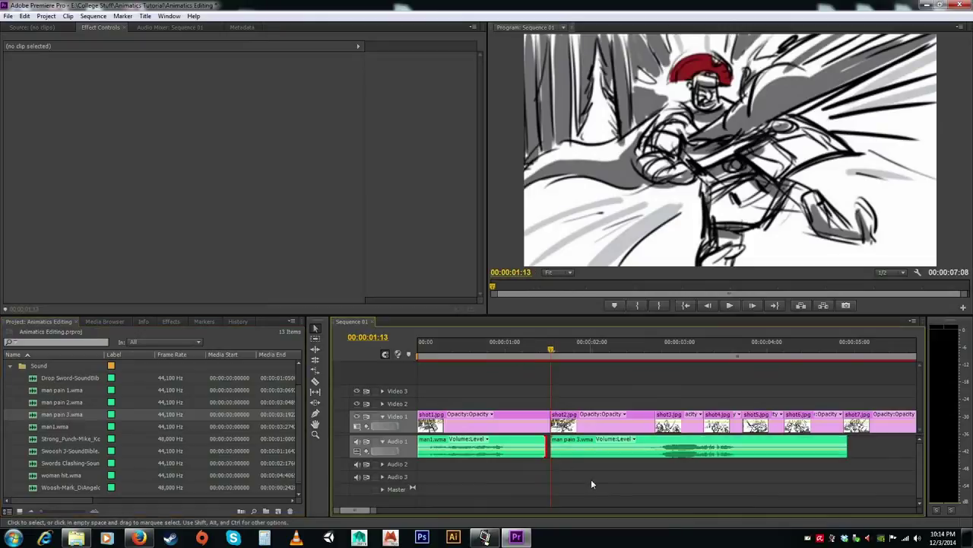
left_click(568, 456)
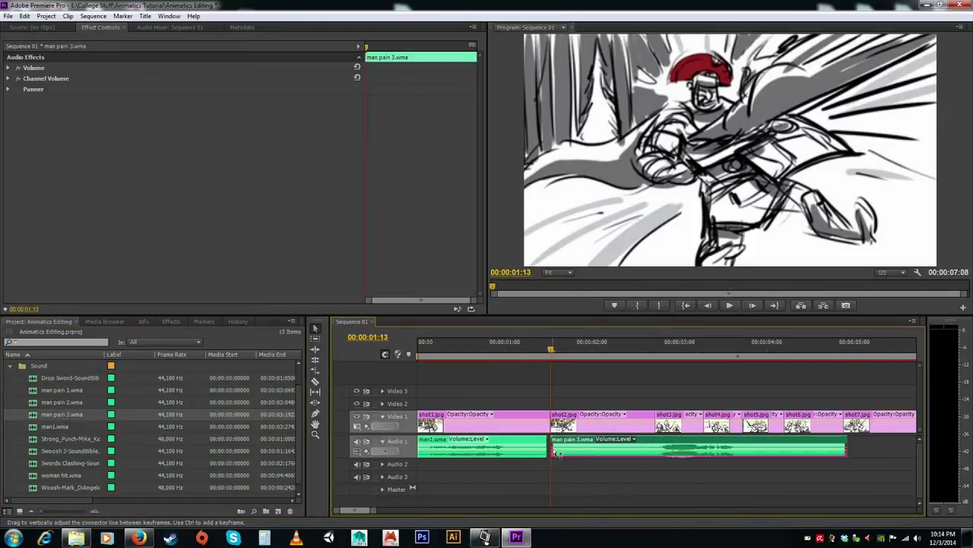
left_click_drag(556, 442, 645, 451)
left_click_drag(843, 448, 593, 447)
Play back the sequence around shot2 to hear how man pain 3.wma fits the shot
left_click(530, 344)
key("space")
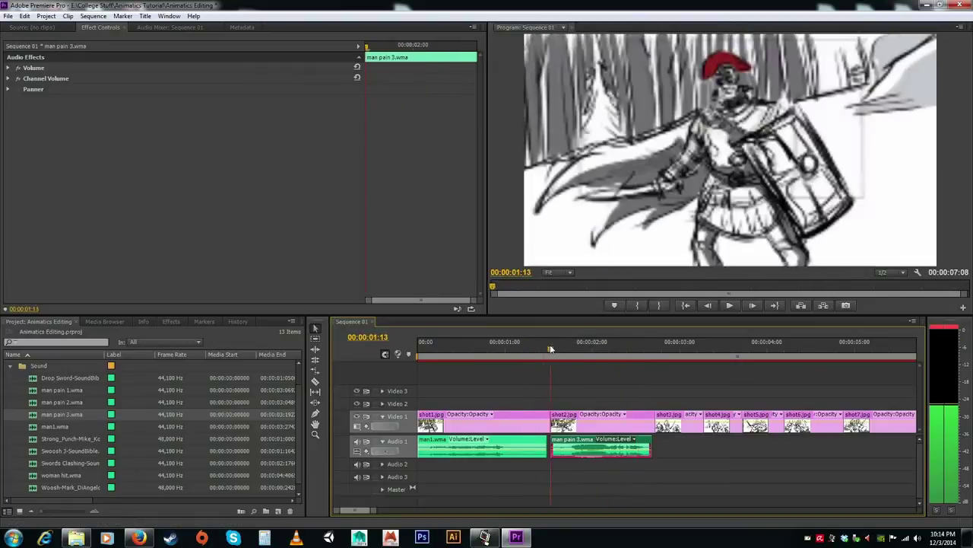
key("space")
key("Left")
key("Left")
key("Left")
key("Left")
key("Left")
key("Left")
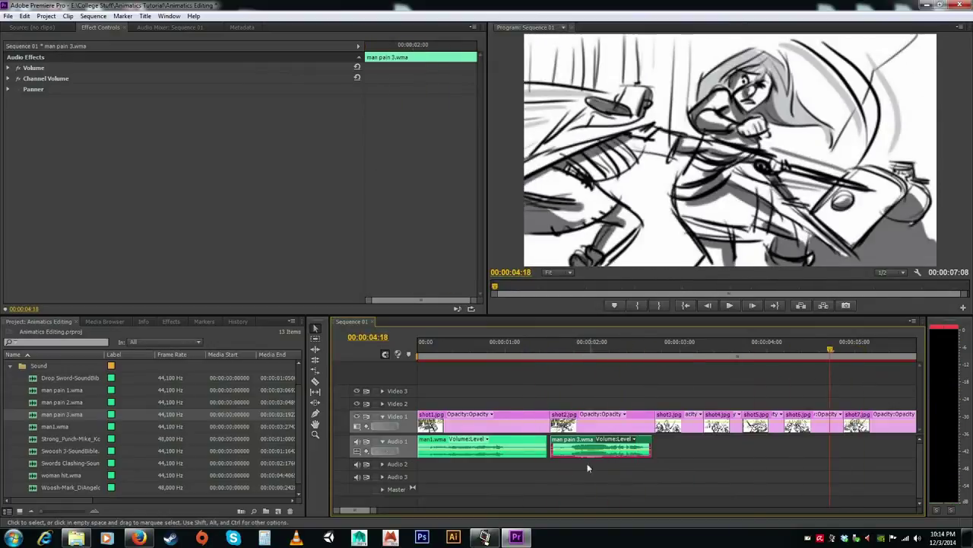
Move the man pain 3.wma clip to the start of shot9 on Audio 1 and play back the ending
left_click_drag(572, 443, 894, 452)
scroll(869, 469, "down", 3)
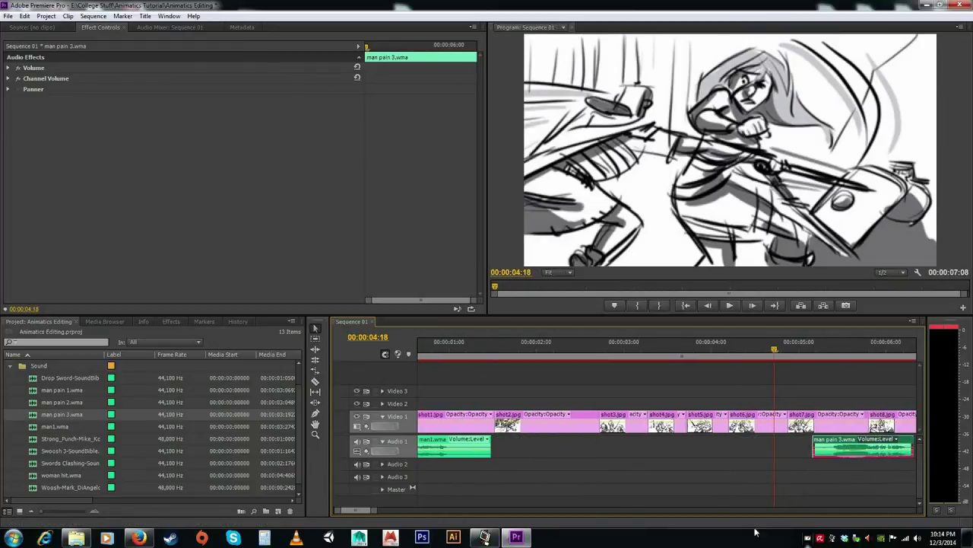
left_click_drag(357, 509, 385, 509)
left_click_drag(548, 442, 636, 449)
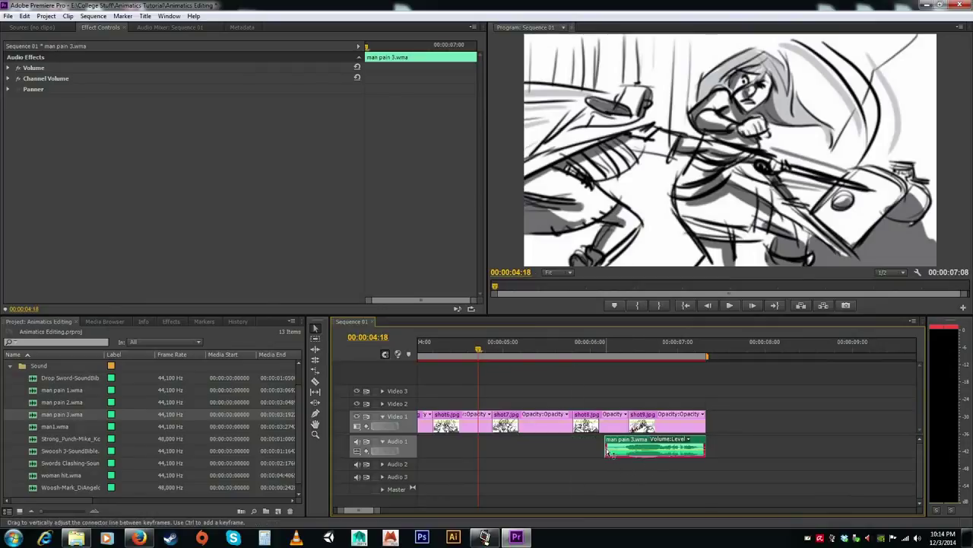
left_click_drag(640, 440, 654, 440)
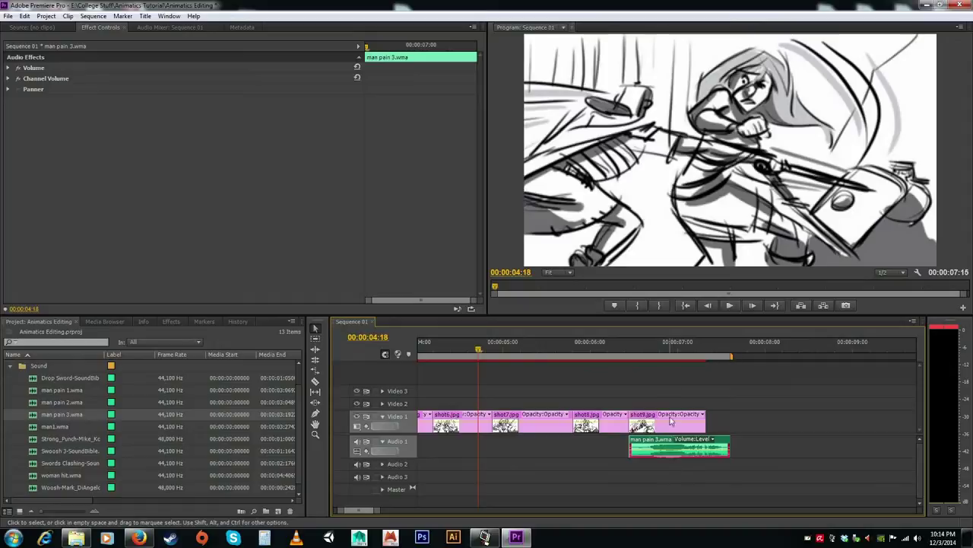
left_click(618, 345)
key("space")
key("space")
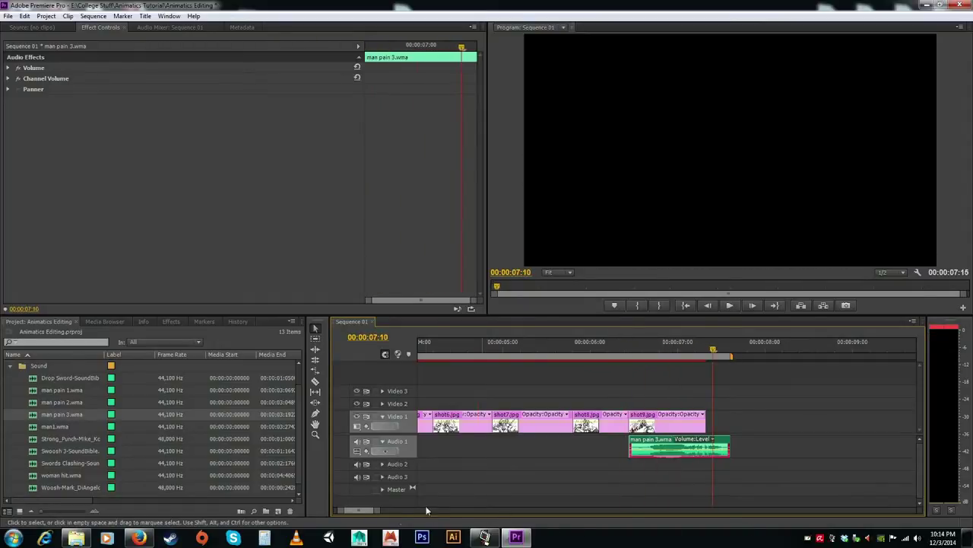
Place man pain 2.wma on Audio 1 at the start of shot3 and trim its end to the end of shot4
left_click(347, 510)
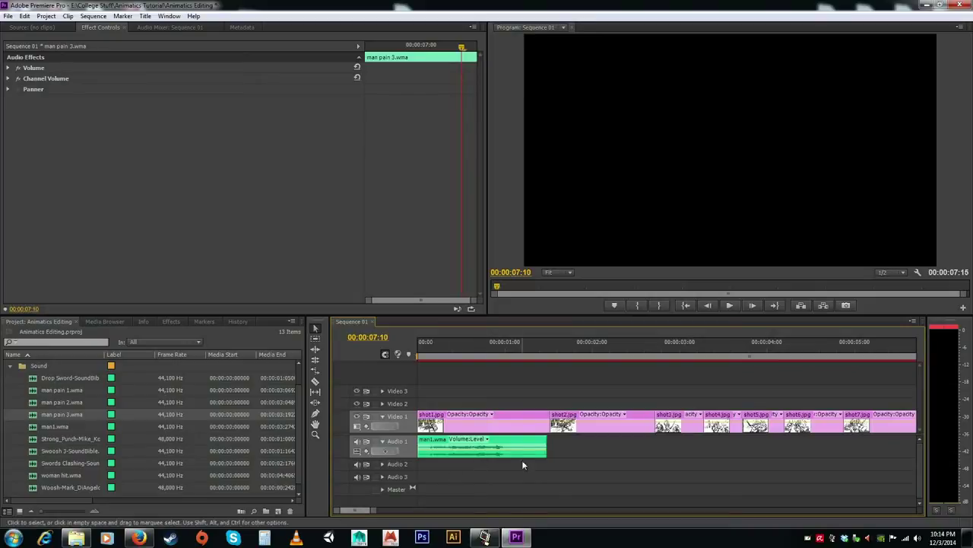
left_click(34, 404)
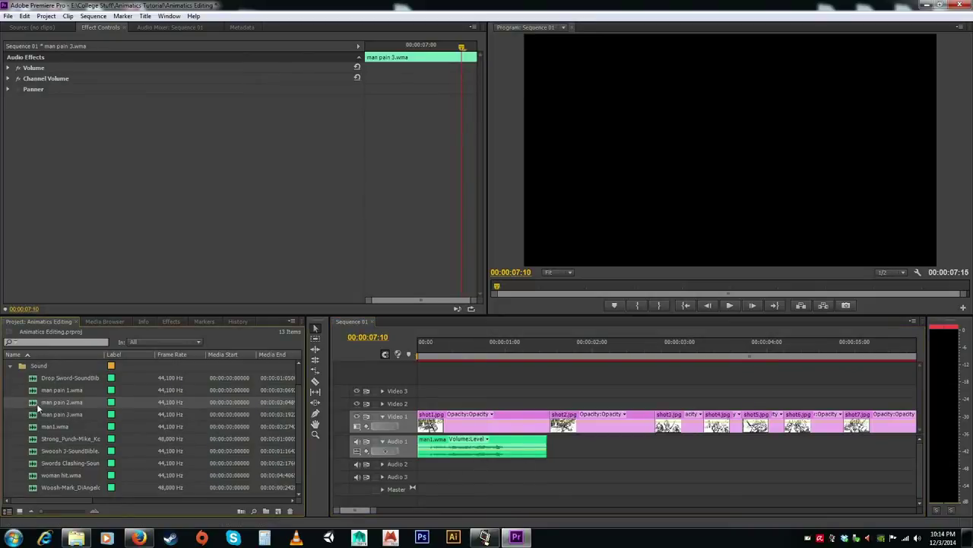
left_click(38, 403)
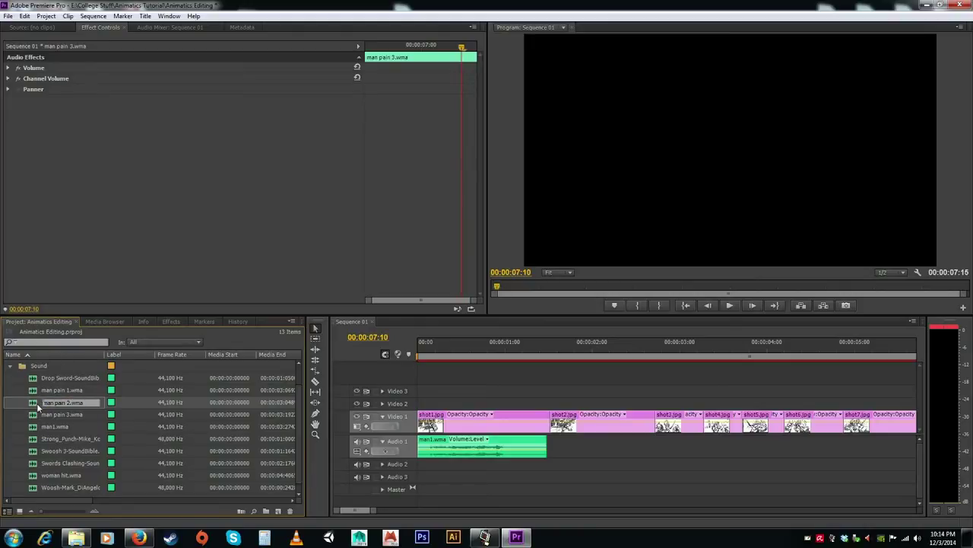
left_click(32, 404)
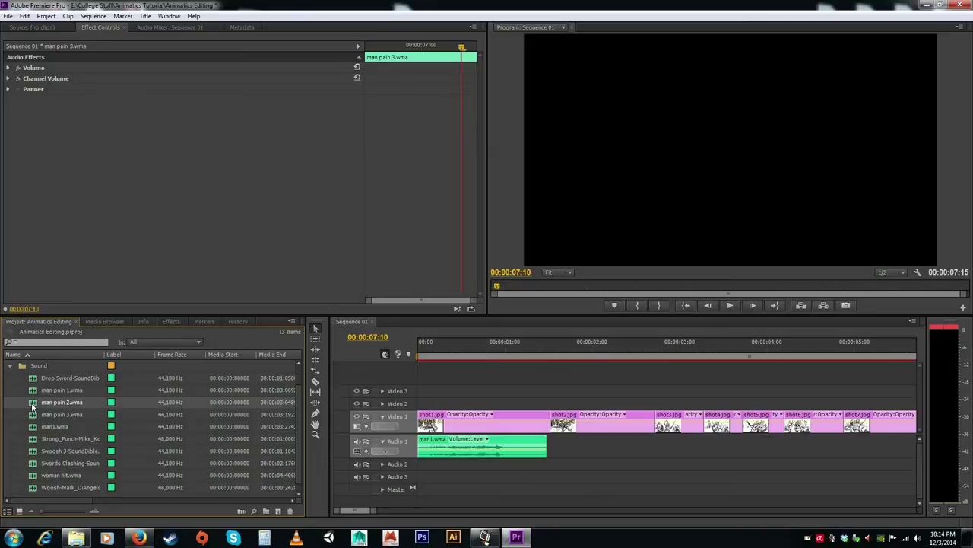
double_click(32, 405)
left_click_drag(34, 404, 659, 452)
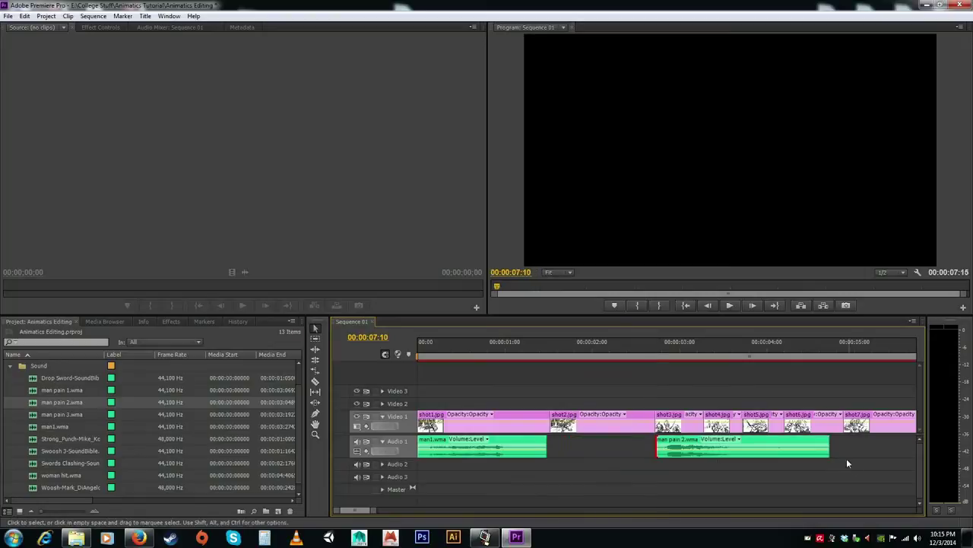
left_click_drag(827, 448, 741, 448)
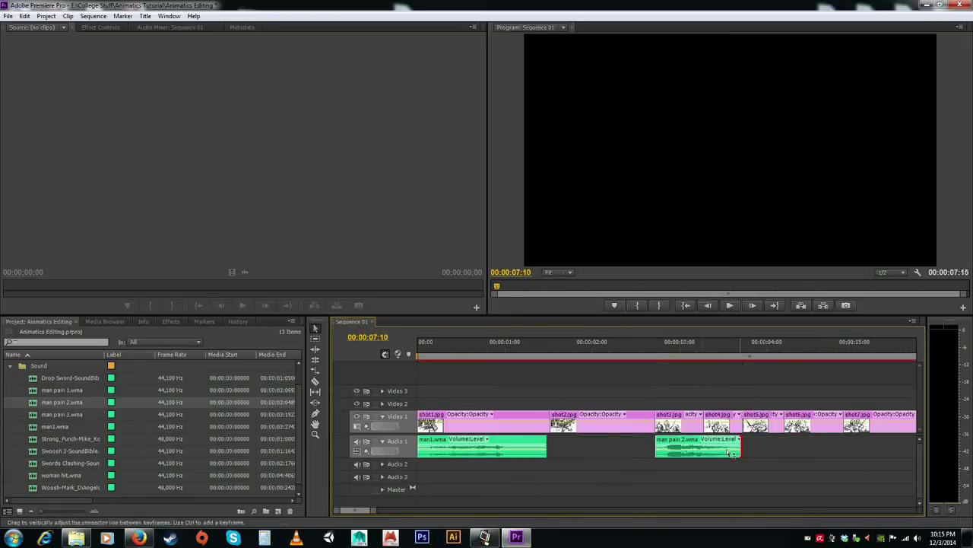
Move the man pain 2.wma clip to the start of shot2 on Audio 1 and play back that part
left_click_drag(675, 443, 565, 441)
left_click(531, 344)
key("space")
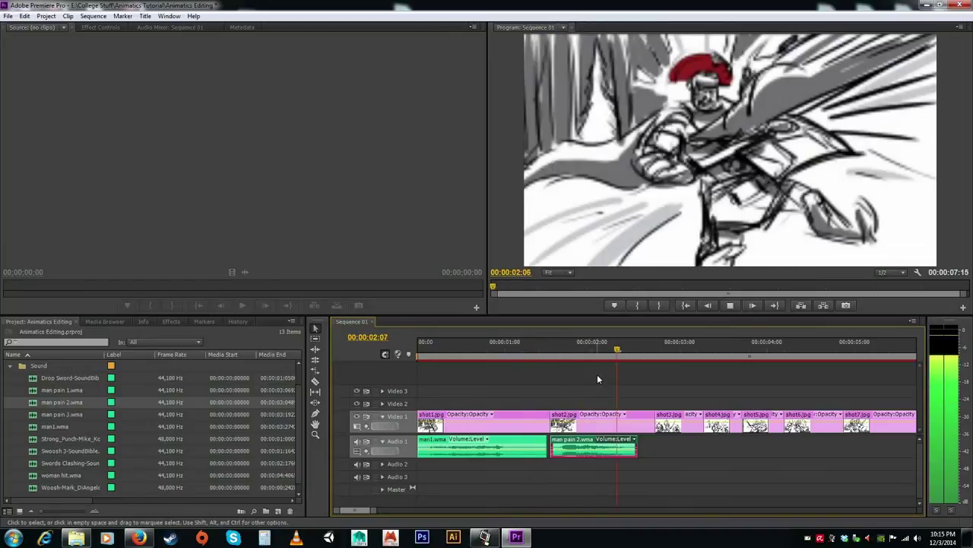
Place man pain 1.wma on Audio 1 at the start of shot3, trim its end to within shot4, and play back the result
mouse_move(656, 347)
left_mouse_down()
mouse_move(637, 348)
mouse_move(663, 348)
mouse_move(656, 354)
left_mouse_up()
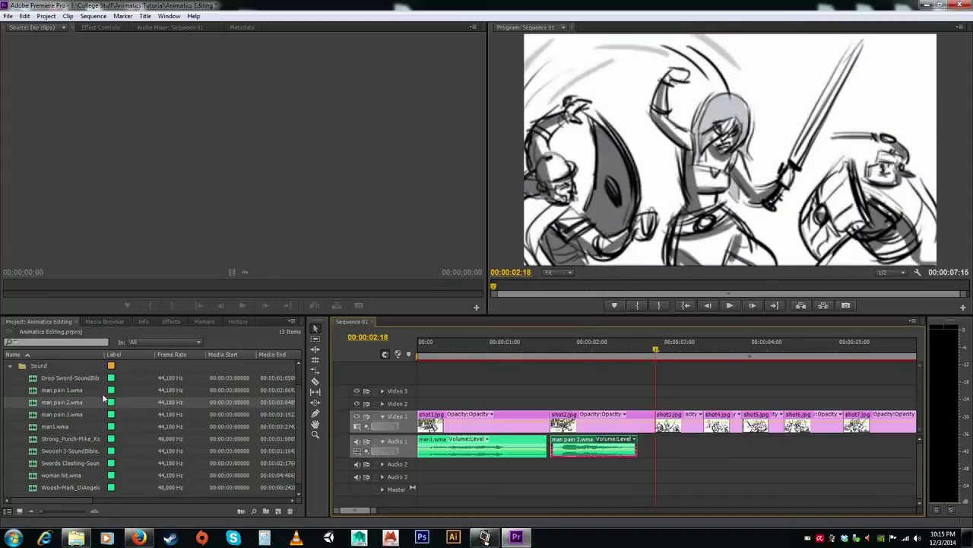
left_click_drag(38, 394, 676, 447)
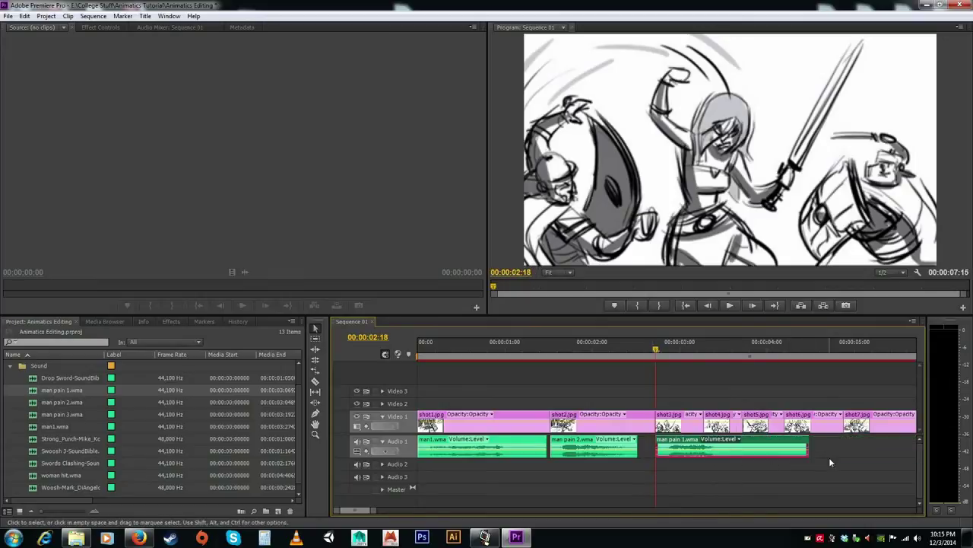
left_click_drag(807, 446, 719, 446)
left_click(640, 356)
key("space")
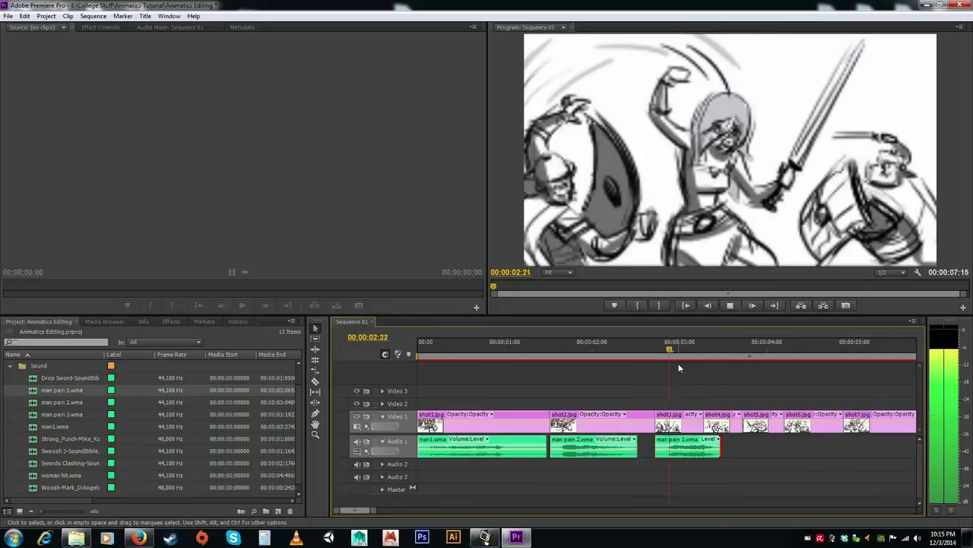
key("space")
mouse_move(700, 348)
left_mouse_down()
mouse_move(773, 348)
mouse_move(681, 345)
left_mouse_up()
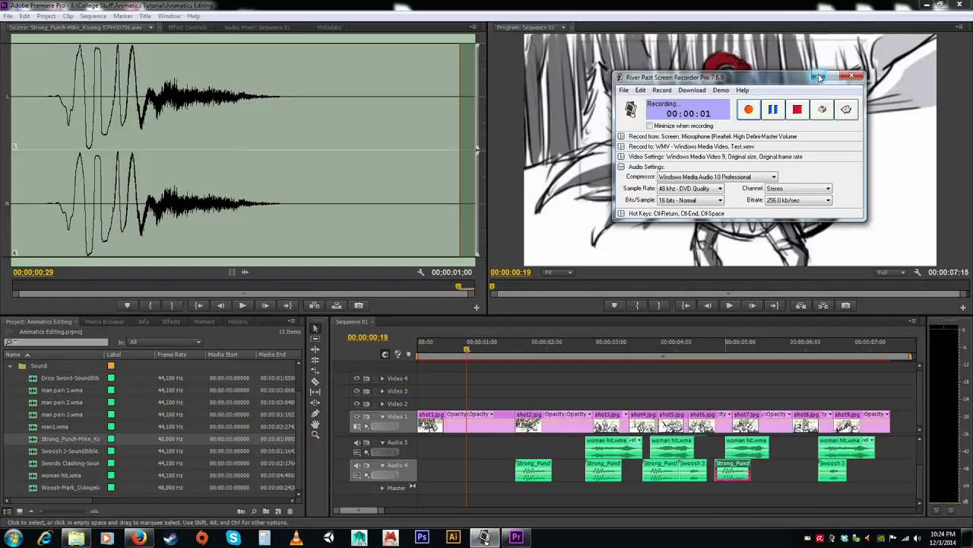
Look over the voice and effect clips arranged on Audio 1 through Audio 4
left_click(819, 77)
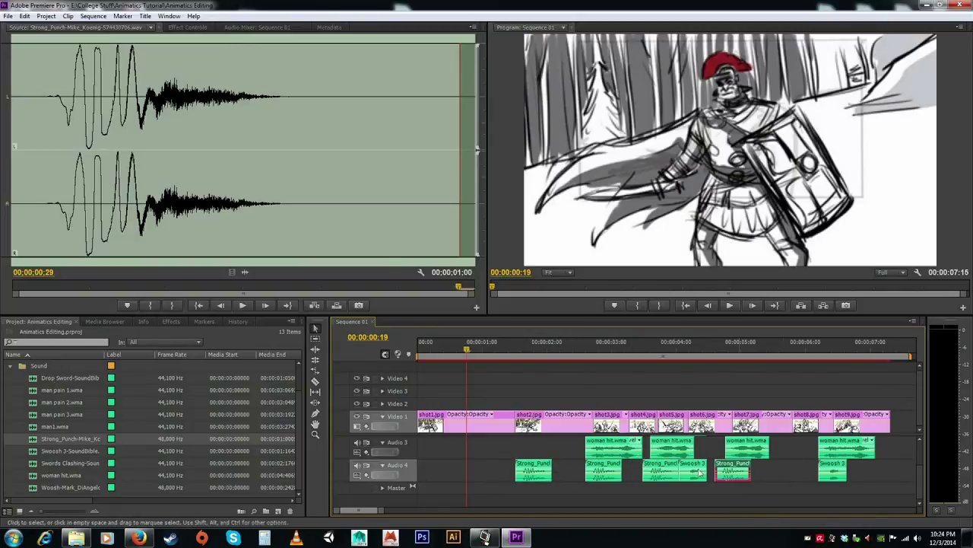
scroll(922, 476, "up", 3)
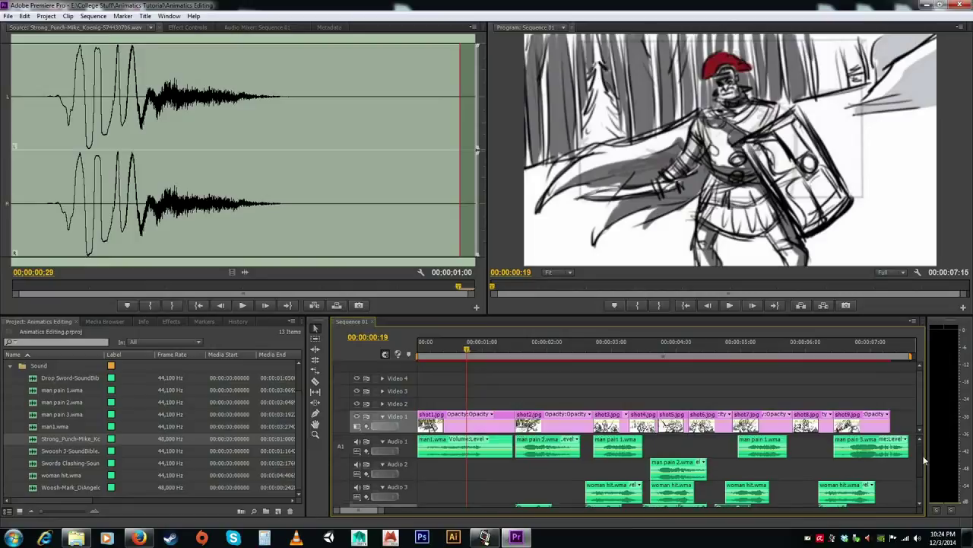
scroll(919, 471, "down", 3)
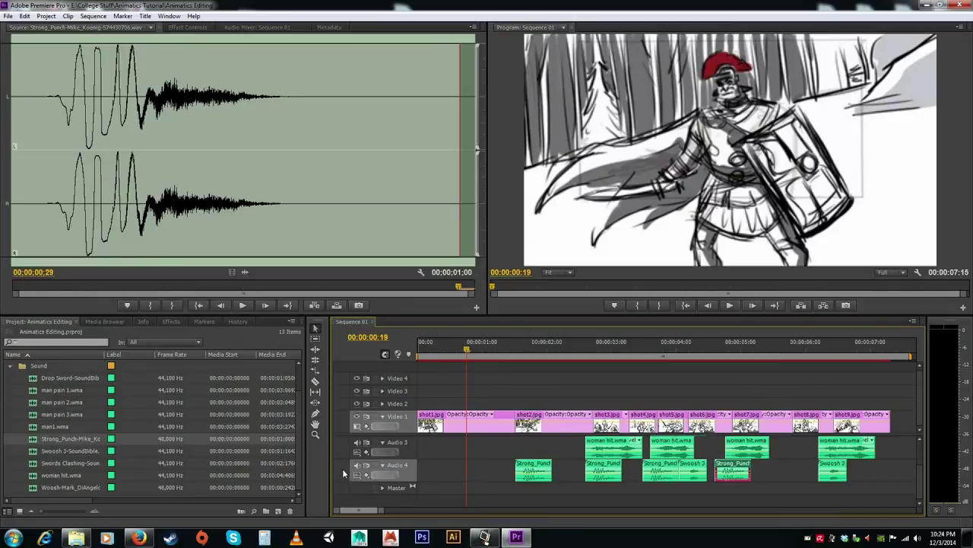
right_click(410, 475)
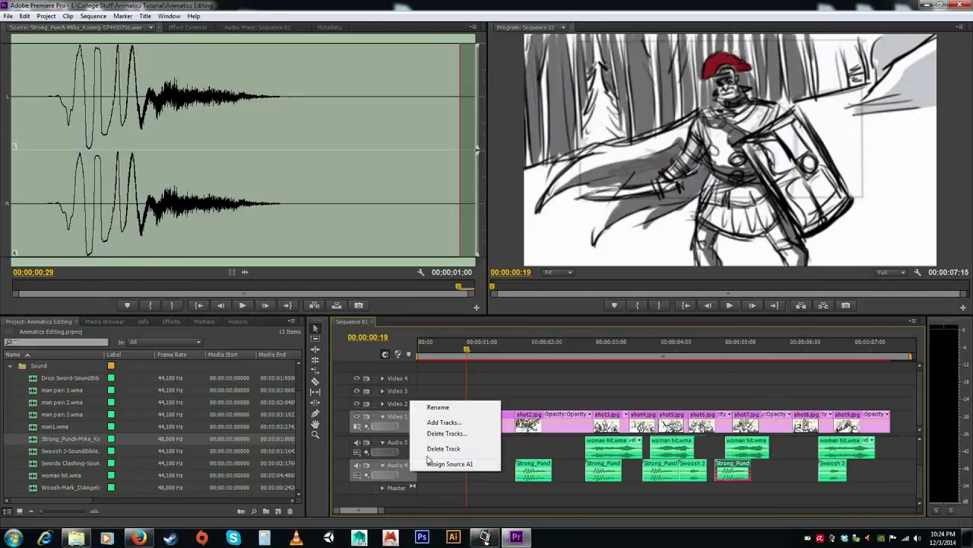
left_click(440, 422)
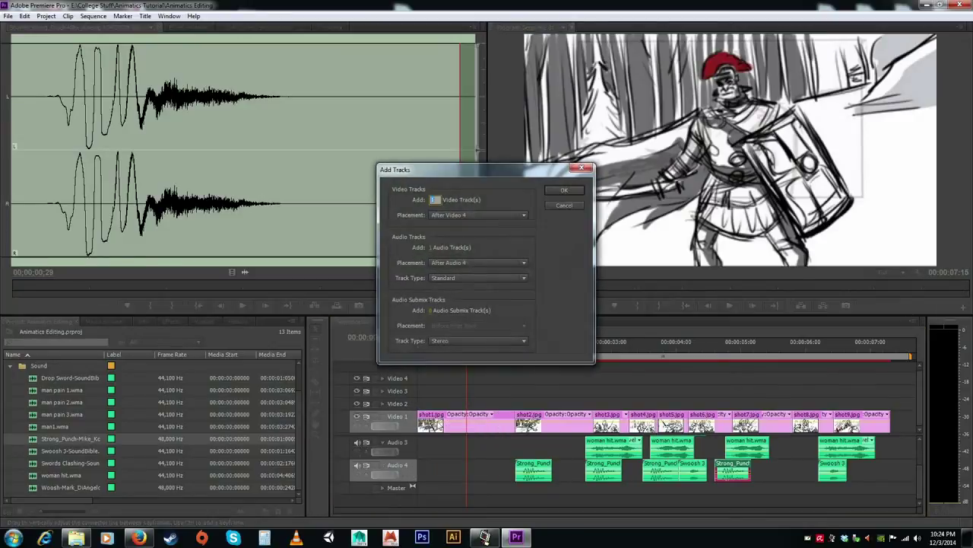
left_click(554, 207)
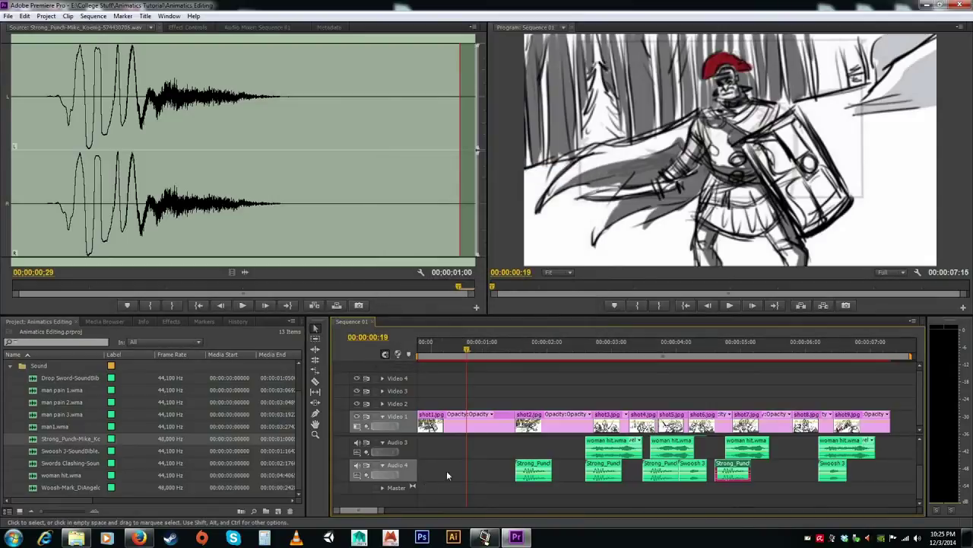
Play back shot1 from the beginning of the sequence to hear the man1.wma clip on Audio 1
left_click(411, 452)
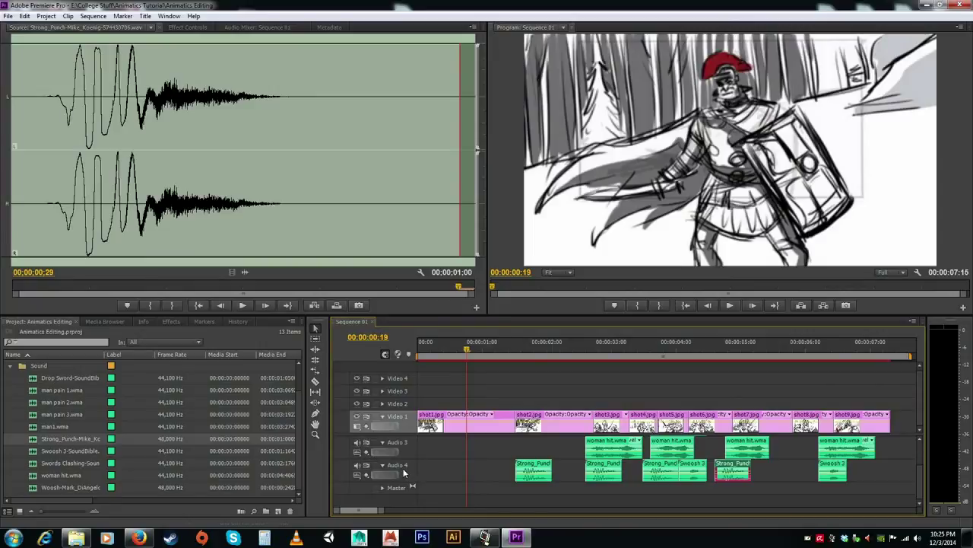
left_click_drag(918, 482, 920, 482)
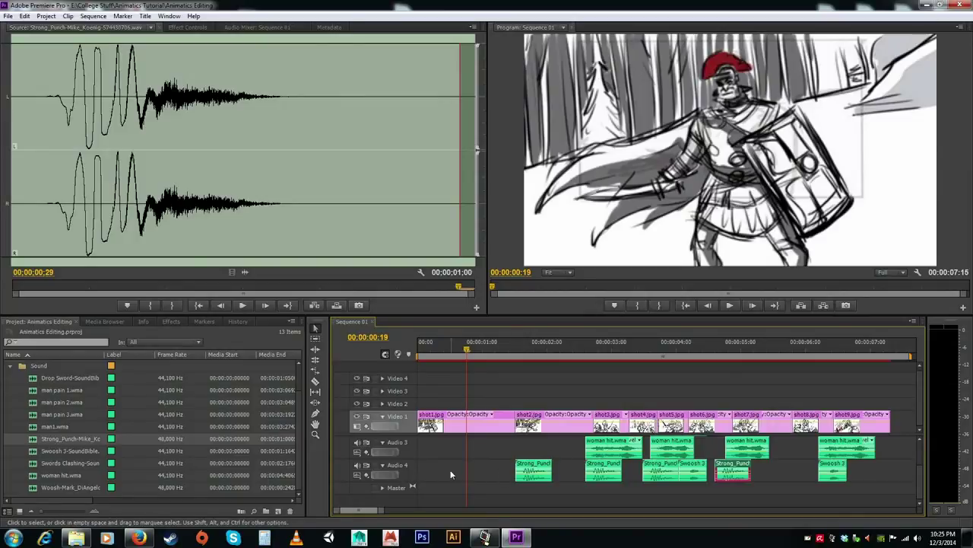
left_click_drag(918, 486, 918, 455)
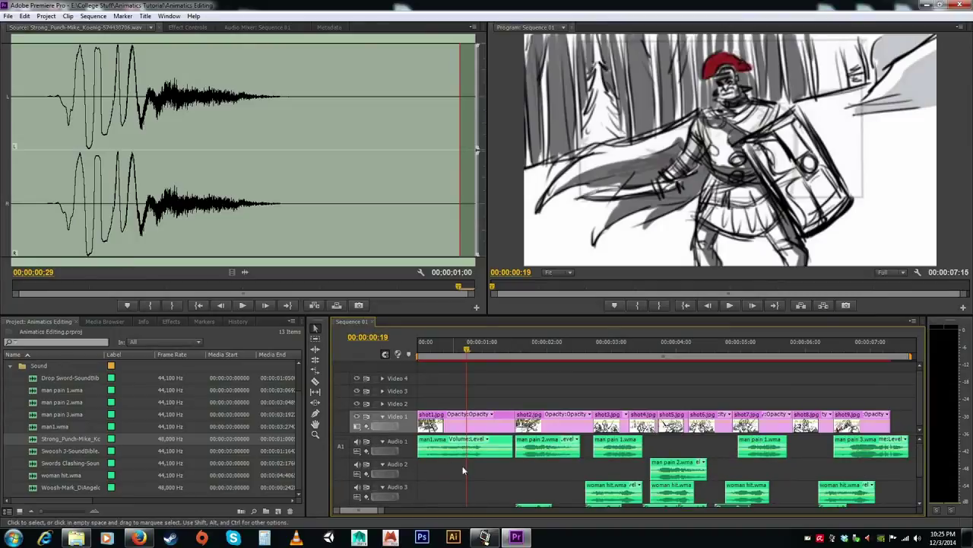
left_click_drag(451, 342, 407, 344)
key("space")
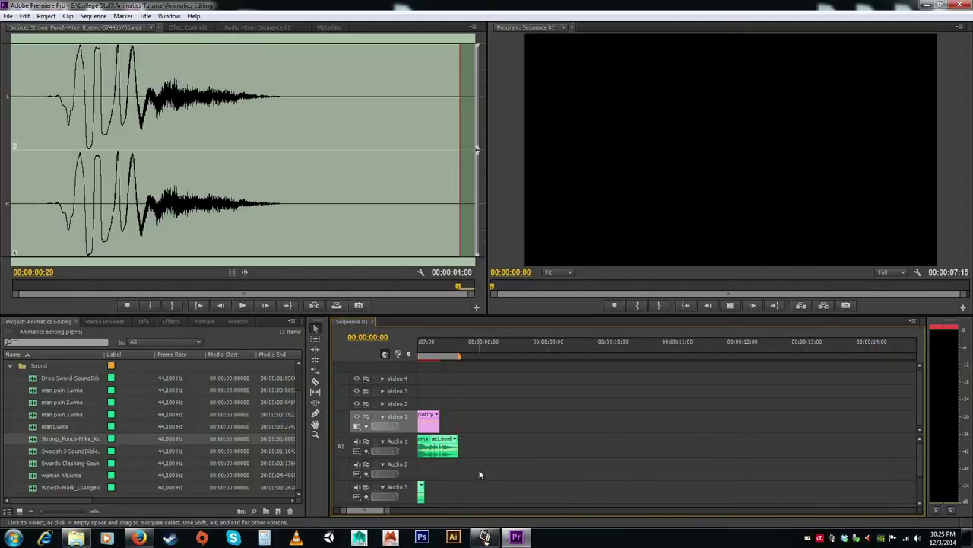
key("space")
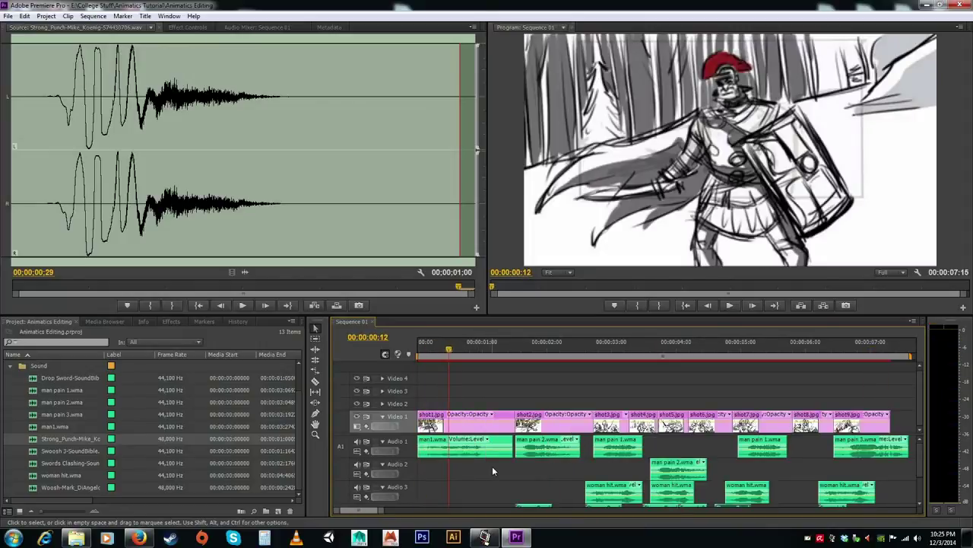
left_click(730, 306)
left_click(730, 306)
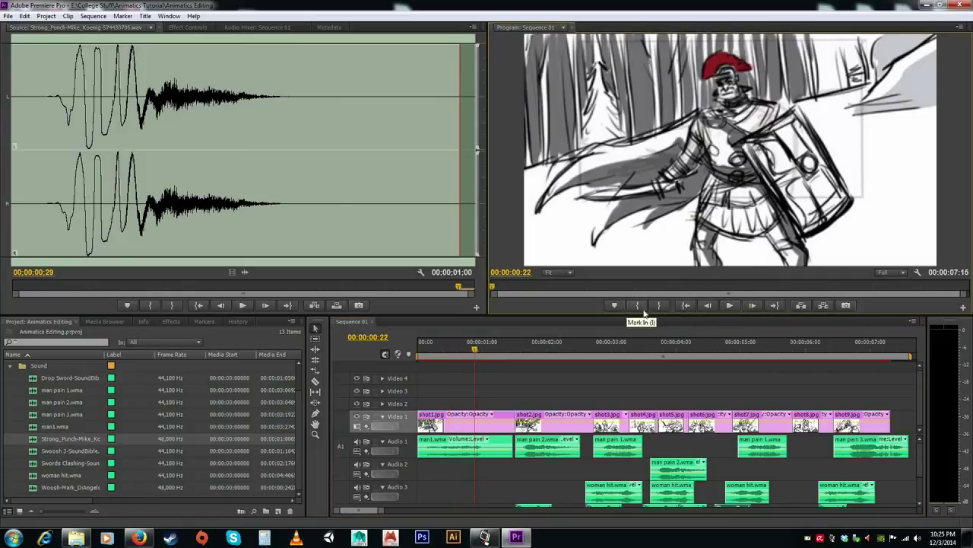
left_click_drag(435, 347, 399, 347)
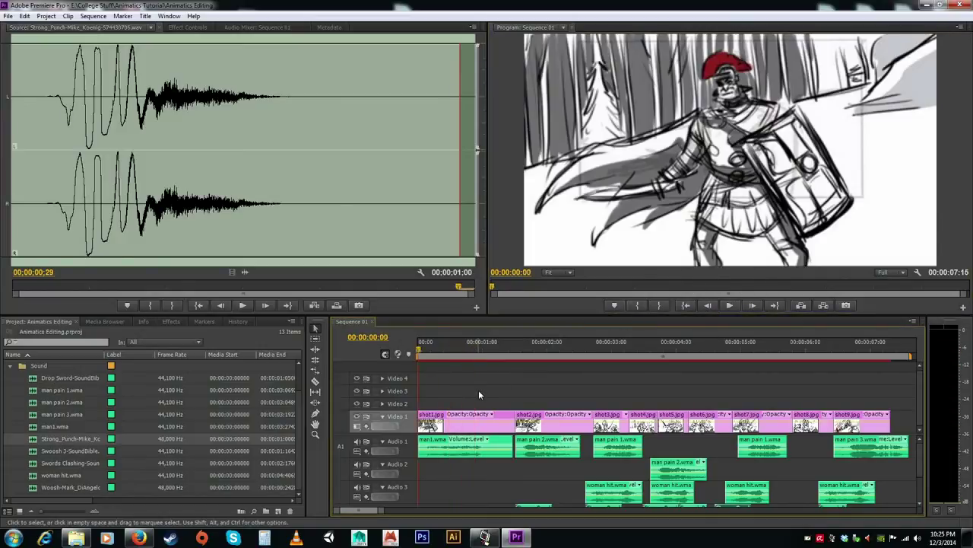
key("space")
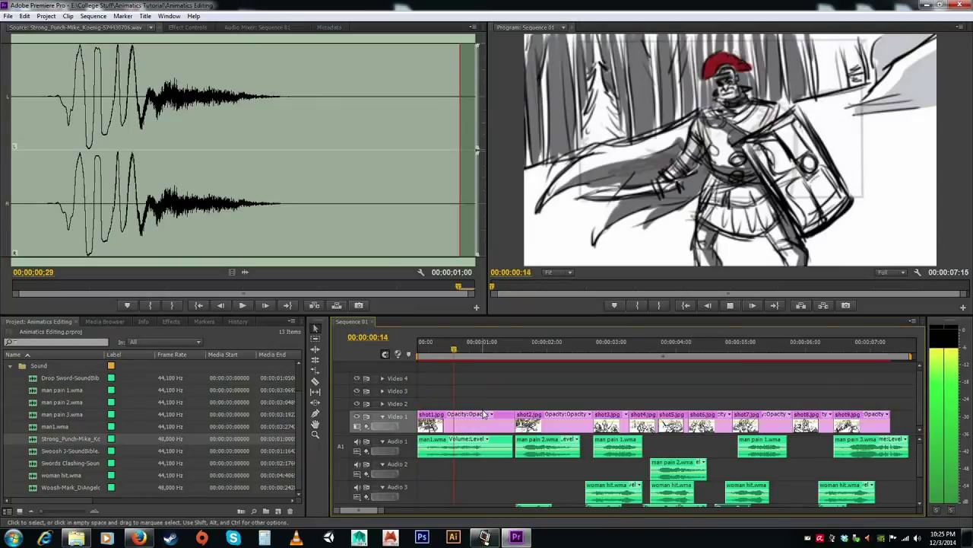
key("space")
left_click_drag(455, 342, 401, 341)
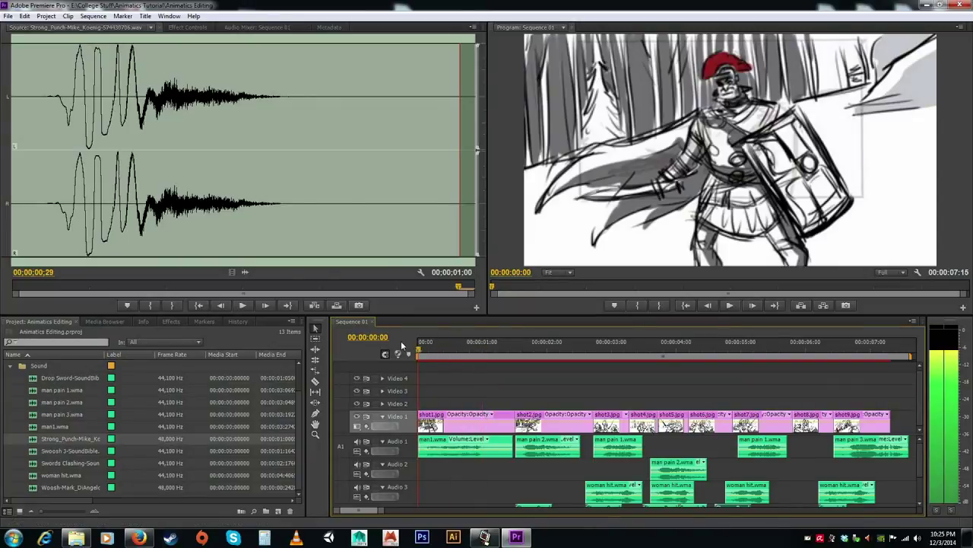
Return to the sequence start and play back through shot1 into shot2 to check the audio levels
left_click(438, 348)
left_click_drag(438, 347, 435, 348)
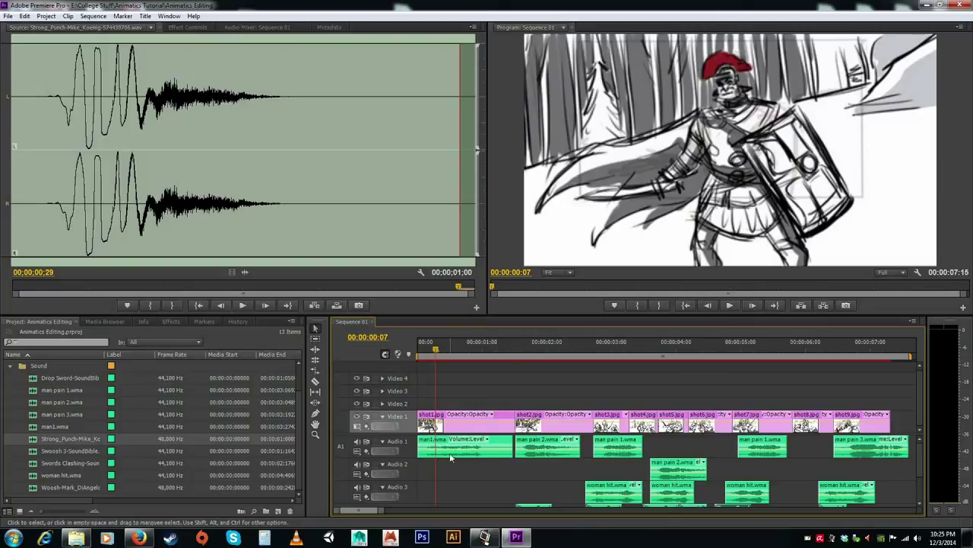
left_click(494, 453)
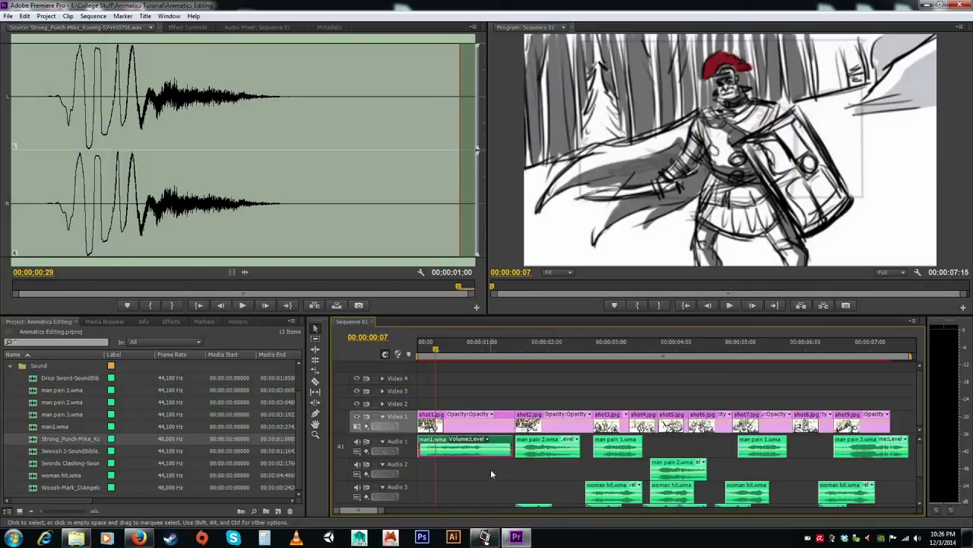
left_click(491, 468)
left_click_drag(430, 349, 420, 349)
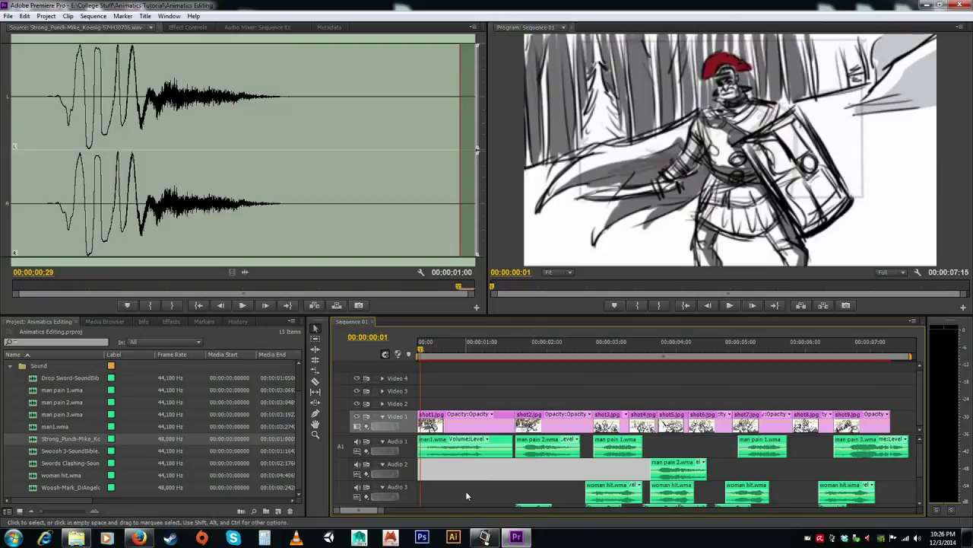
left_click(420, 348)
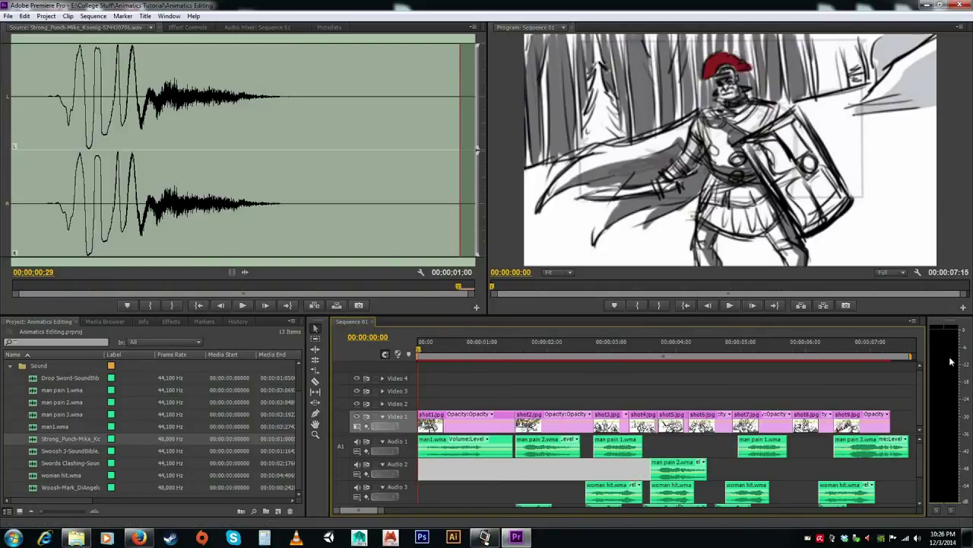
key("space")
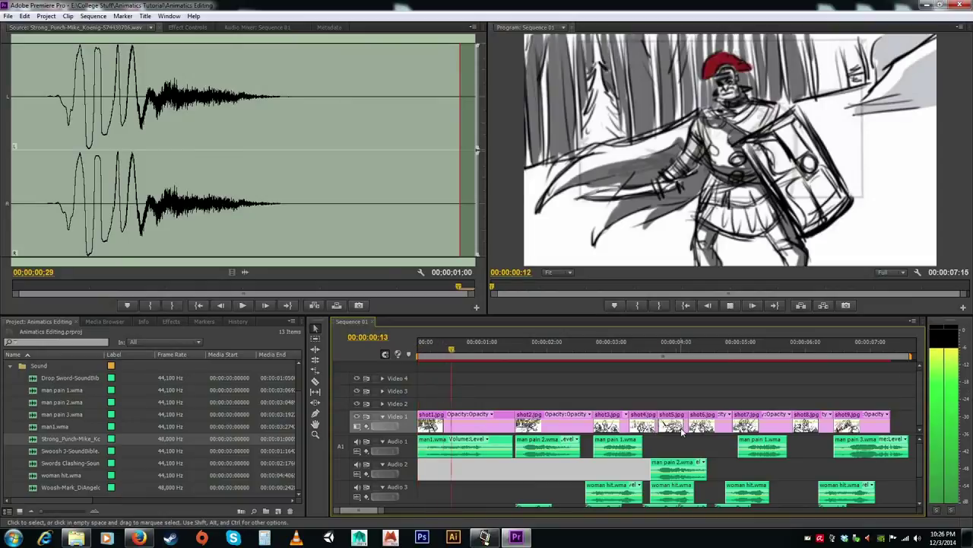
key("space")
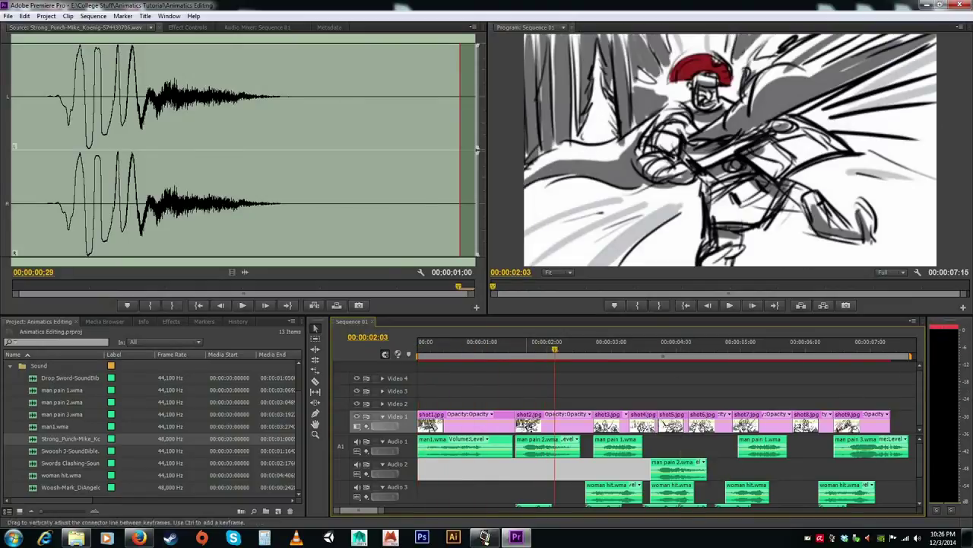
Examine the man pain 2.wma clip on Audio 1 and the Strong_Punch clip on Audio 4 that overlap under shot2
left_click(536, 444)
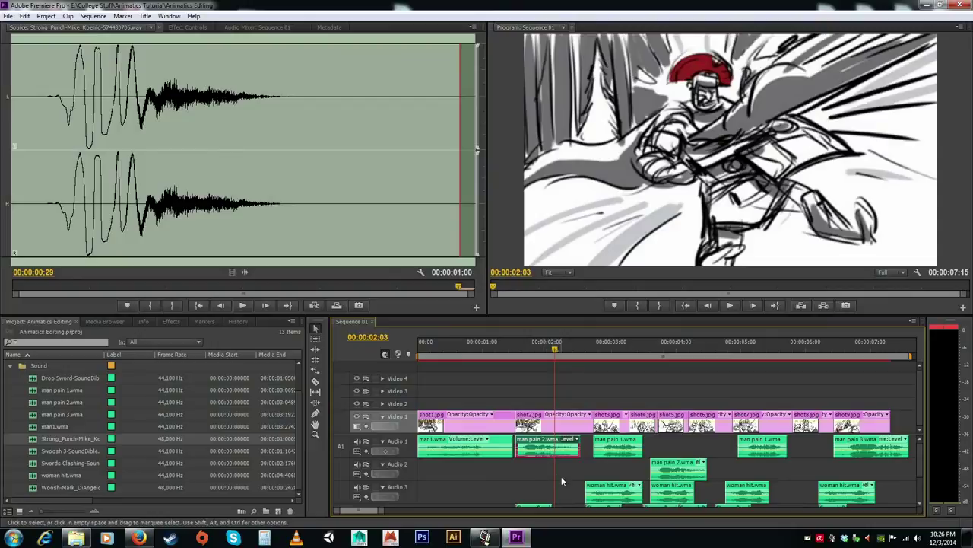
left_click_drag(920, 458, 921, 467)
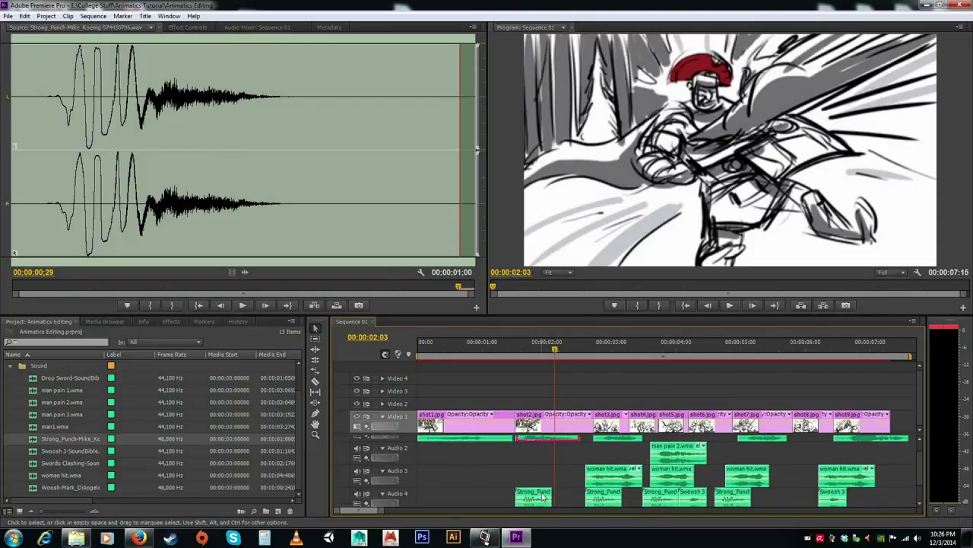
scroll(909, 462, "up", 2)
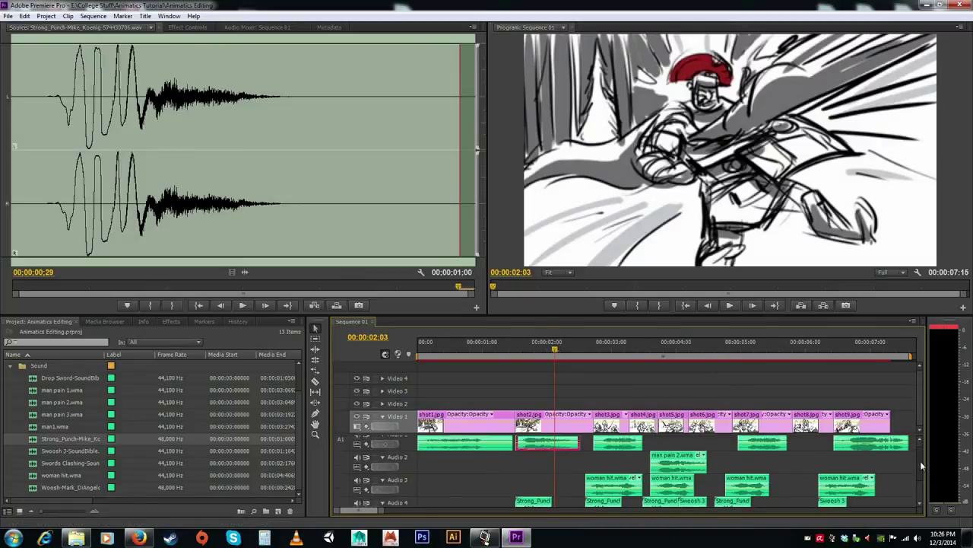
scroll(918, 460, "up", 1)
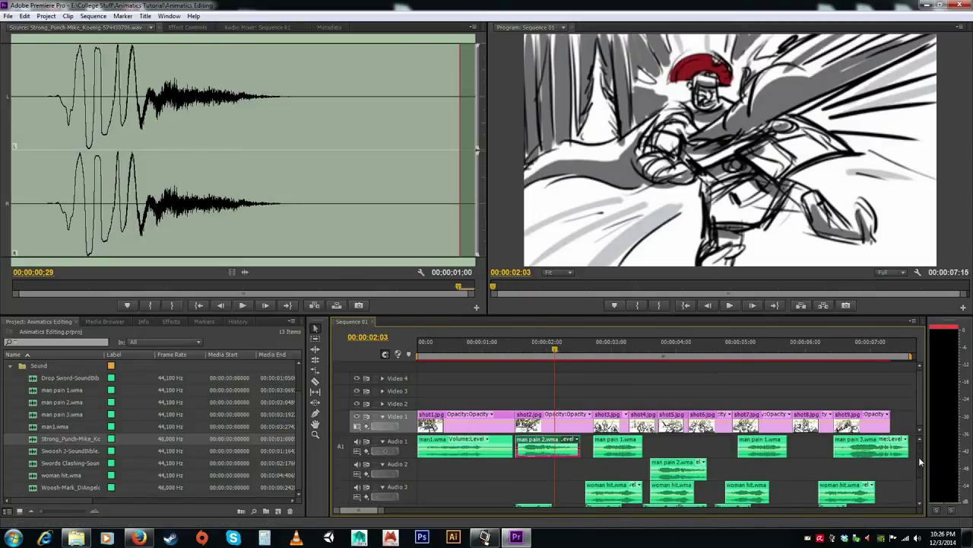
left_click(532, 475)
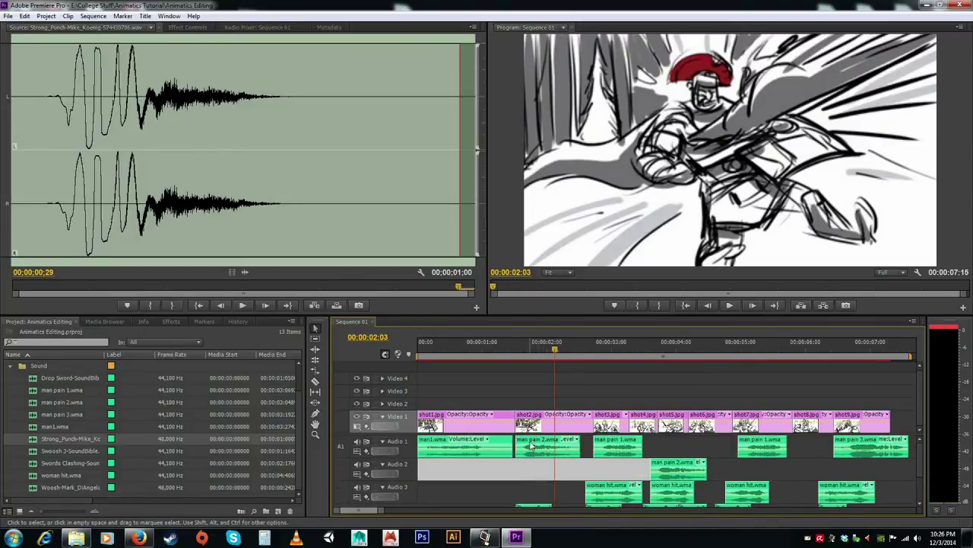
left_click(532, 446)
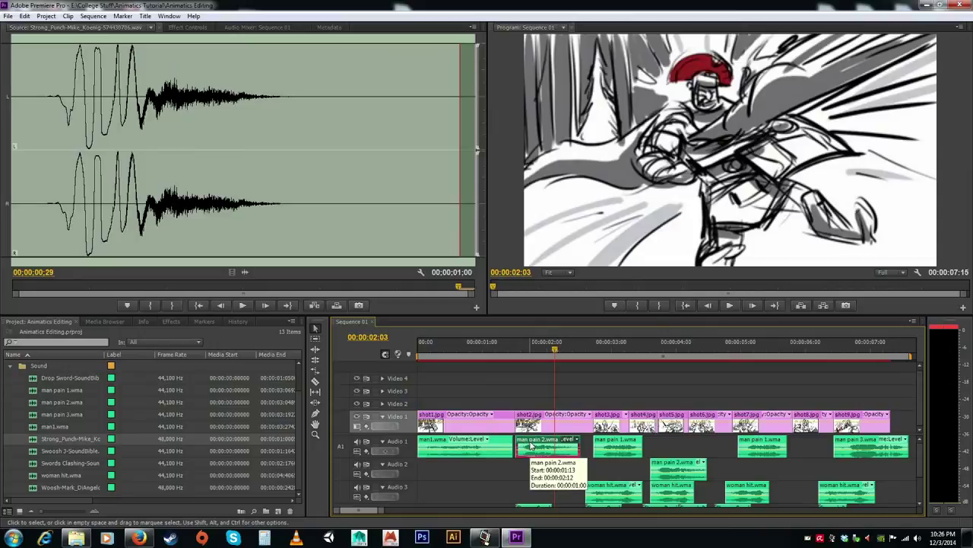
left_click(524, 470)
left_click(537, 443)
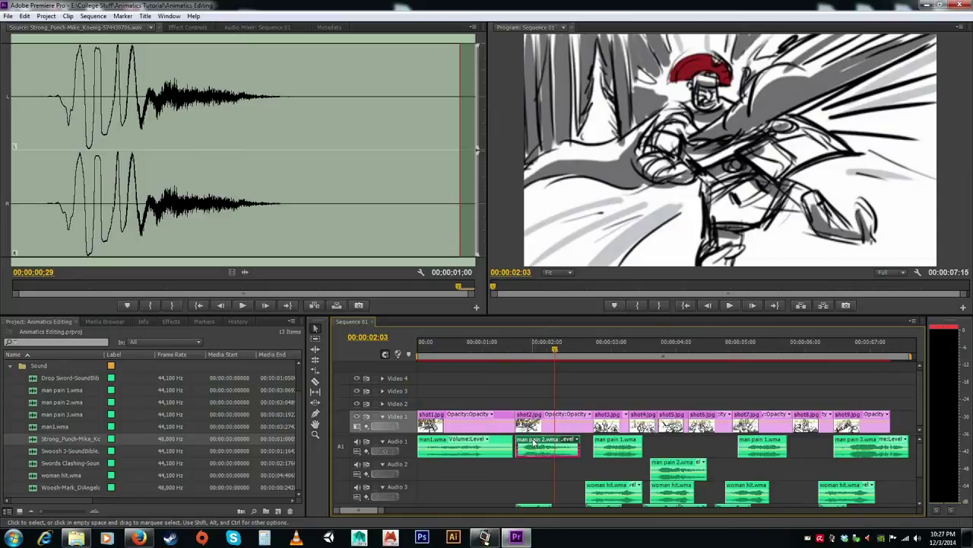
left_click(528, 471)
Set the volume level of the man pain 2.wma clip under shot2 to -2 dB and play back from the end of shot1
left_click(535, 446)
left_click(182, 28)
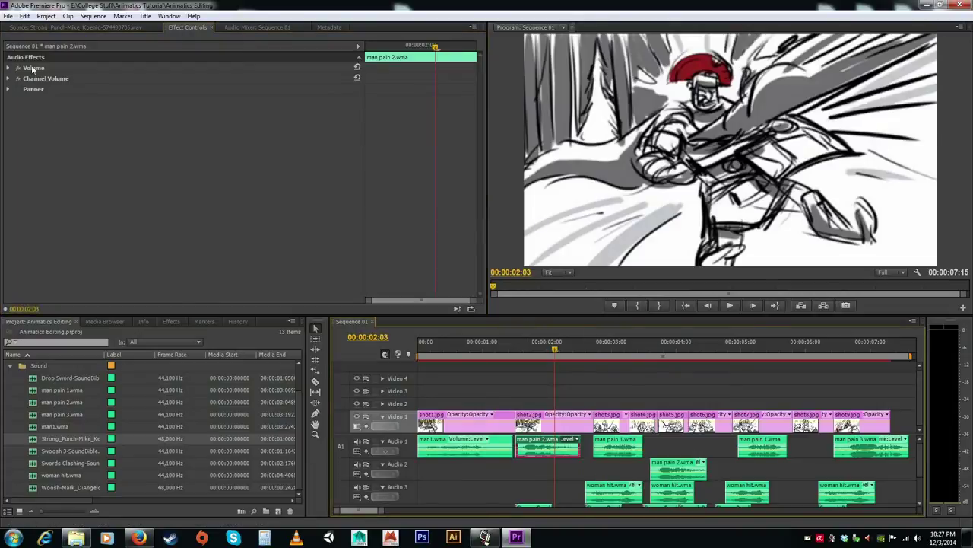
left_click(8, 68)
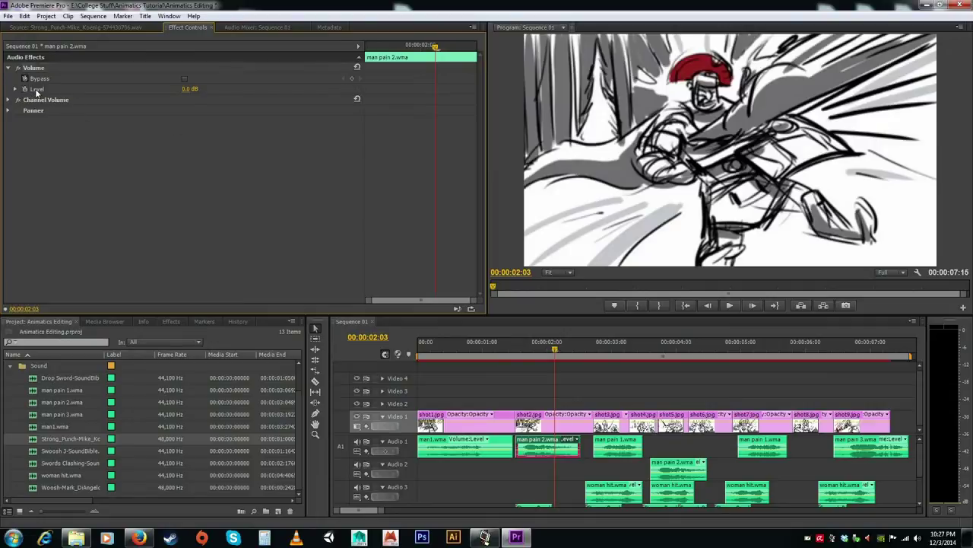
left_click(185, 90)
left_click(191, 140)
left_click(188, 90)
key("Return")
left_click(504, 342)
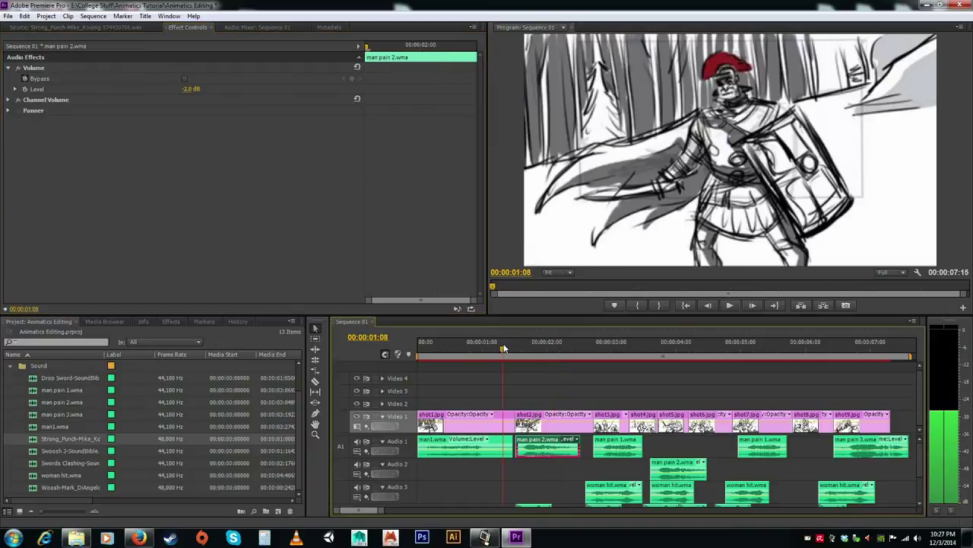
key("space")
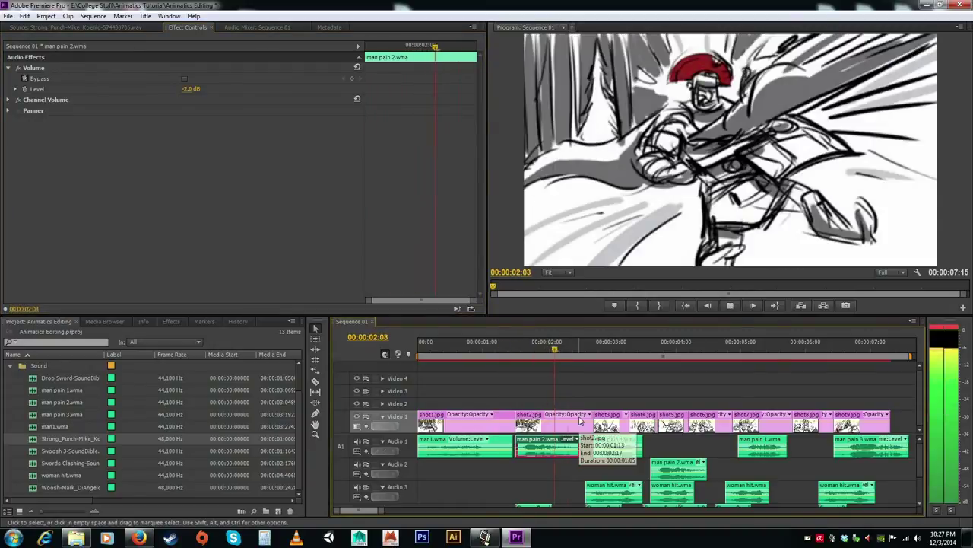
key("space")
Lower the volume level of the man pain 2.wma clip under shot2 to -4 dB and replay the transition into shot2
left_click(188, 89)
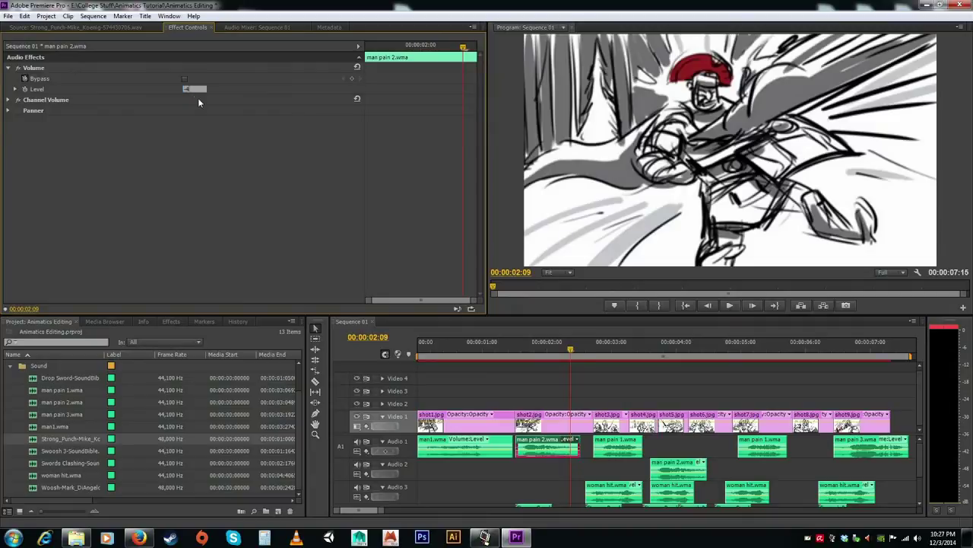
left_click(505, 344)
key("space")
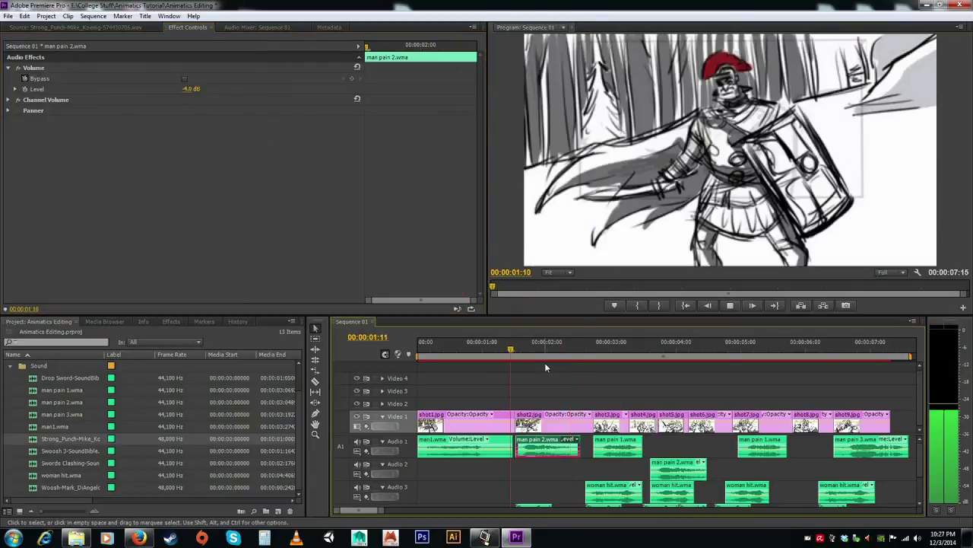
key("space")
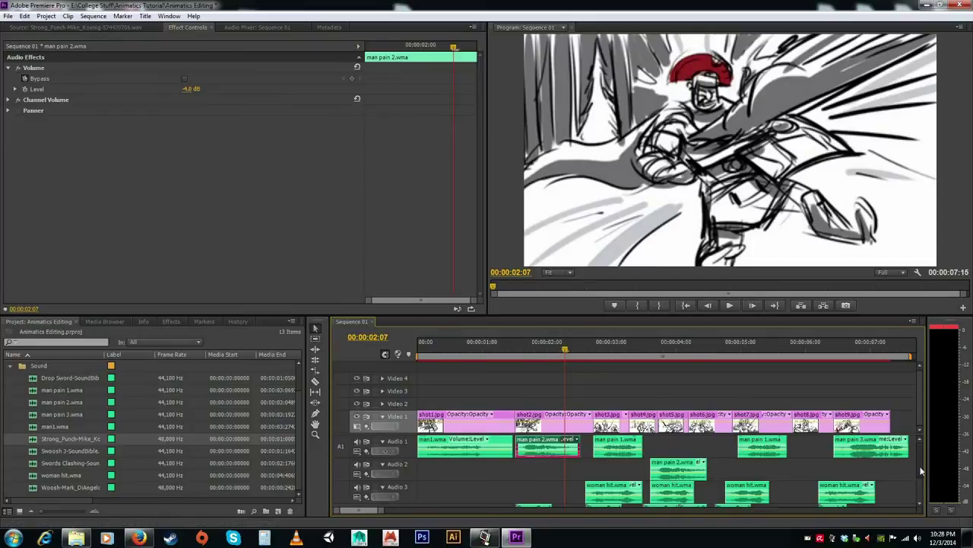
Set the volume level of the Strong_Punch clip under shot2 on Audio 4 to -2 dB and play it back
scroll(921, 481, "down", 2)
scroll(920, 481, "down", 1)
left_click(569, 493)
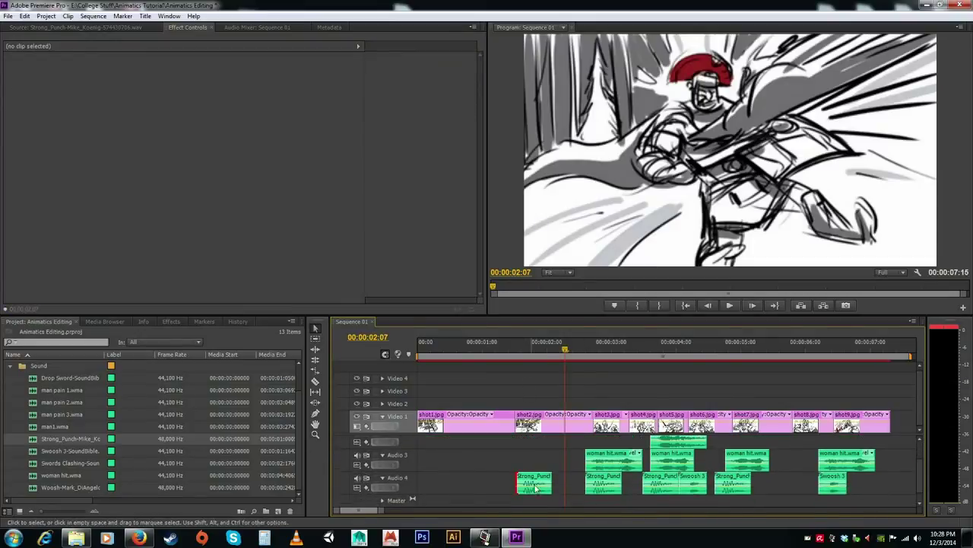
left_click(533, 482)
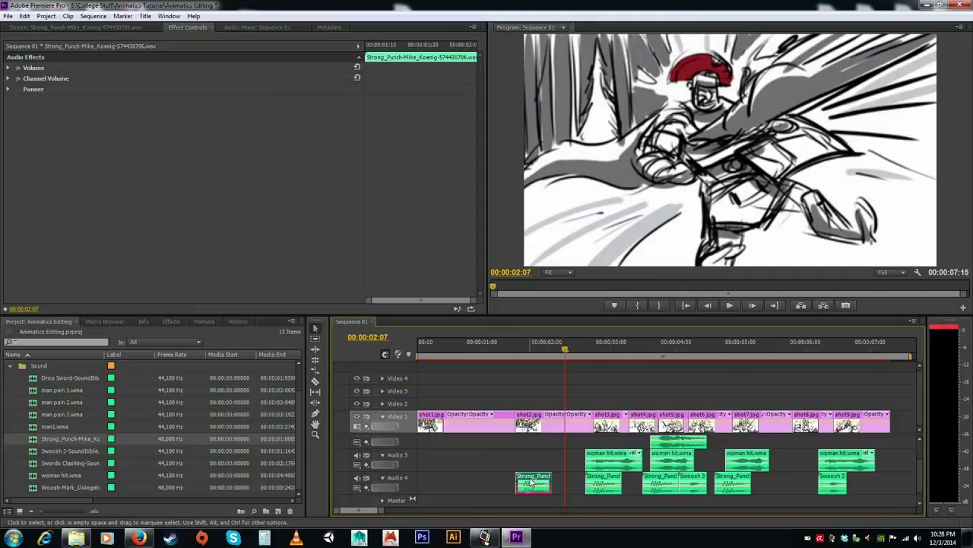
left_click(8, 68)
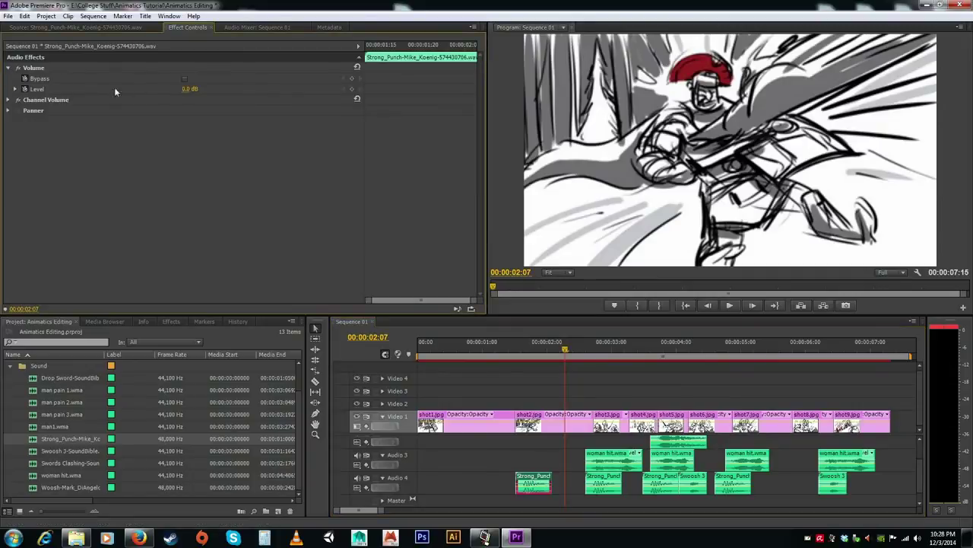
left_click(187, 89)
type("-2")
key("Return")
left_click(503, 347)
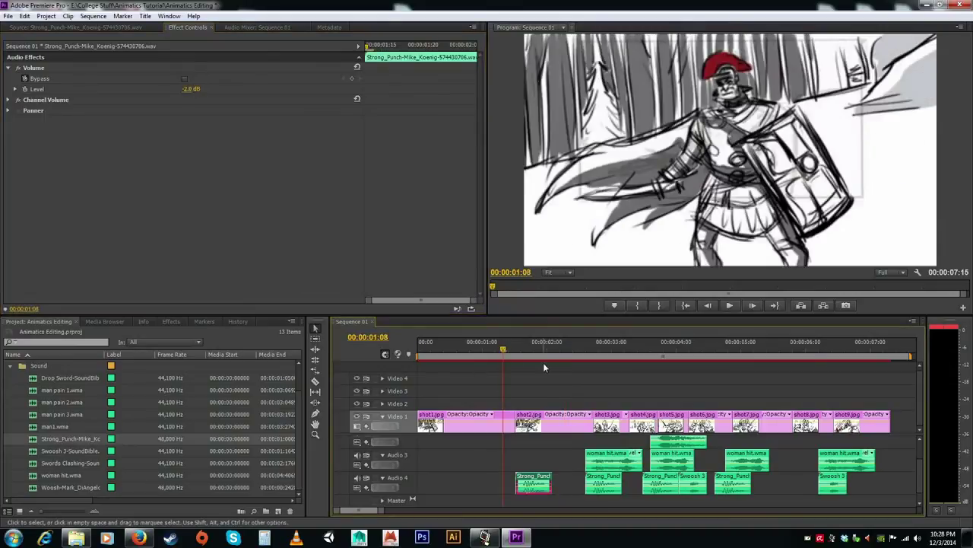
key("space")
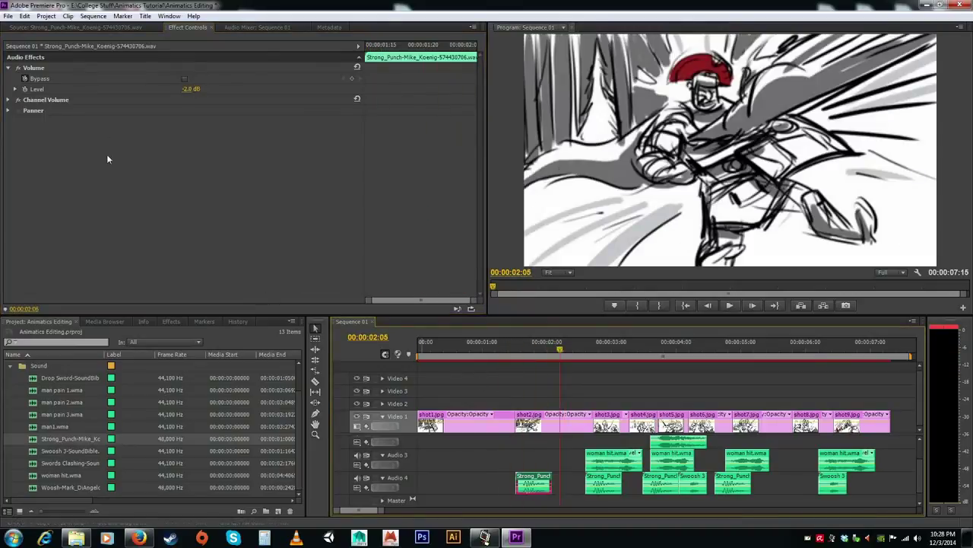
Set the Strong_Punch clip's volume level under shot2 to -6 dB and play back from late shot1 through shot2 twice
left_click(187, 90)
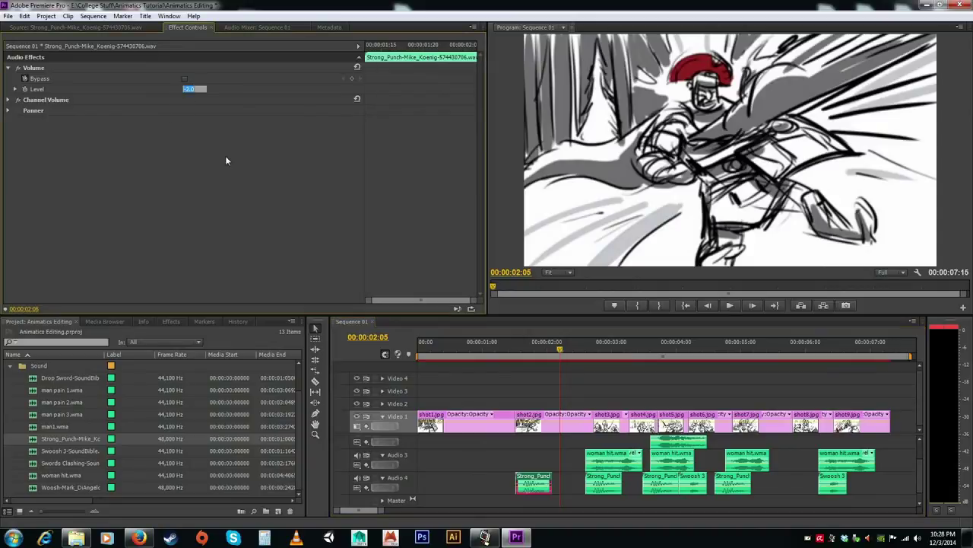
type("-6")
key("Return")
left_click(491, 352)
key("space")
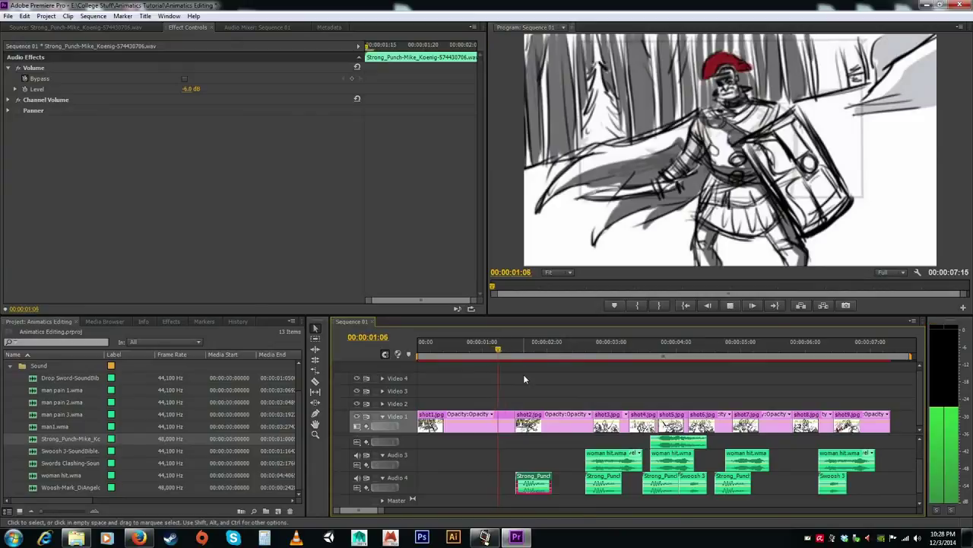
key("space")
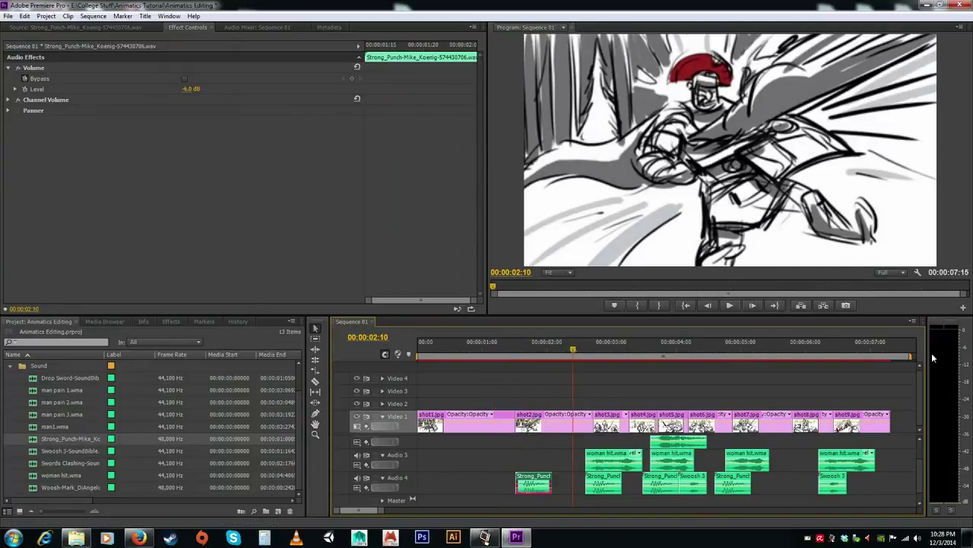
left_click(500, 351)
key("space")
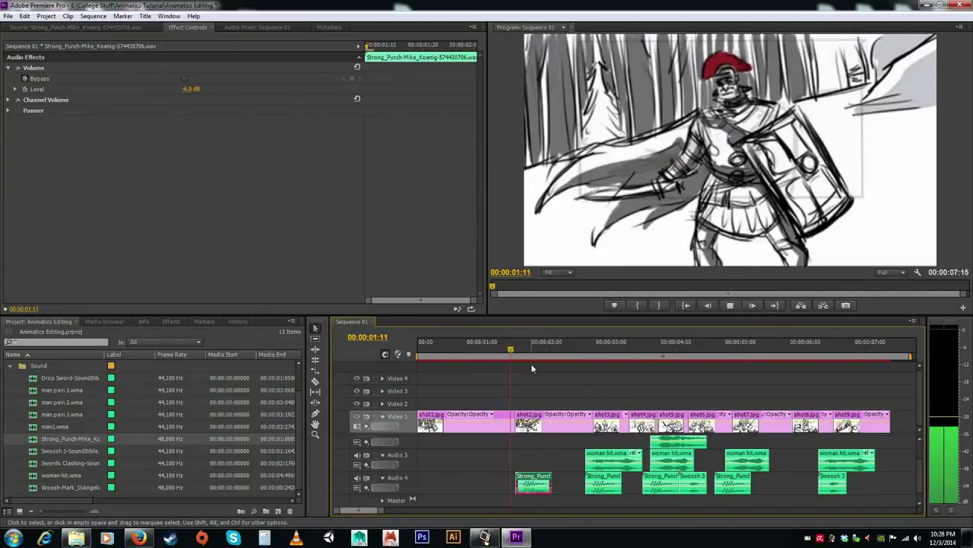
key("space")
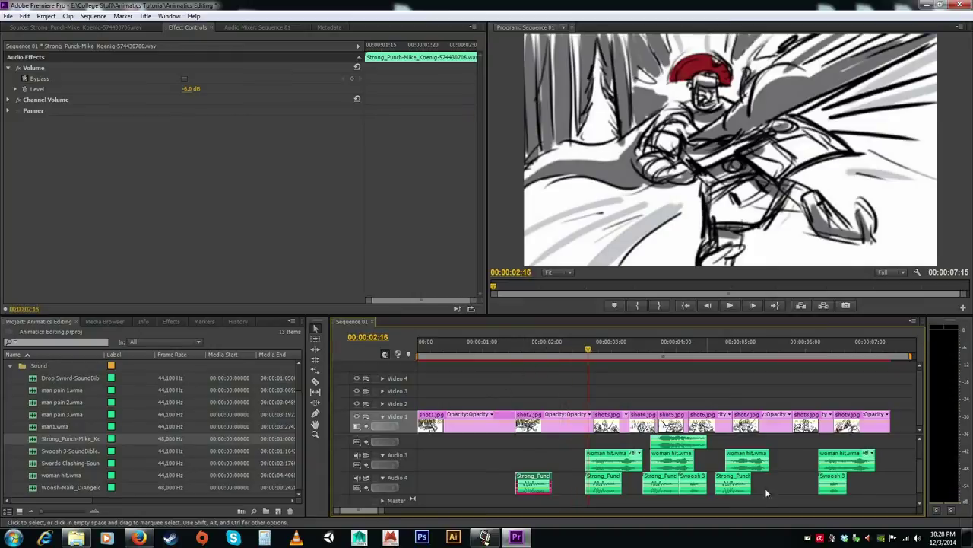
Set the volume level of the man pain 2.wma clip on Audio 1 under shot2 to -7 dB and play back shot2
scroll(922, 491, "up", 2)
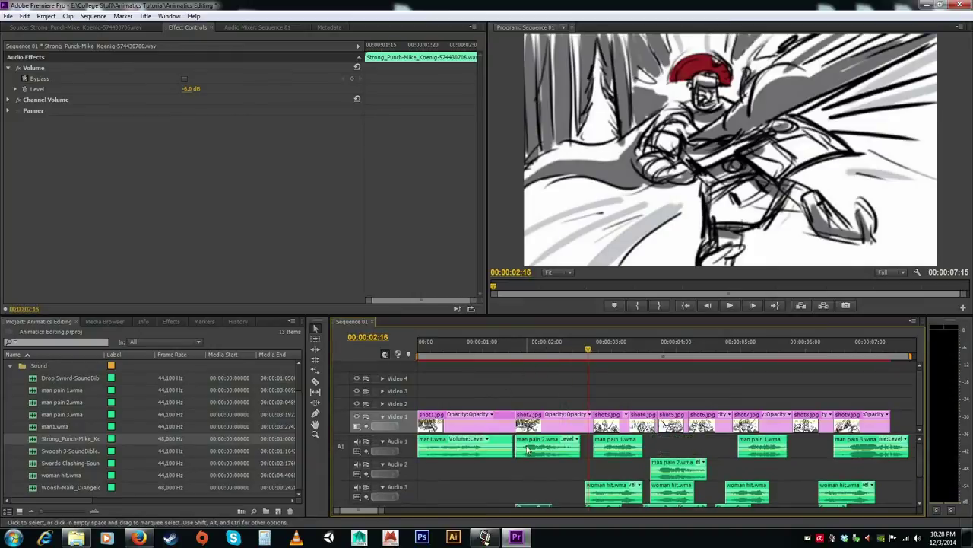
left_click(528, 443)
left_click(190, 89)
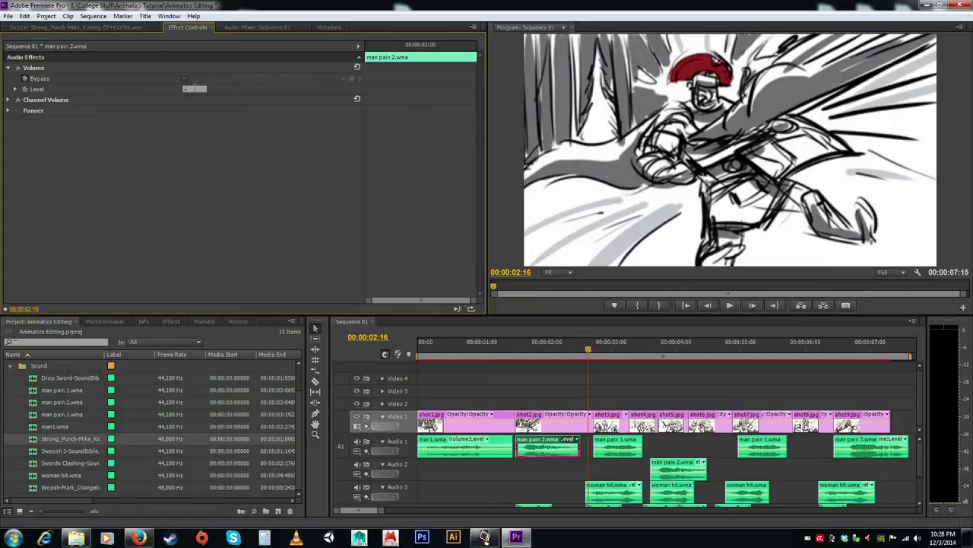
type("-7.0 dB")
key("Return")
left_click(508, 347)
key("space")
key("space")
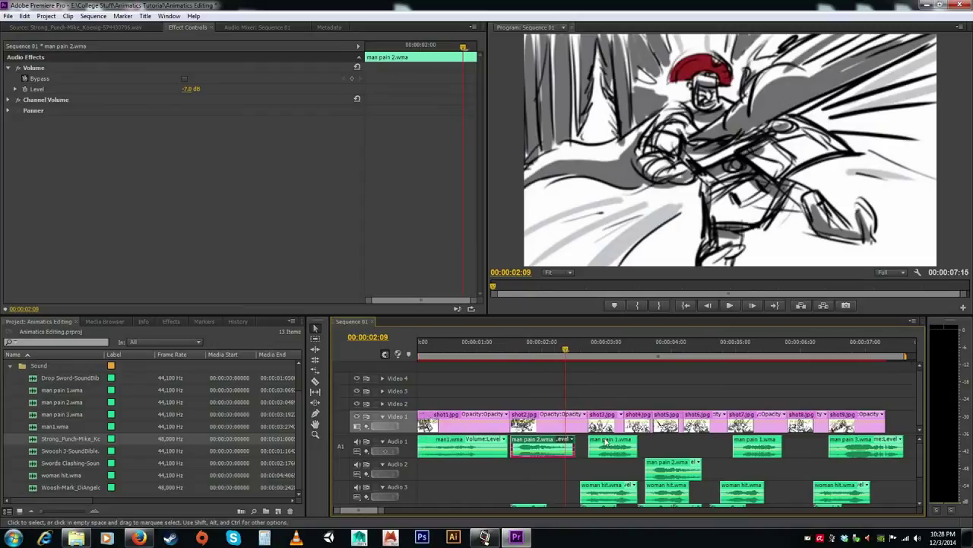
Copy the Strong_Punch clip under shot2 and paste its attributes onto the other three Strong_Punch clips on Audio 4
scroll(891, 479, "down", 3)
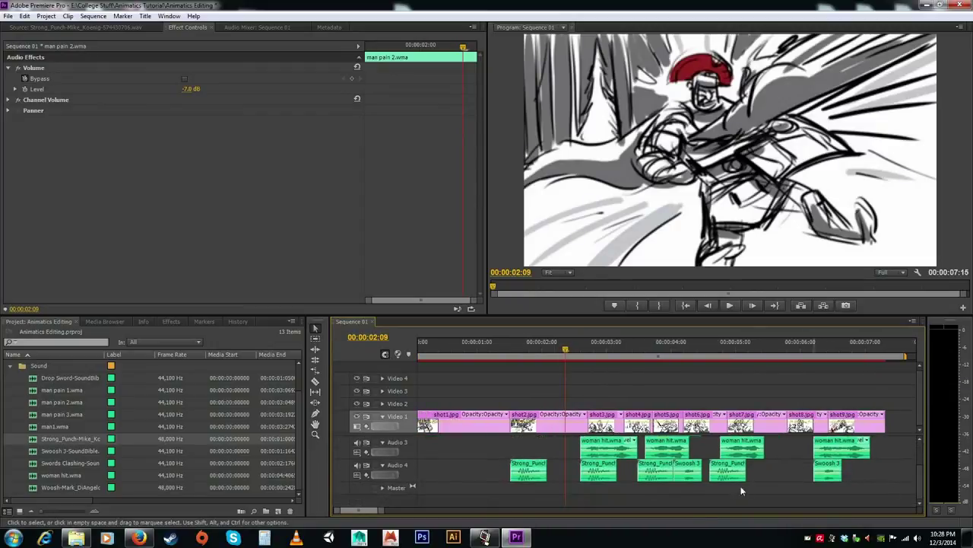
left_click(524, 470)
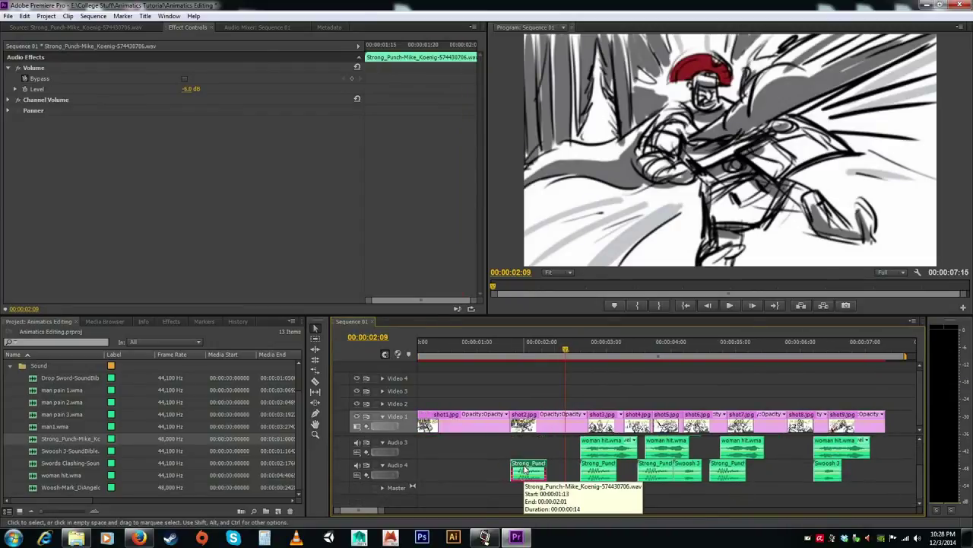
right_click(524, 470)
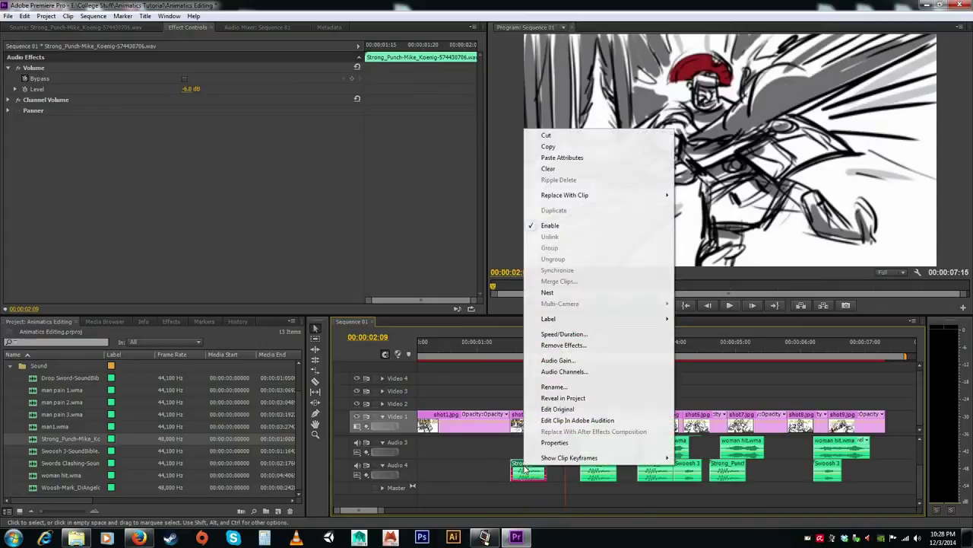
left_click(556, 146)
left_click(598, 470)
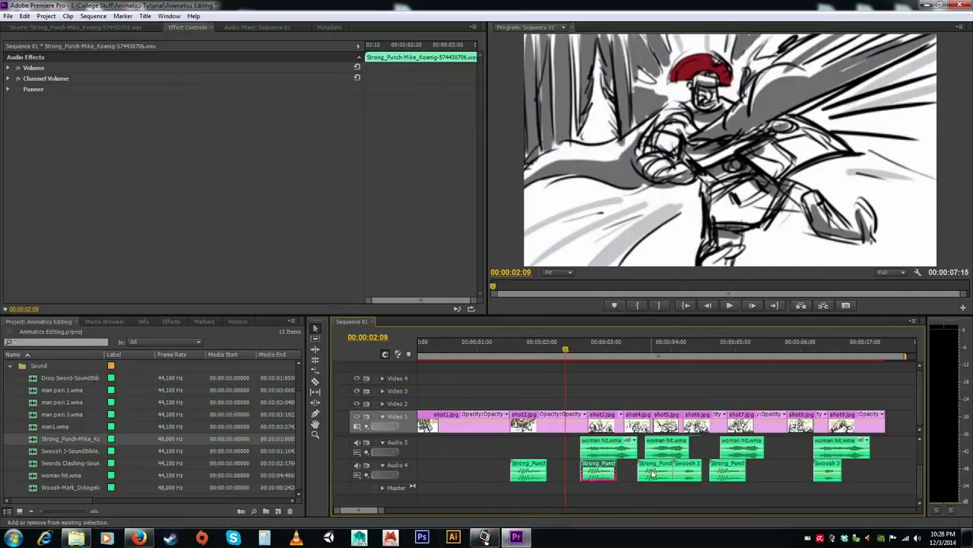
left_click(655, 470, "shift")
left_click(601, 469)
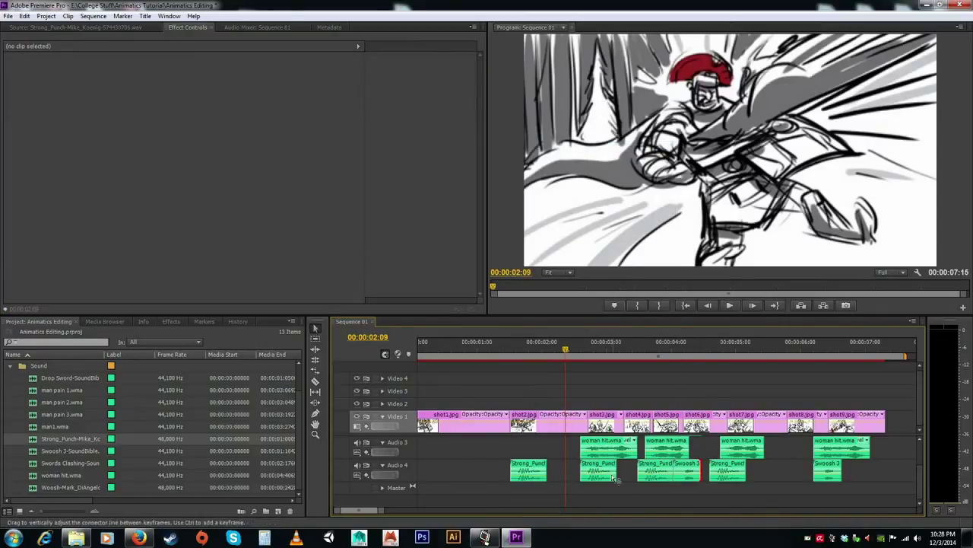
left_click(657, 469, "shift")
left_click(728, 470, "shift")
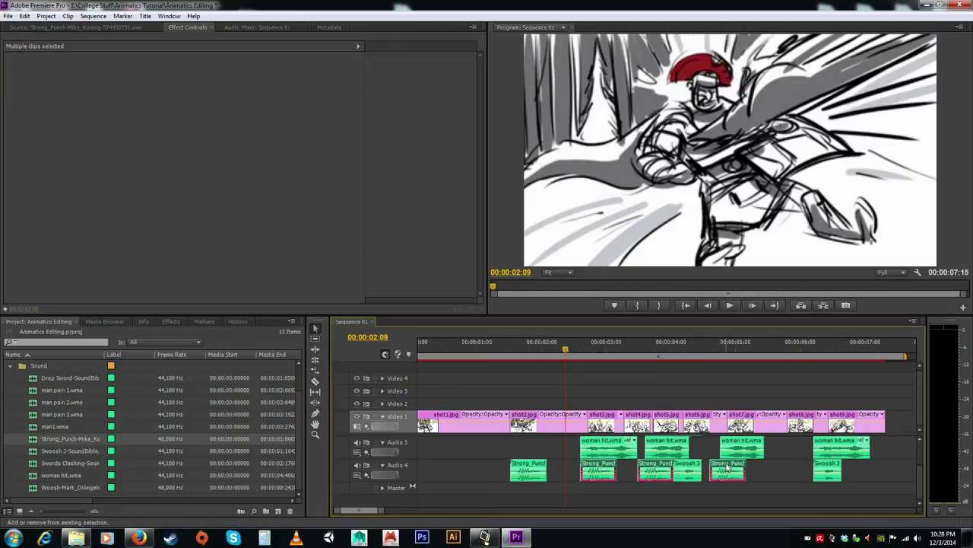
right_click(655, 470)
left_click(614, 411)
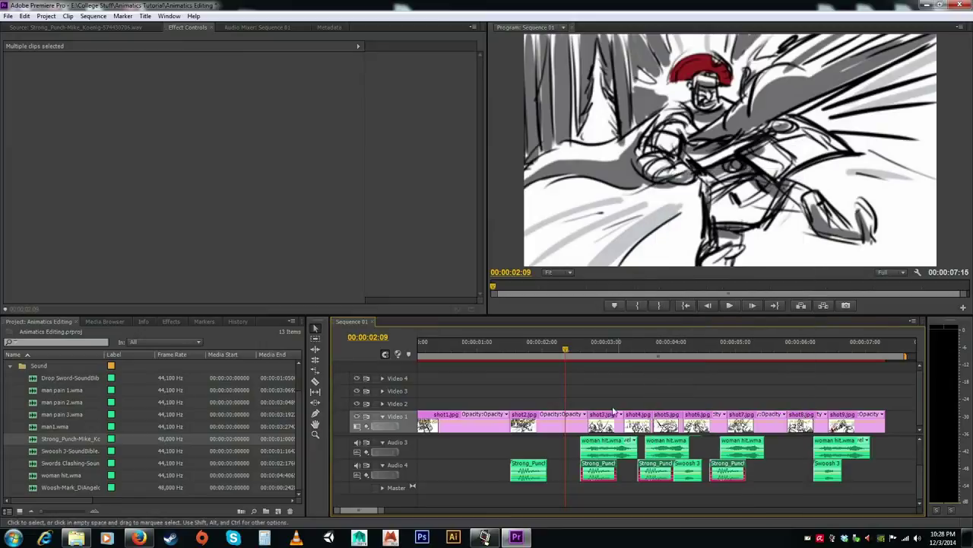
Play back the sequence from shot2 into shot4 to check the Strong_Punch levels
left_click(527, 344)
key("space")
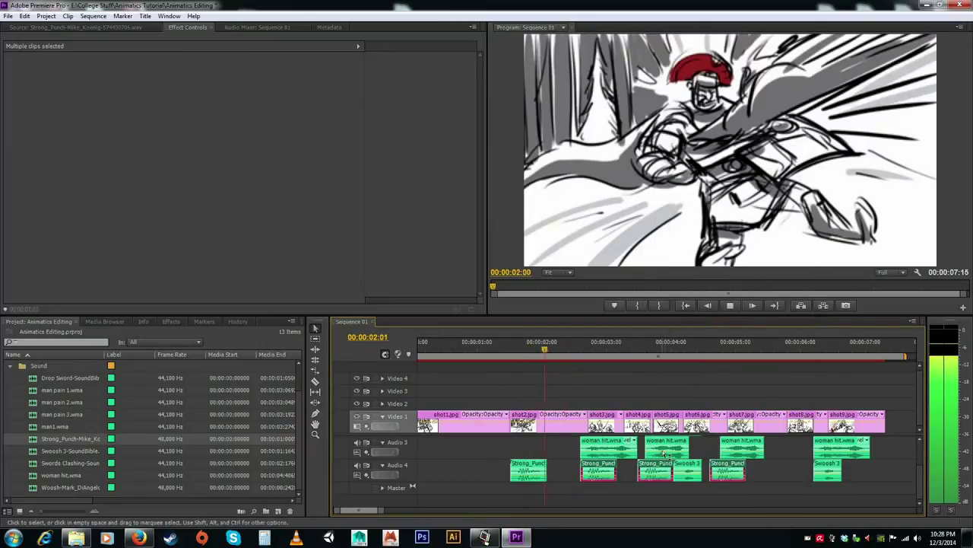
key("space")
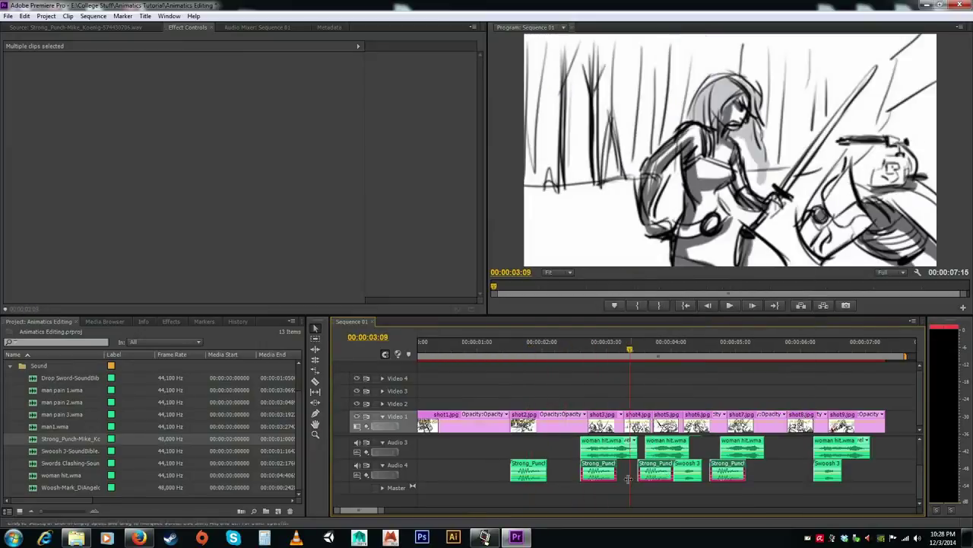
Set the volume level of the woman hit.wma clip under shot3 on Audio 3 to -4 dB and play it back
left_click(595, 443)
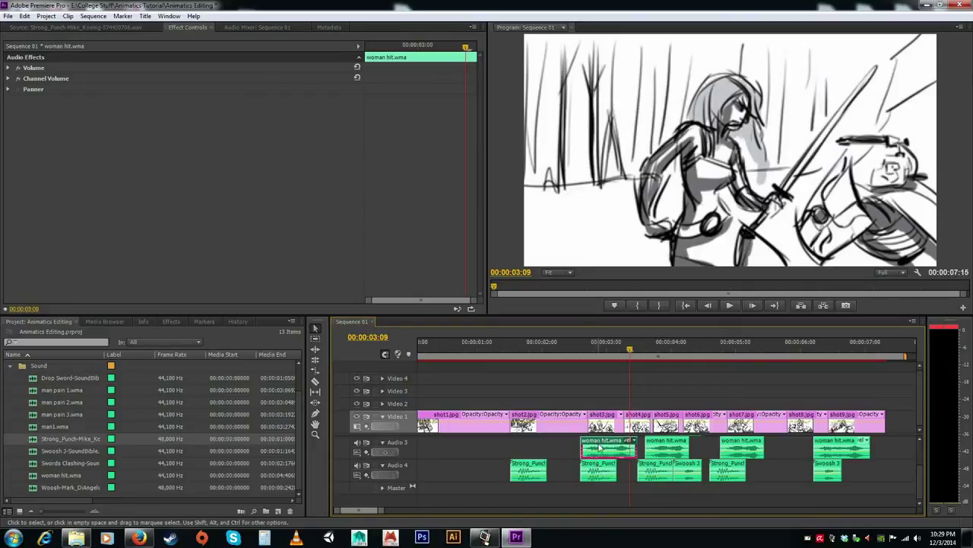
left_click(8, 68)
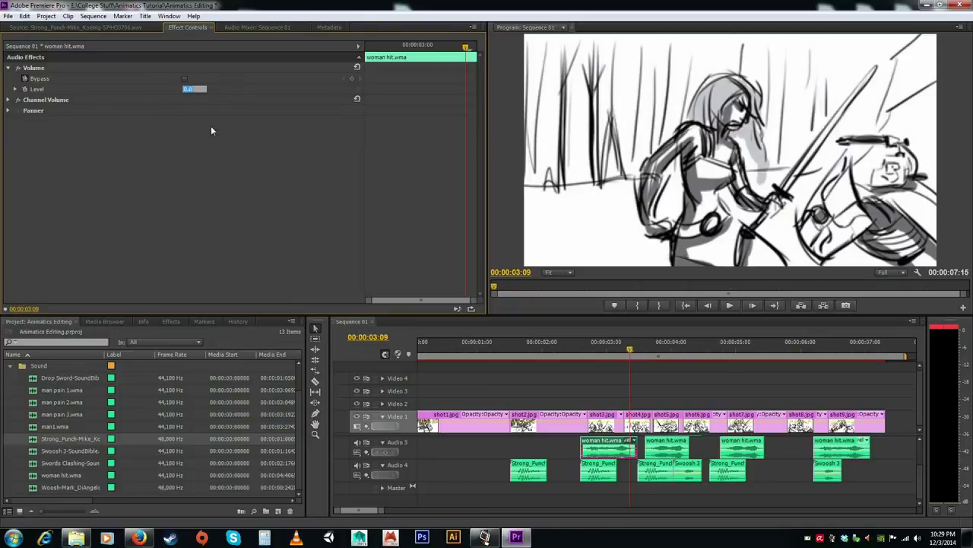
type("-4")
key("Return")
left_click(574, 341)
key("space")
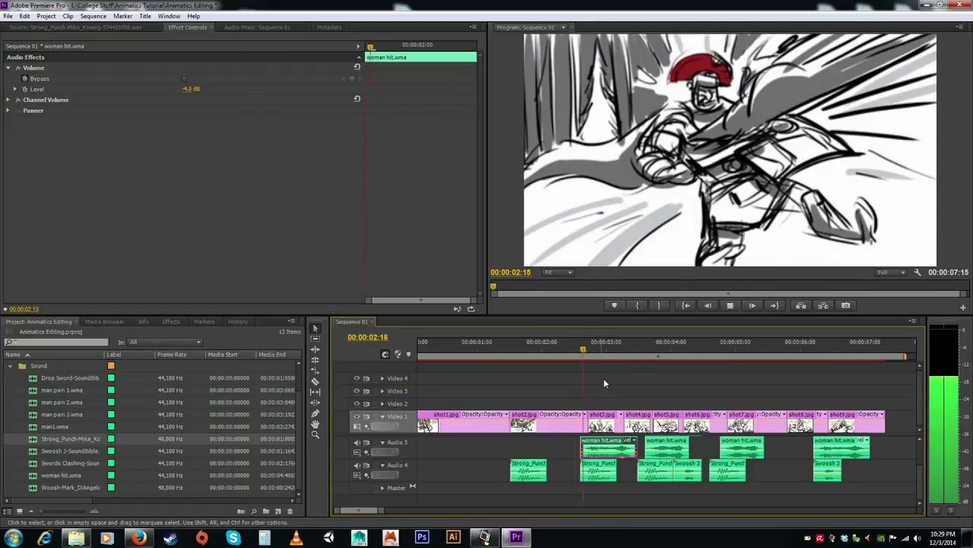
Copy the -4 dB woman hit.wma clip under shot3 and paste its attributes onto the other three woman hit.wma clips on Audio 3
left_click(667, 449)
left_click(609, 445)
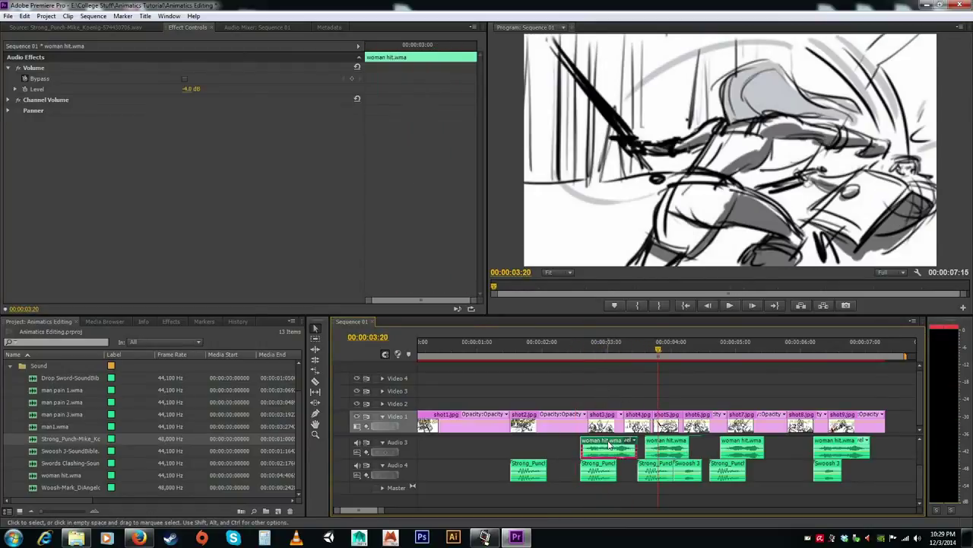
left_click(666, 446)
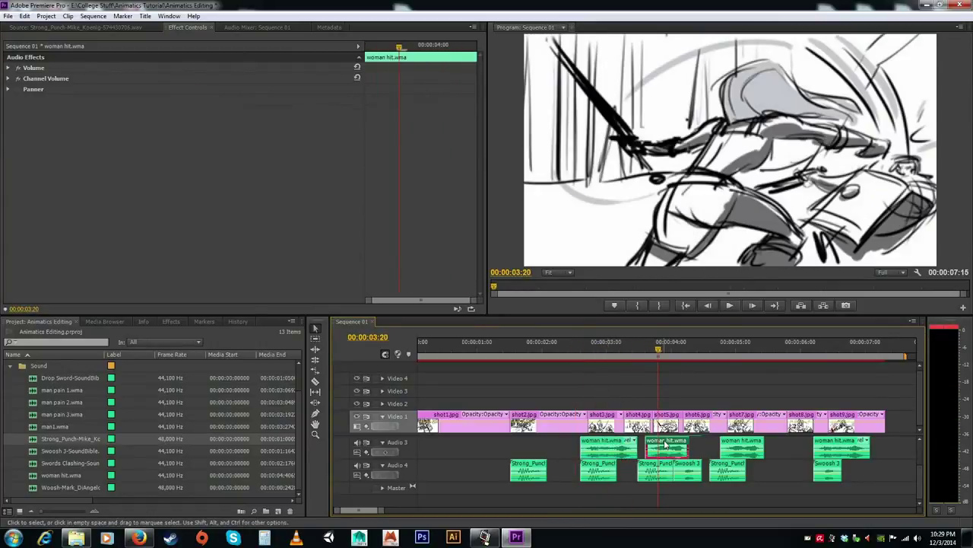
left_click(602, 443)
right_click(602, 443)
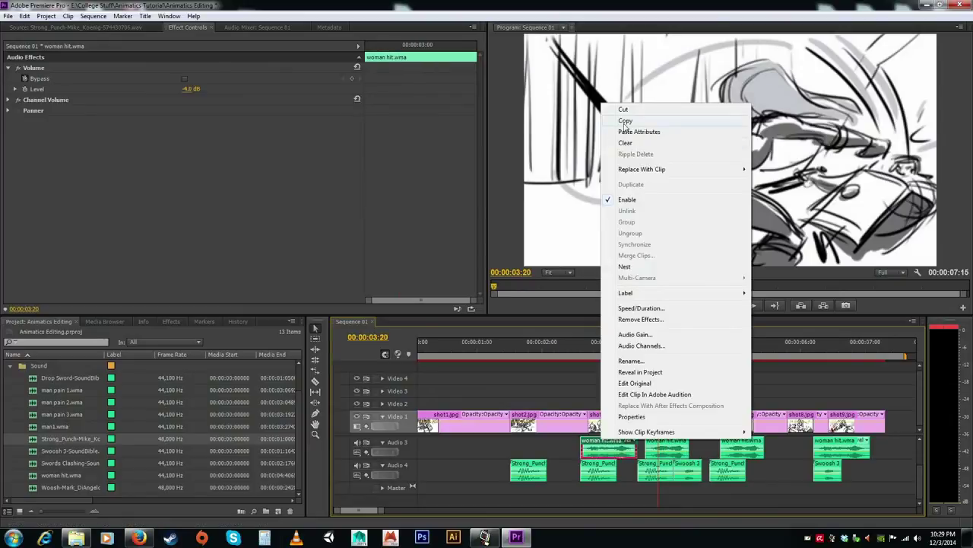
left_click(631, 116)
left_click(667, 443)
left_click(742, 447, "shift")
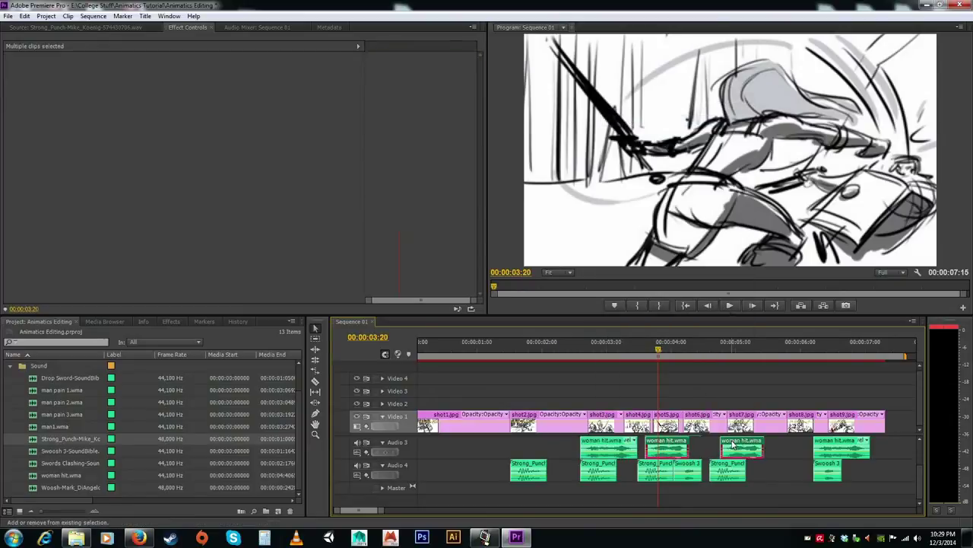
left_click(829, 447, "shift")
right_click(829, 447)
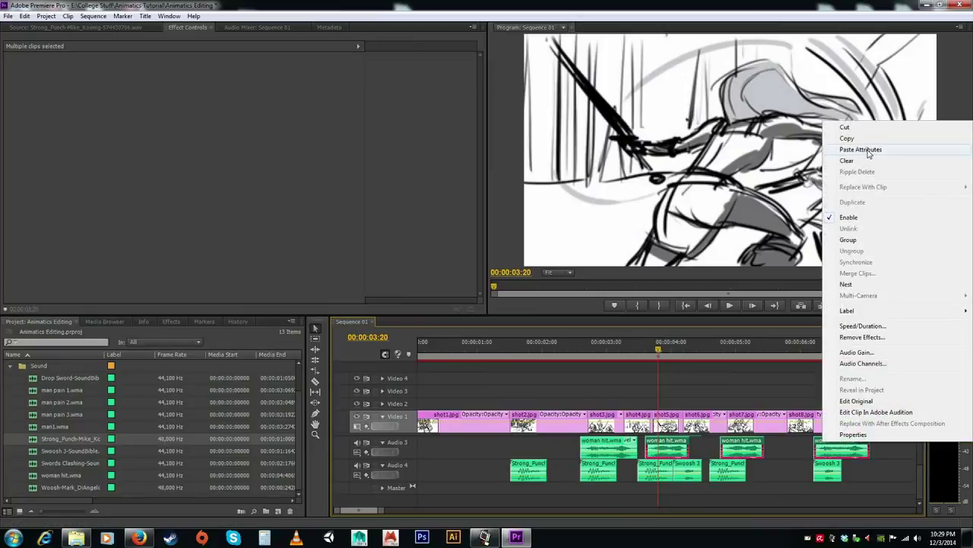
left_click(869, 155)
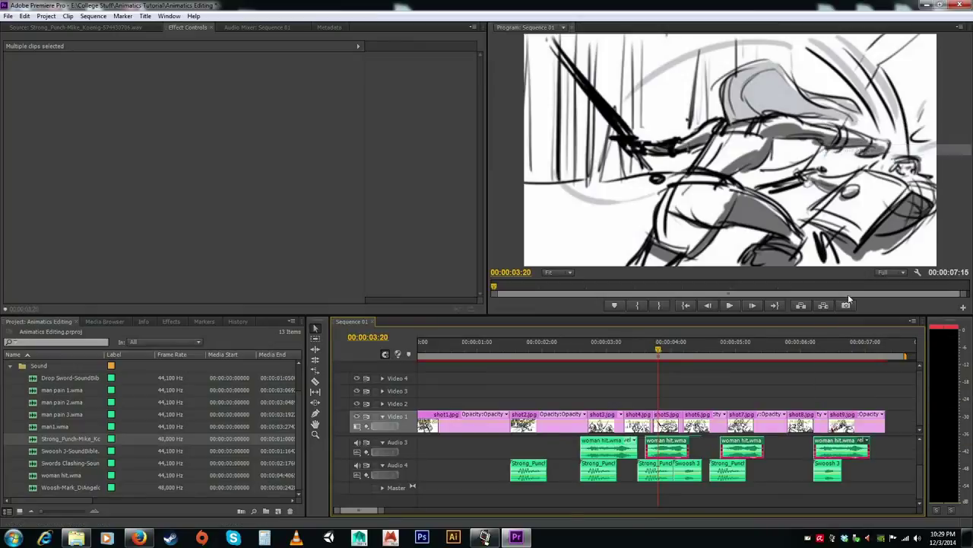
Play back from the end of shot2 through shot3, then return the playhead to just before shot3
left_click(572, 347)
key("space")
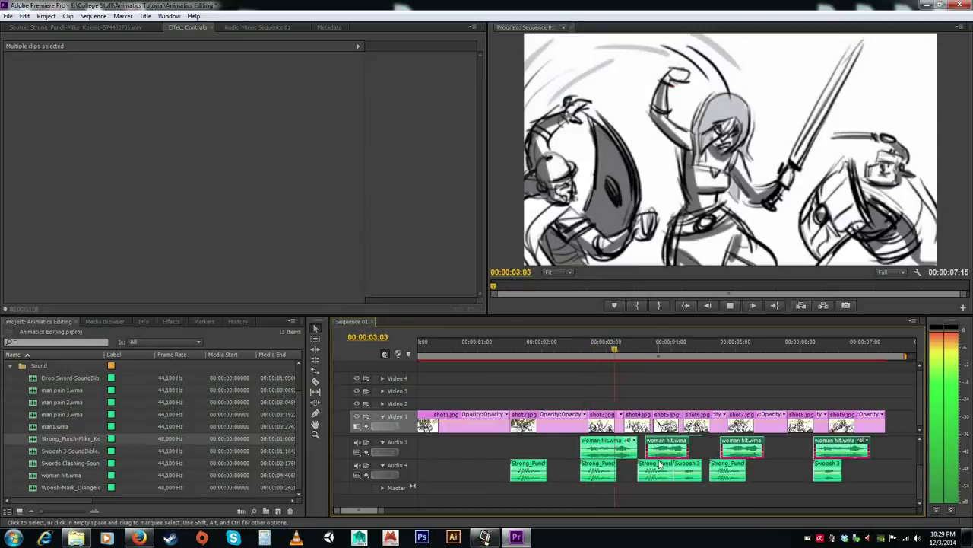
key("space")
left_click(588, 346)
mouse_move(588, 346)
left_mouse_down()
mouse_move(646, 346)
mouse_move(584, 343)
left_mouse_up()
Compare the level of the Strong_Punch clip under shot3, set the woman hit.wma clip above it to -6 dB and play back
left_click(599, 478)
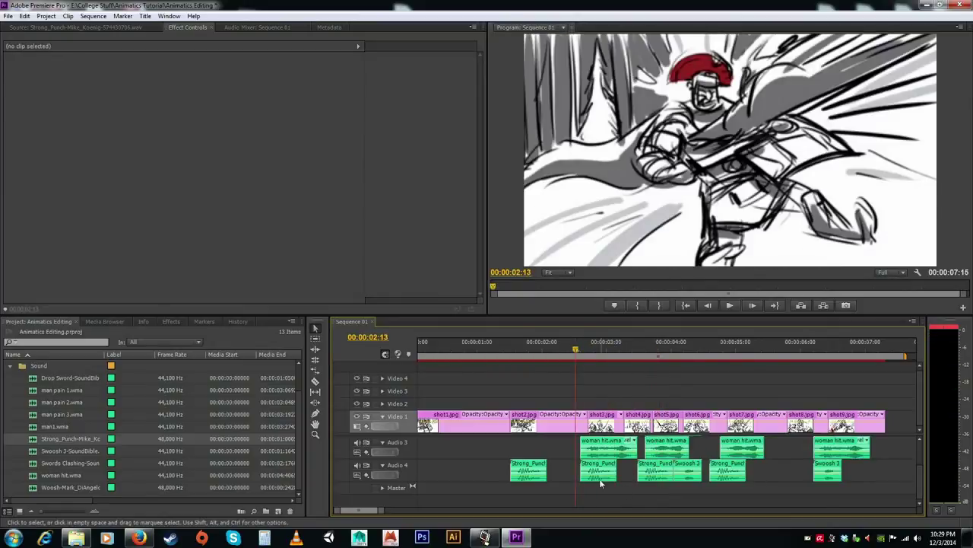
left_click(602, 474)
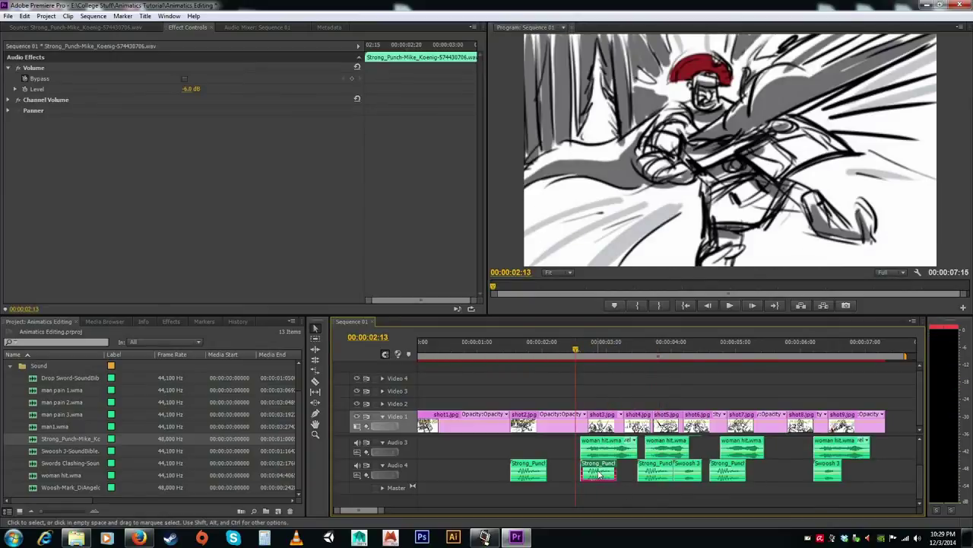
left_click(606, 442)
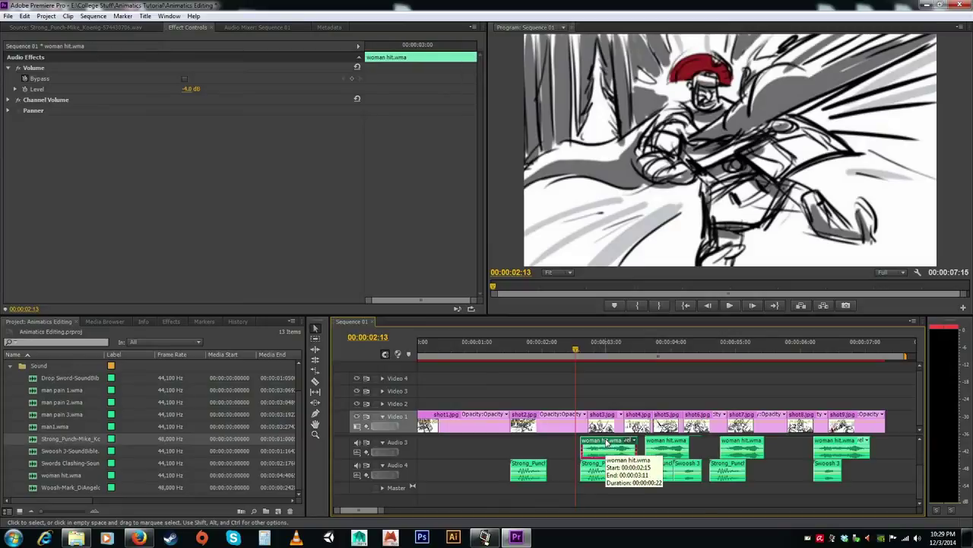
left_click(187, 91)
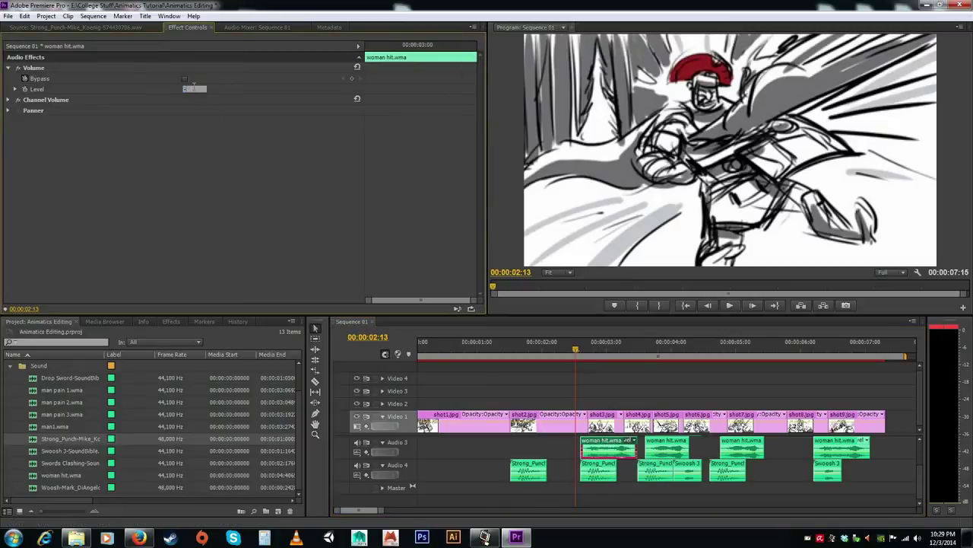
type("-6")
key("Return")
left_click(599, 447)
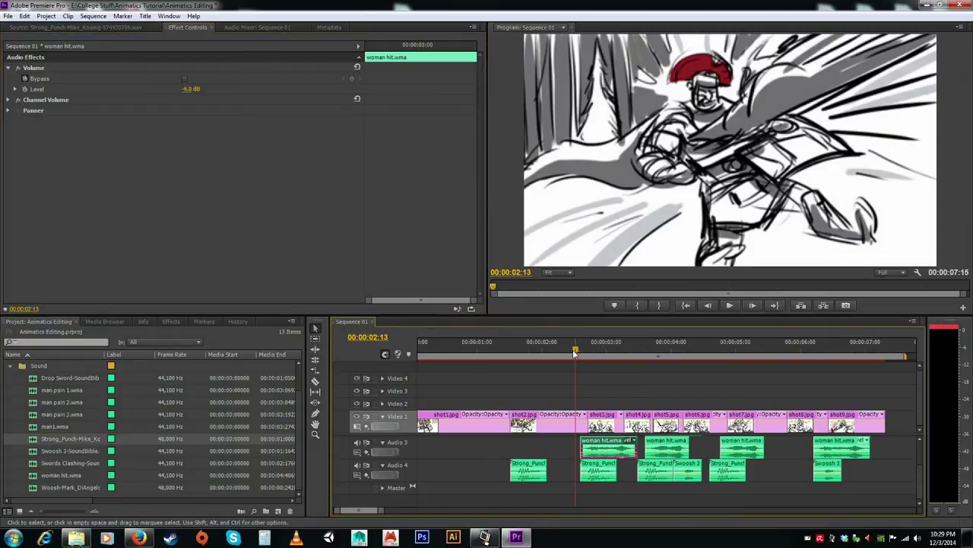
key("space")
key("space")
Paste the attributes of the woman hit.wma clip under shot3 onto the other three woman hit.wma clips and play back from shot2 to the end
right_click(607, 446)
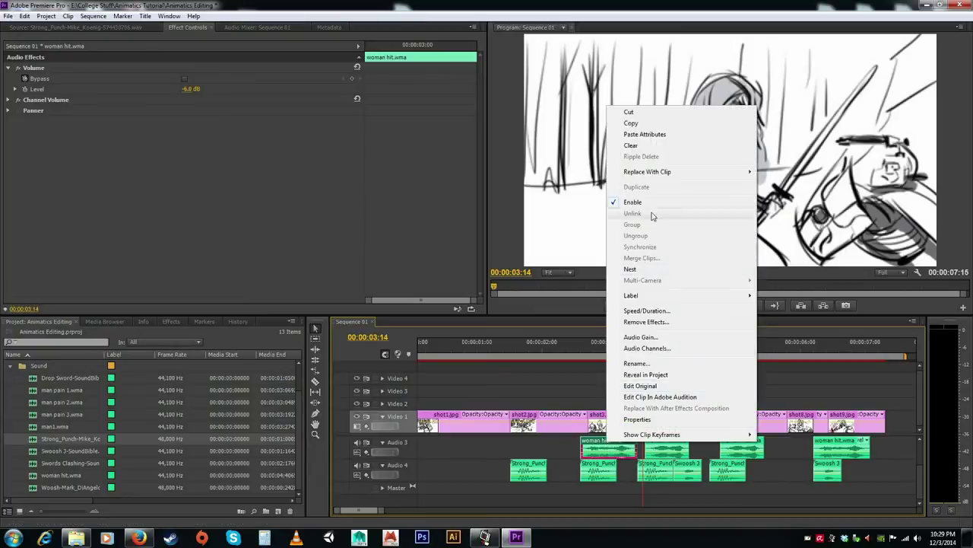
left_click(636, 125)
left_click(659, 446)
left_click(747, 445, "shift")
left_click(838, 445, "shift")
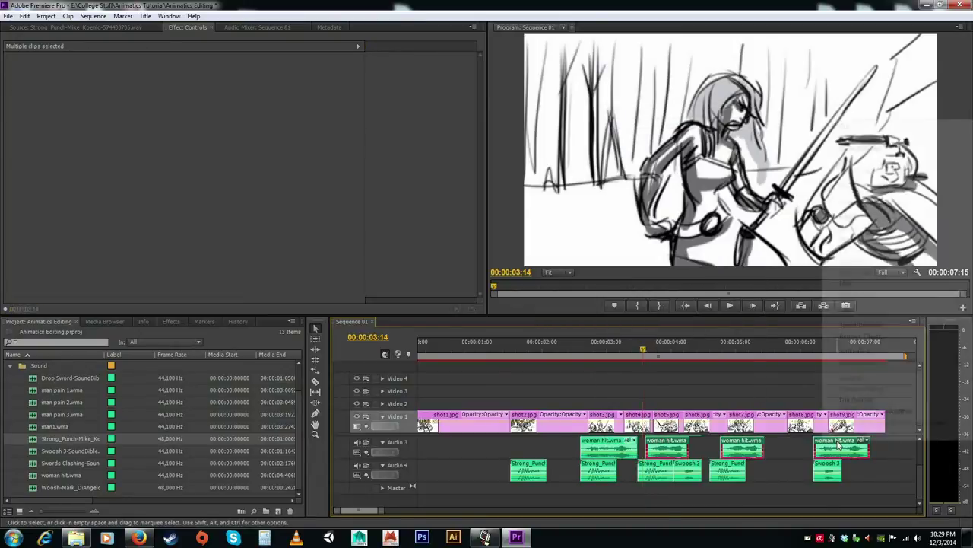
right_click(839, 444)
left_click(863, 149)
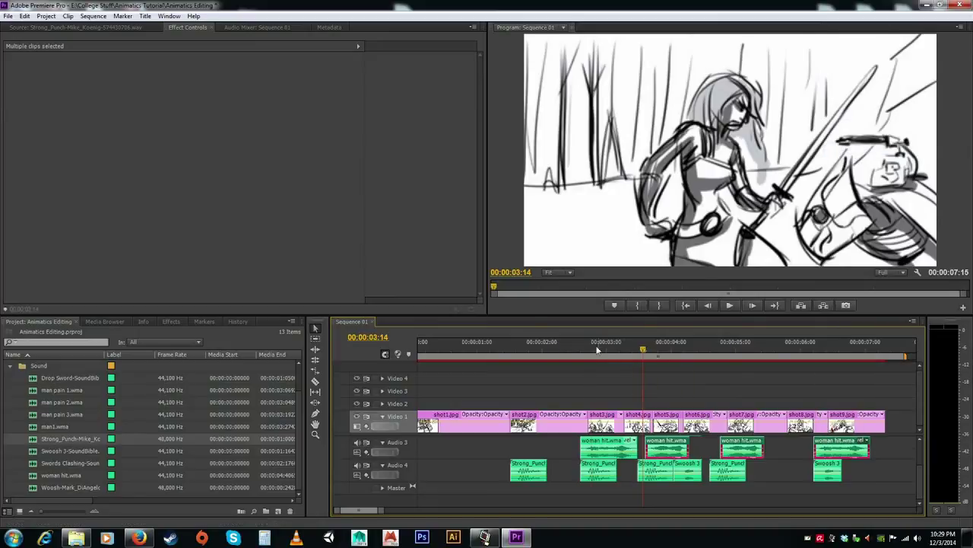
left_click(525, 354)
key("space")
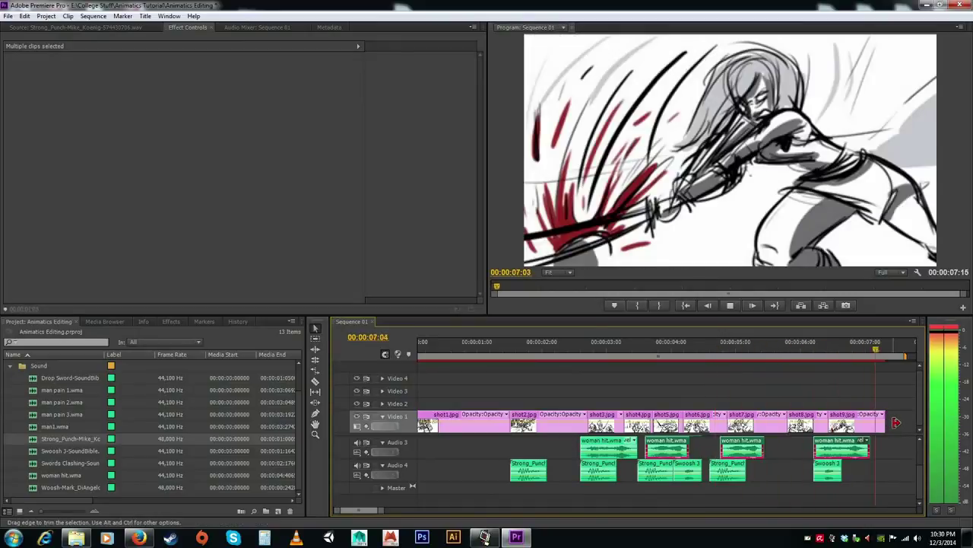
Paste the copied woman hit.wma attributes onto the man pain clip on Audio 2 and the three man pain clips from shot3 onward on Audio 1
mouse_move(359, 511)
left_mouse_down()
mouse_move(383, 513)
mouse_move(370, 512)
left_mouse_up()
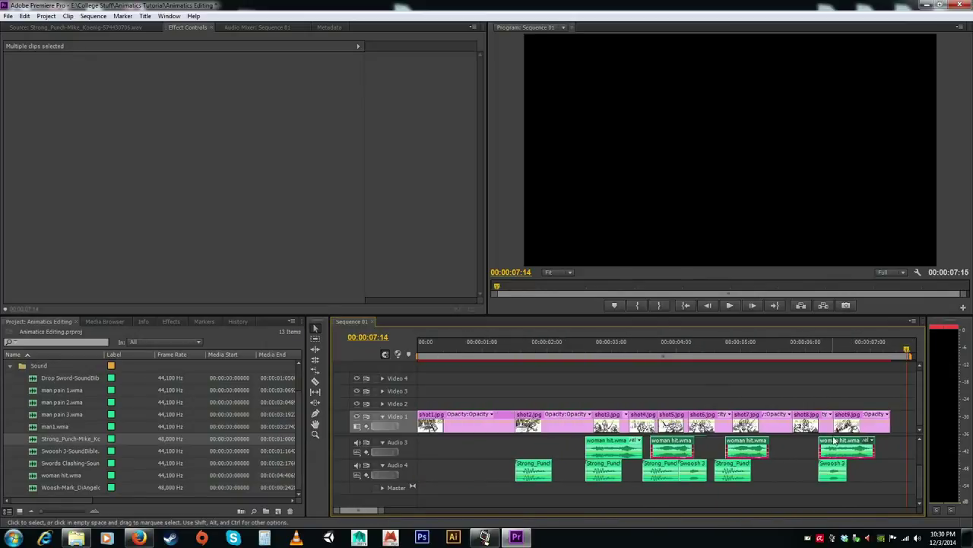
mouse_move(377, 510)
left_mouse_down()
mouse_move(389, 515)
mouse_move(373, 516)
left_mouse_up()
left_click(561, 500)
left_click_drag(918, 484, 923, 452)
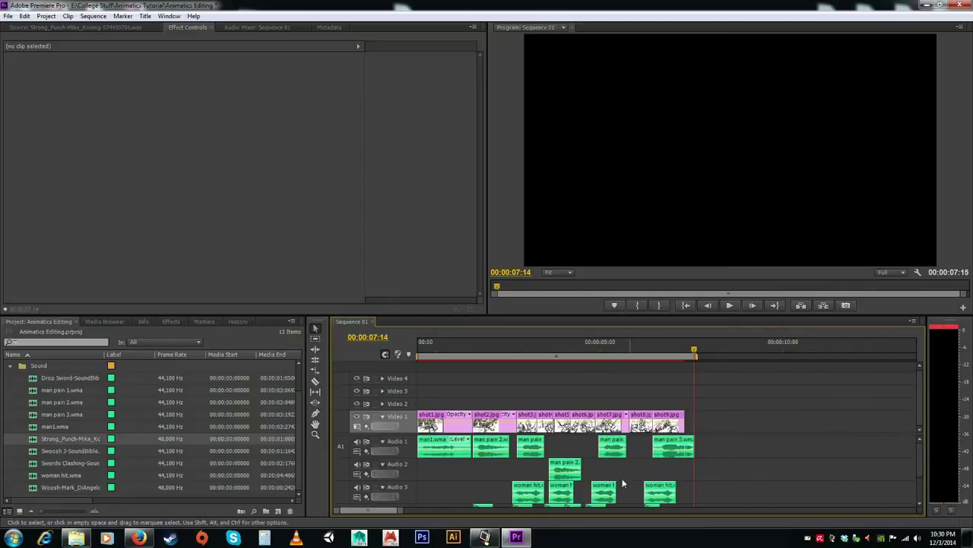
left_click(565, 470)
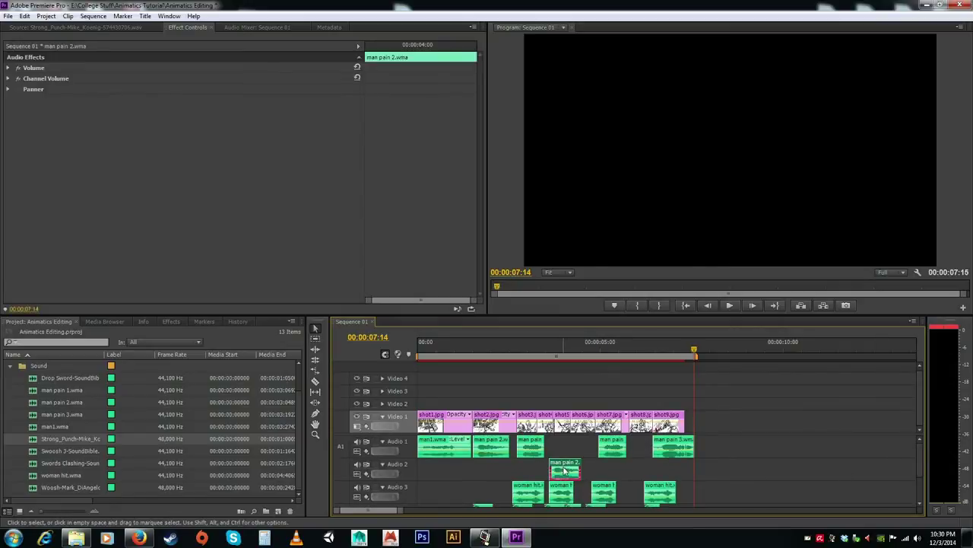
left_click(532, 446, "shift")
left_click(618, 450, "shift")
left_click(677, 447, "shift")
right_click(673, 442)
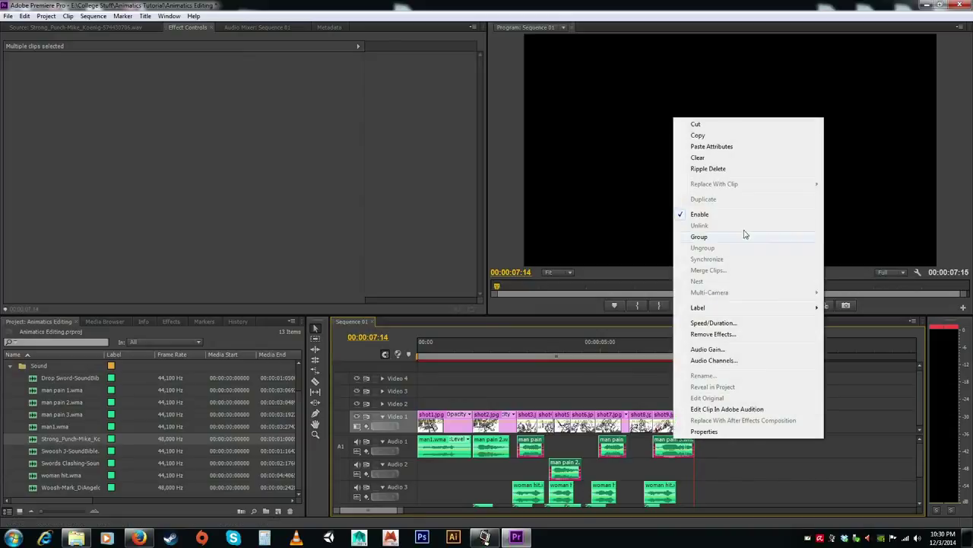
left_click(708, 147)
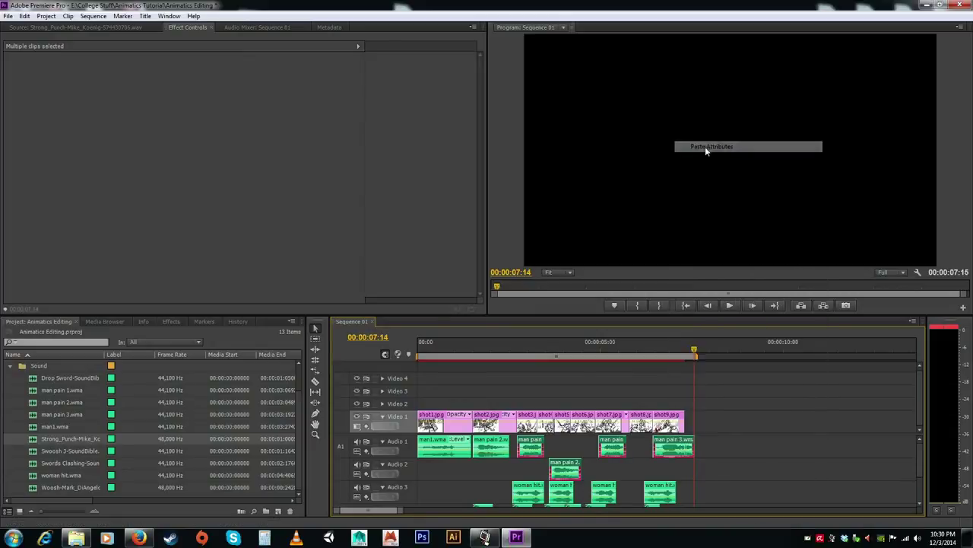
Paste the same copied attributes onto the man1.wma and man pain 2.wma clips under shot1 and shot2, then deselect them
left_click(487, 449)
left_click(430, 445, "shift")
right_click(430, 440)
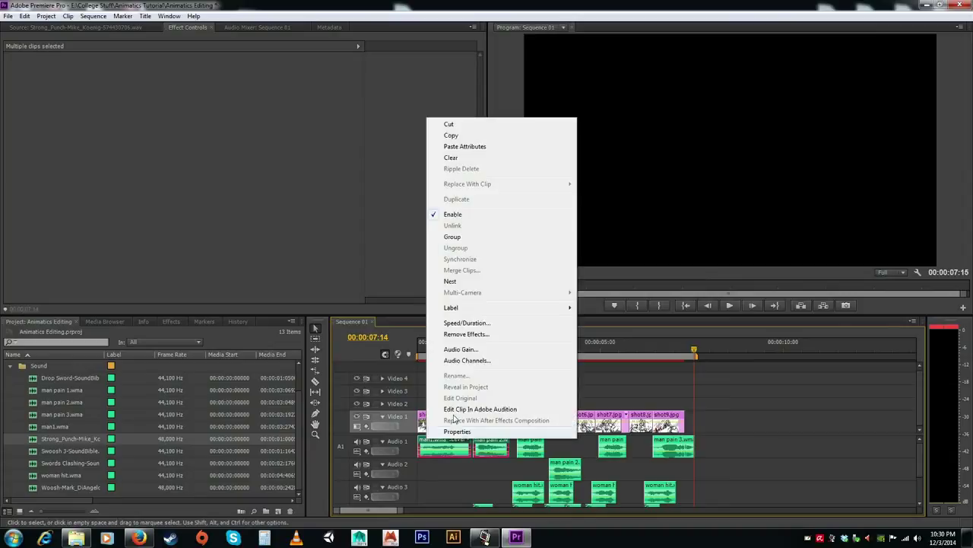
left_click(465, 146)
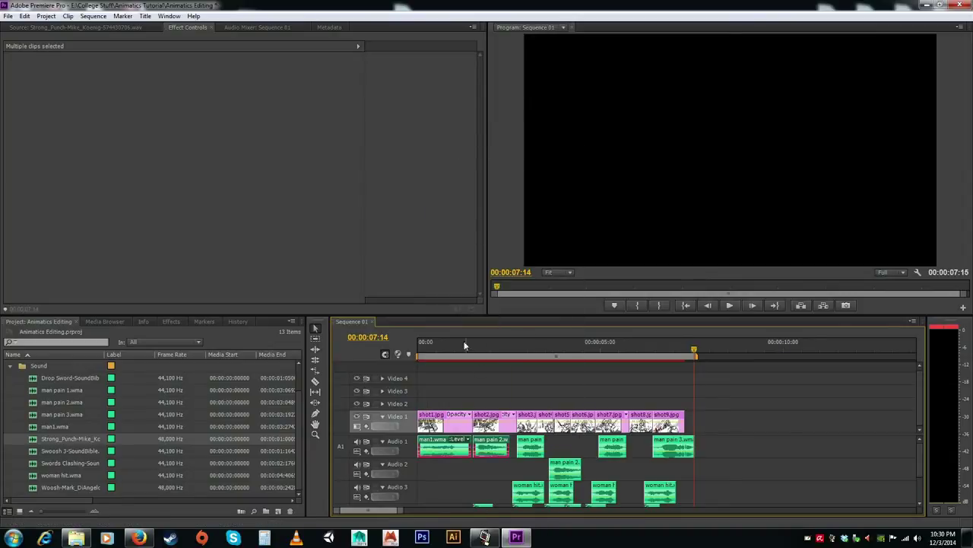
key("space")
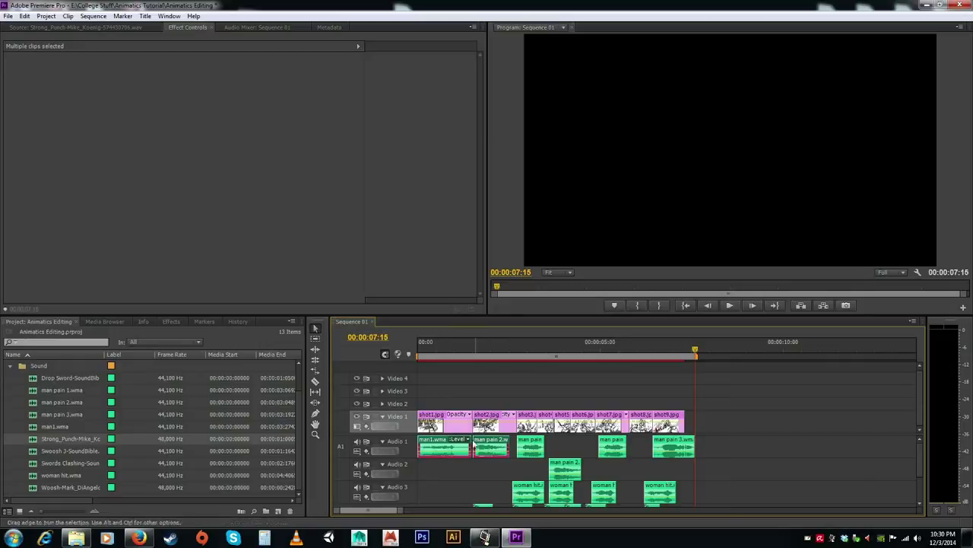
left_click(463, 492)
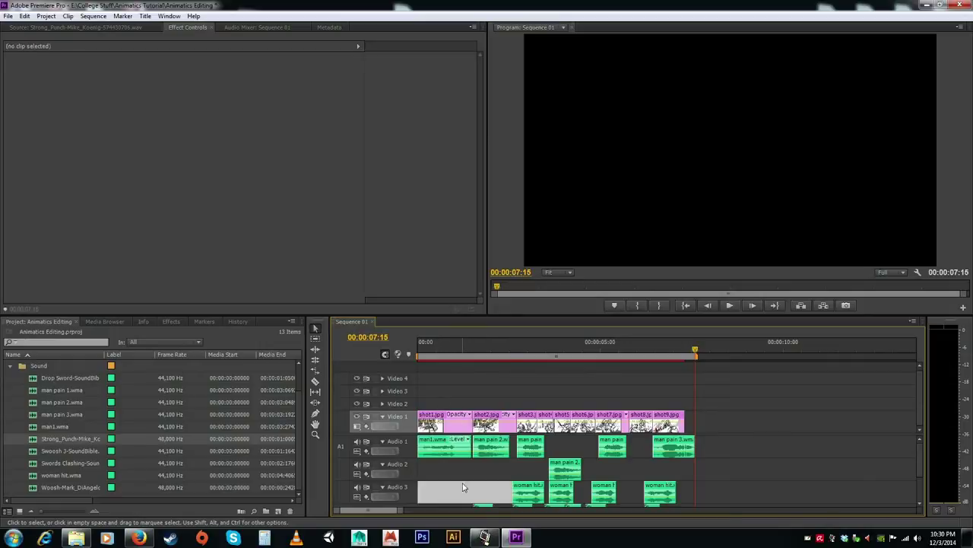
Check the start and end of the work area over the sequence and move the playhead to 00:00:01:09 in shot1
left_click(483, 347)
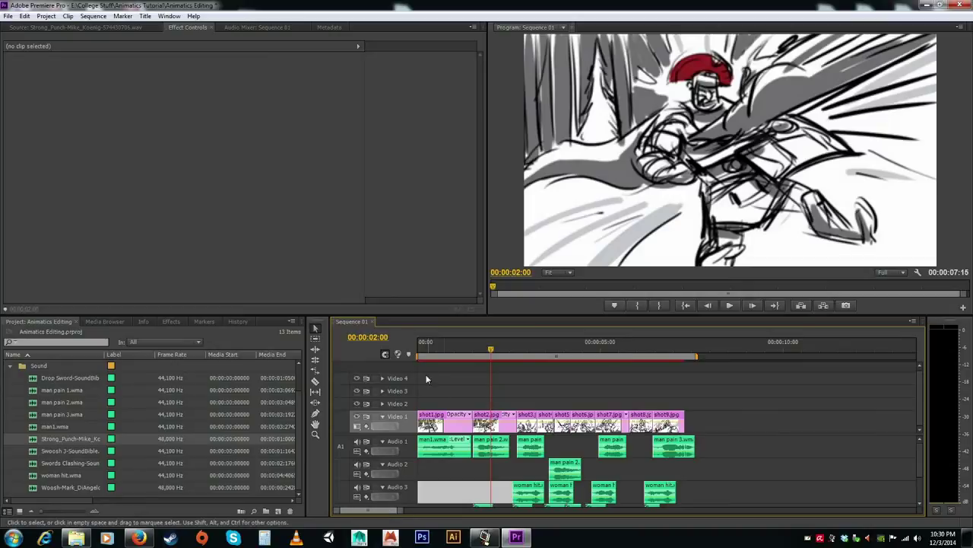
left_click(426, 356)
left_click(435, 356)
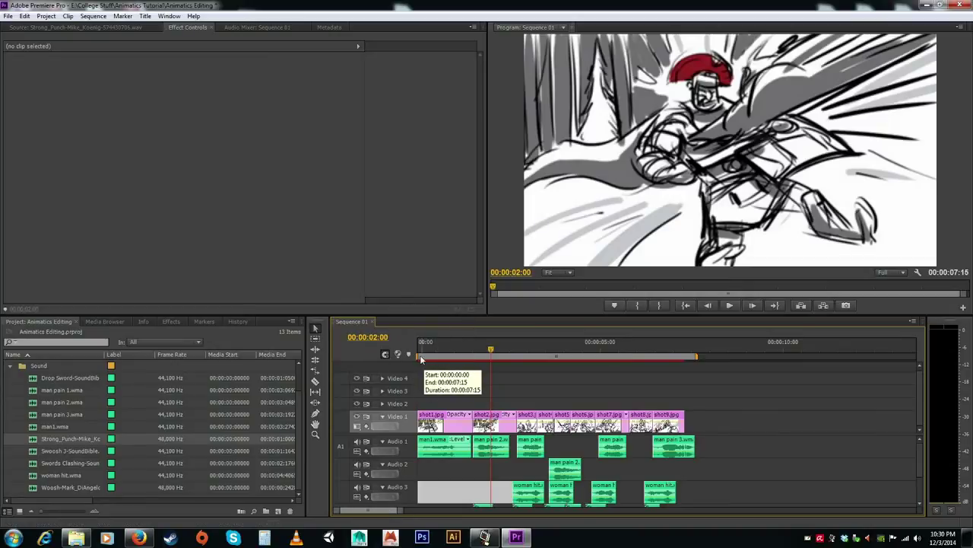
key("ctrl")
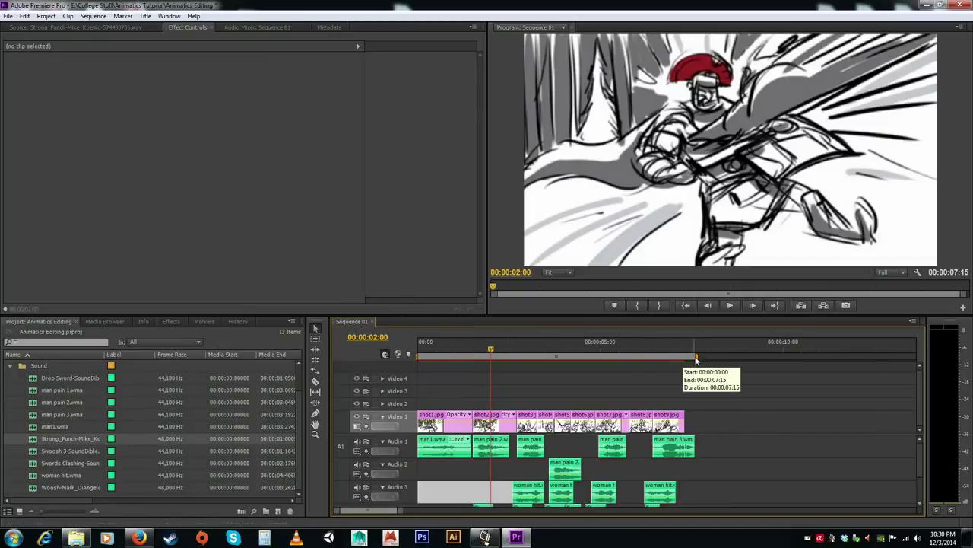
key("ctrl")
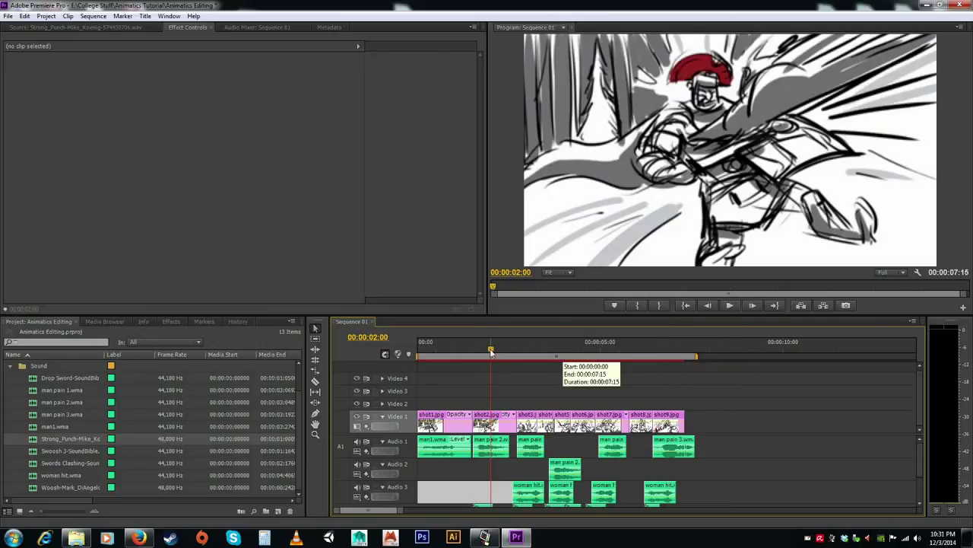
left_click_drag(491, 351, 467, 350)
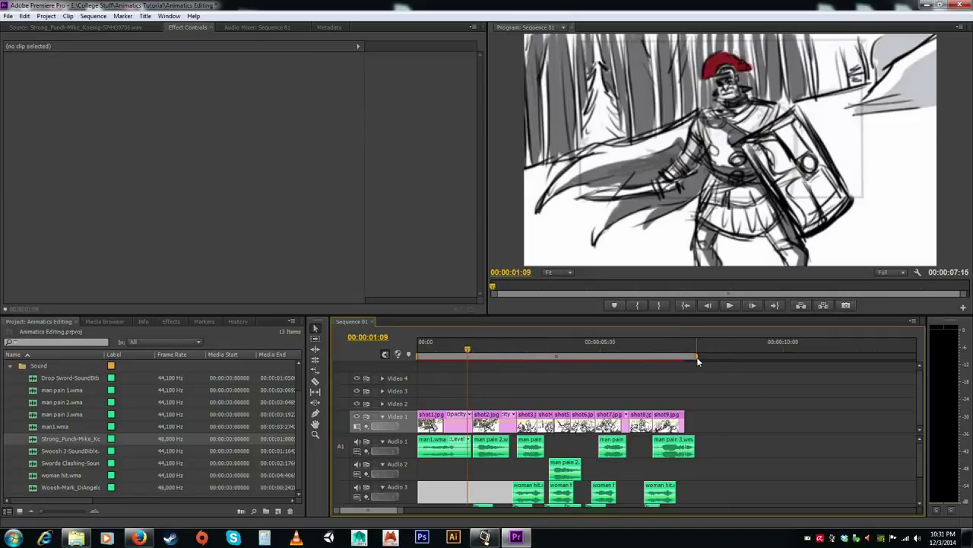
Set the work area's end and the playhead to 00:00:07:15, where the last audio clip ends, and save the project
left_click_drag(697, 357, 539, 357)
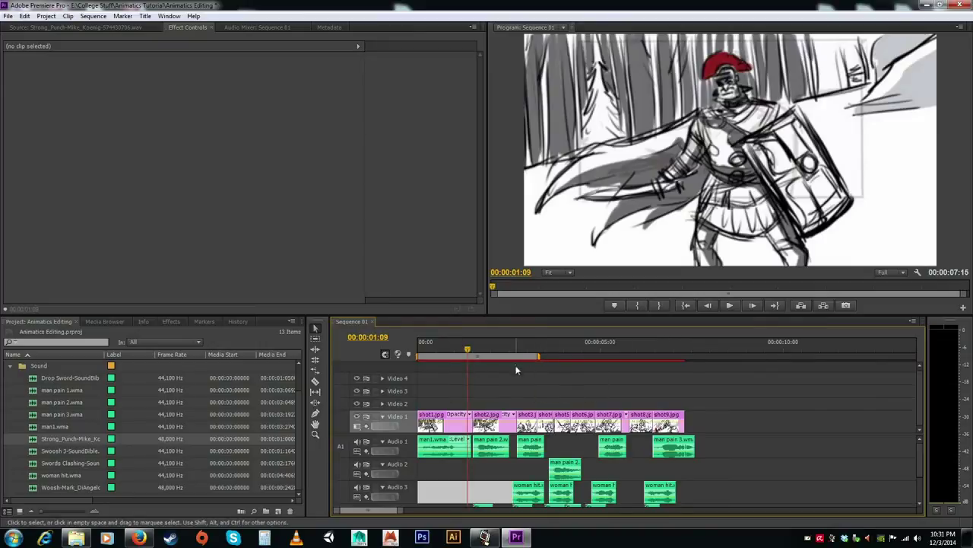
left_click_drag(538, 357, 696, 355)
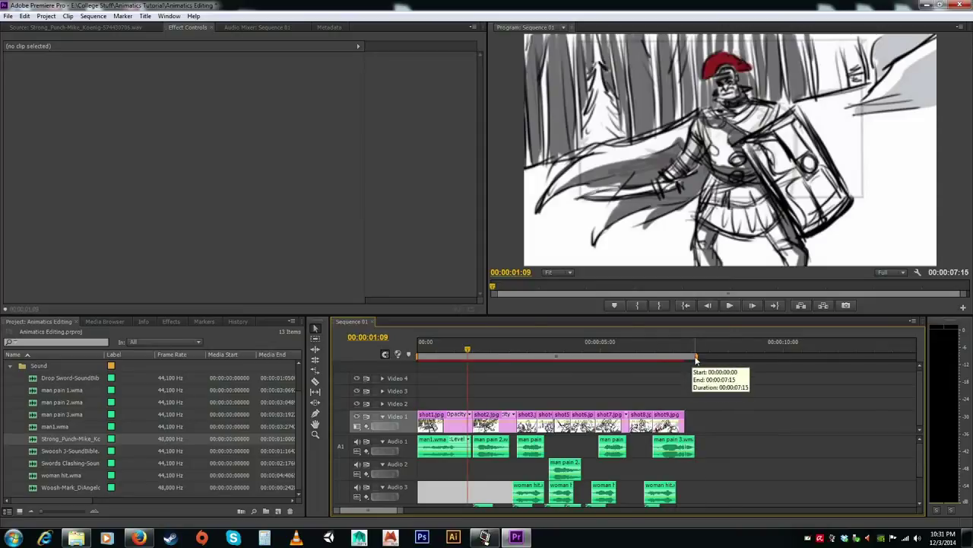
key("ctrl")
key("ctrl")
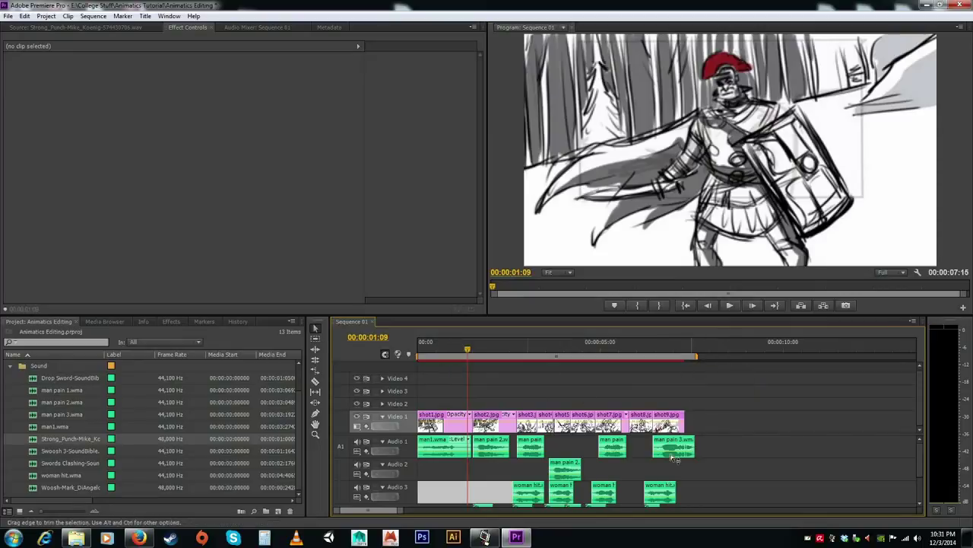
left_click_drag(684, 344, 696, 342)
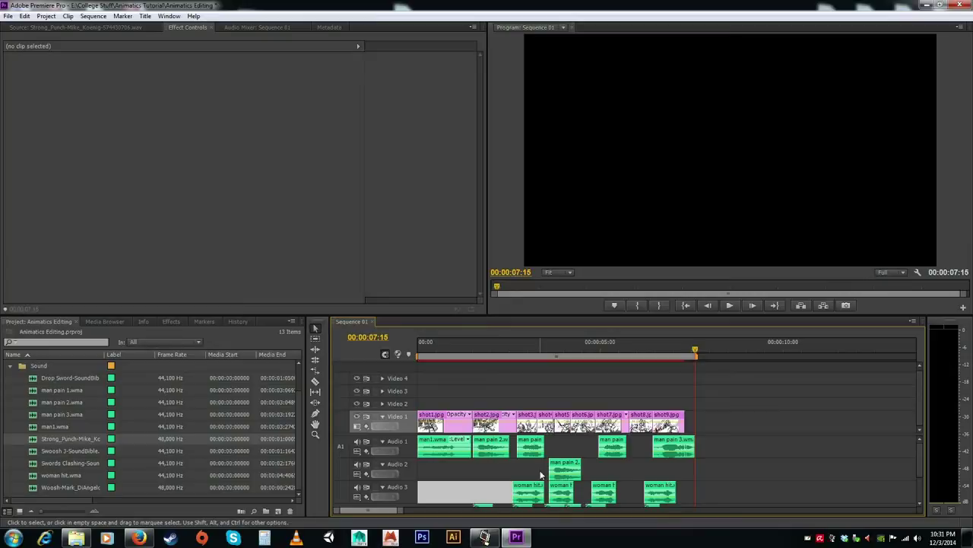
left_click(8, 16)
left_click(24, 98)
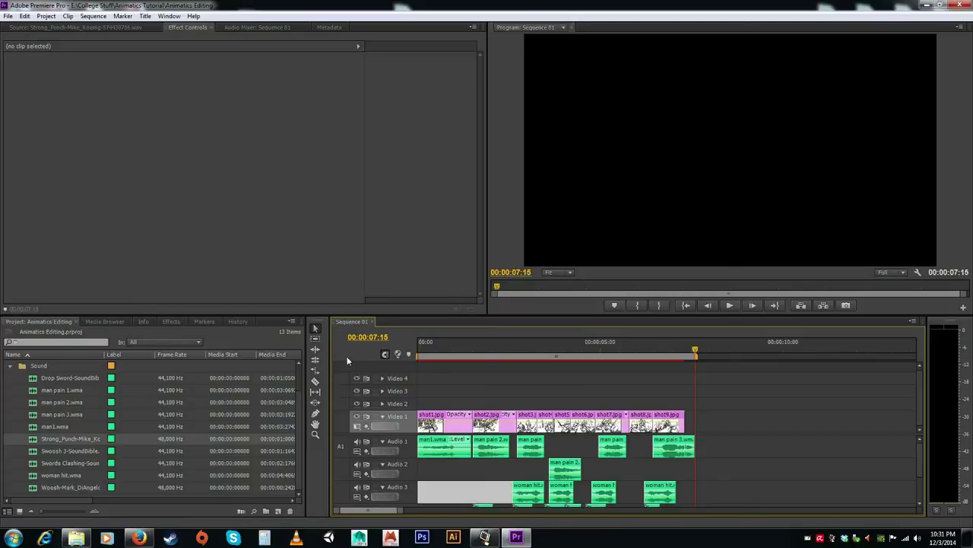
Collapse the Sound bin, select Sequence 01 in the project and open its media export settings
left_click(350, 325)
left_click(10, 366)
left_click(37, 368)
left_click(45, 421)
left_click(37, 370)
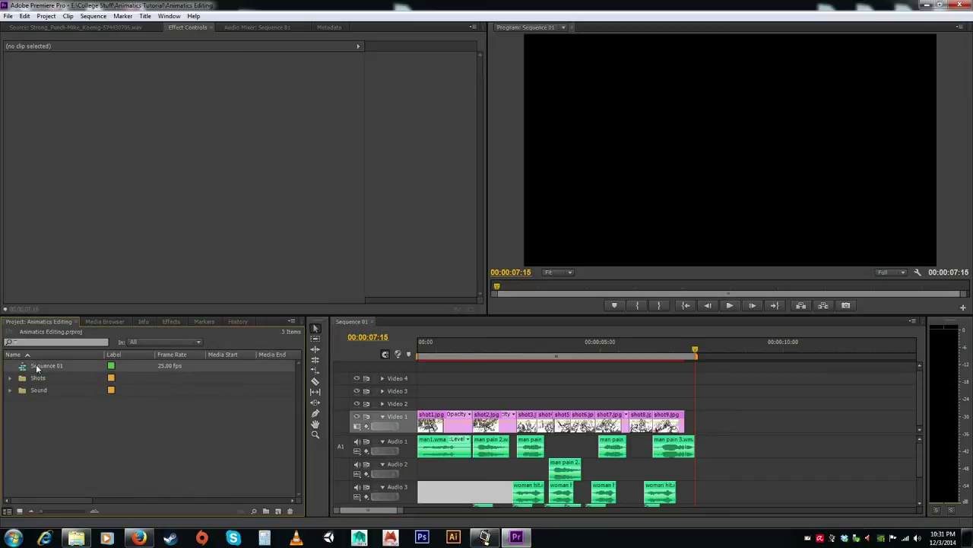
left_click(9, 16)
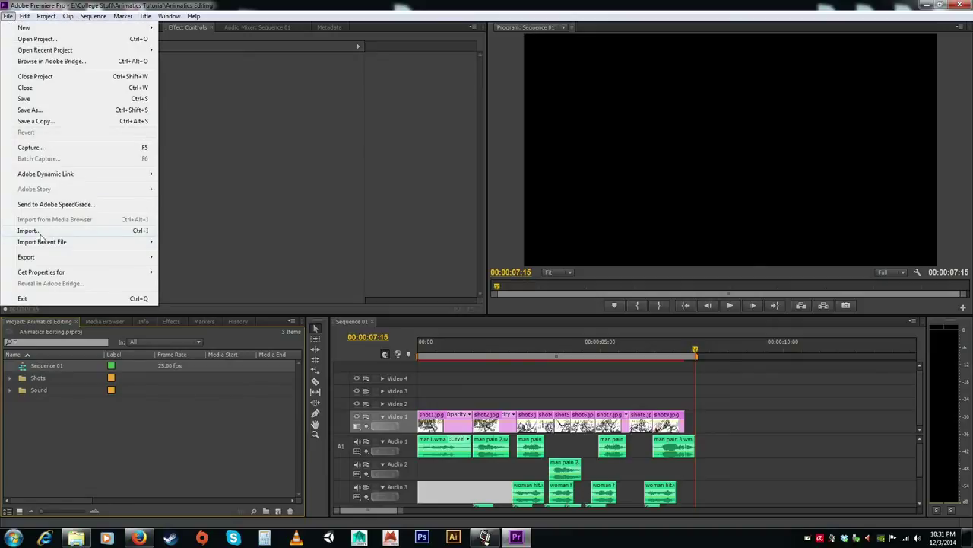
mouse_move(44, 258)
left_click(182, 258)
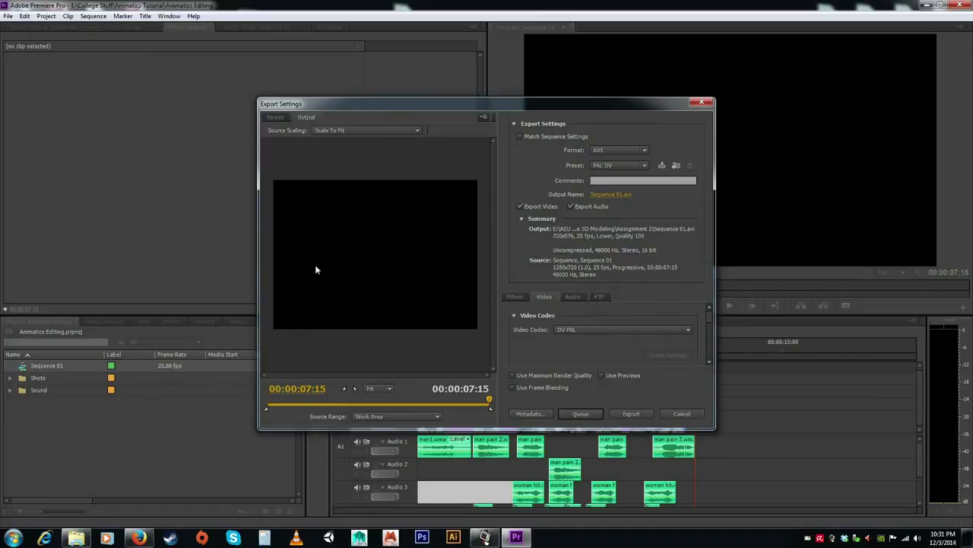
Compare the source and output previews of the sequence in the export settings
left_click(275, 117)
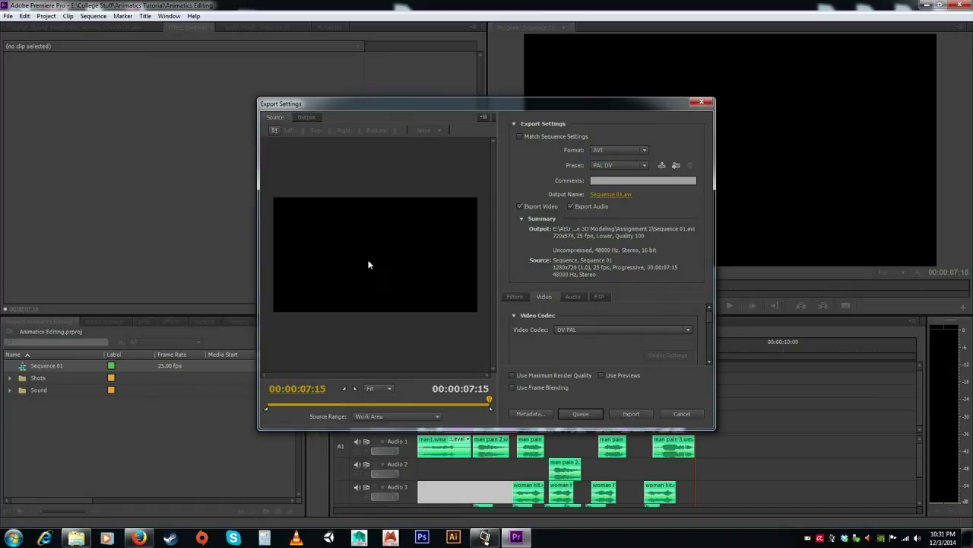
left_click(308, 117)
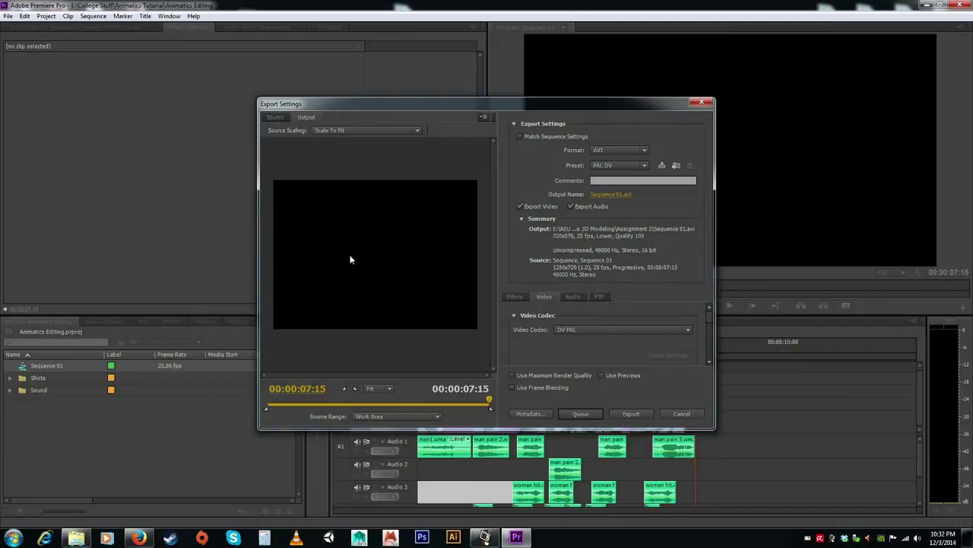
left_click(268, 117)
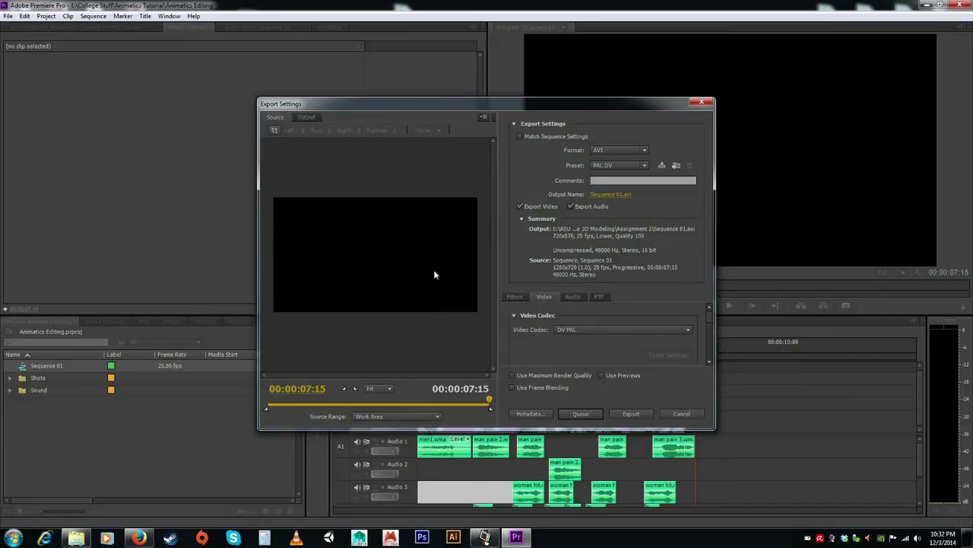
left_click(307, 117)
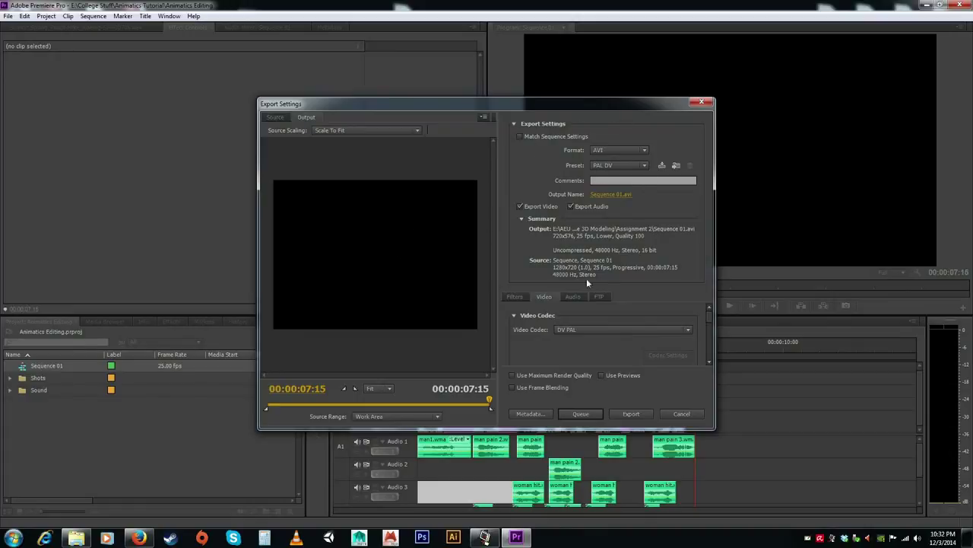
Look through the filter, video, audio and FTP options of the export and return to the video options
left_click(515, 297)
left_click(545, 296)
left_click(574, 297)
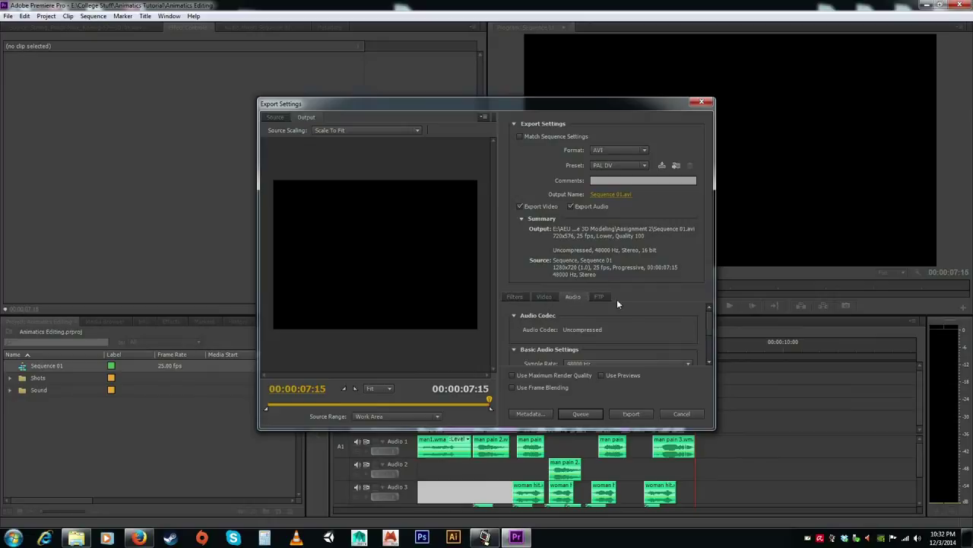
left_click(599, 297)
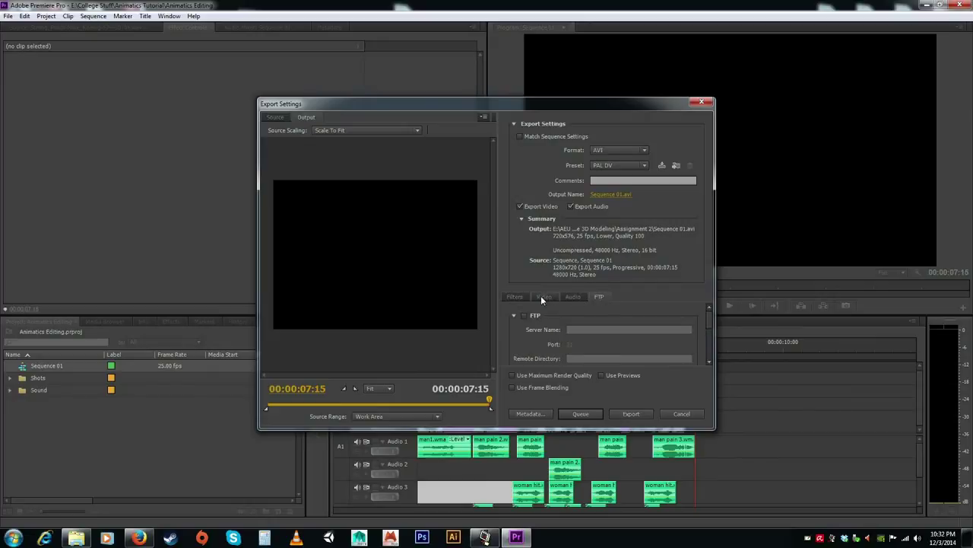
left_click(541, 297)
left_click(573, 297)
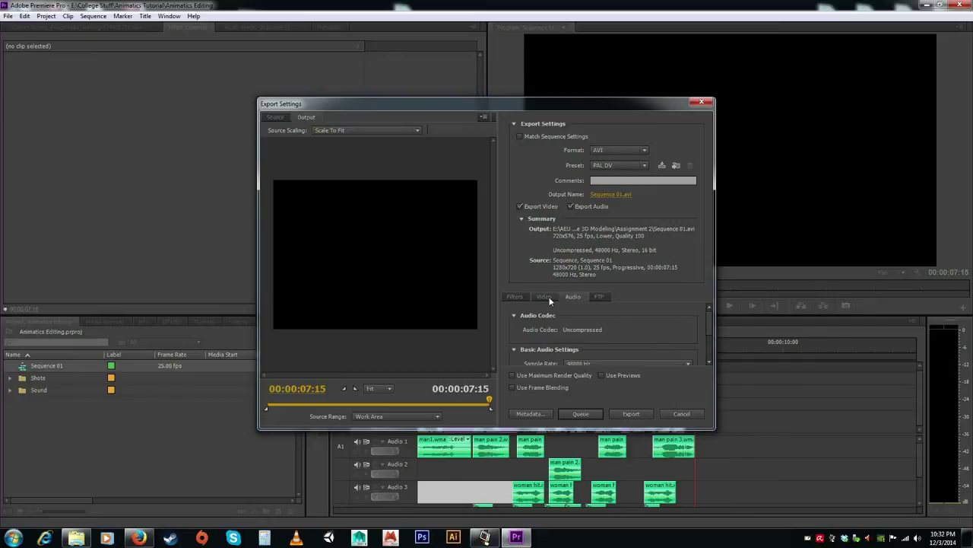
scroll(625, 346, "down", 1)
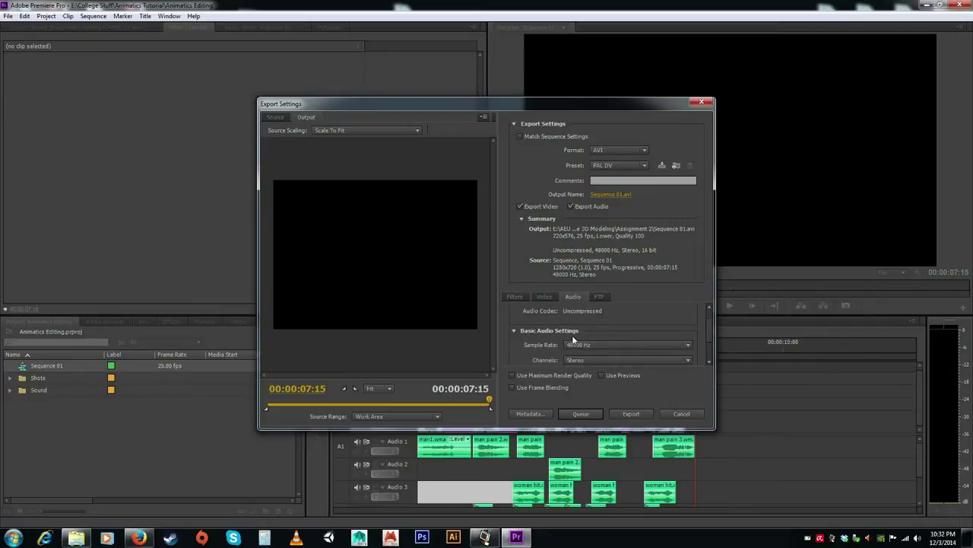
left_click(542, 297)
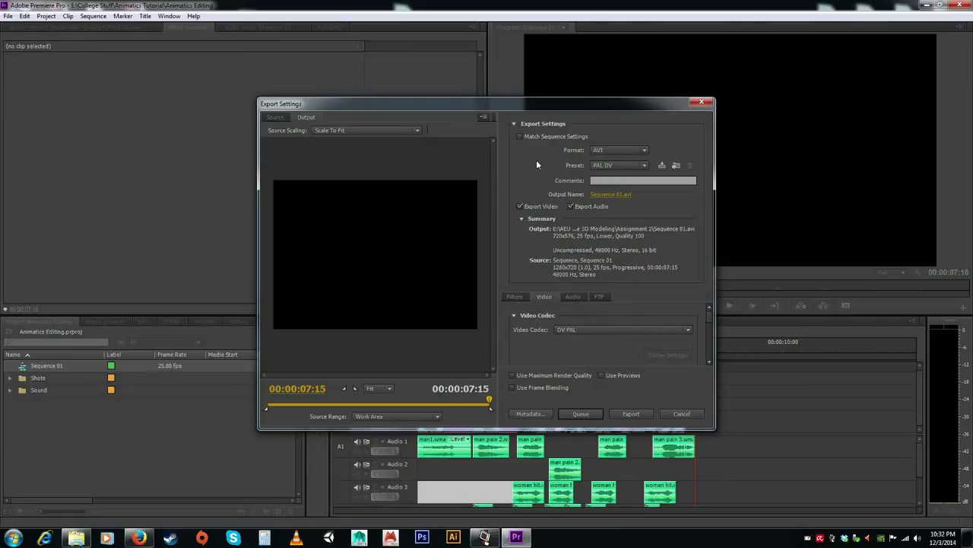
Try matching the export to the sequence settings, leaving the option off
left_click(520, 137)
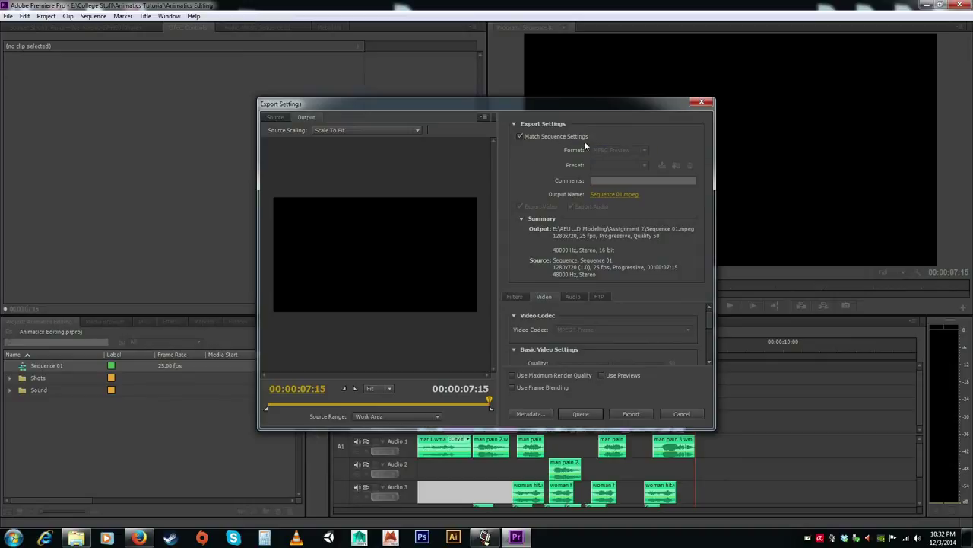
left_click(520, 136)
left_click(521, 137)
left_click(521, 137)
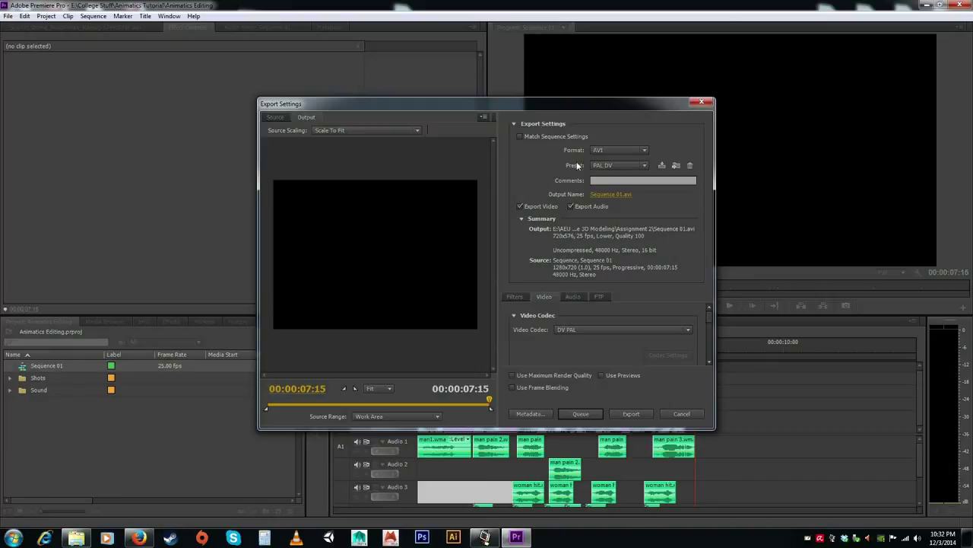
Set the export format to QuickTime and look through the presets it offers
left_click(602, 151)
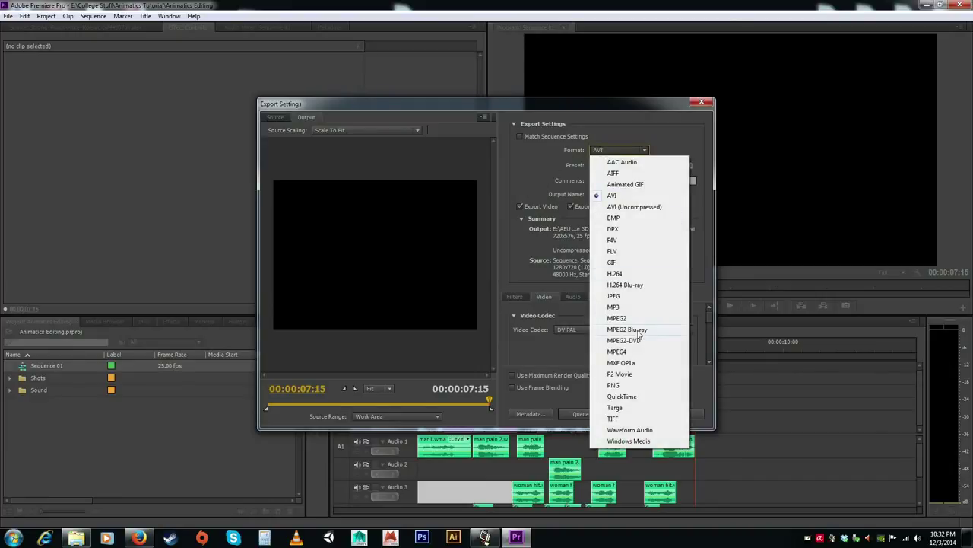
left_click(539, 187)
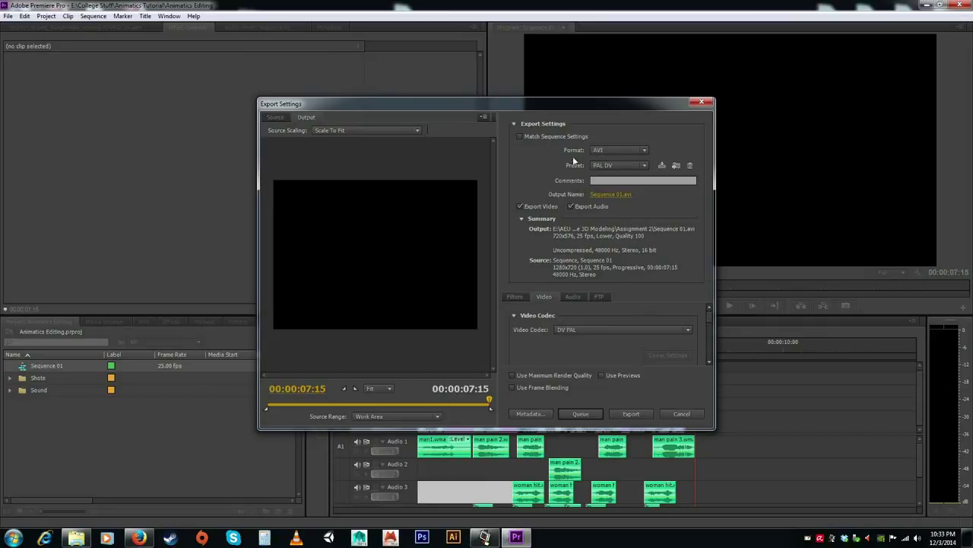
left_click(609, 151)
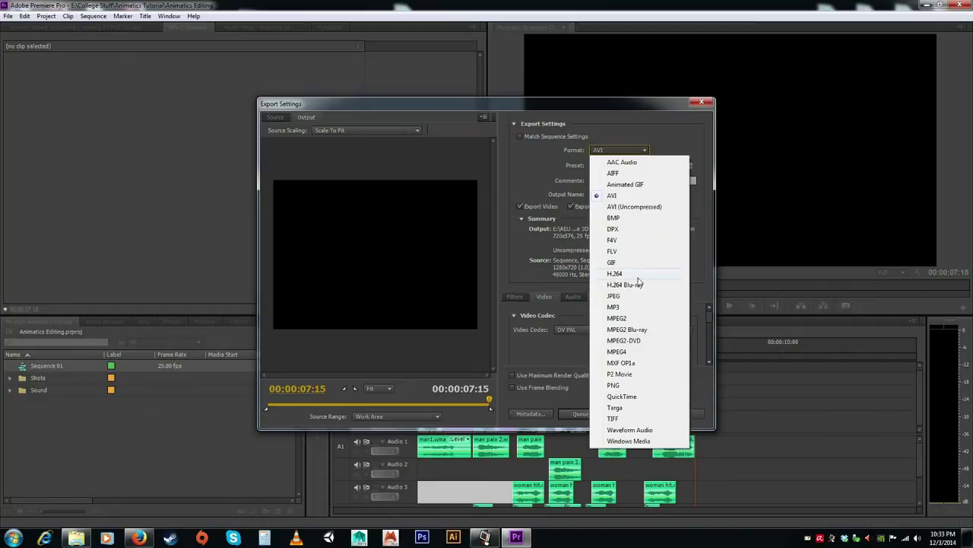
left_click(621, 396)
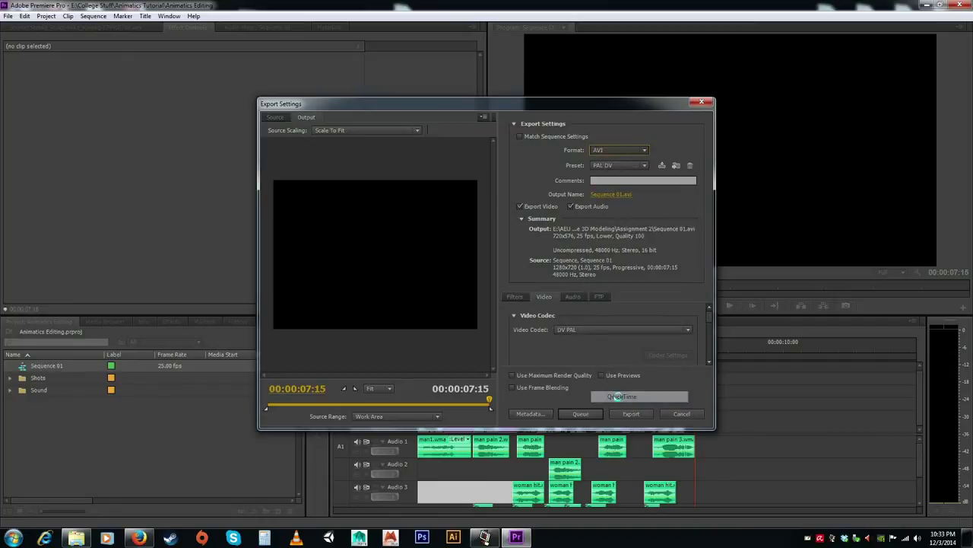
left_click(607, 166)
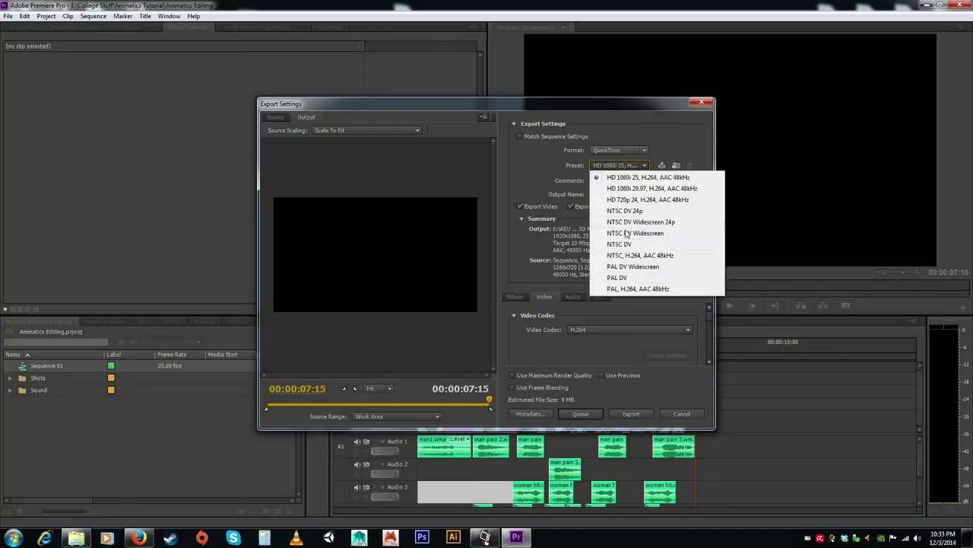
left_click(535, 171)
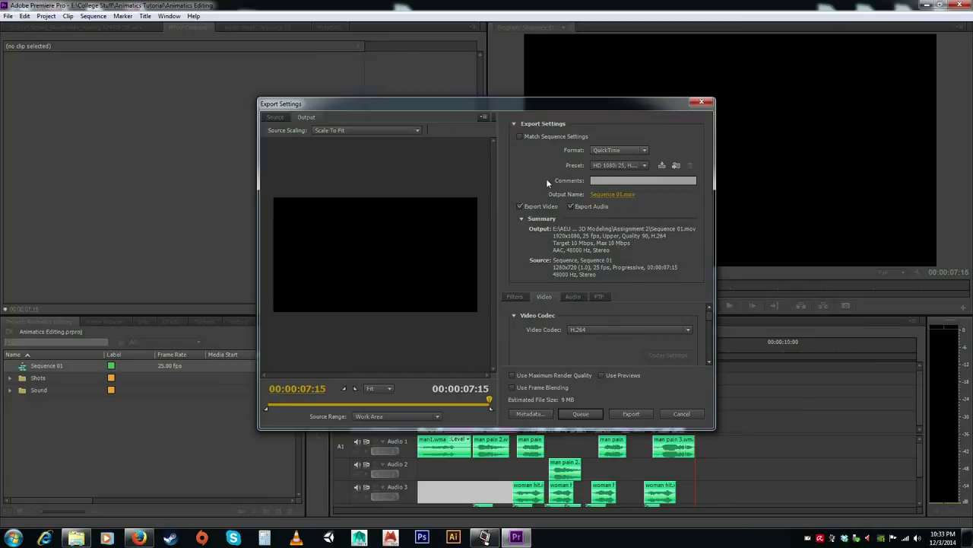
Name the output file Final Animatic and save it to the Animatics Tutorial folder inside College Stuff on drive E
left_click(616, 197)
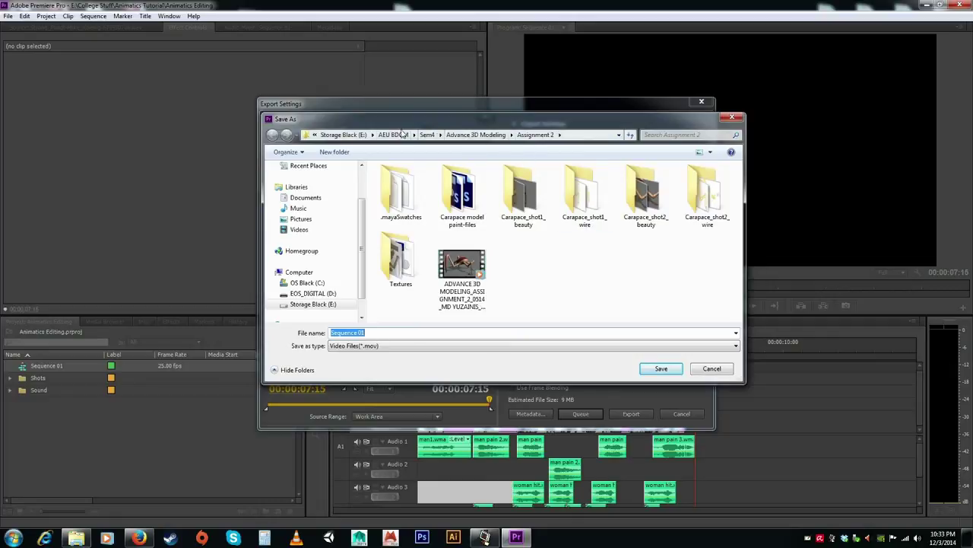
left_click(353, 135)
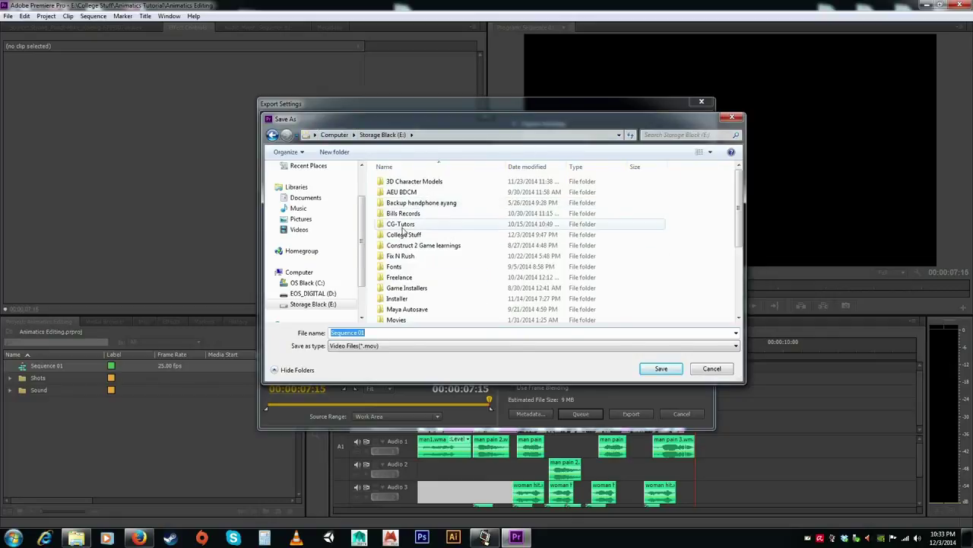
double_click(403, 235)
double_click(406, 194)
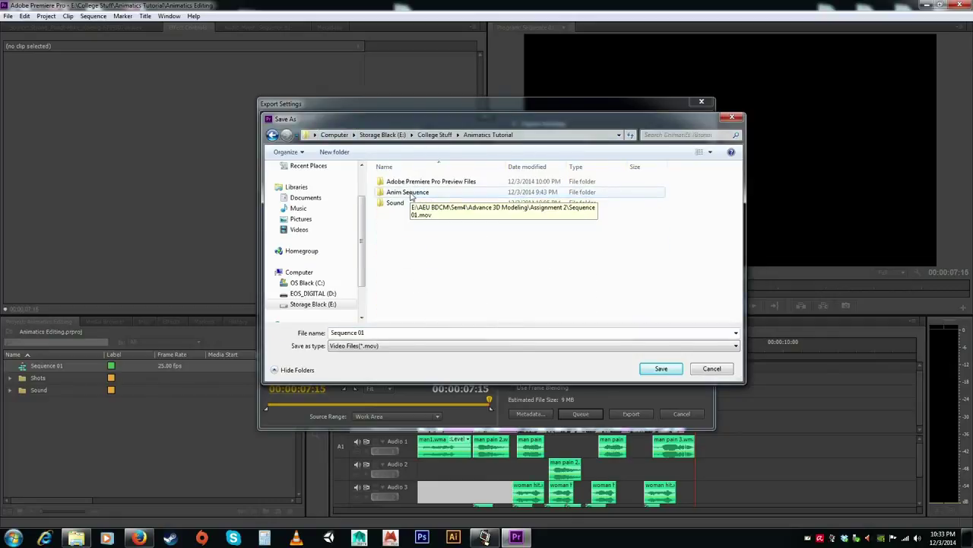
left_click(375, 332)
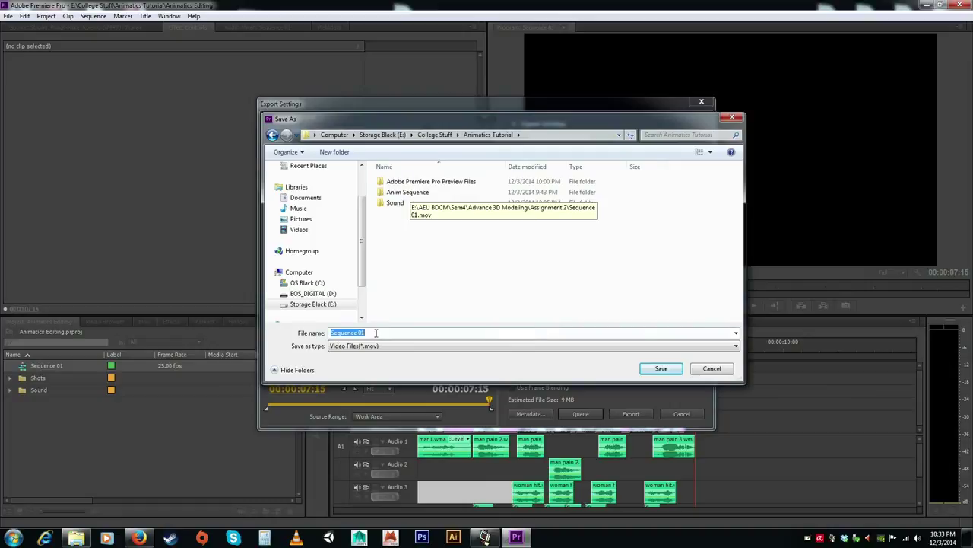
type("Final Animatic")
left_click(660, 369)
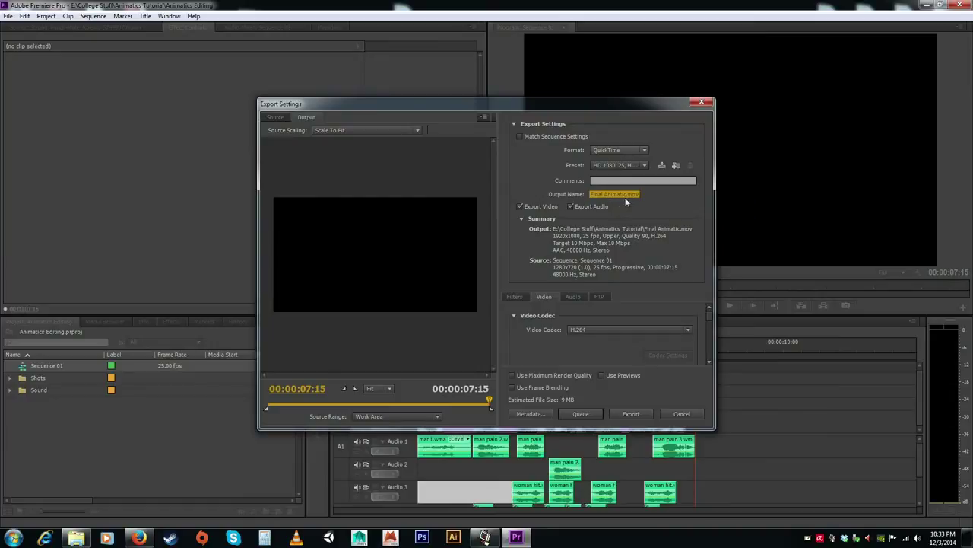
Try excluding the video and the audio from the export in turn, leaving both included
left_click(519, 206)
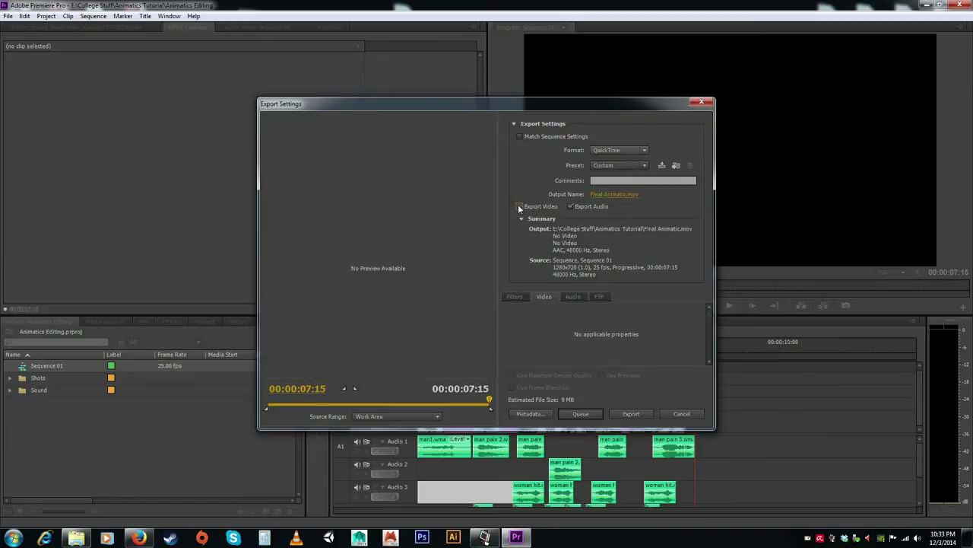
left_click(519, 205)
left_click(571, 207)
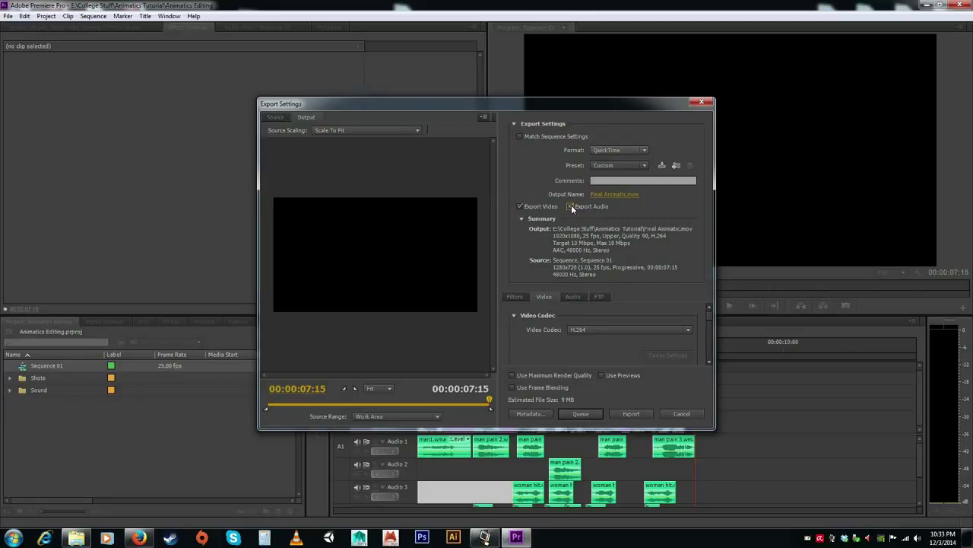
left_click(571, 208)
Choose H.264 as the video codec for the export
scroll(709, 315, "down", 1)
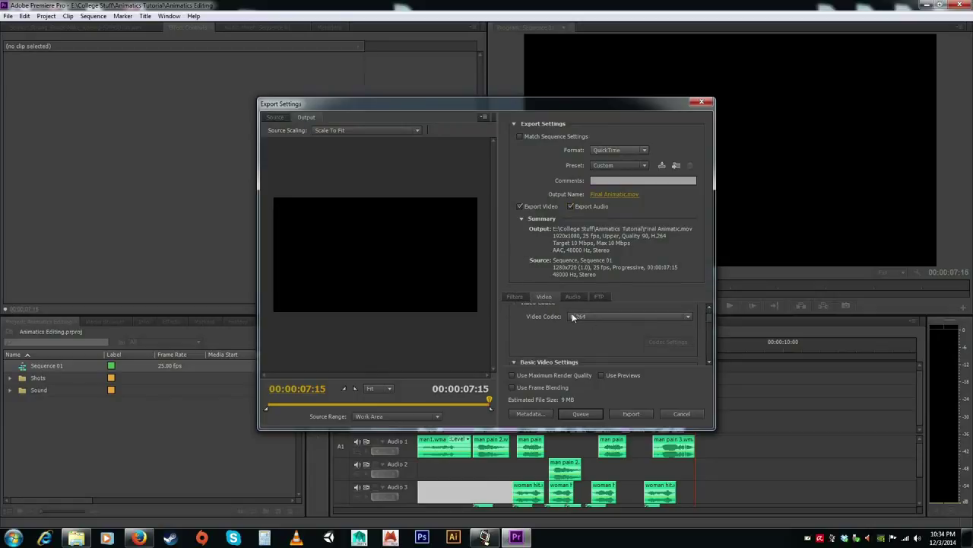
left_click(582, 316)
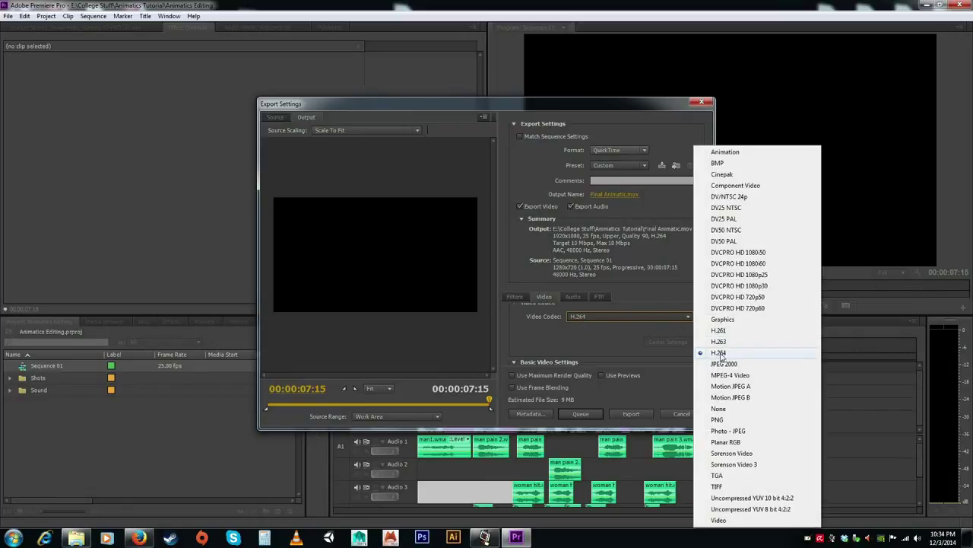
left_click(721, 353)
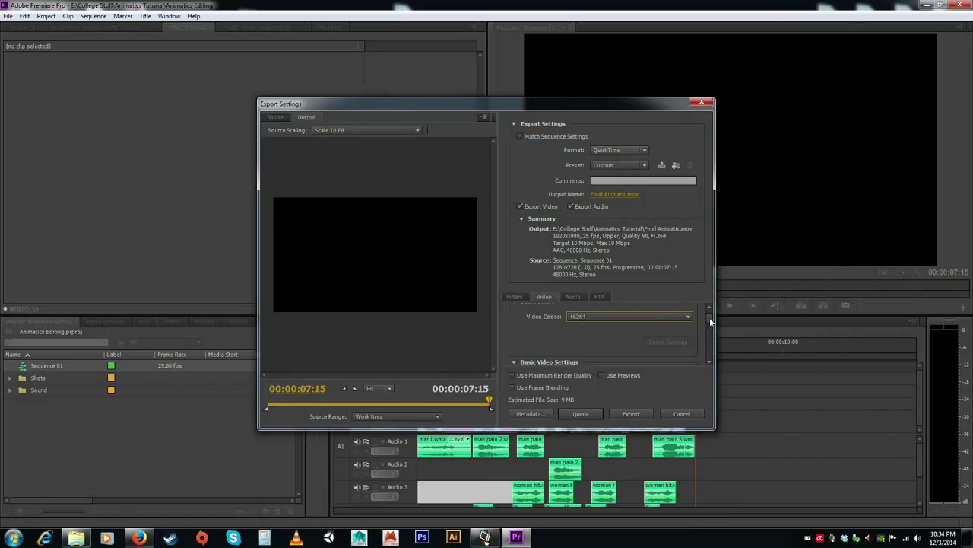
Set the export video quality to 100 and the frame width to 1280 with the proportions linked
scroll(707, 323, "down", 3)
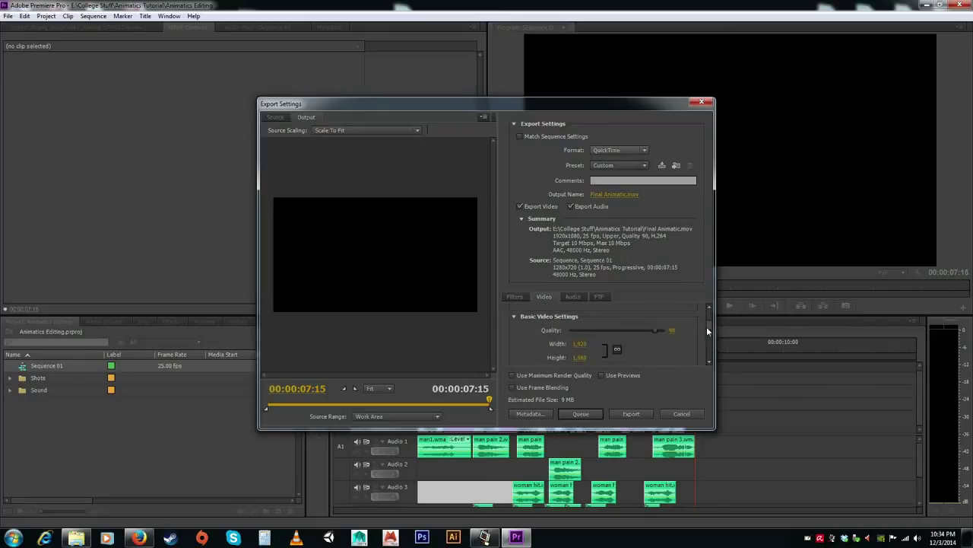
left_click_drag(659, 332, 682, 330)
scroll(707, 327, "down", 3)
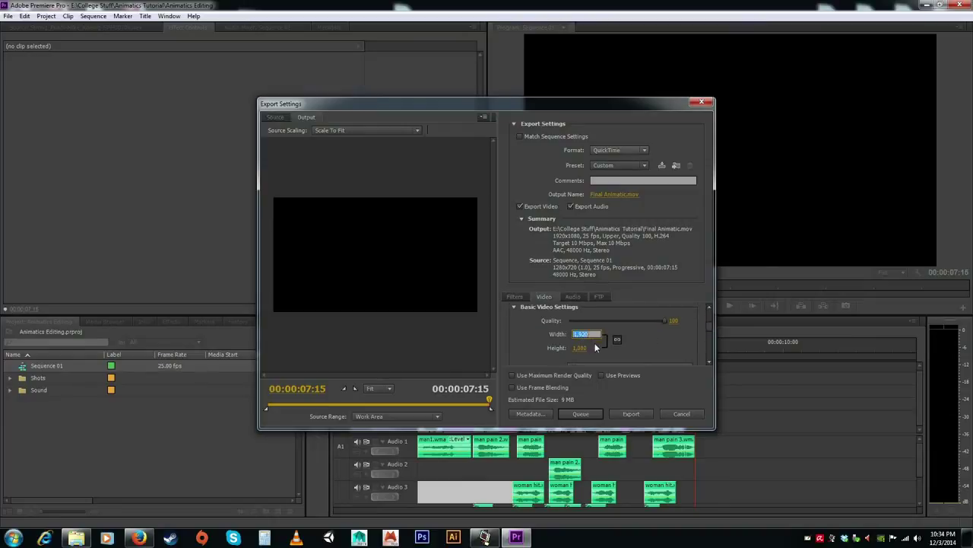
type("1280")
key("Return")
Leave the export frame rate at 25 and set the field order to Progressive
scroll(708, 325, "down", 3)
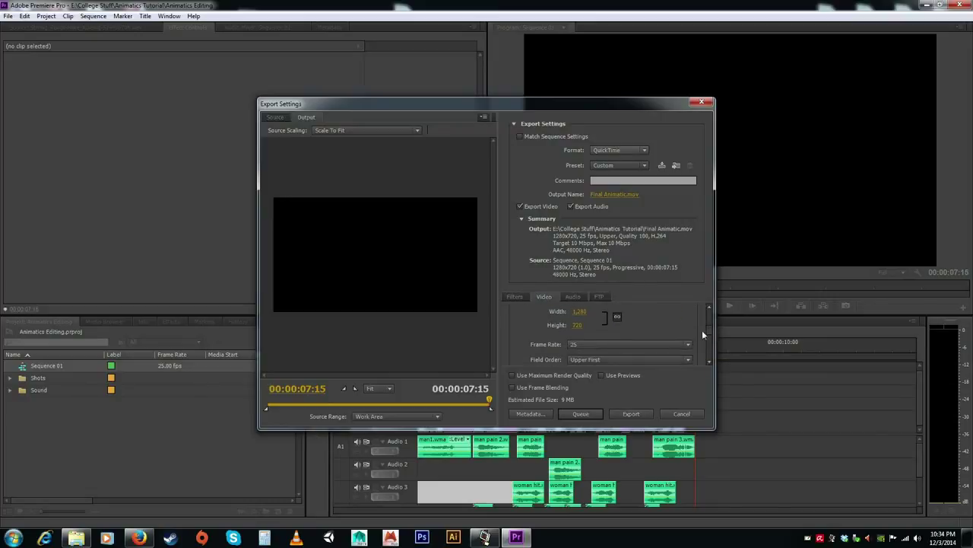
scroll(666, 350, "down", 1)
scroll(656, 346, "up", 1)
scroll(697, 343, "down", 1)
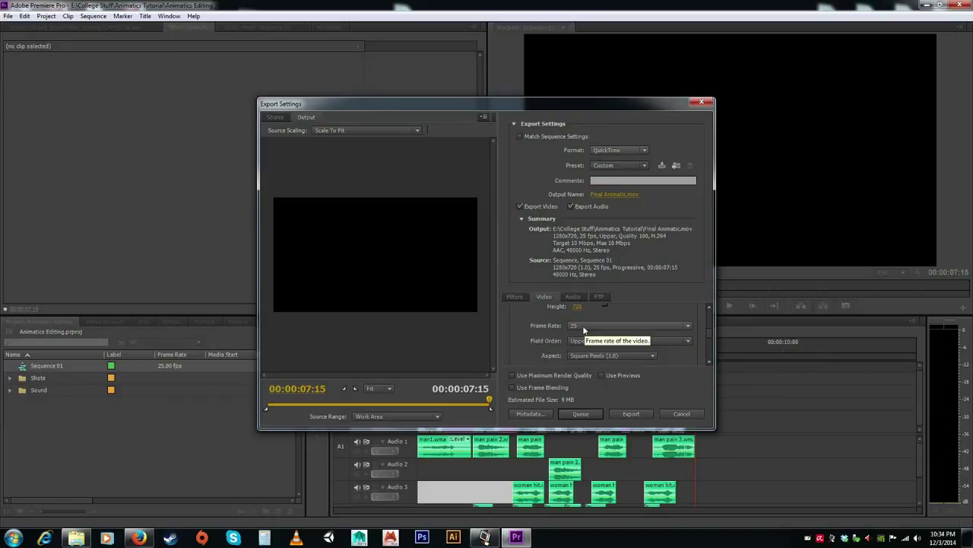
scroll(580, 328, "down", 1)
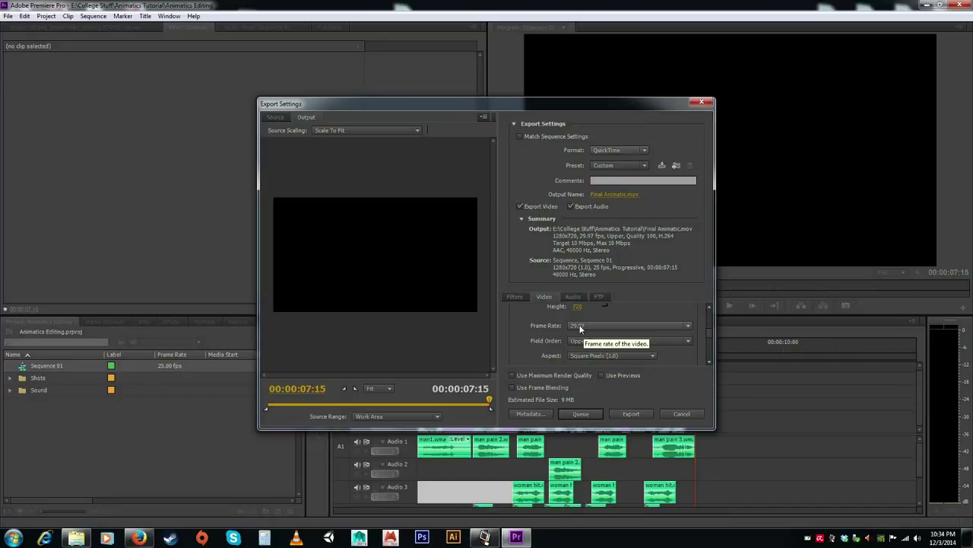
scroll(580, 328, "up", 1)
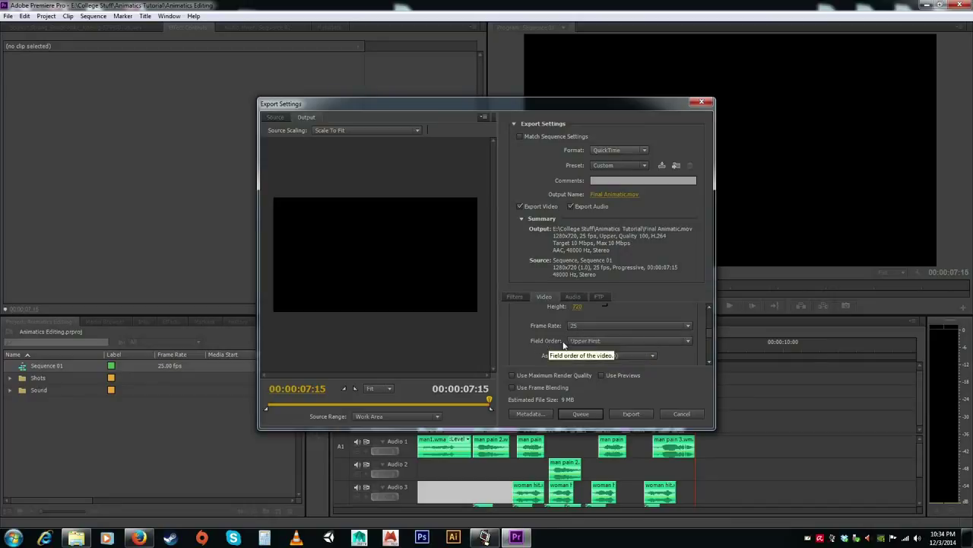
left_click(588, 342)
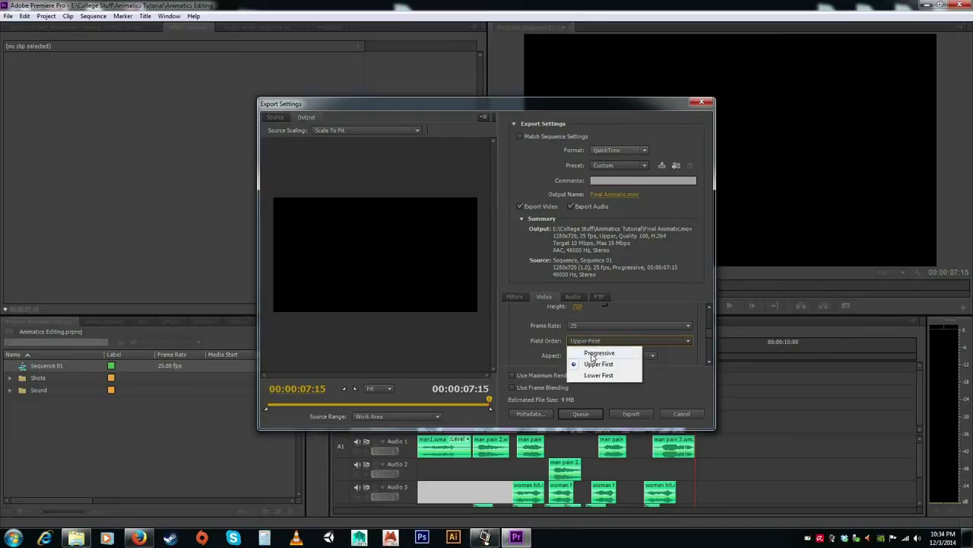
left_click(591, 353)
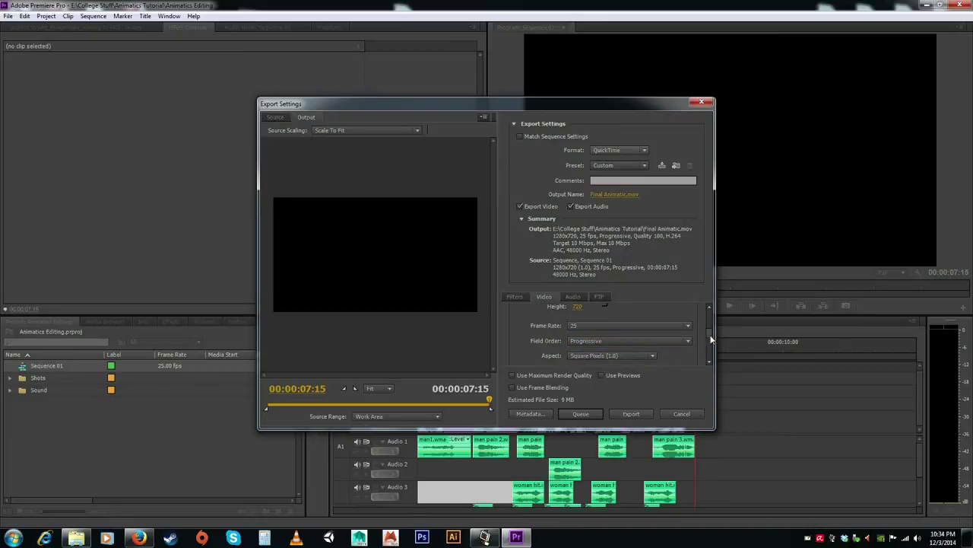
Look through the remaining video settings and preview the frame at 00:00:03:08 in the export output
left_click(708, 362)
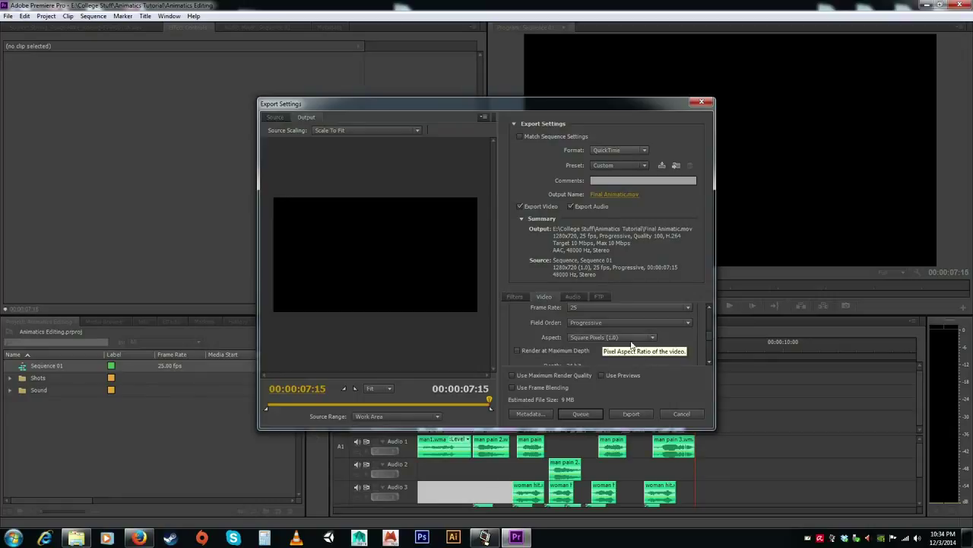
left_click(707, 362)
left_click(707, 362)
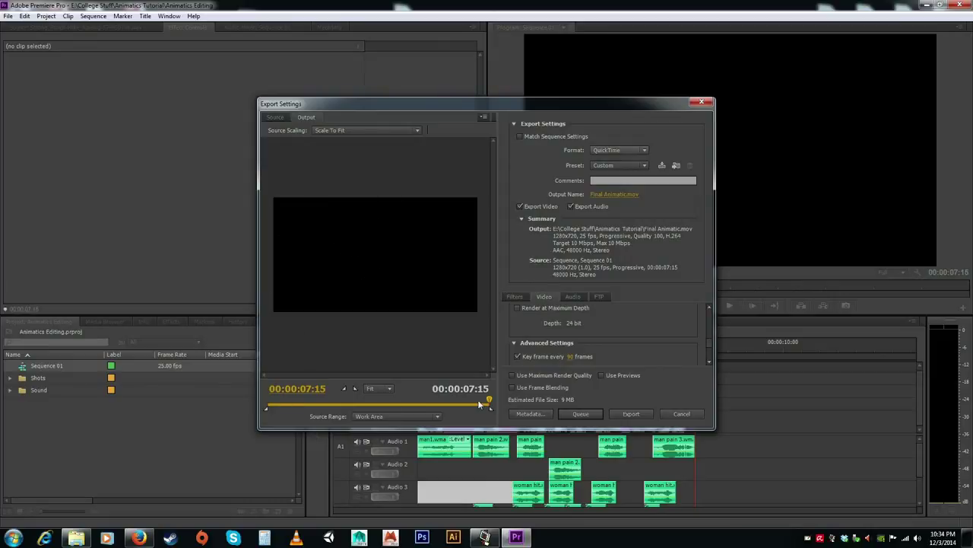
left_click_drag(489, 399, 365, 398)
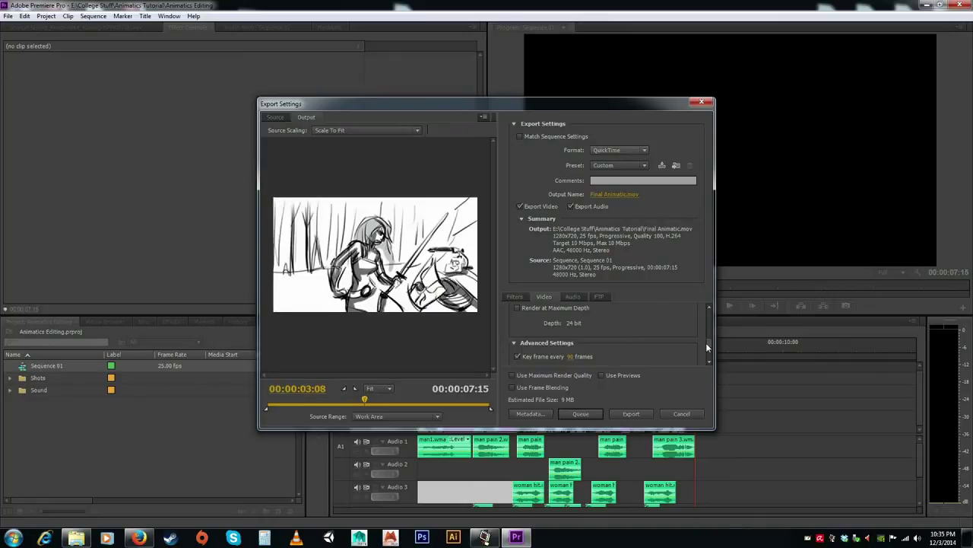
Try the D1/DV PAL Widescreen 16:9 pixel aspect ratio on the output and return it to Square Pixels (1.0)
scroll(707, 343, "up", 4)
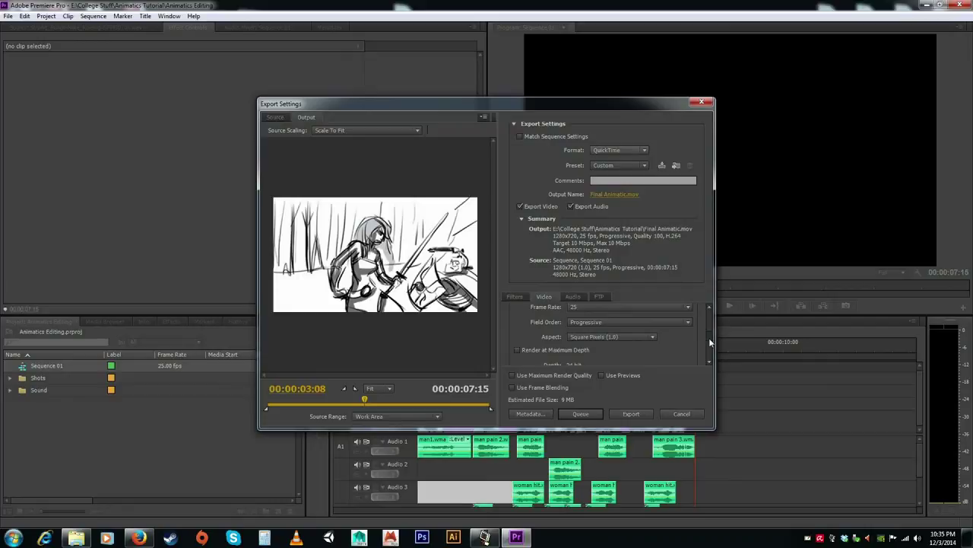
left_click(595, 335)
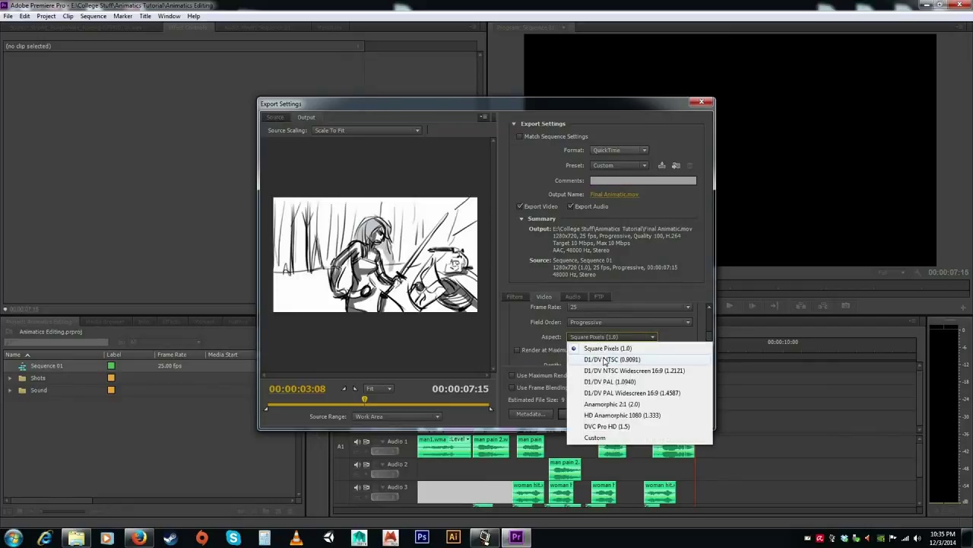
left_click(615, 393)
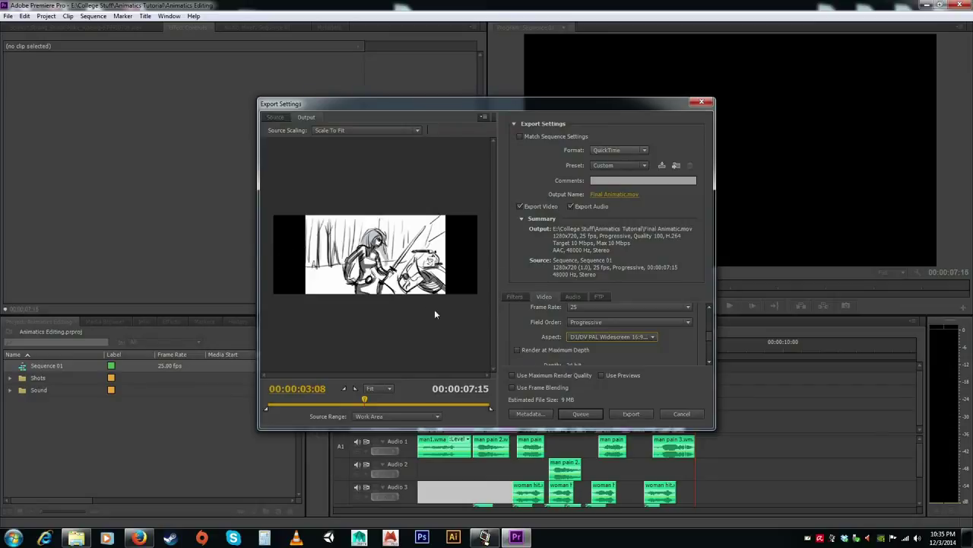
left_click_drag(710, 340, 709, 338)
left_click(606, 343)
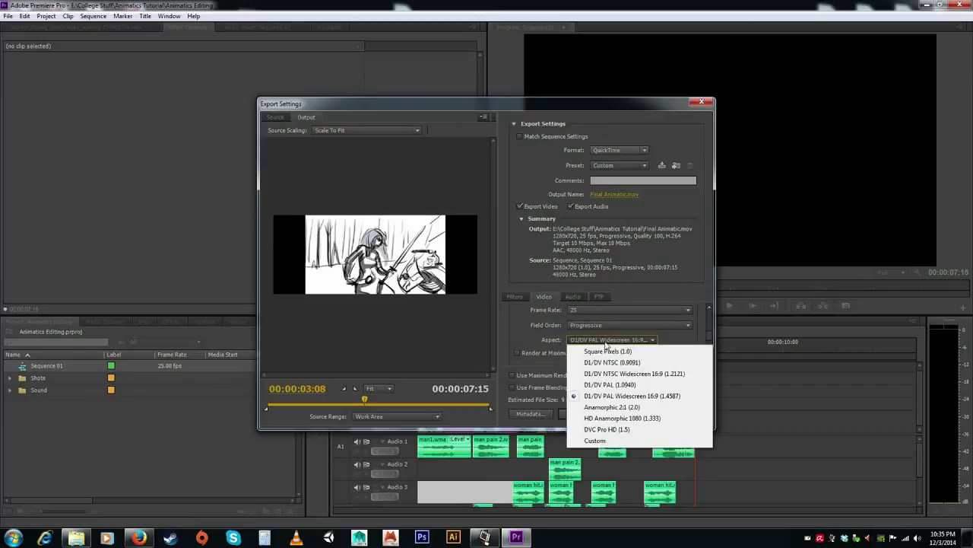
left_click(600, 351)
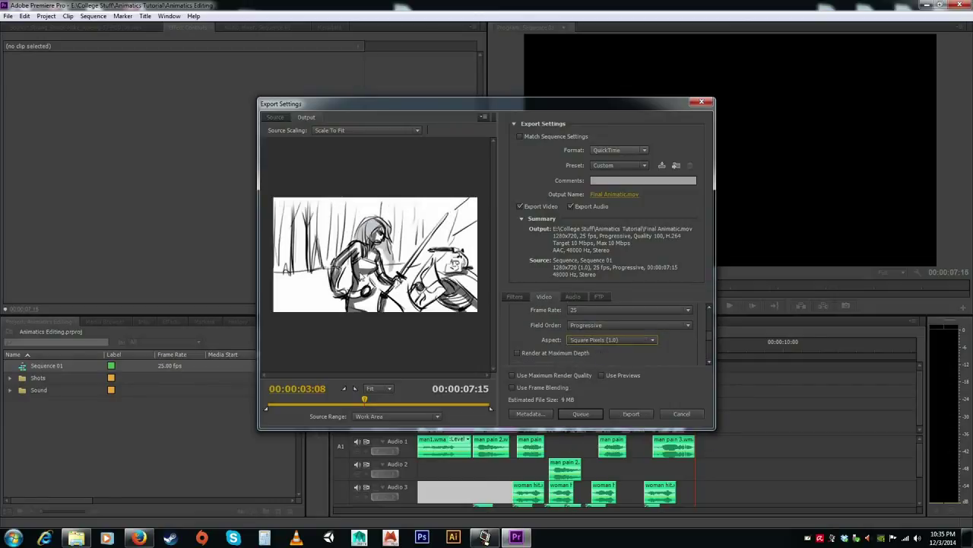
Review the source range options, keeping Work Area, and uncover the timeline to check where the work area ends
left_click_drag(366, 400, 412, 400)
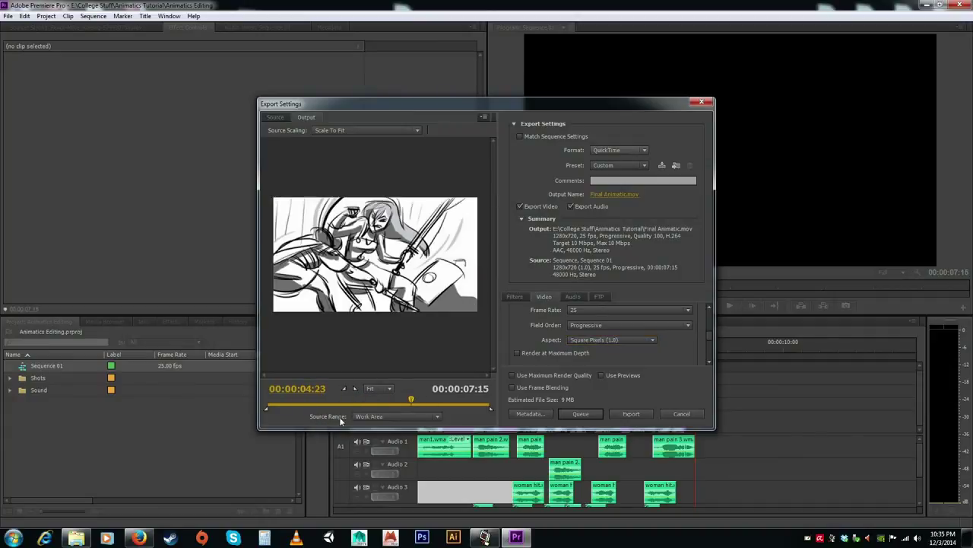
left_click(378, 419)
left_click(372, 420)
left_click(370, 416)
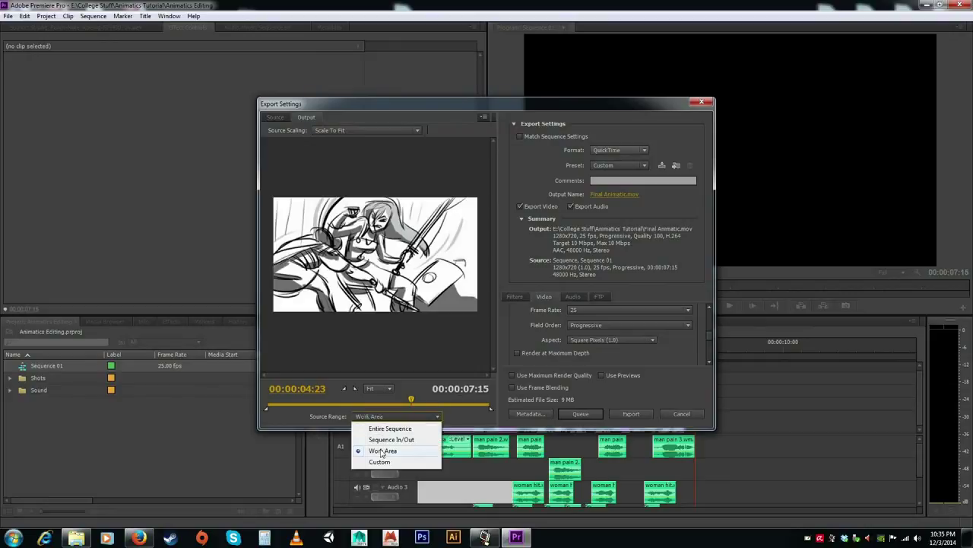
left_click(353, 417)
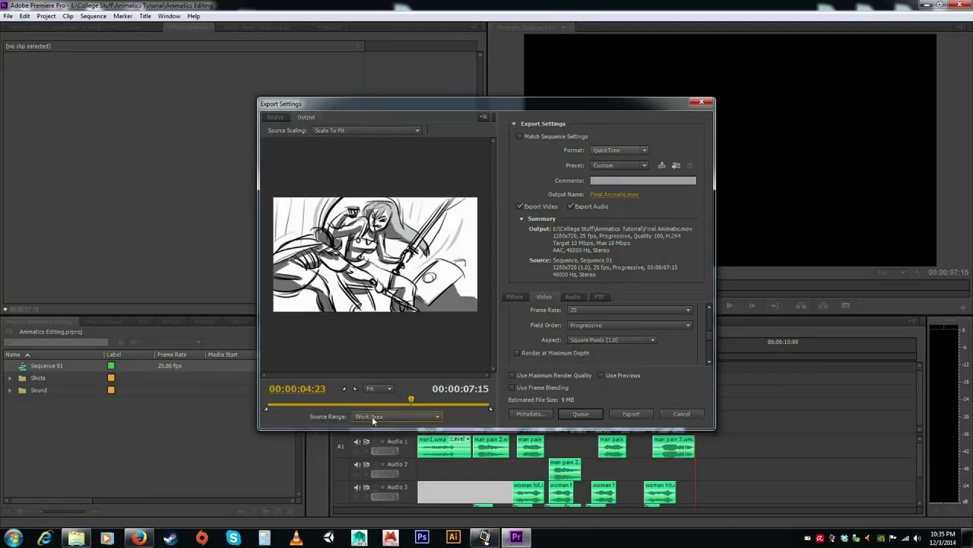
left_click_drag(451, 105, 235, 92)
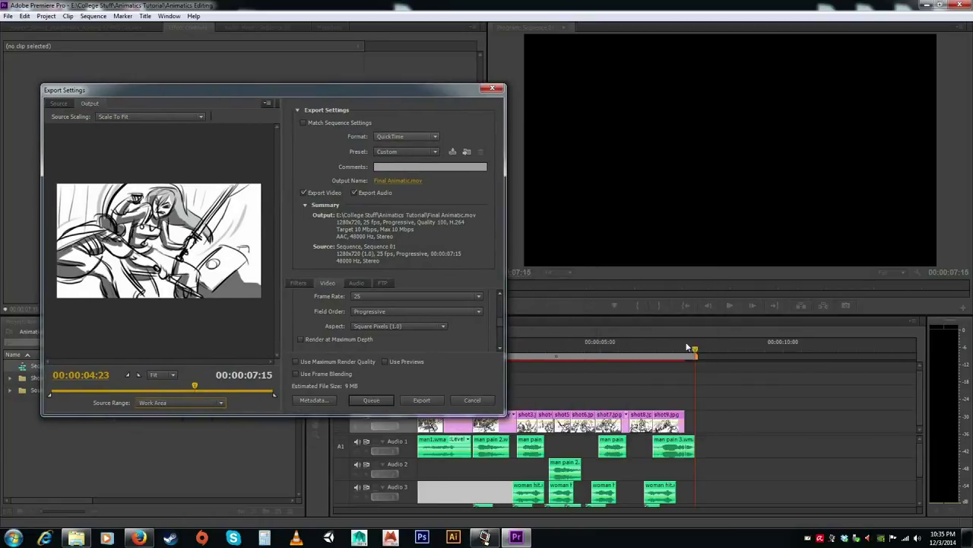
left_click(682, 356)
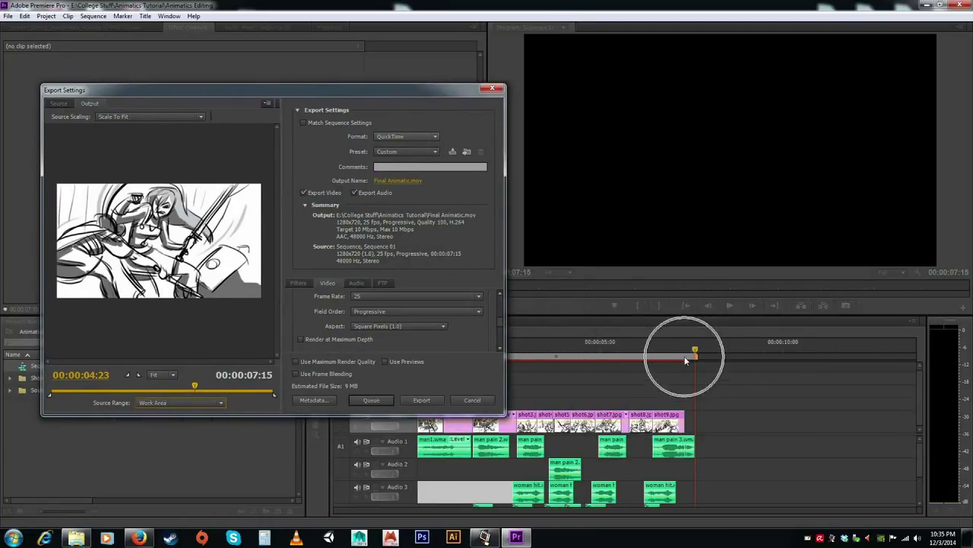
Preview the frame at 00:00:05:20 and export the animatic with the current settings
left_click_drag(337, 92, 587, 108)
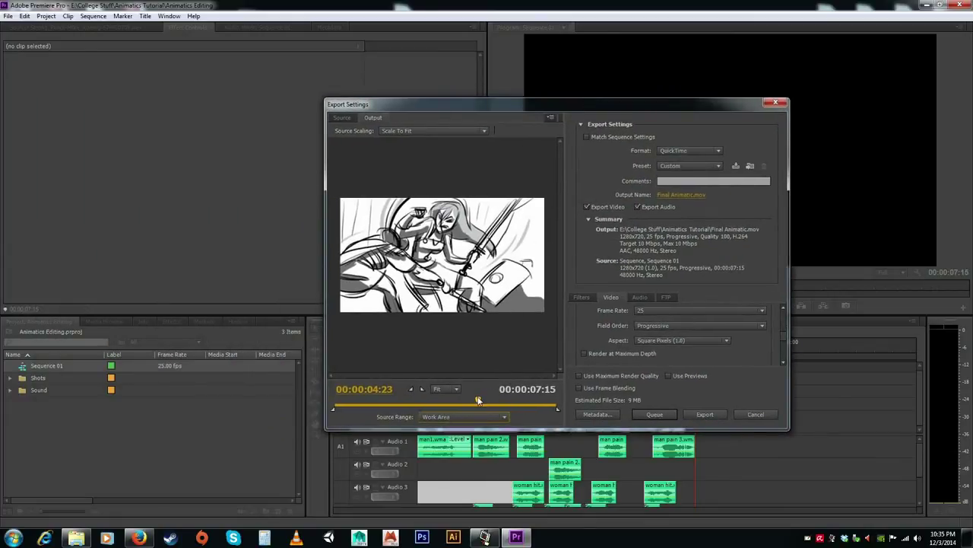
left_click_drag(478, 401, 504, 401)
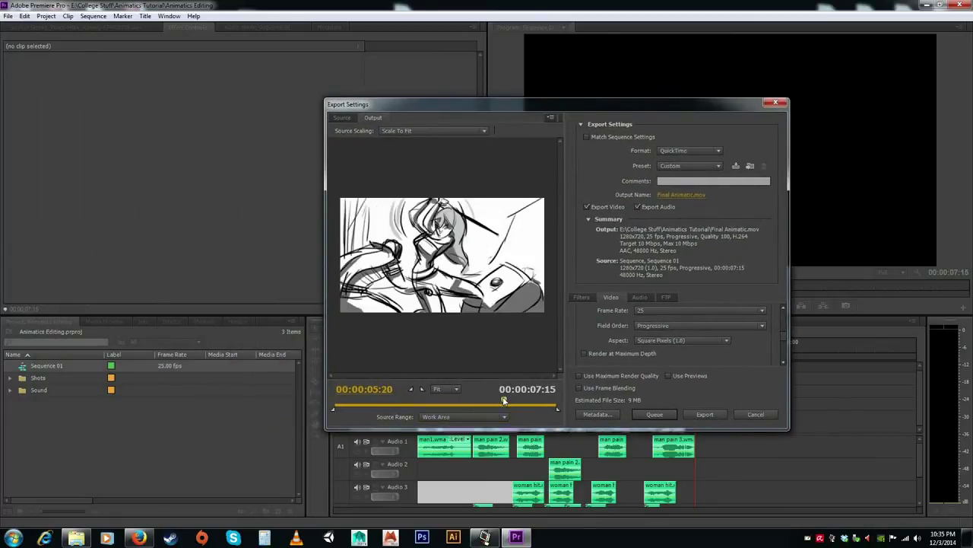
left_click(706, 415)
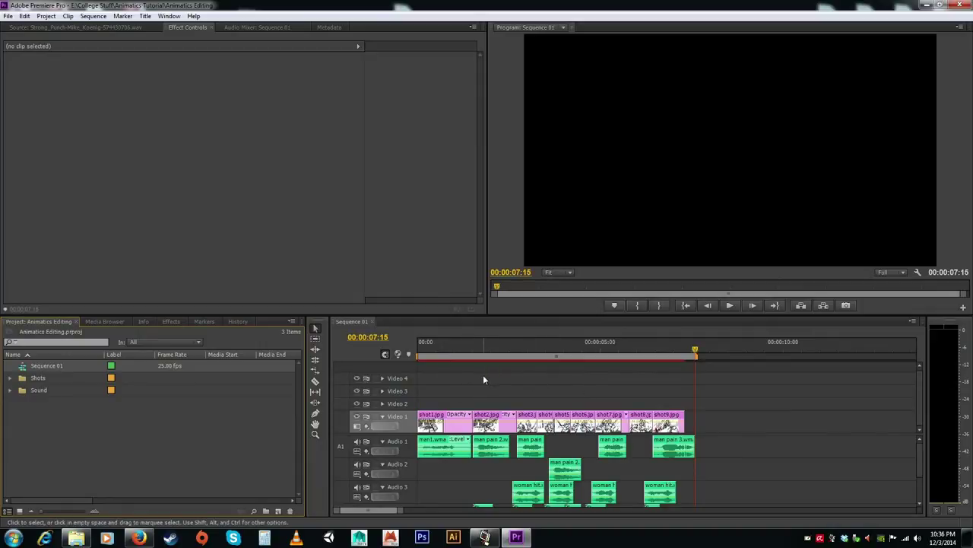
In Windows Explorer, locate the Final Animatic movie in the Animatics Tutorial folder and check its file size in its properties
left_click(76, 536)
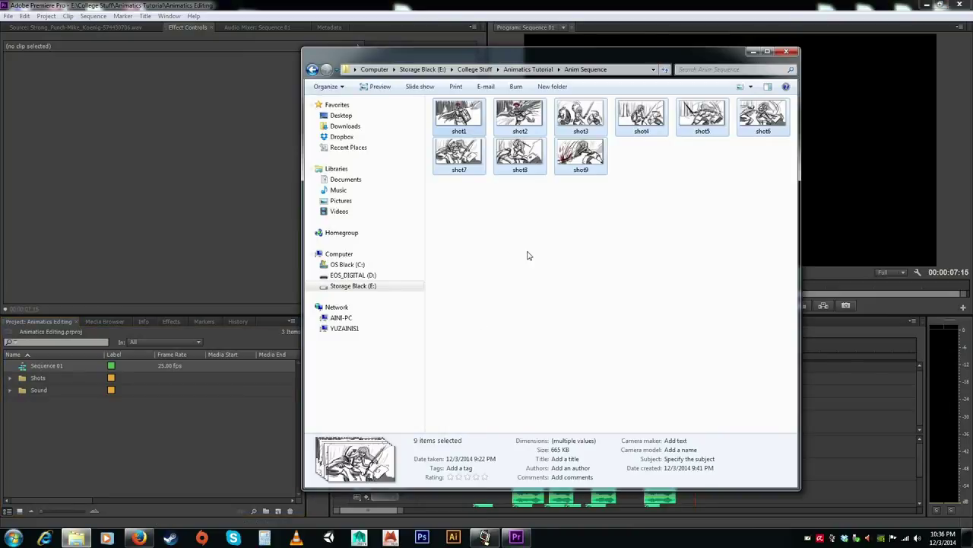
left_click(529, 255)
left_click(528, 69)
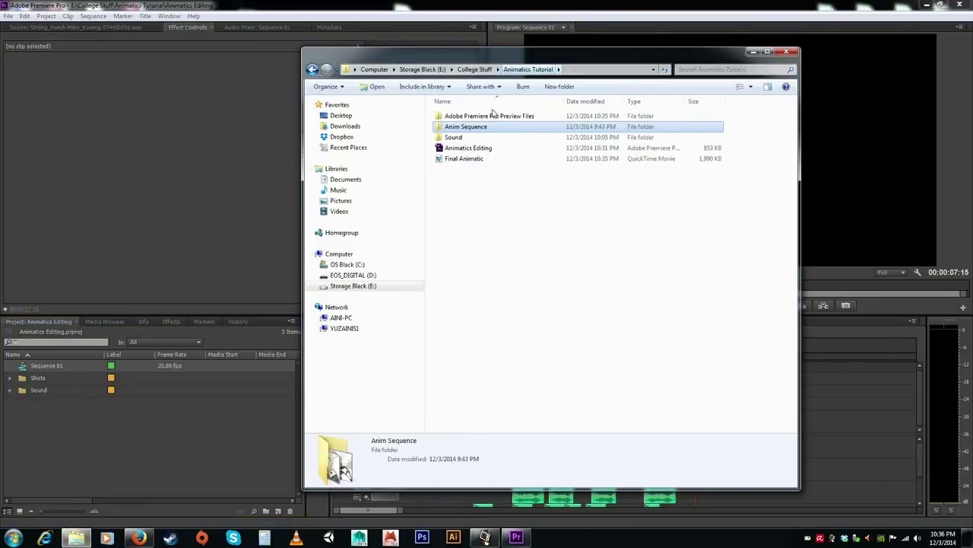
left_click(467, 180)
left_click(463, 160)
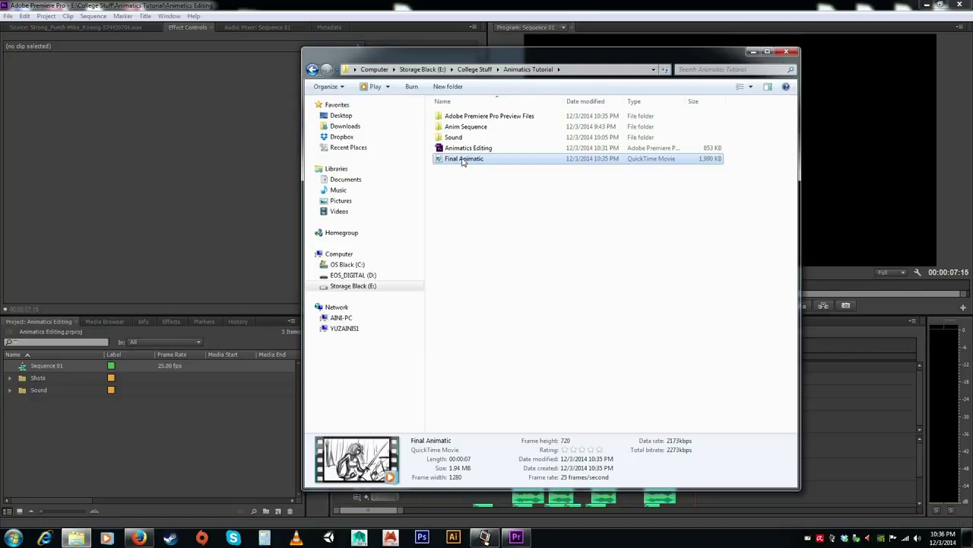
right_click(462, 162)
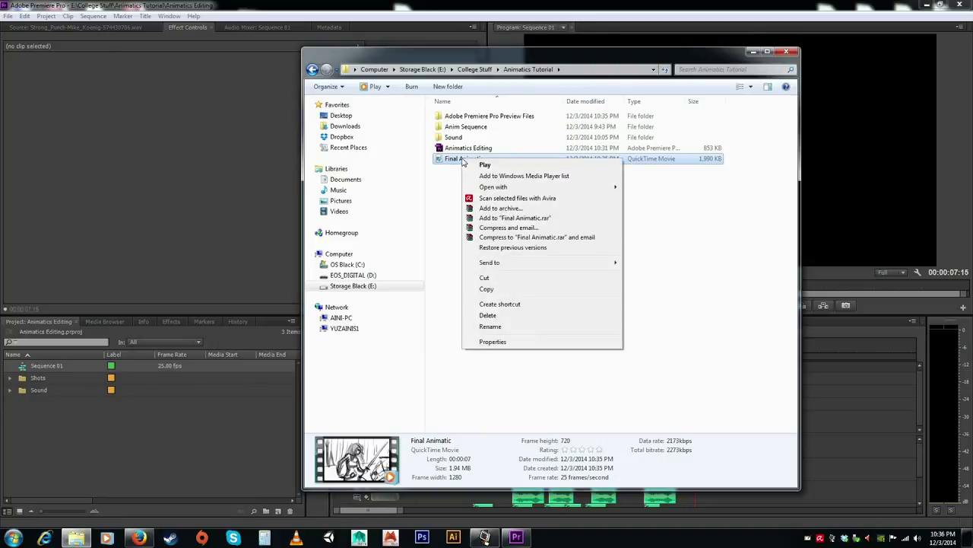
left_click(493, 342)
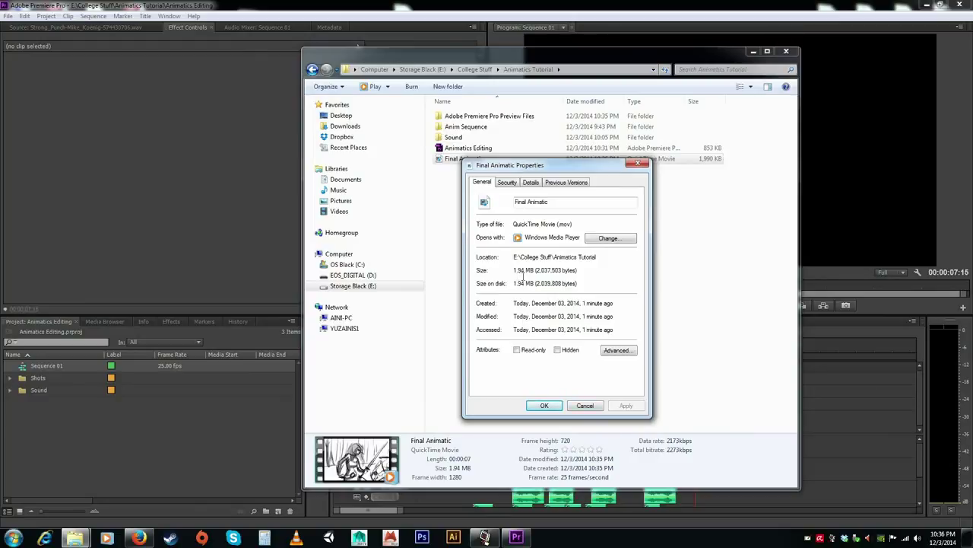
left_click(584, 404)
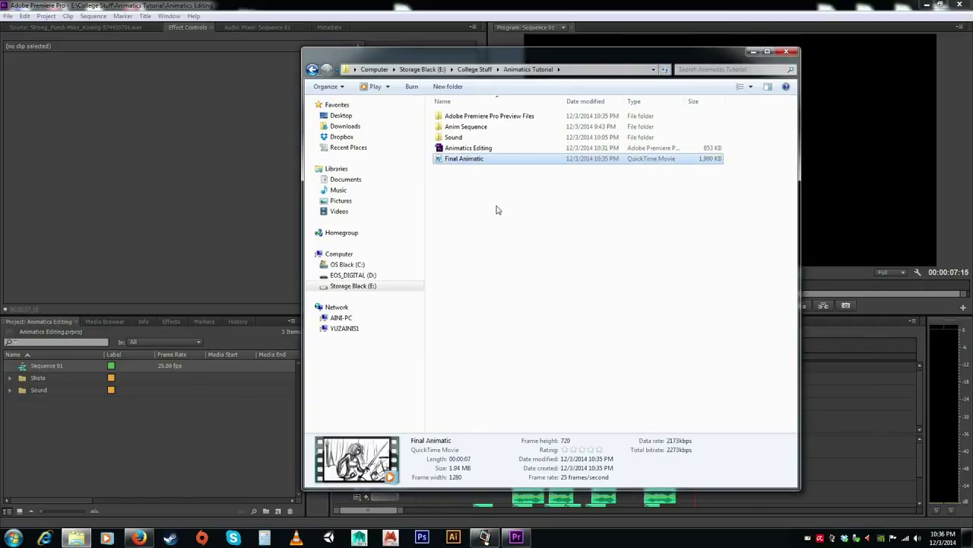
Play the Final Animatic movie in Windows Media Player, replay it maximized, close the player and return to Premiere Pro
double_click(452, 159)
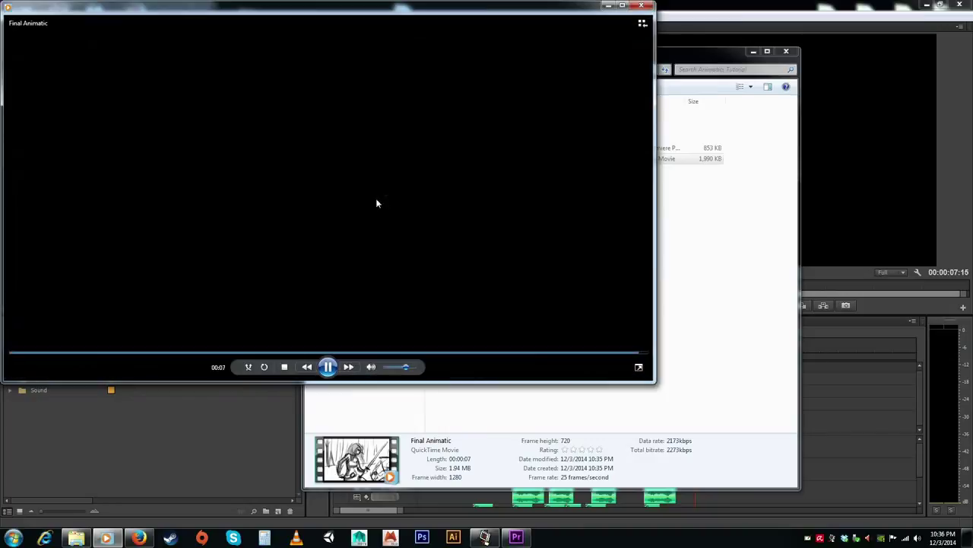
left_click(328, 367)
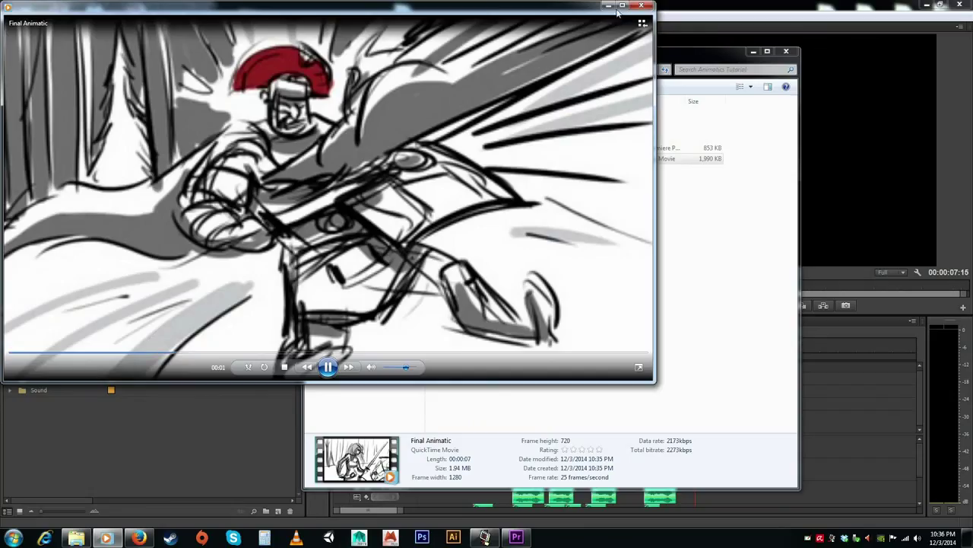
left_click(622, 7)
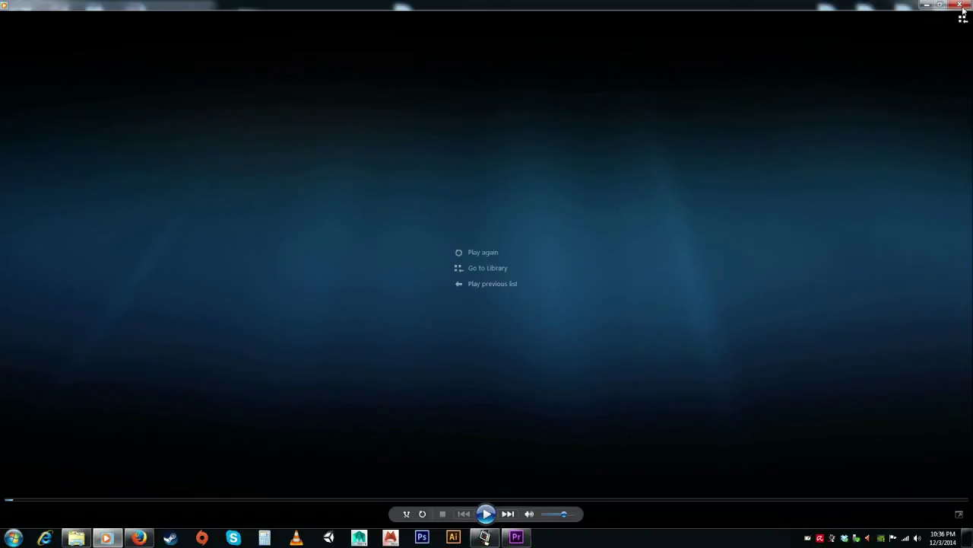
left_click(952, 7)
left_click(482, 273)
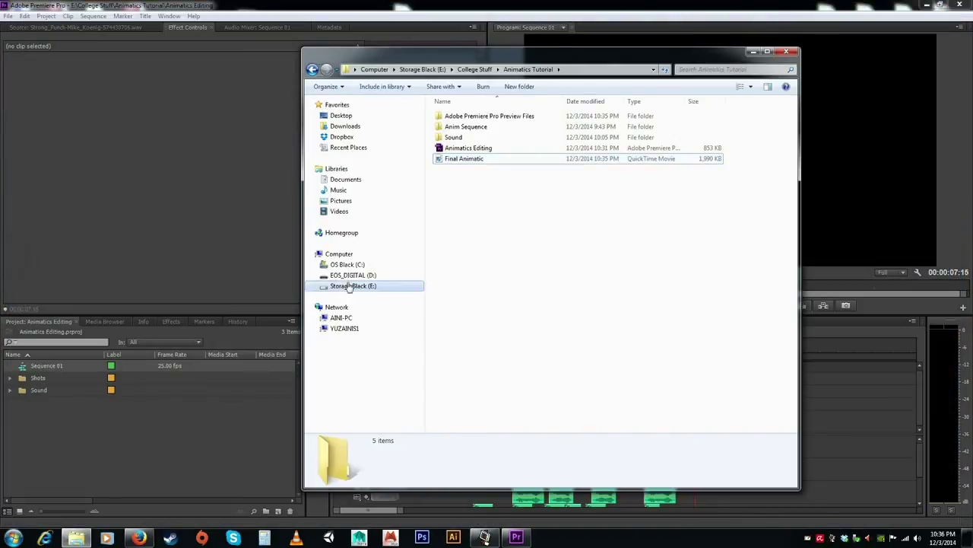
left_click(173, 201)
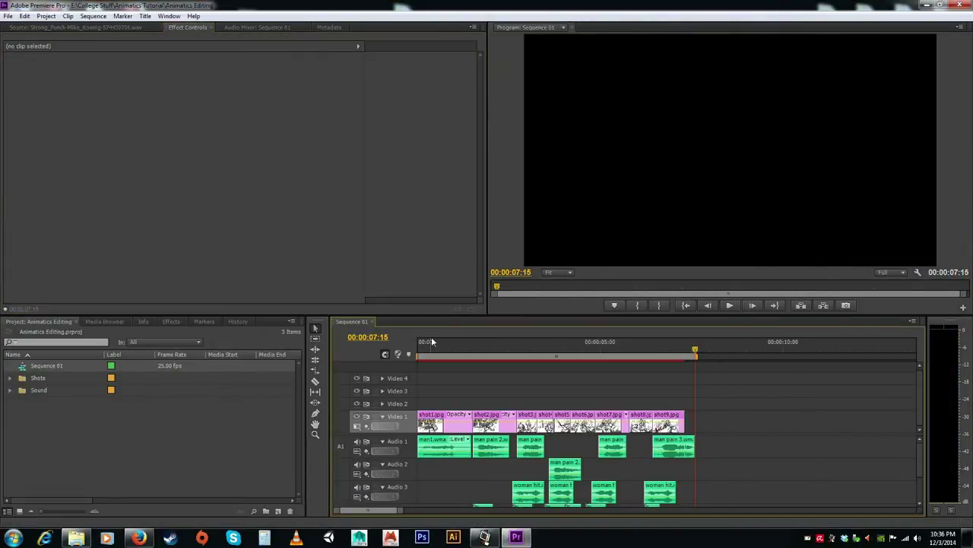